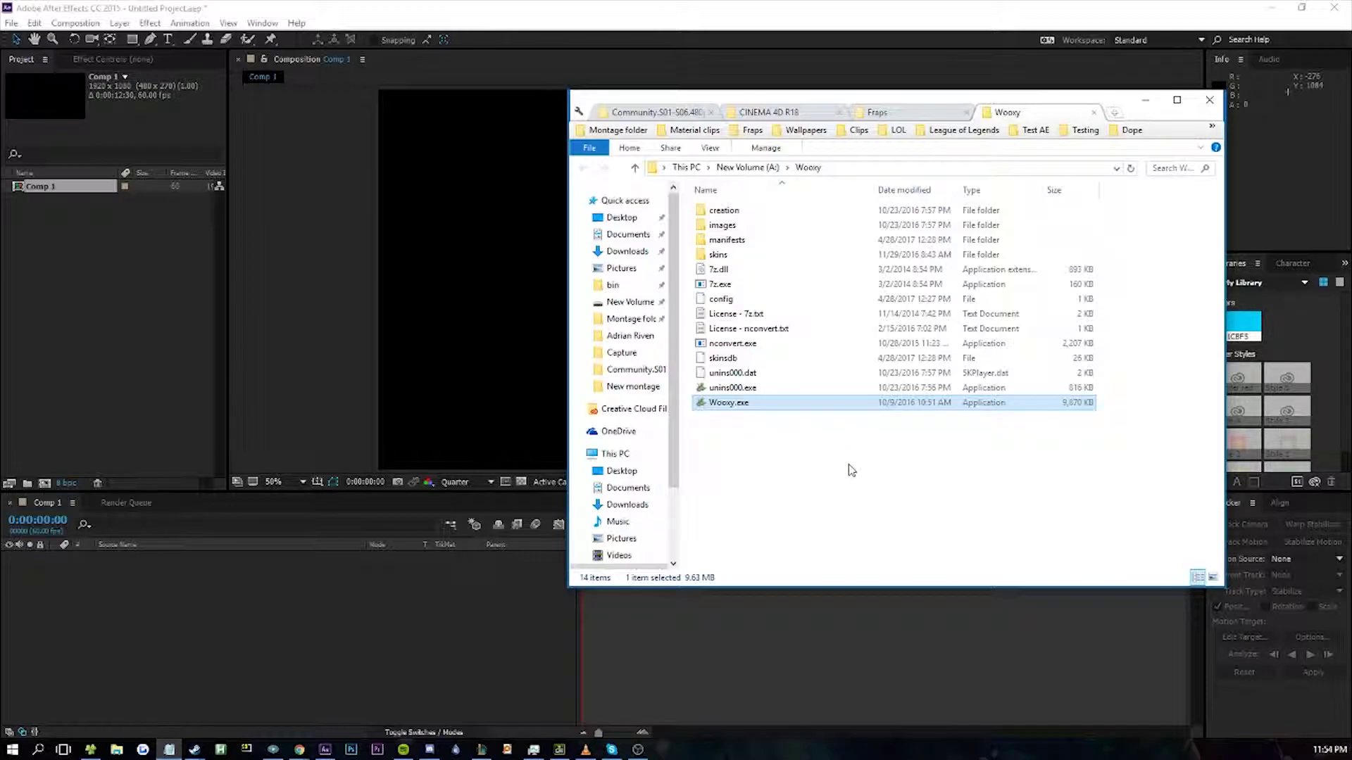
- Open the Fraps folder and locate lol2dae-v1.3.exe in it
click(890, 112)
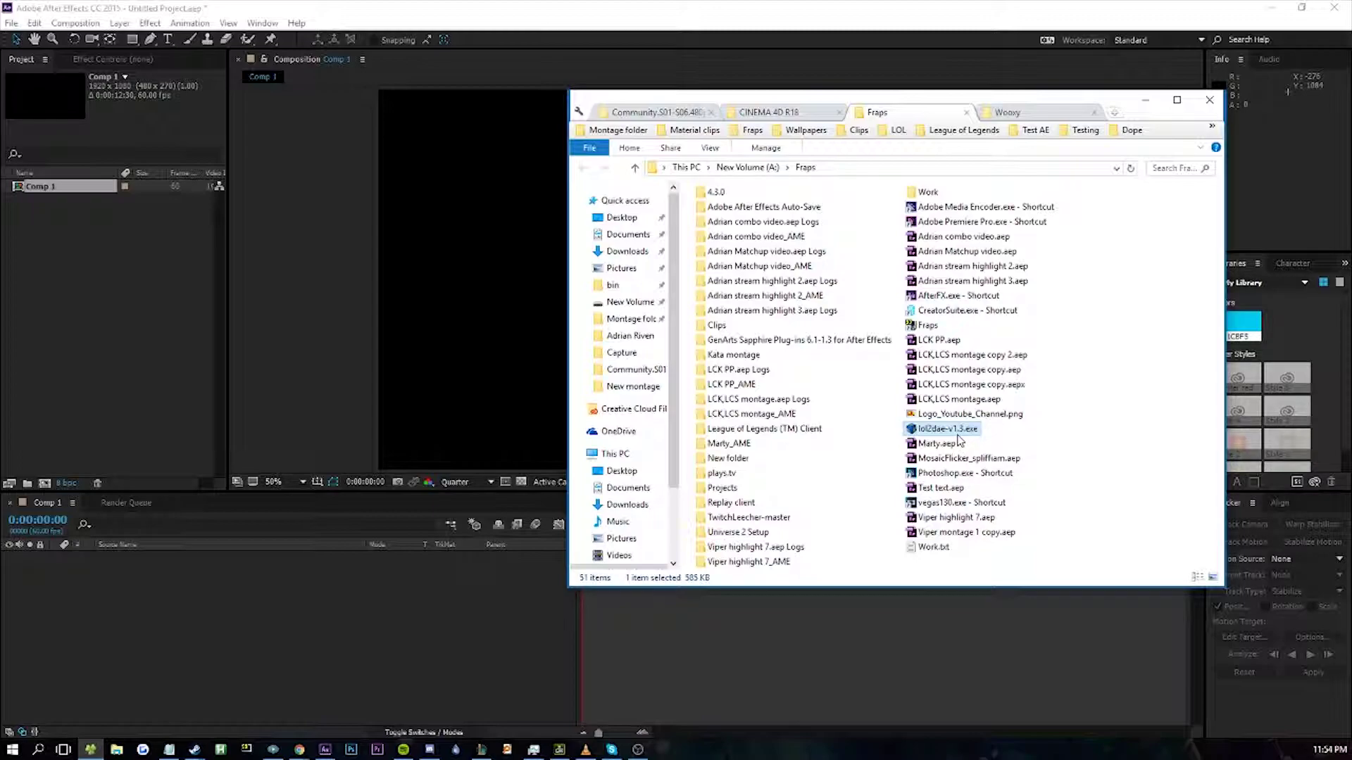
key(F2)
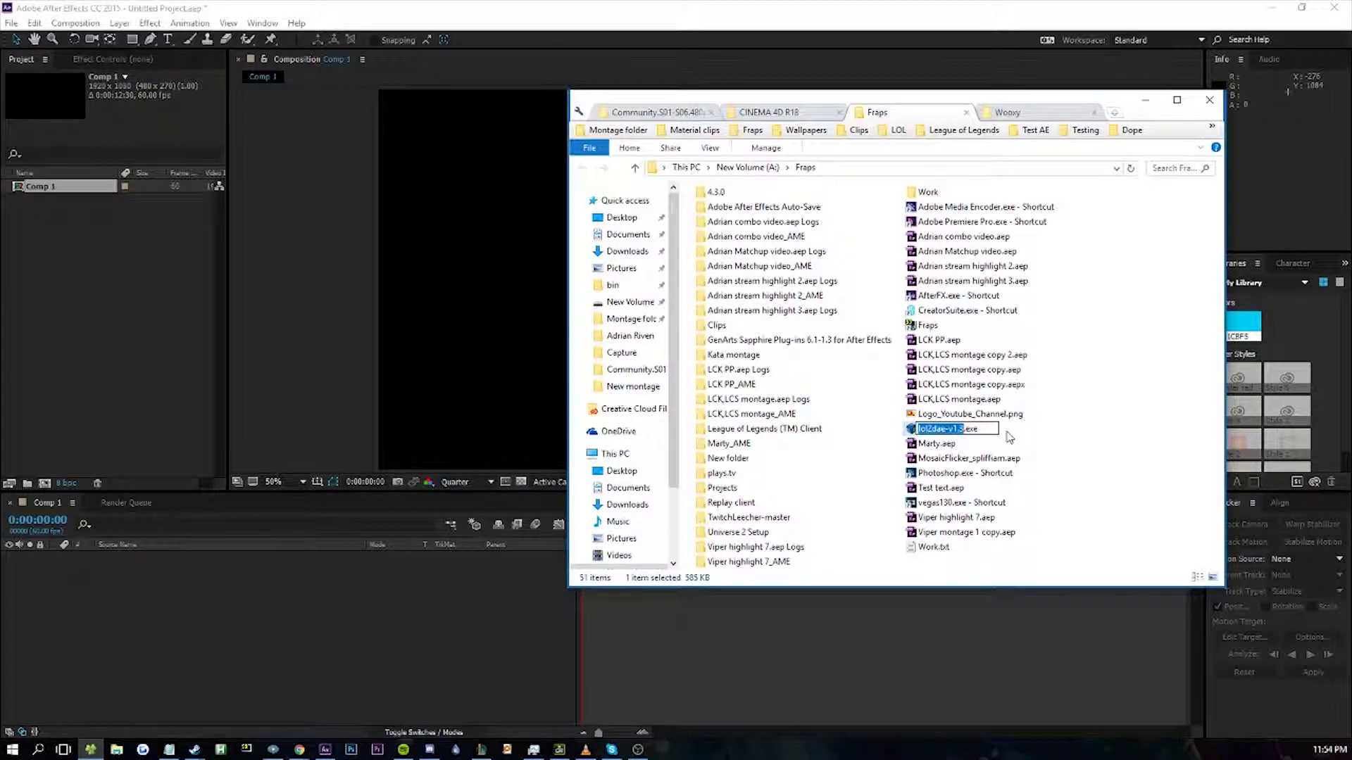
click(1028, 438)
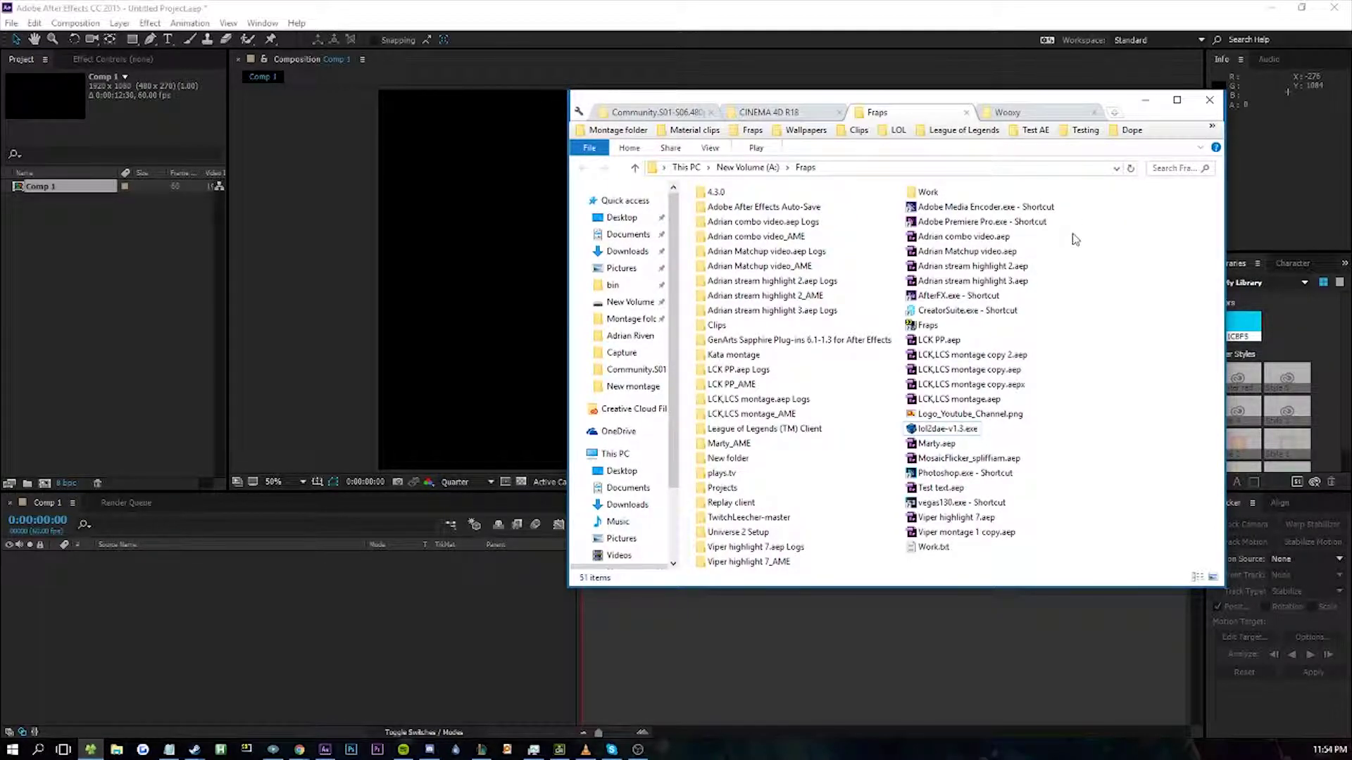
- Open the New Volume (A:) drive and make a copy of the Riot Games folder there
click(599, 456)
double_click(763, 356)
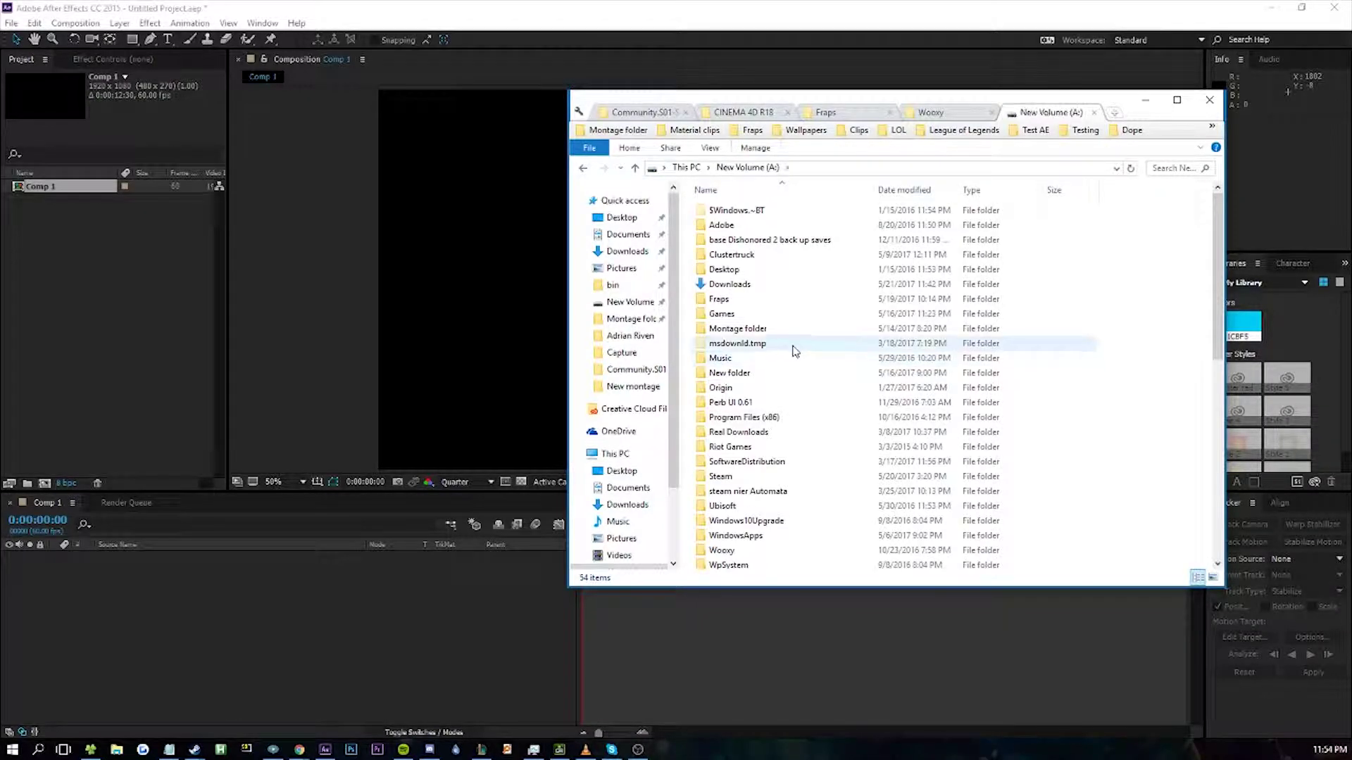
scroll(779, 474, down, 1)
click(751, 415)
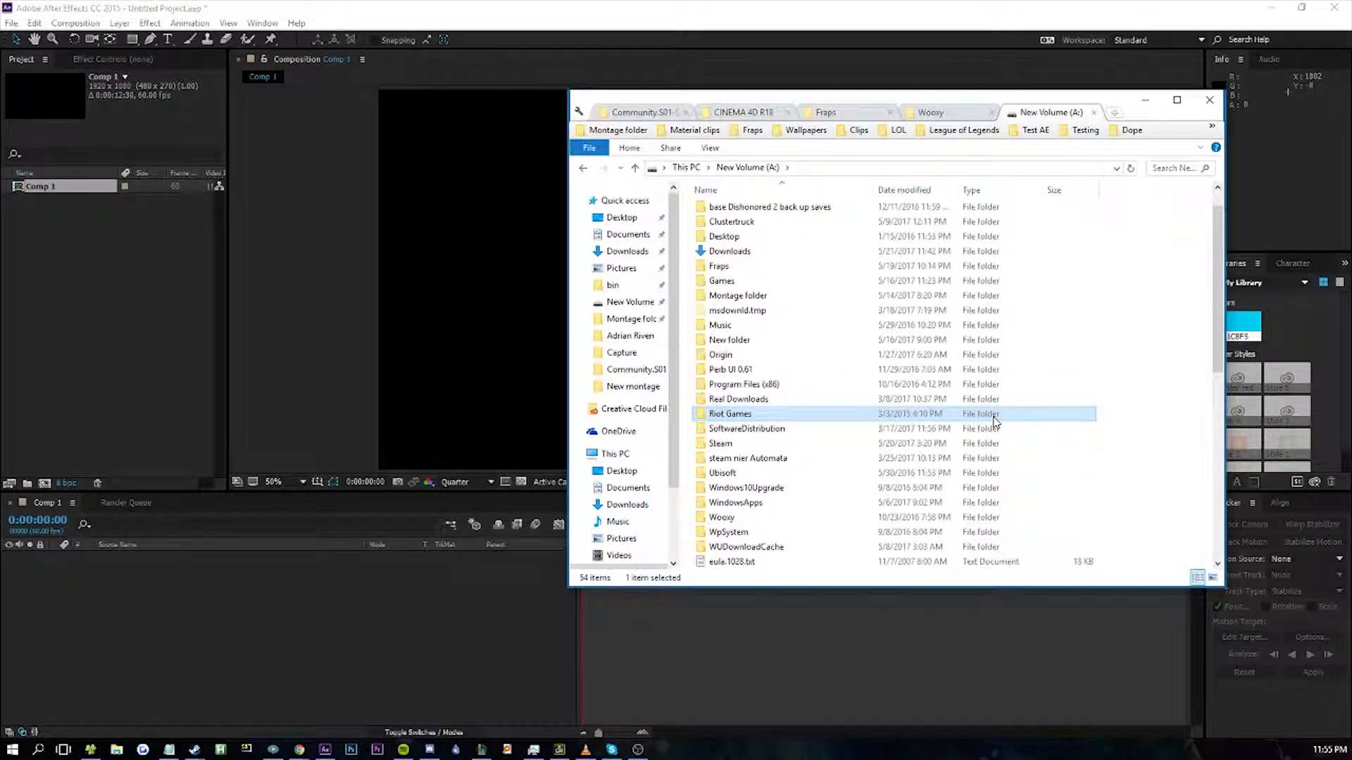
right_click(728, 416)
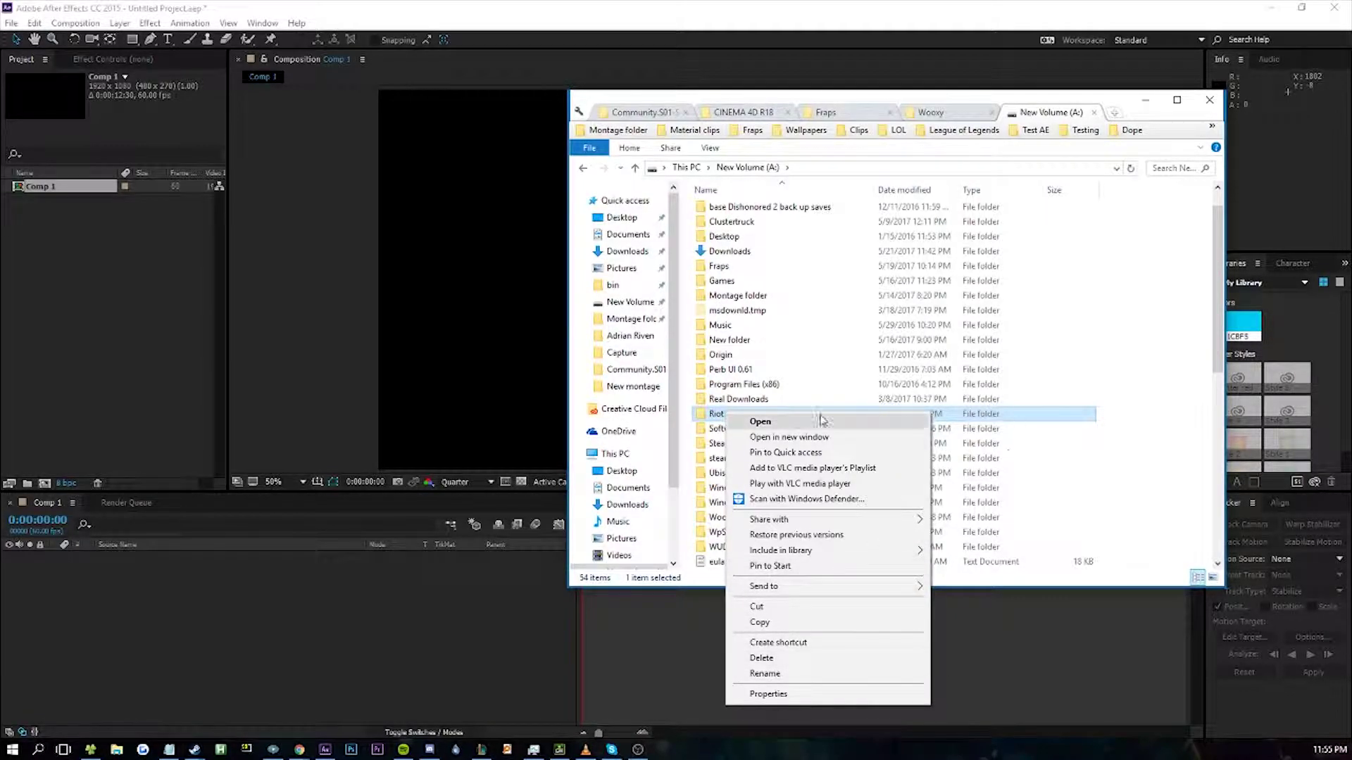
click(1116, 433)
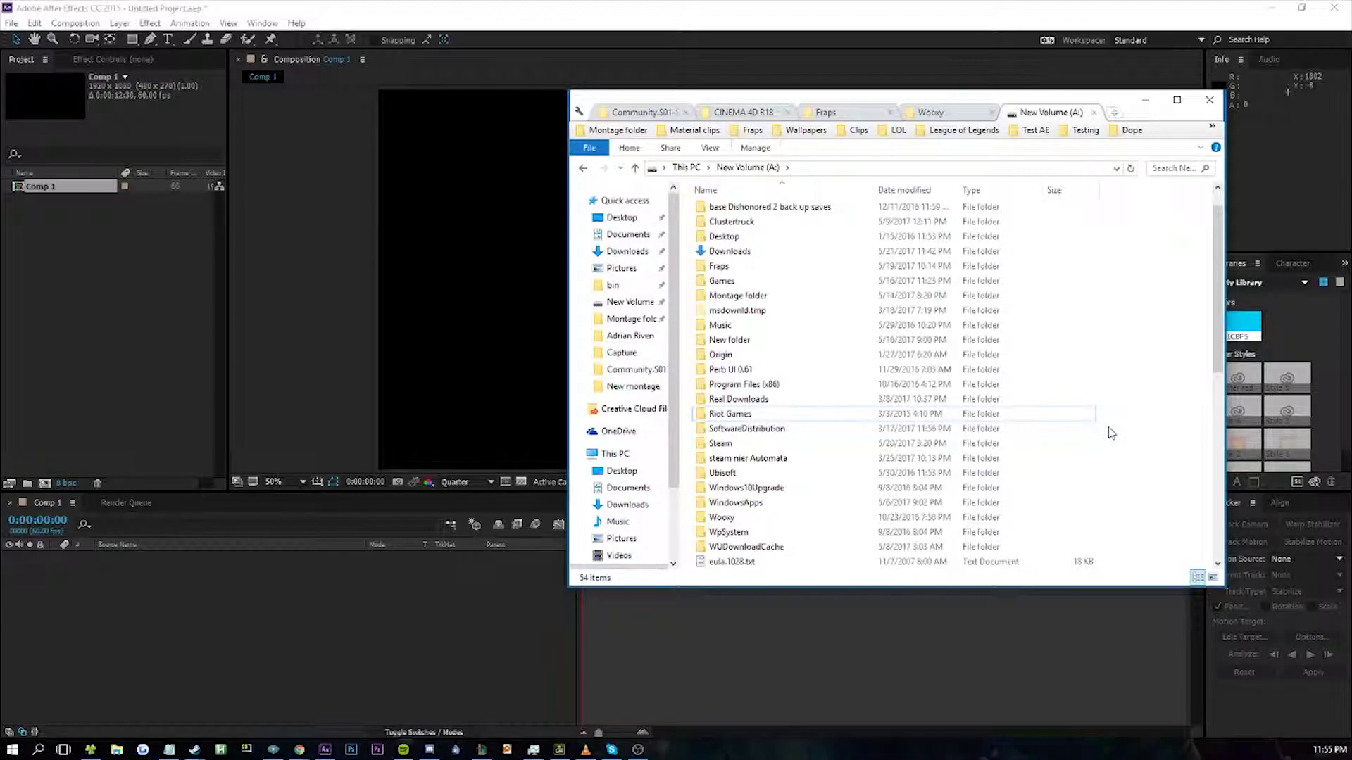
click(725, 418)
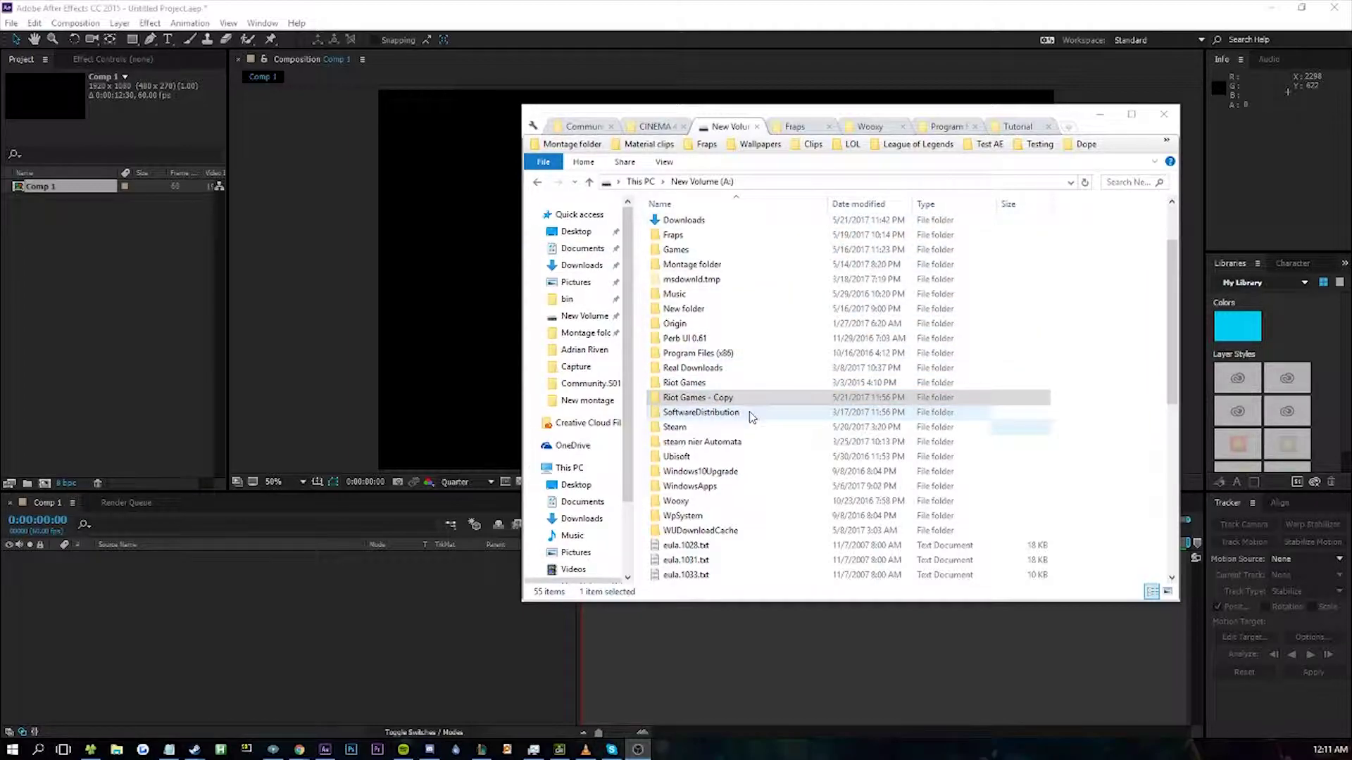
click(718, 400)
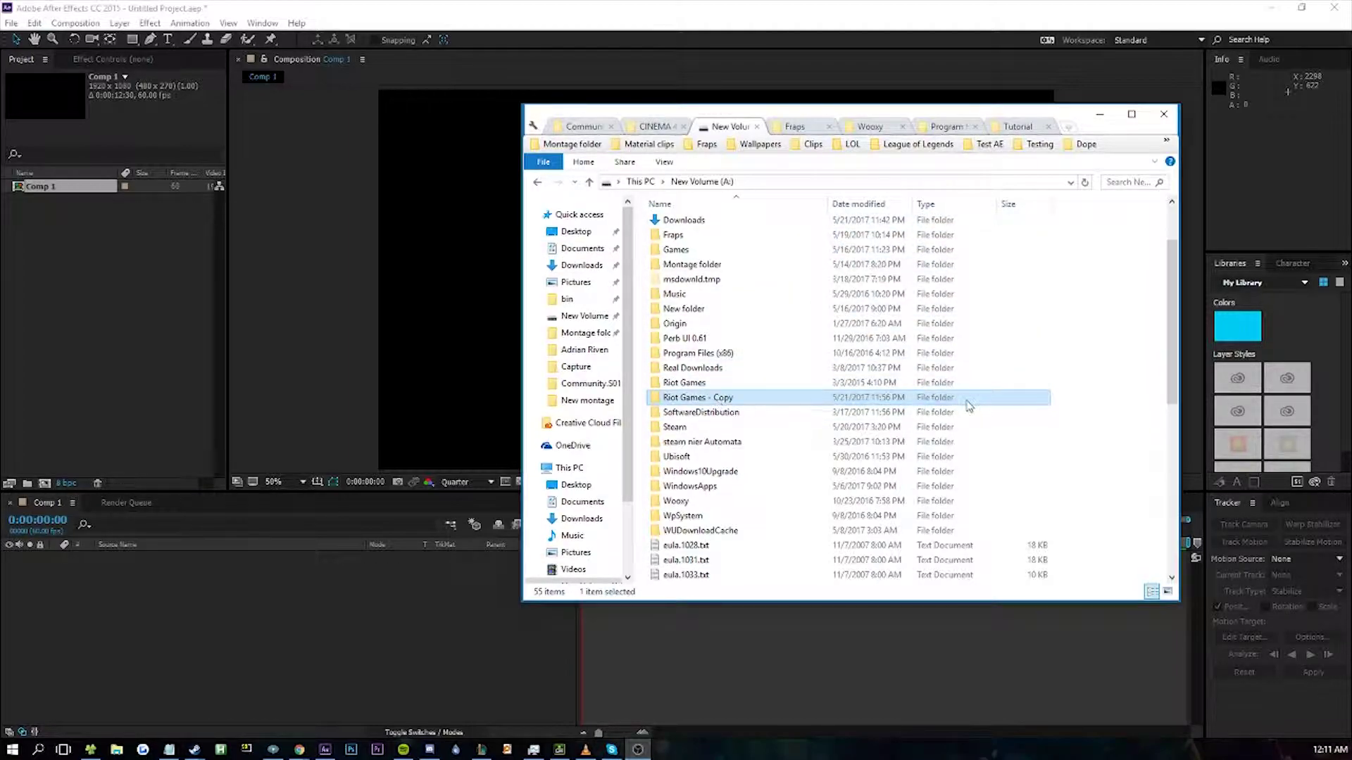
- Launch Wooxy.exe from the Wooxy folder and dismiss the new version notice
click(870, 127)
double_click(689, 417)
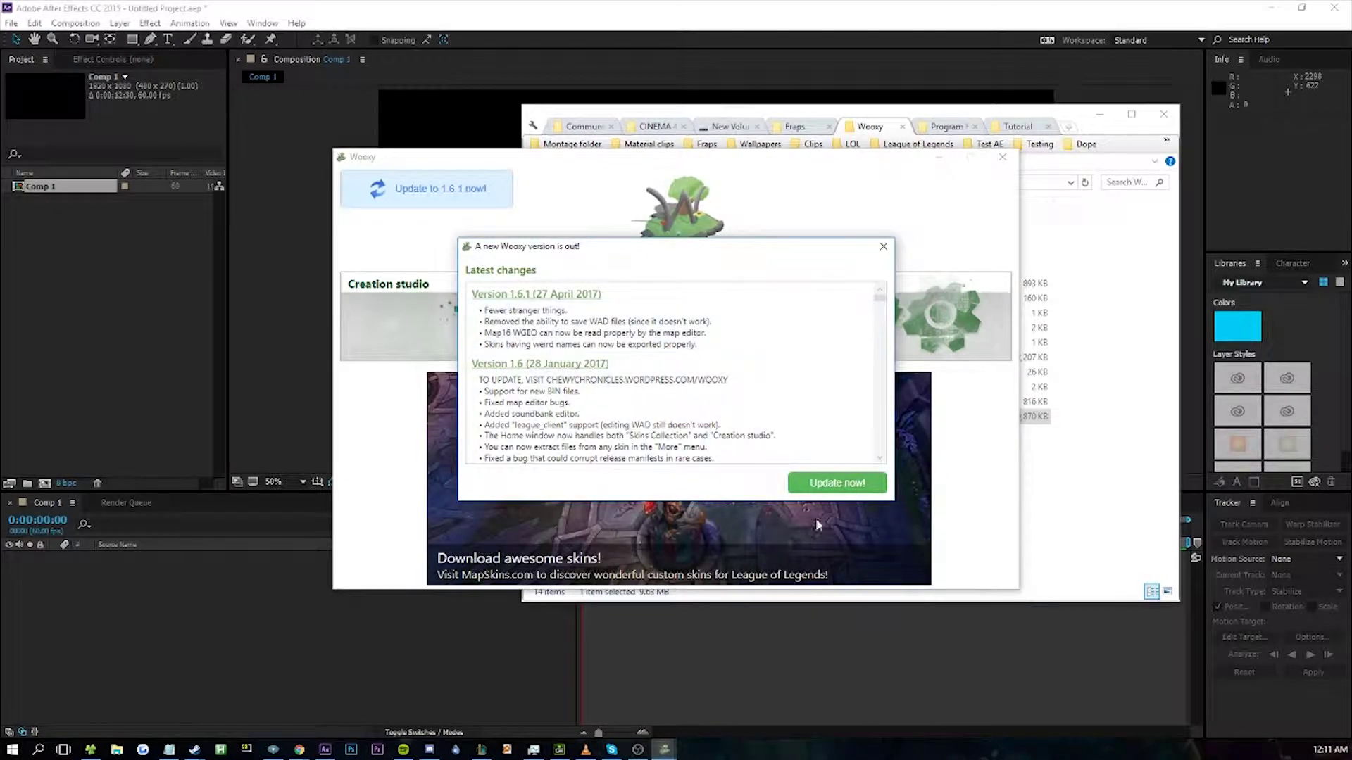
click(882, 245)
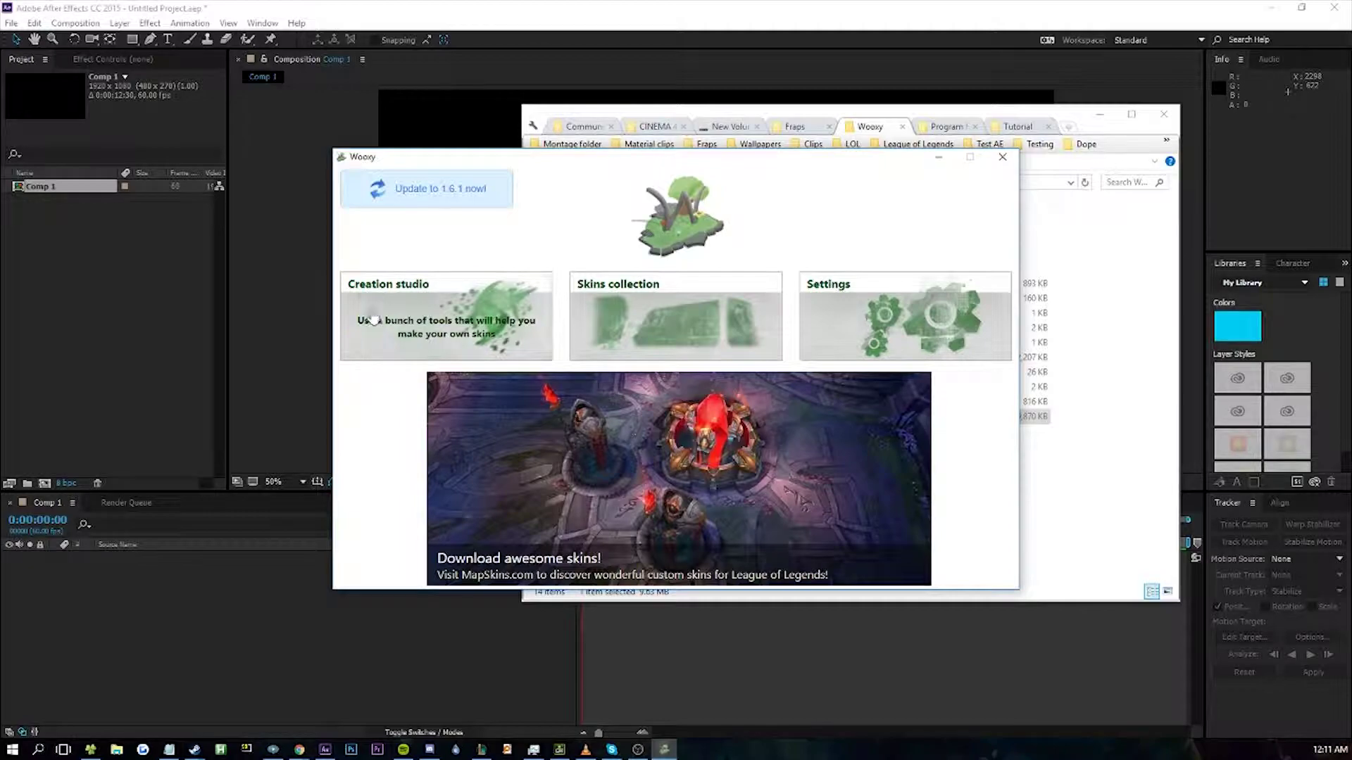
- View the already extracted files through the Creation studio's Files extractor, and close the extractor
click(389, 301)
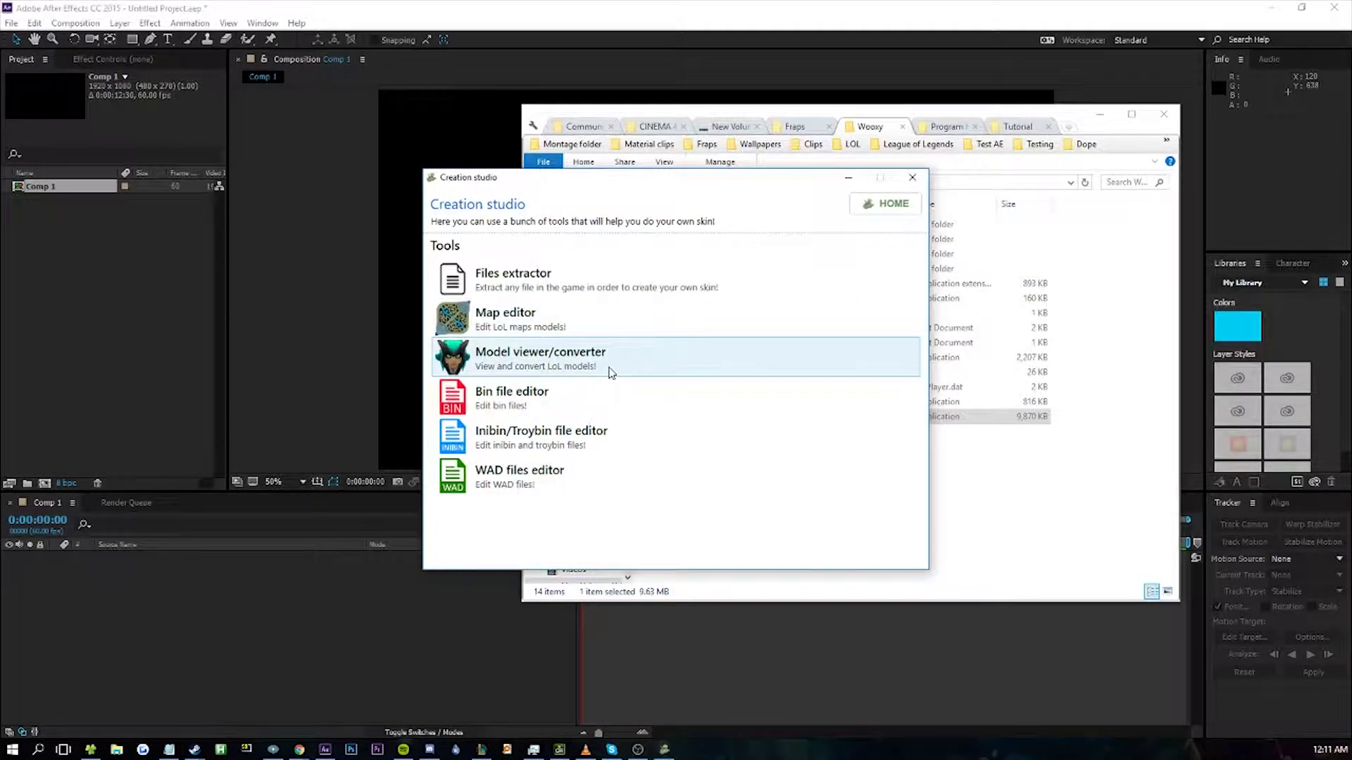
click(582, 287)
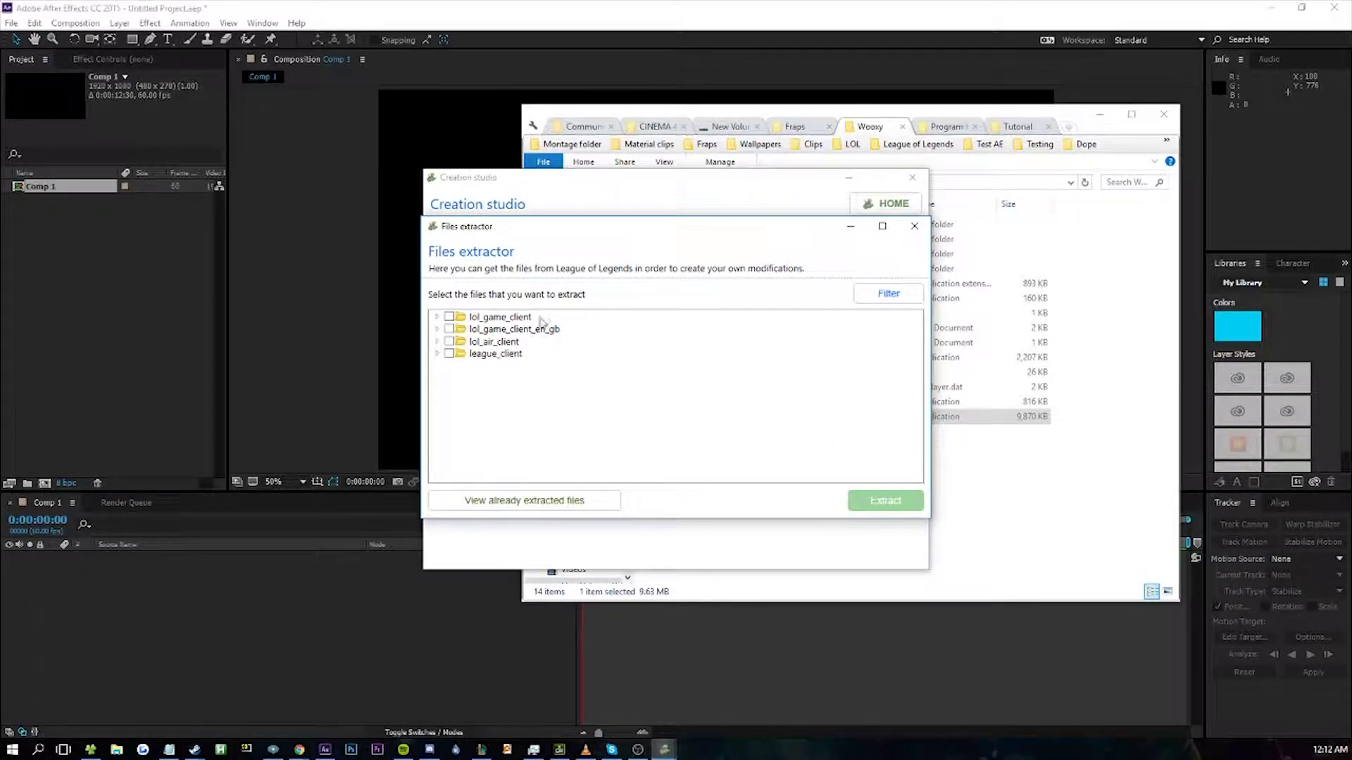
click(560, 507)
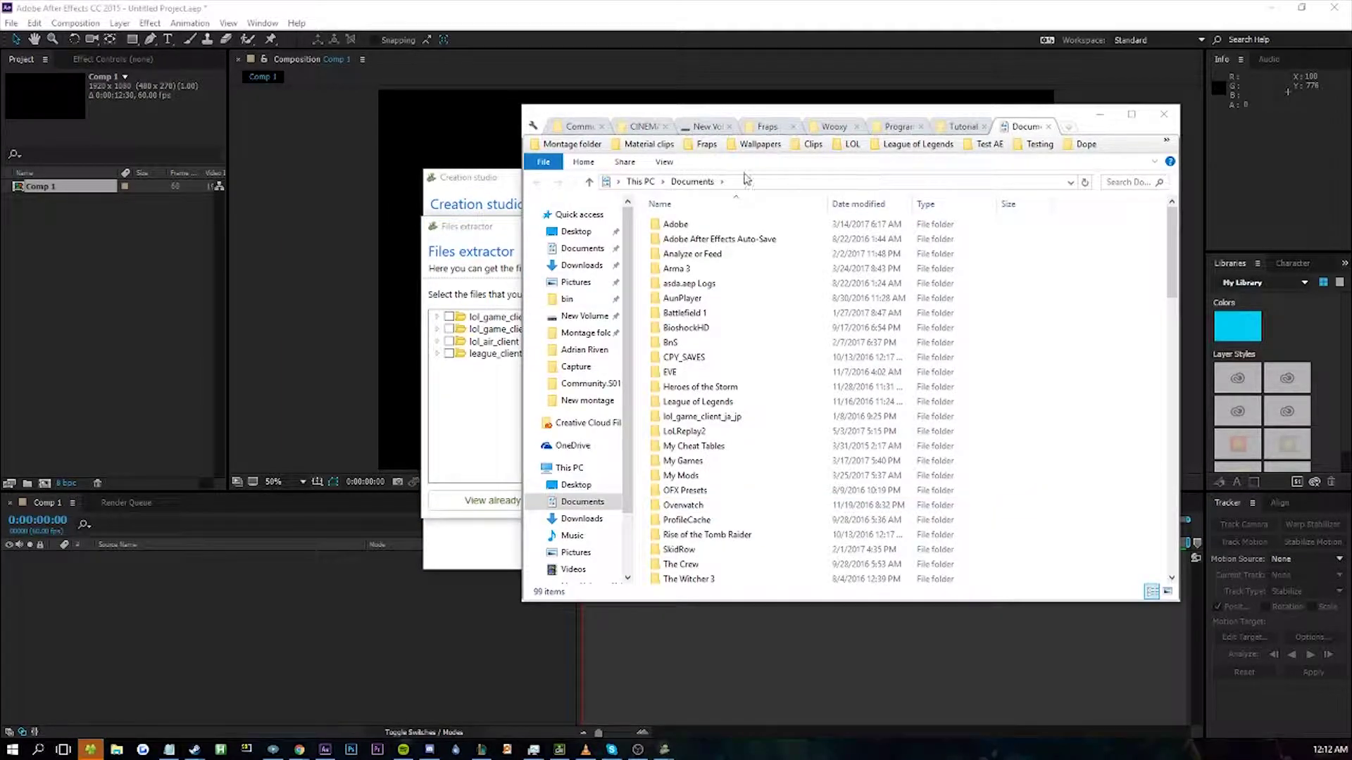
click(1022, 126)
click(1049, 126)
click(479, 227)
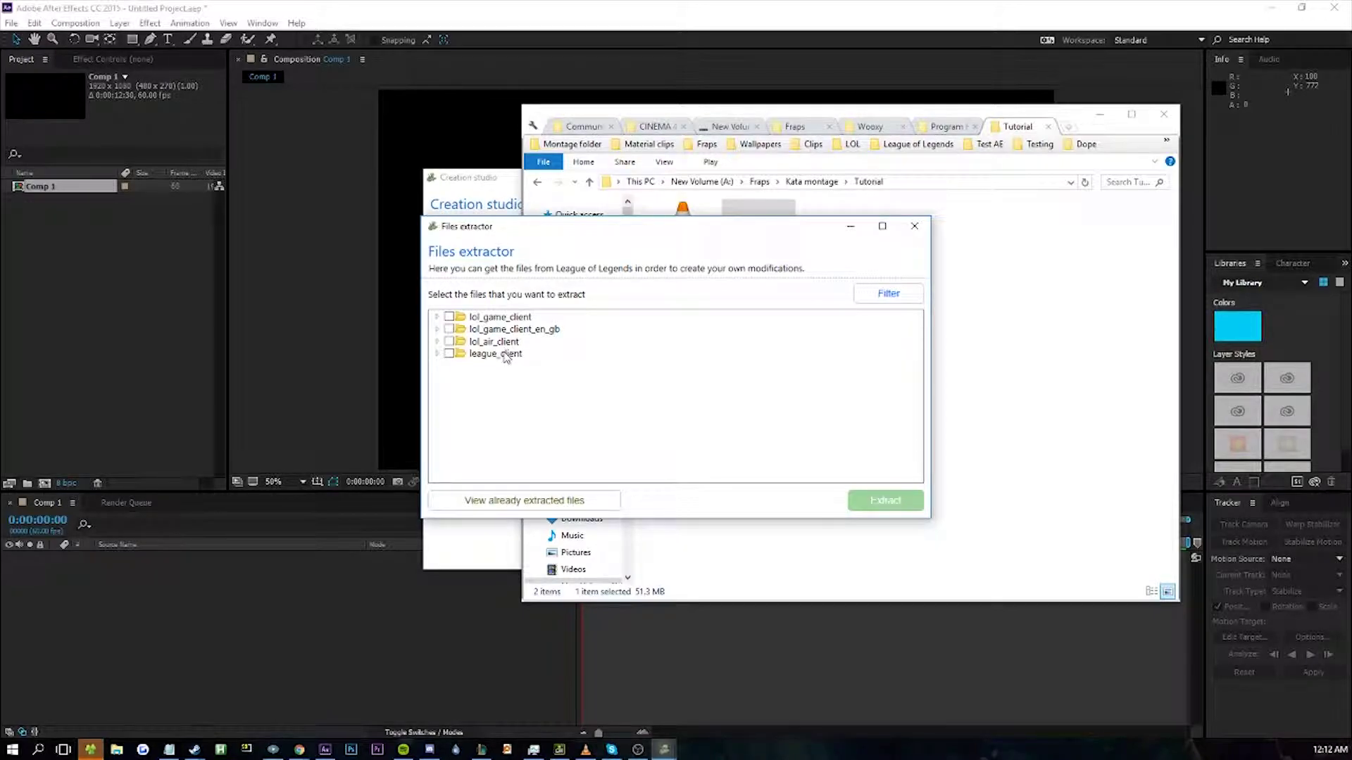
drag(548, 220, 510, 240)
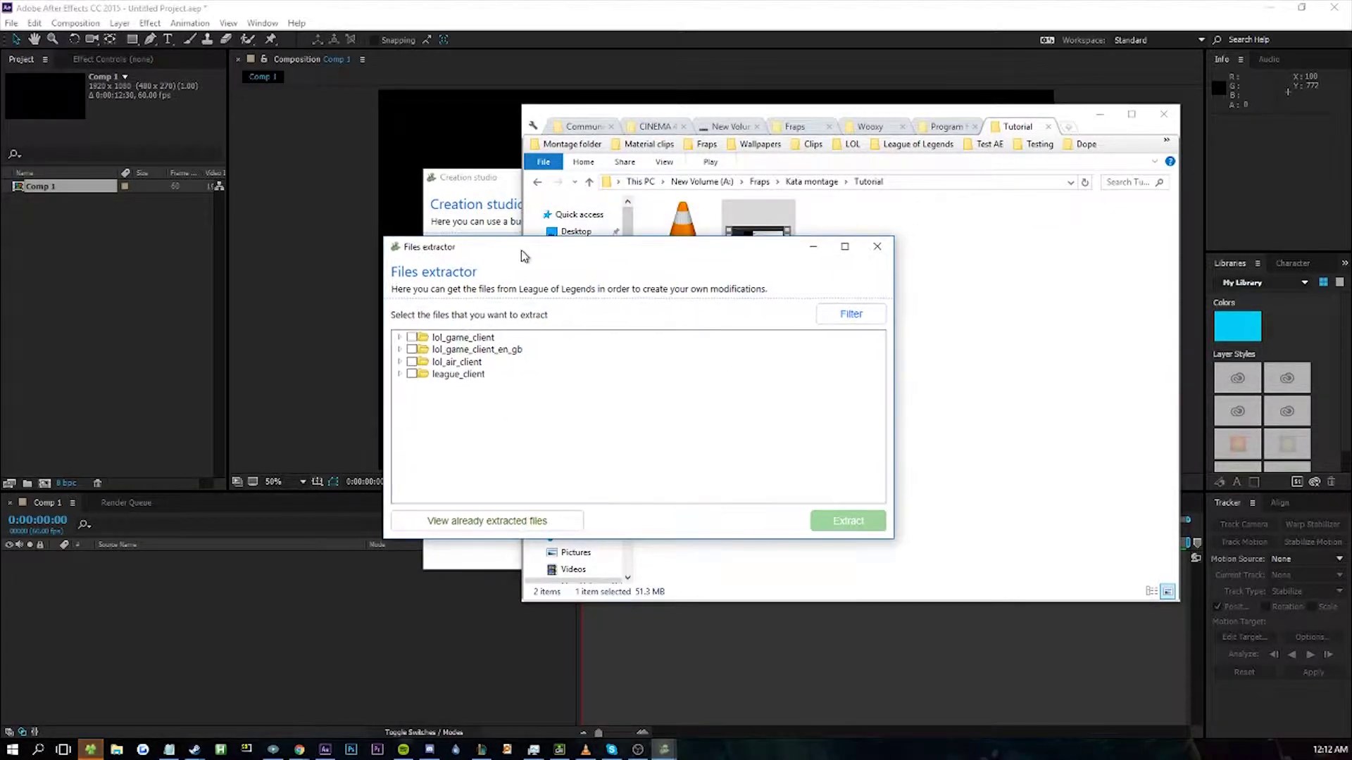
click(877, 248)
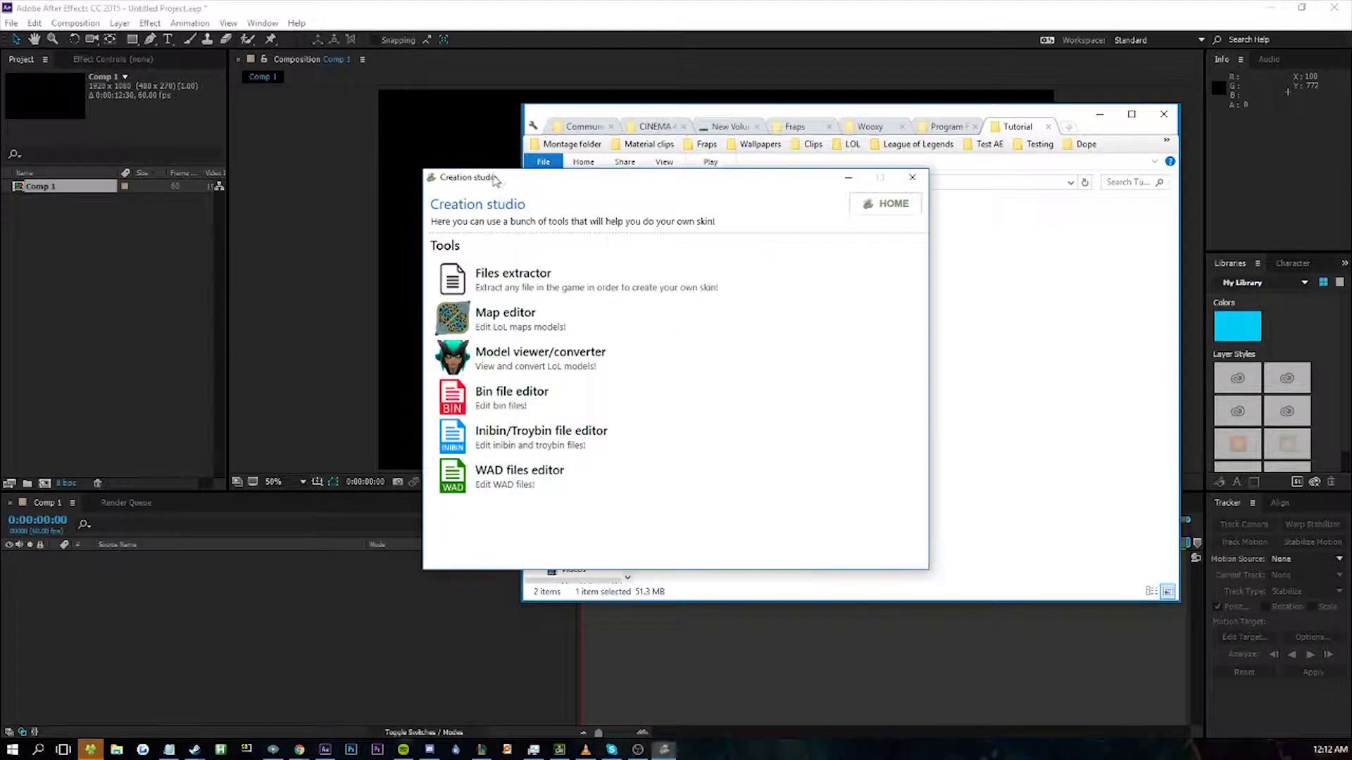
- In the Wooxy settings, choose A:/Riot Games - Copy/League of Legends as the League of Legends folder
click(884, 206)
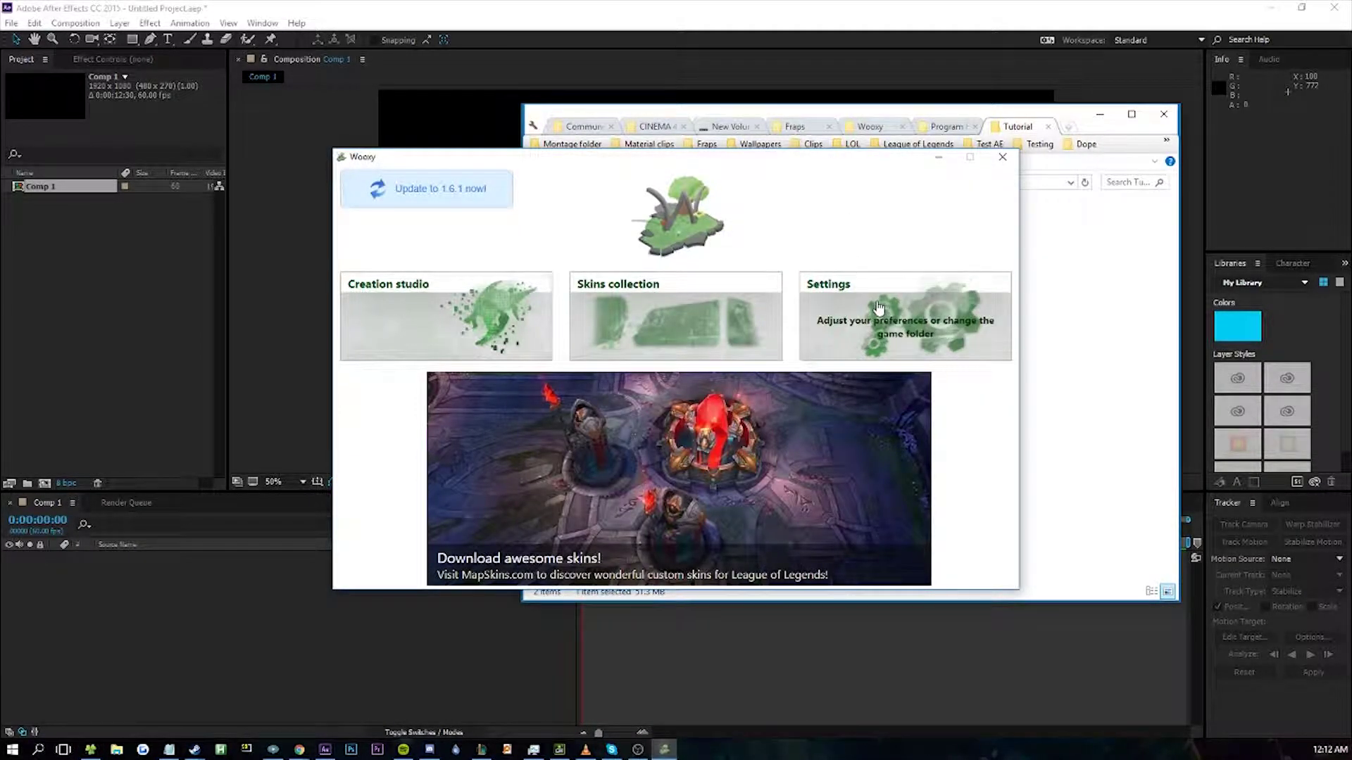
click(907, 323)
click(862, 309)
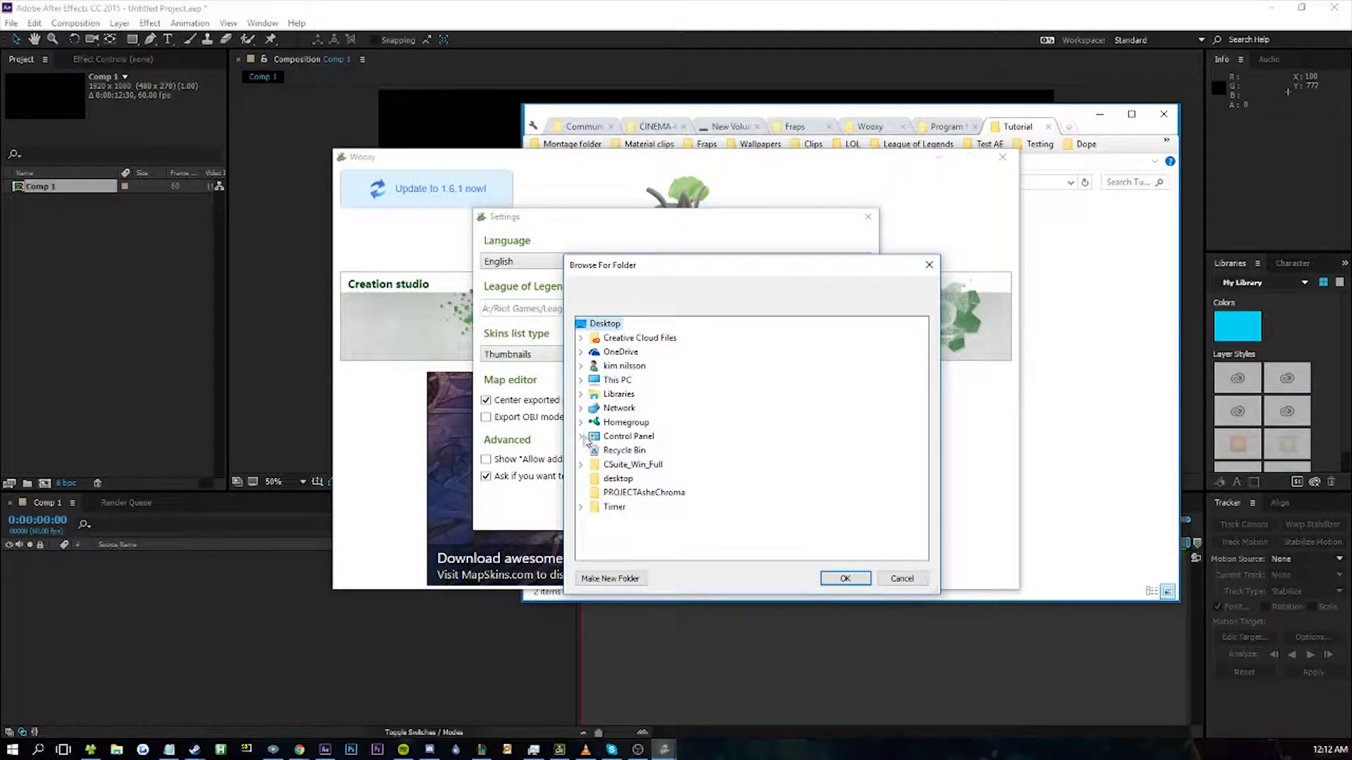
double_click(618, 380)
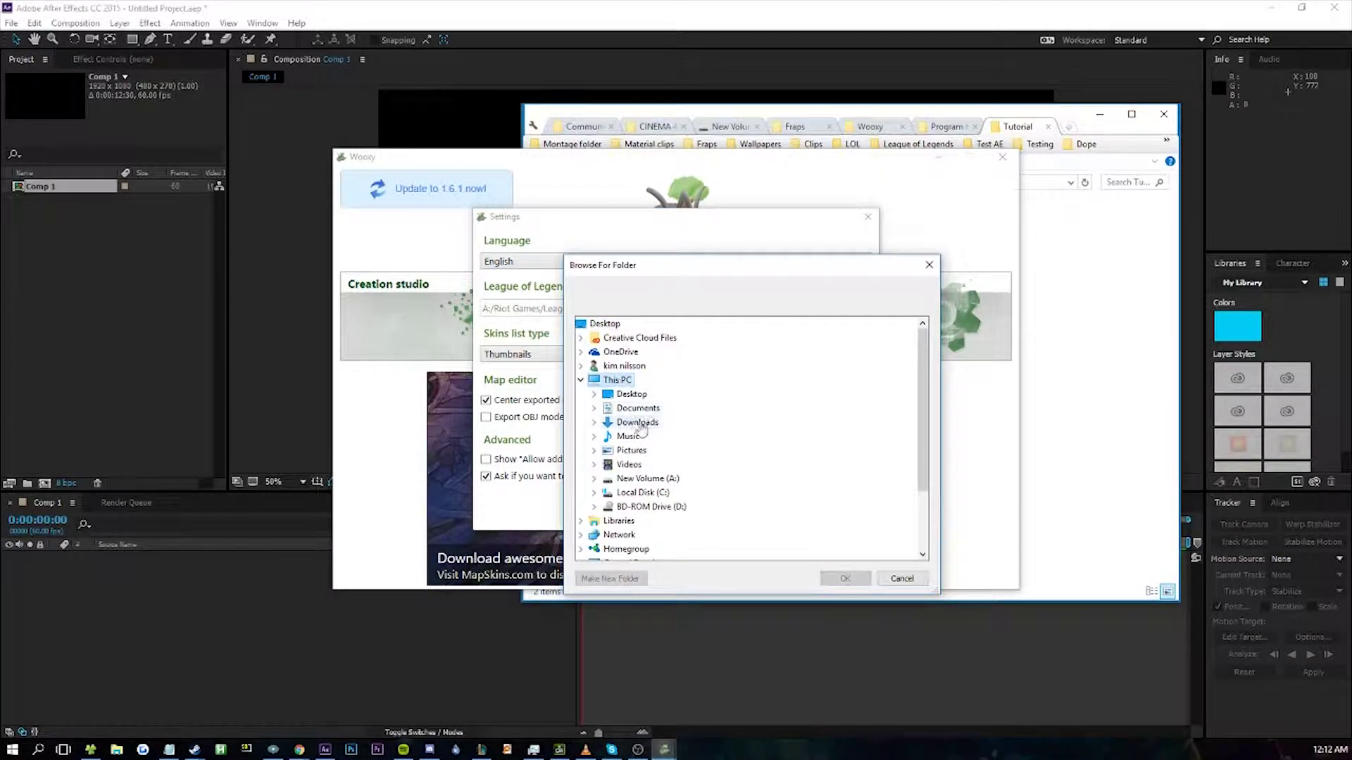
double_click(640, 480)
scroll(669, 486, down, 2)
double_click(673, 491)
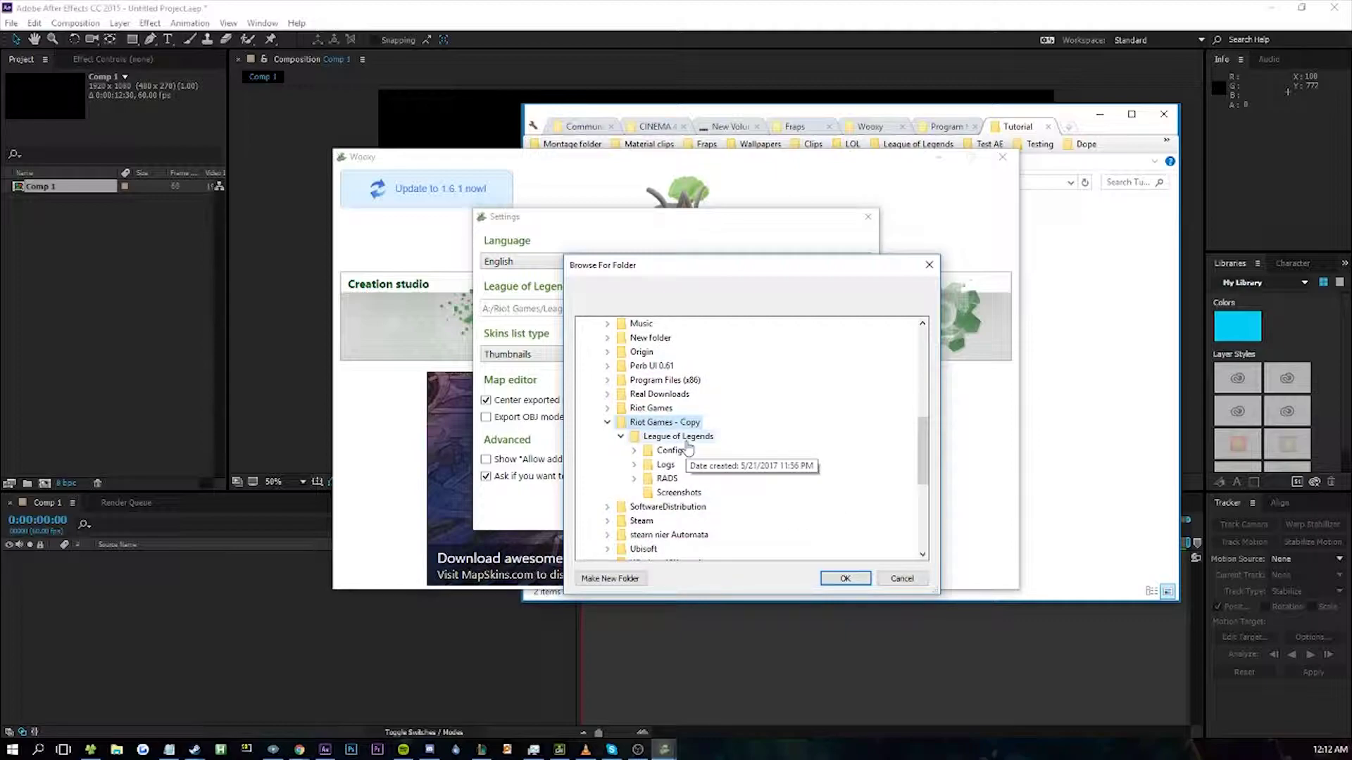
click(678, 436)
click(845, 578)
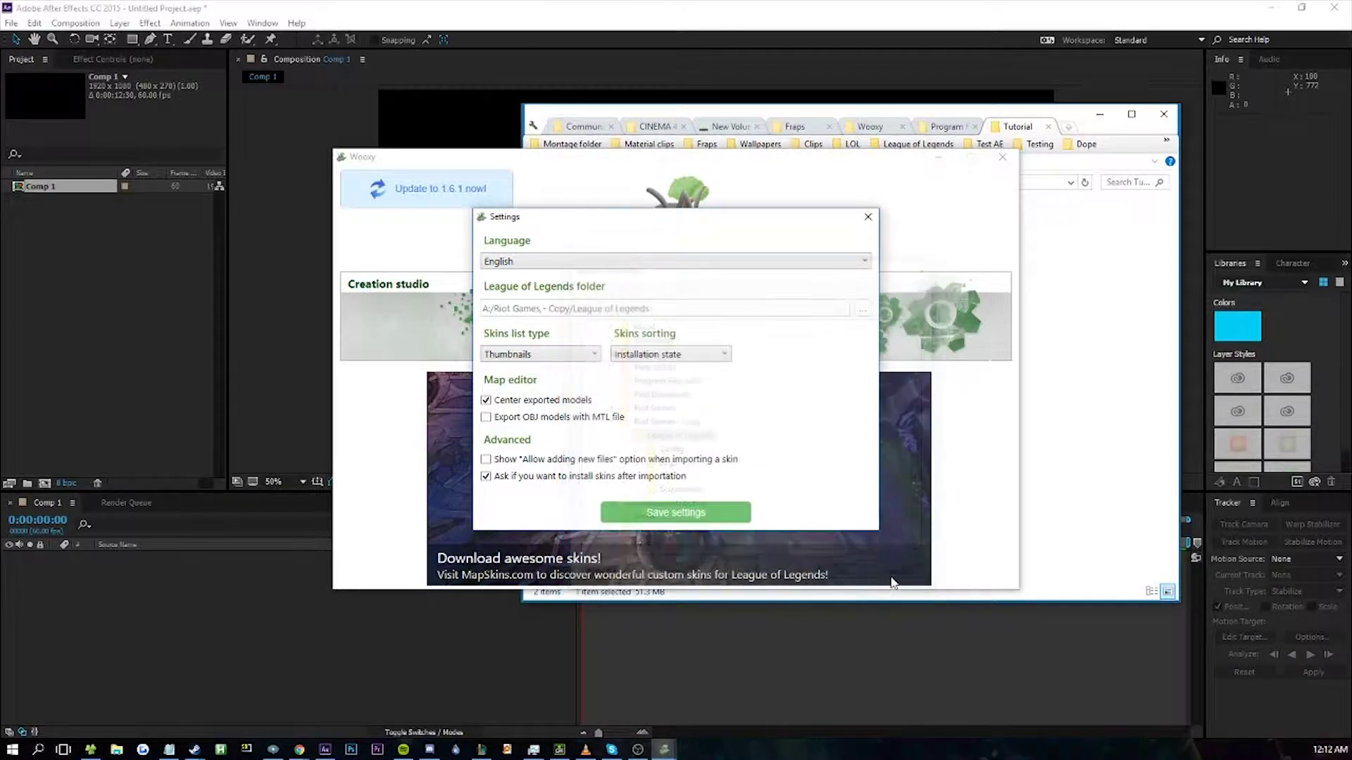
- Save the Wooxy settings, accept the skin uninstall and restart, and dismiss the new version notice
click(657, 517)
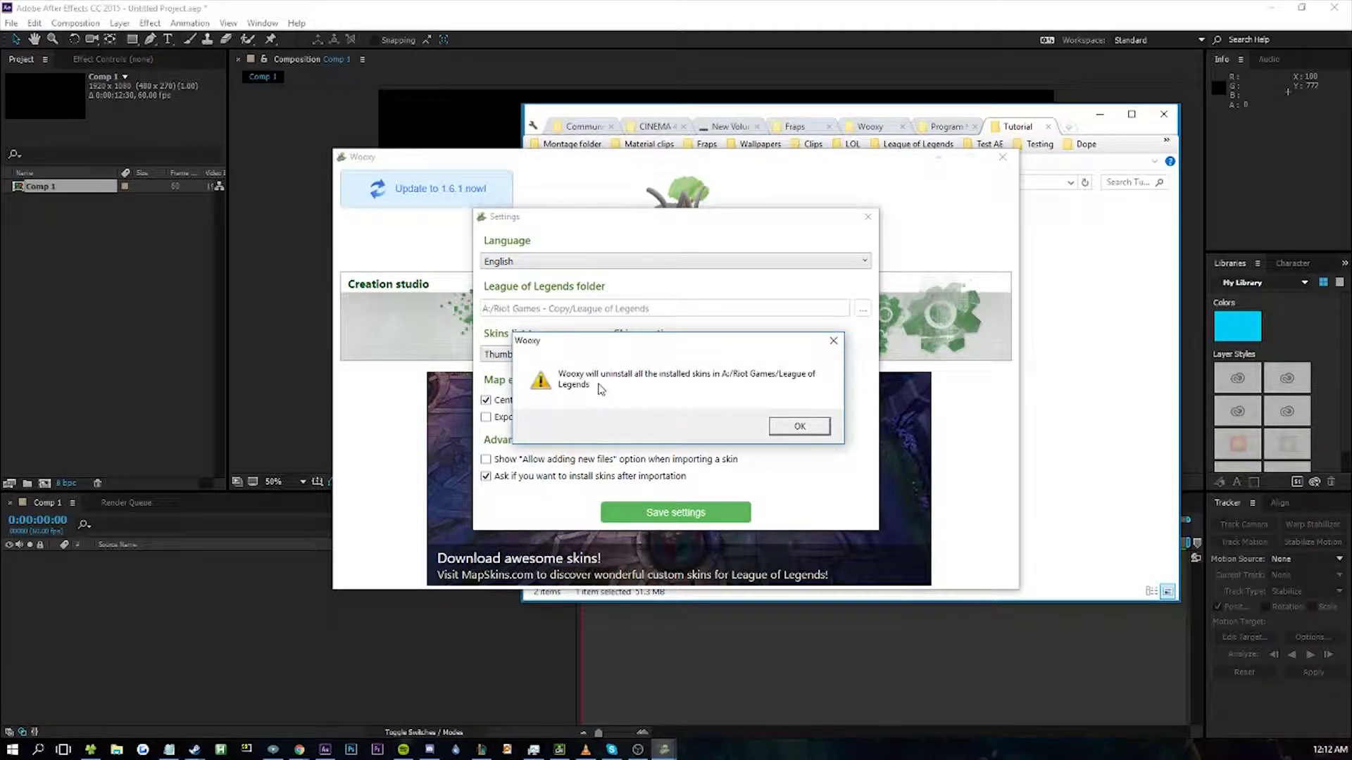
click(812, 423)
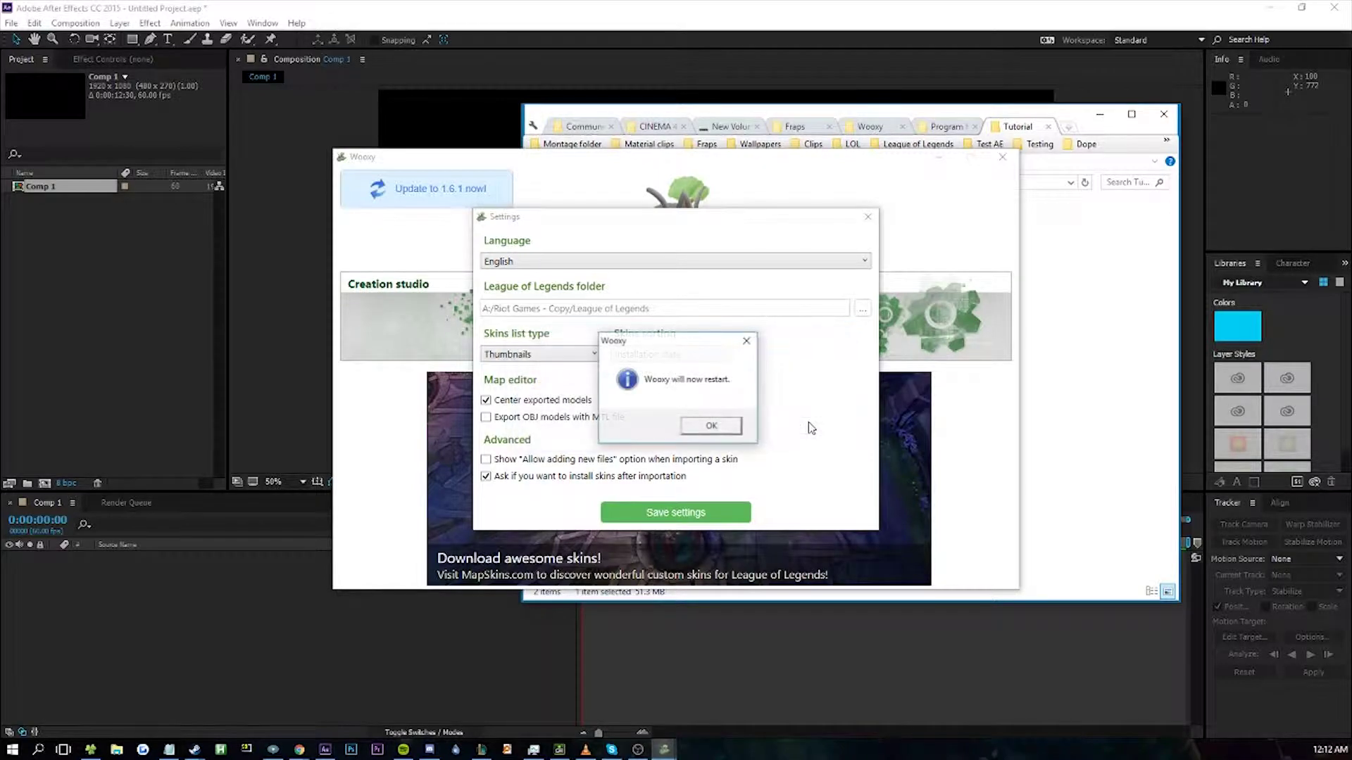
click(720, 428)
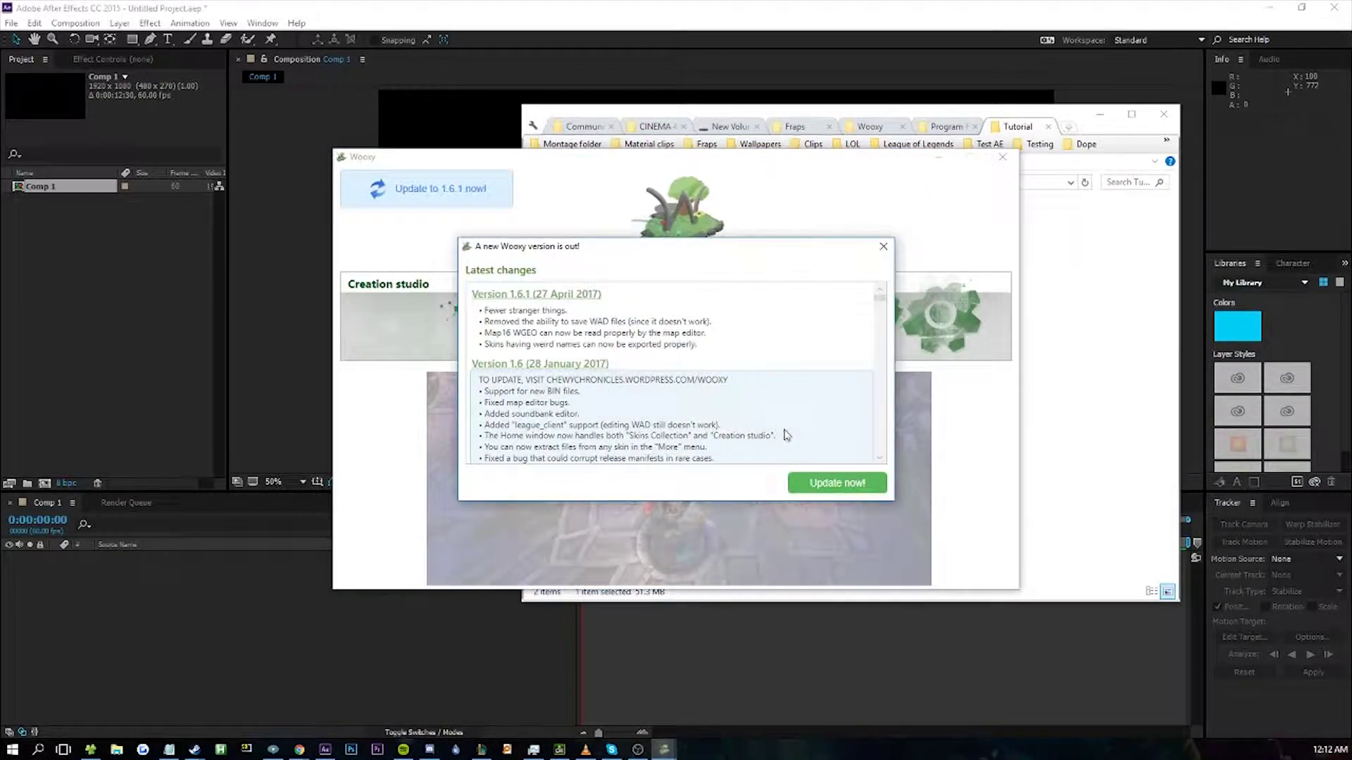
click(883, 246)
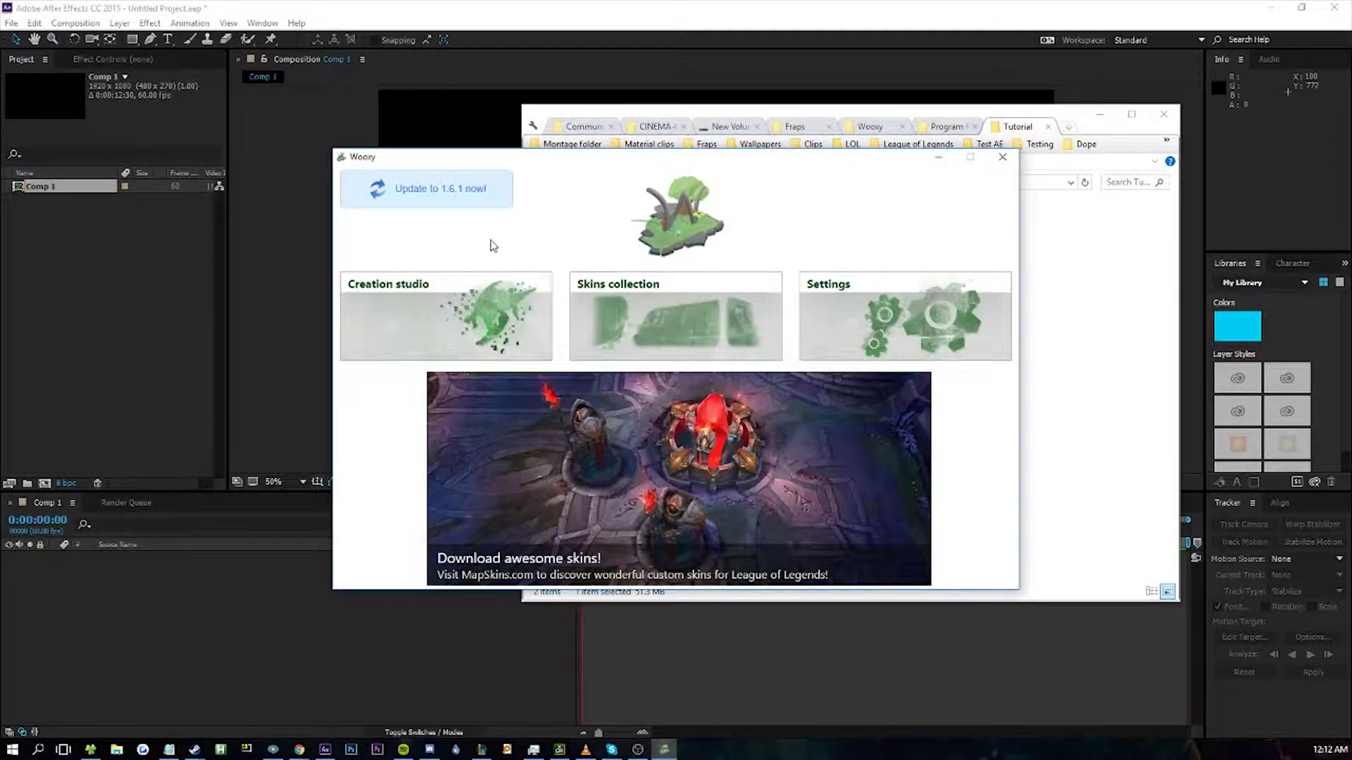
- Open the Files extractor in Creation studio and expand lol_game_client through DATA to the Characters folder
click(493, 328)
click(576, 278)
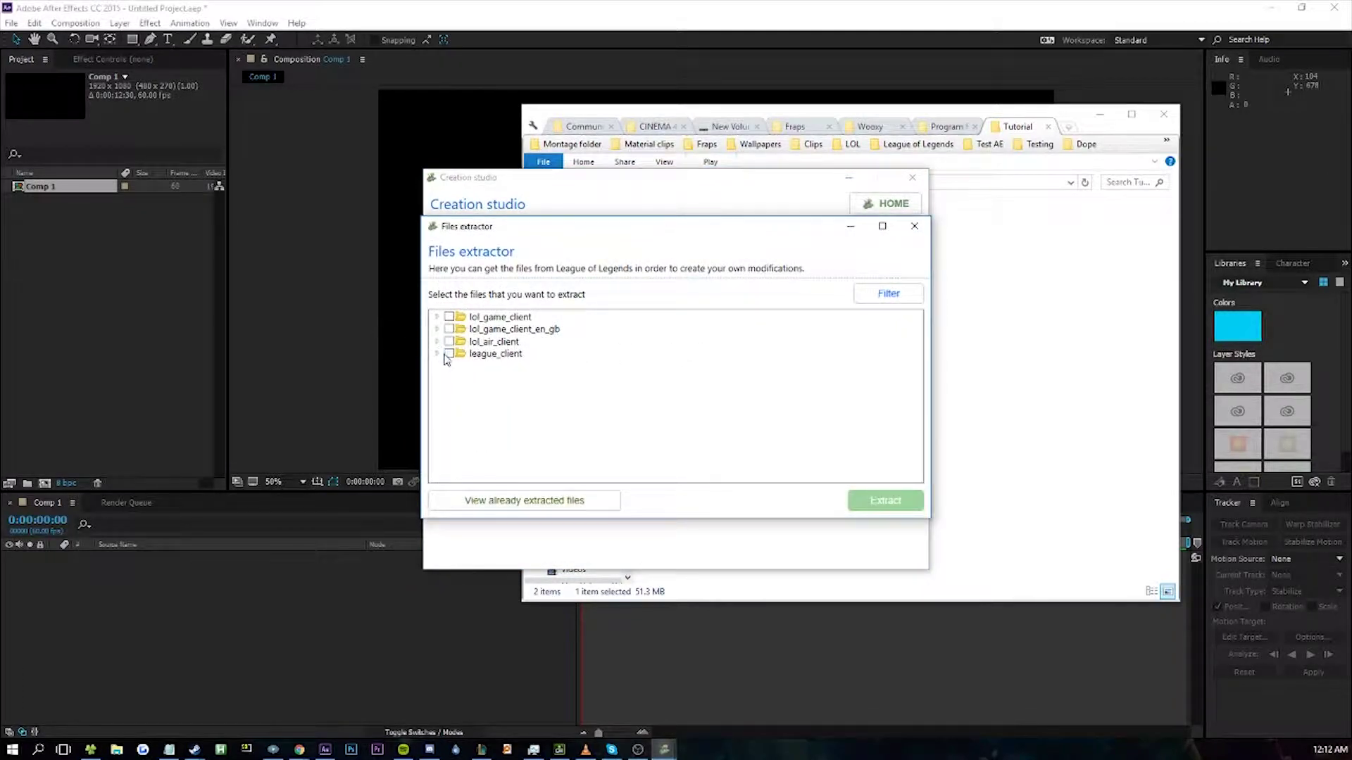
click(496, 342)
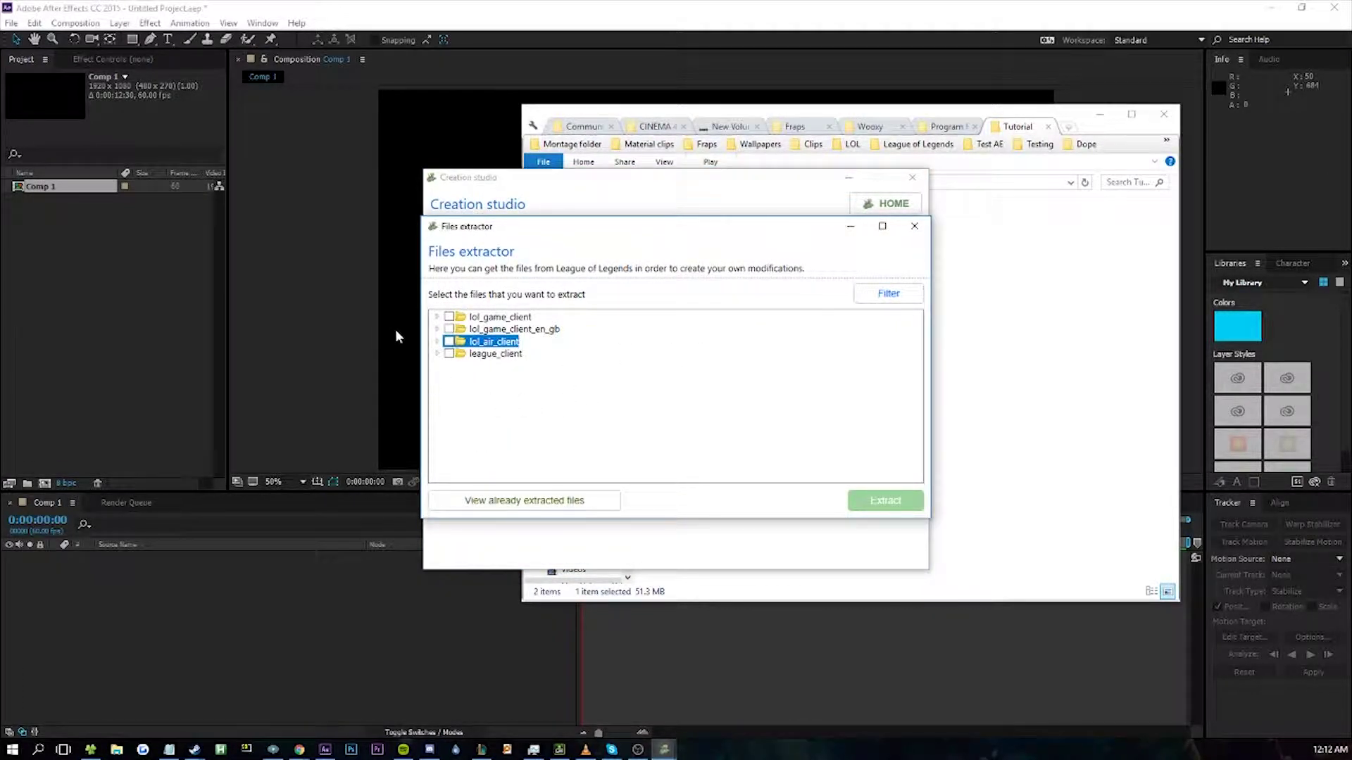
click(512, 321)
click(436, 318)
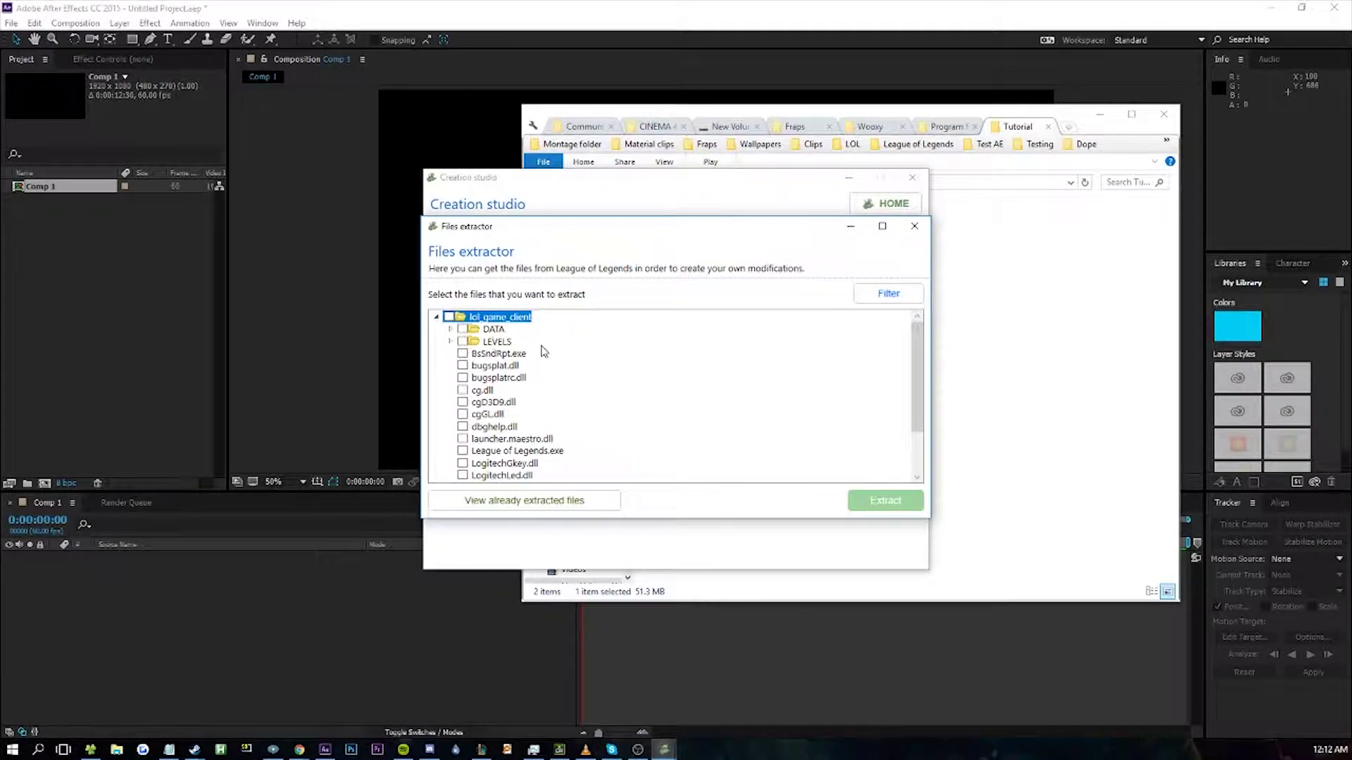
click(451, 330)
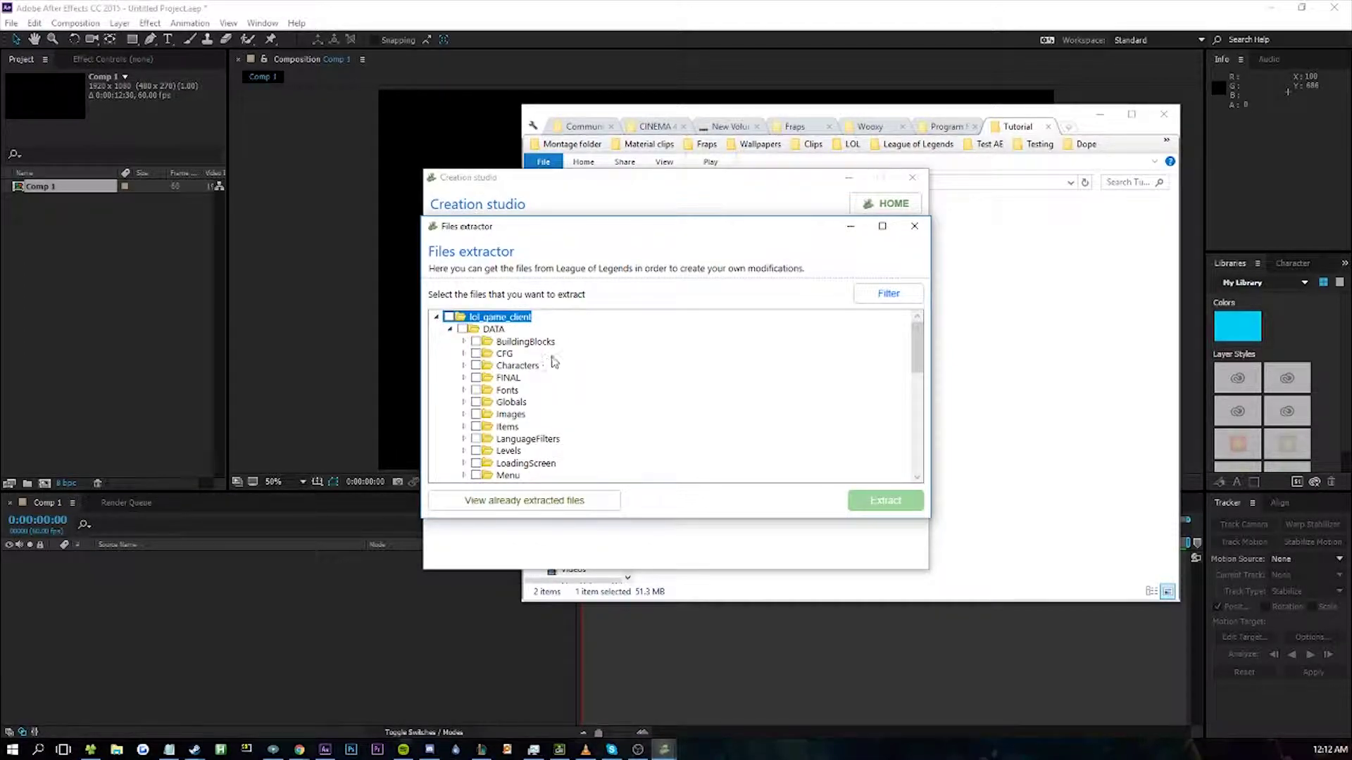
click(510, 366)
click(463, 366)
- Browse the champion folders under Characters and examine the contents of the Ahri folder
scroll(533, 396, down, 15)
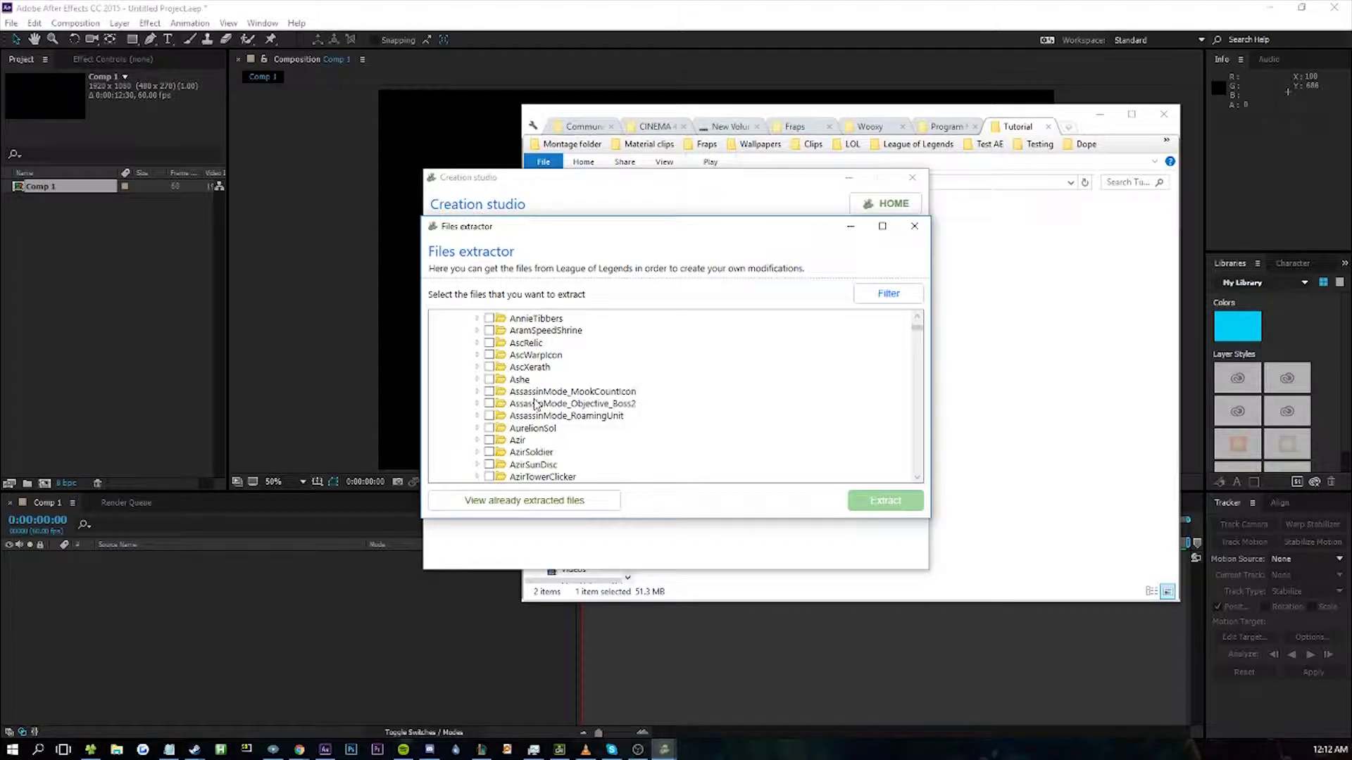
scroll(570, 431, up, 3)
scroll(570, 432, up, 5)
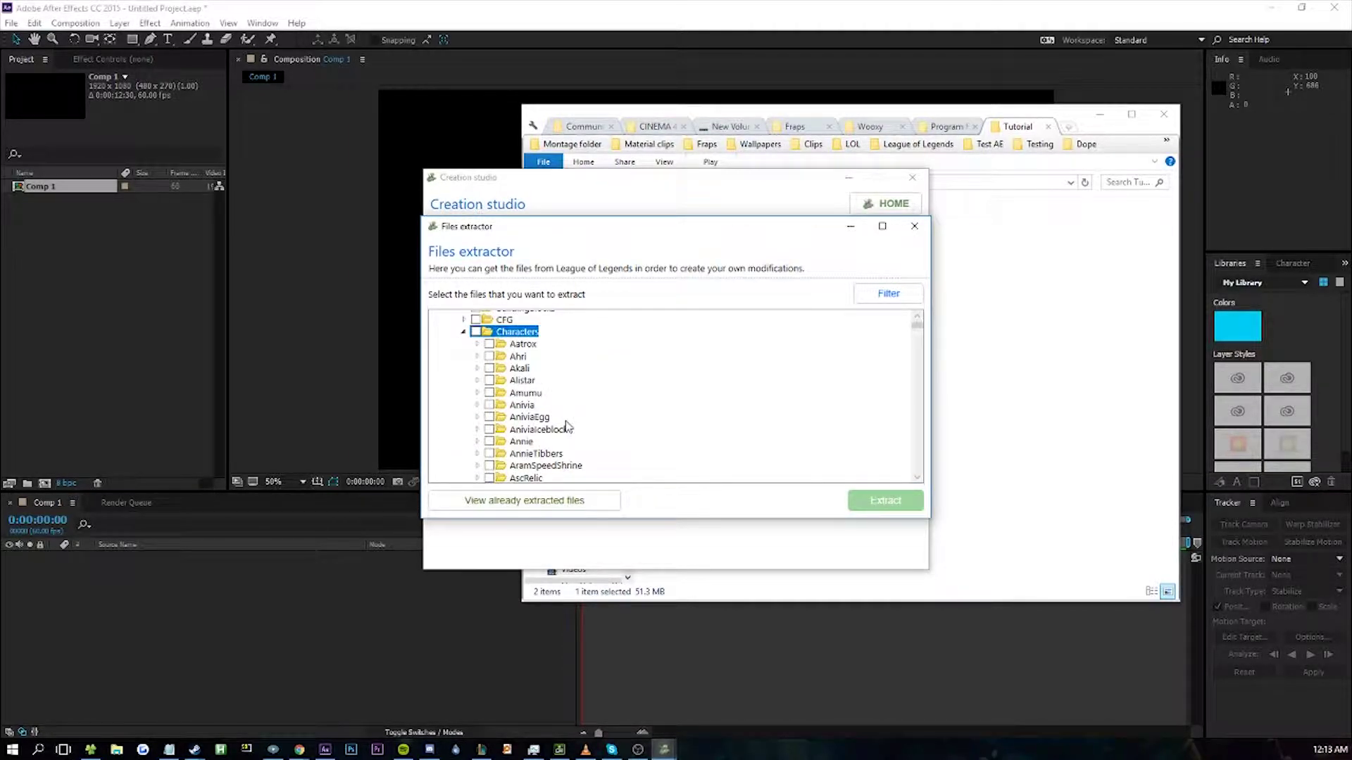
click(520, 357)
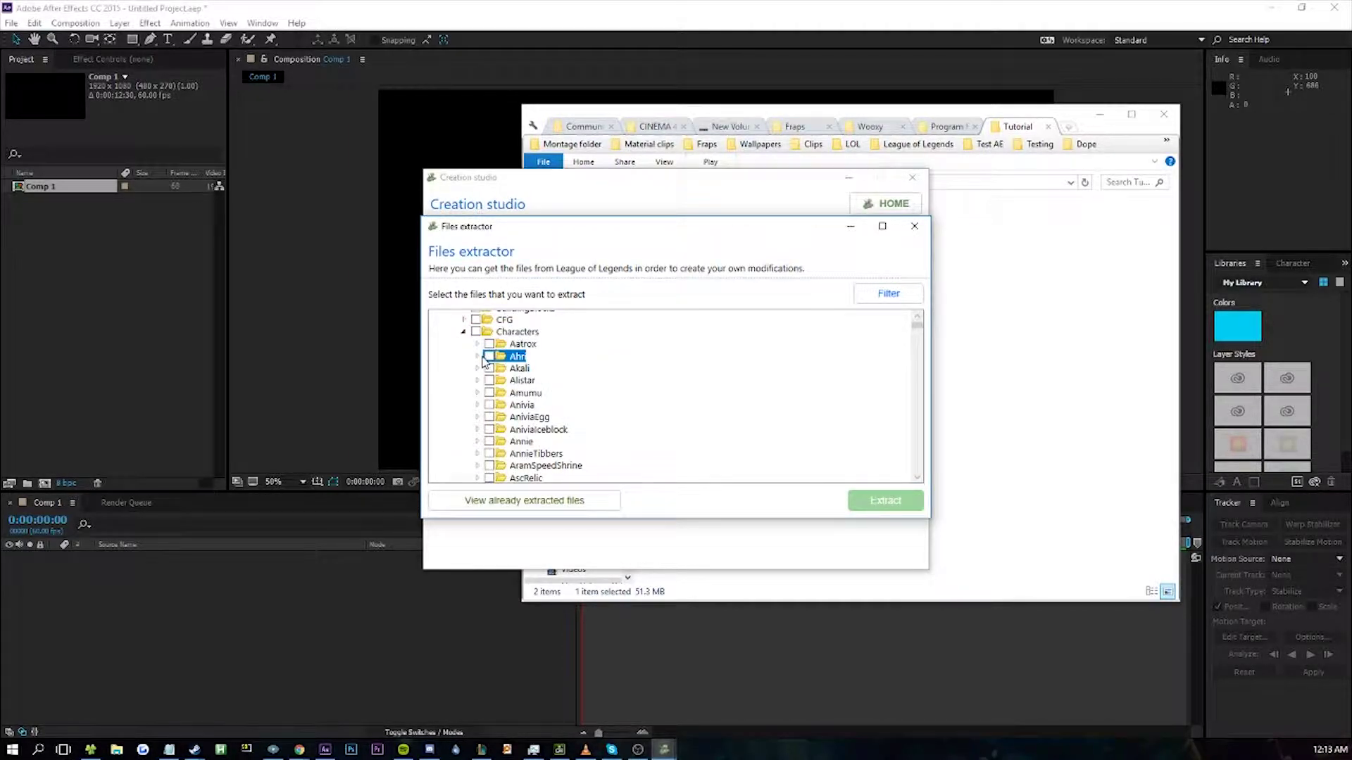
click(479, 357)
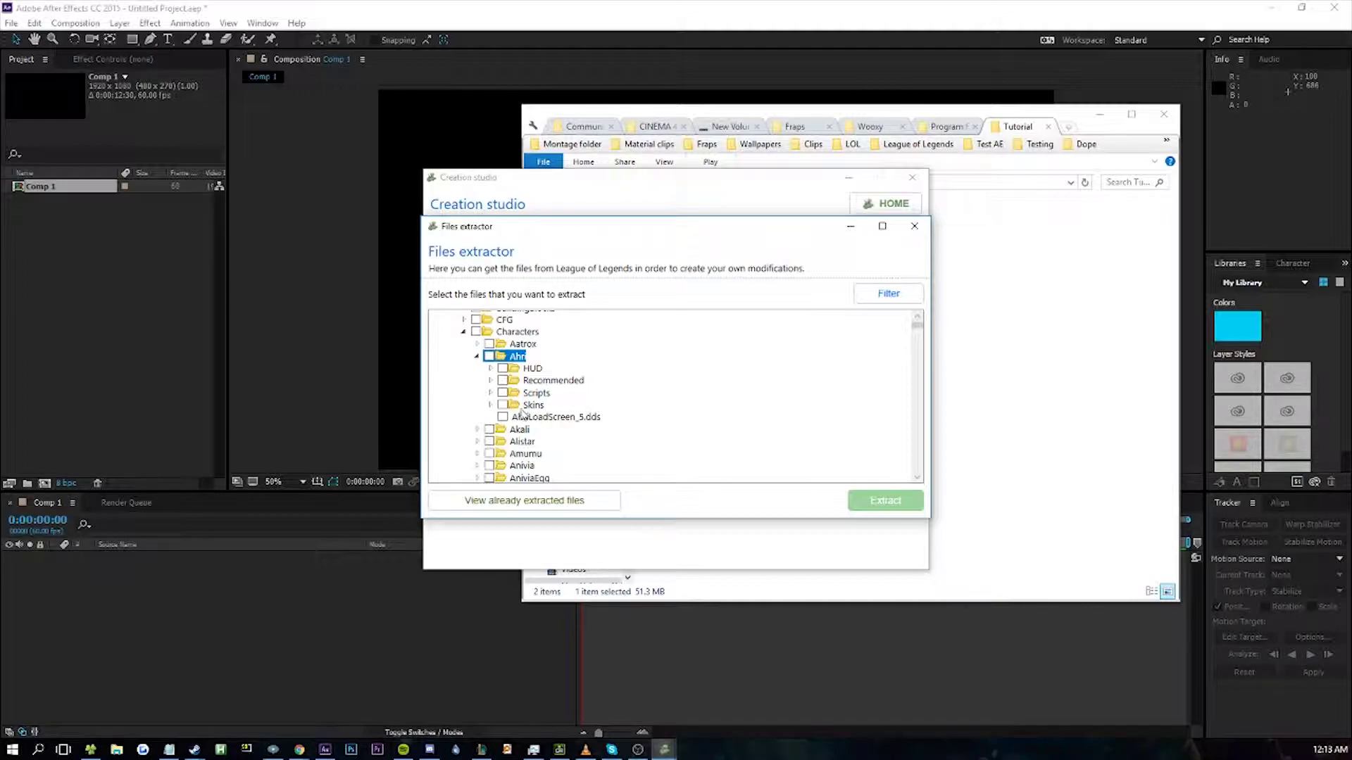
click(530, 405)
click(478, 356)
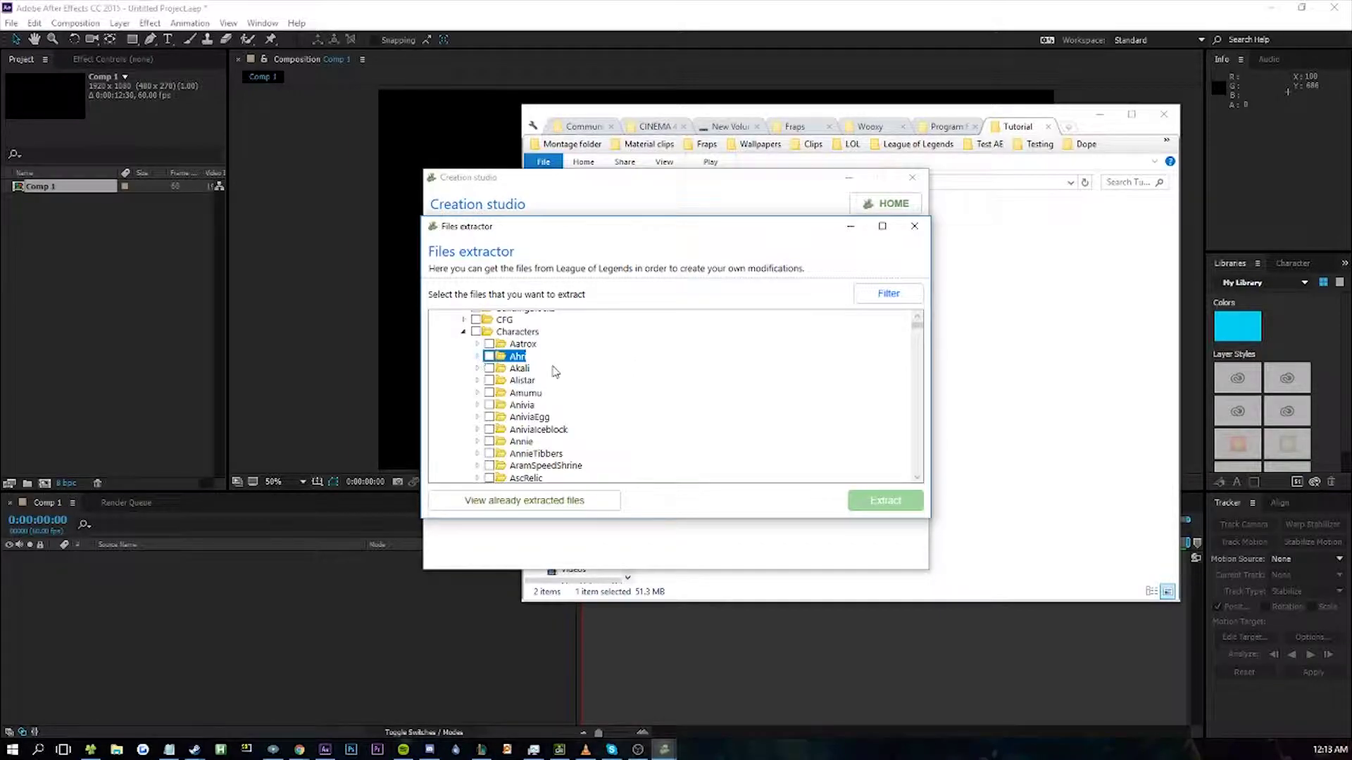
- Mark the Ahri folder for extraction, open the extraction settings and check the default output folder
click(489, 357)
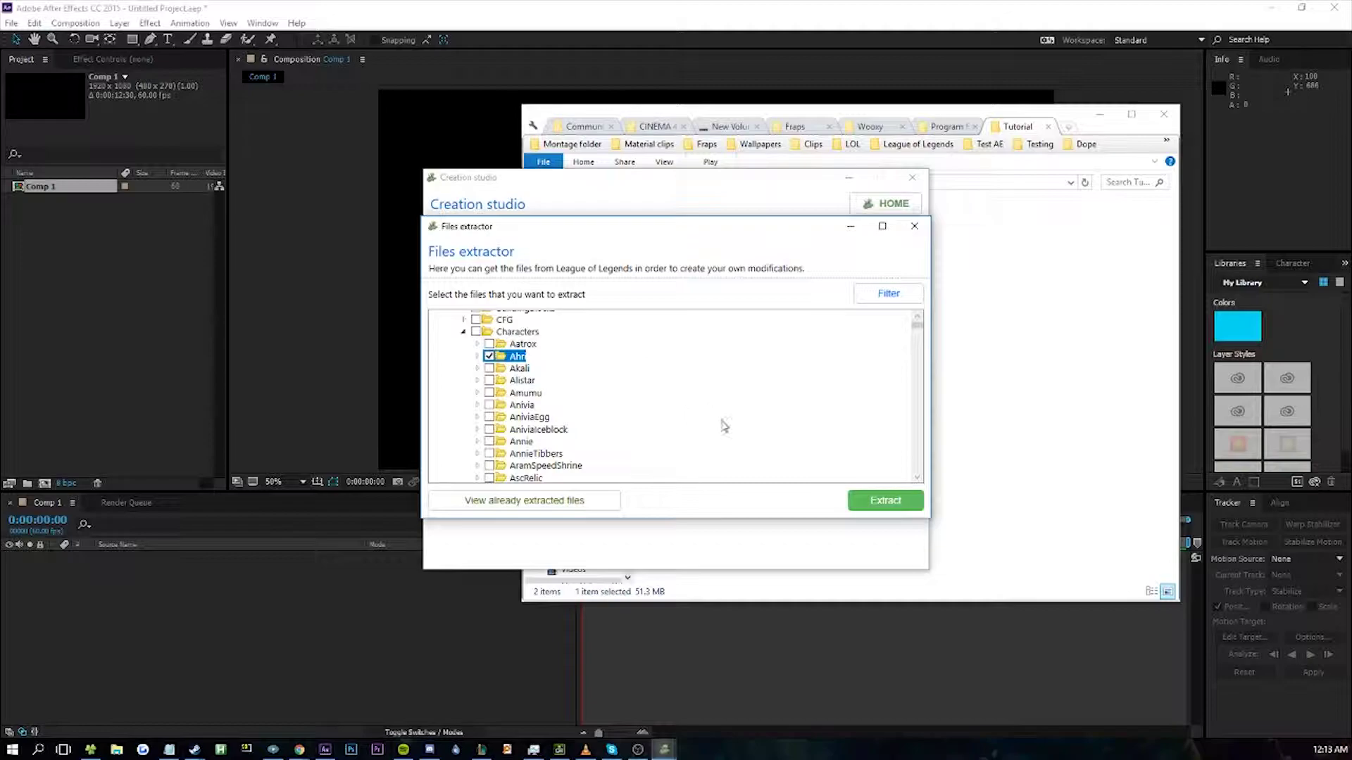
click(887, 501)
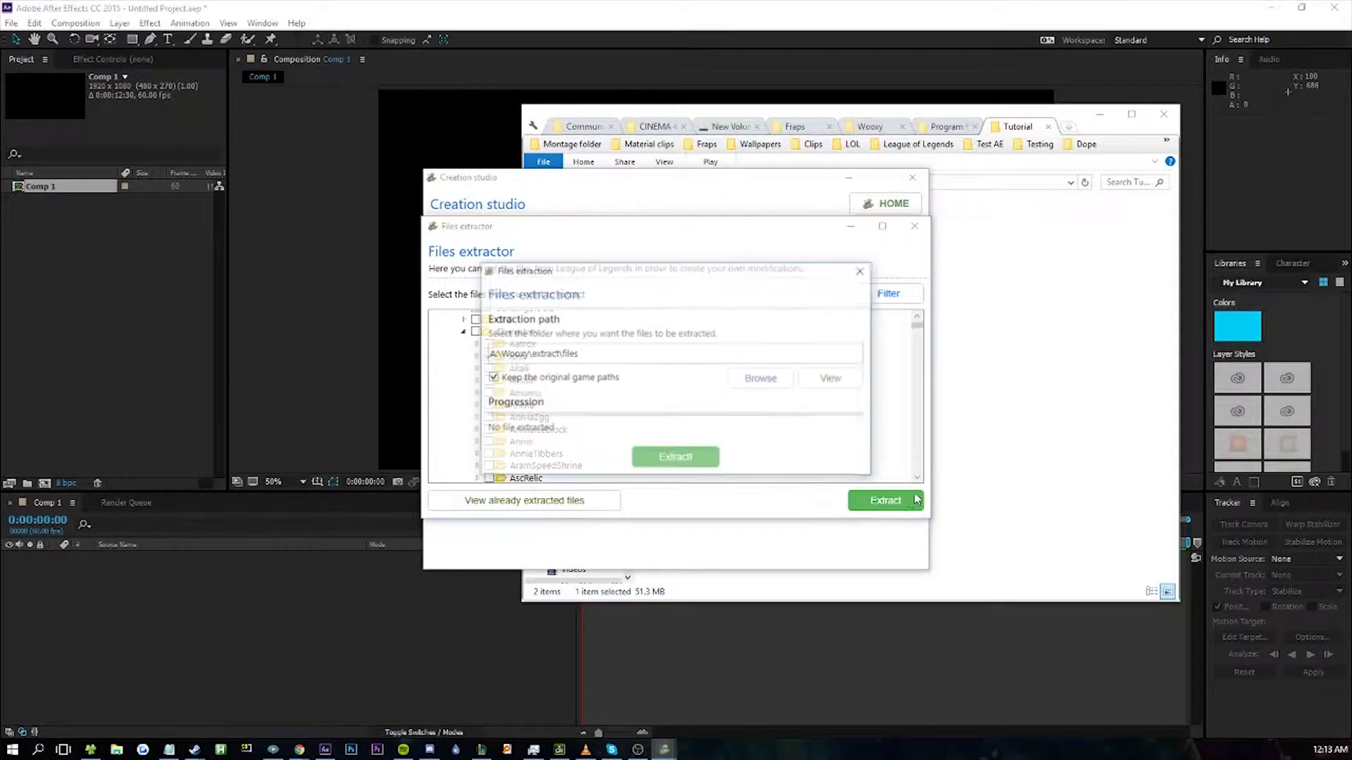
click(820, 381)
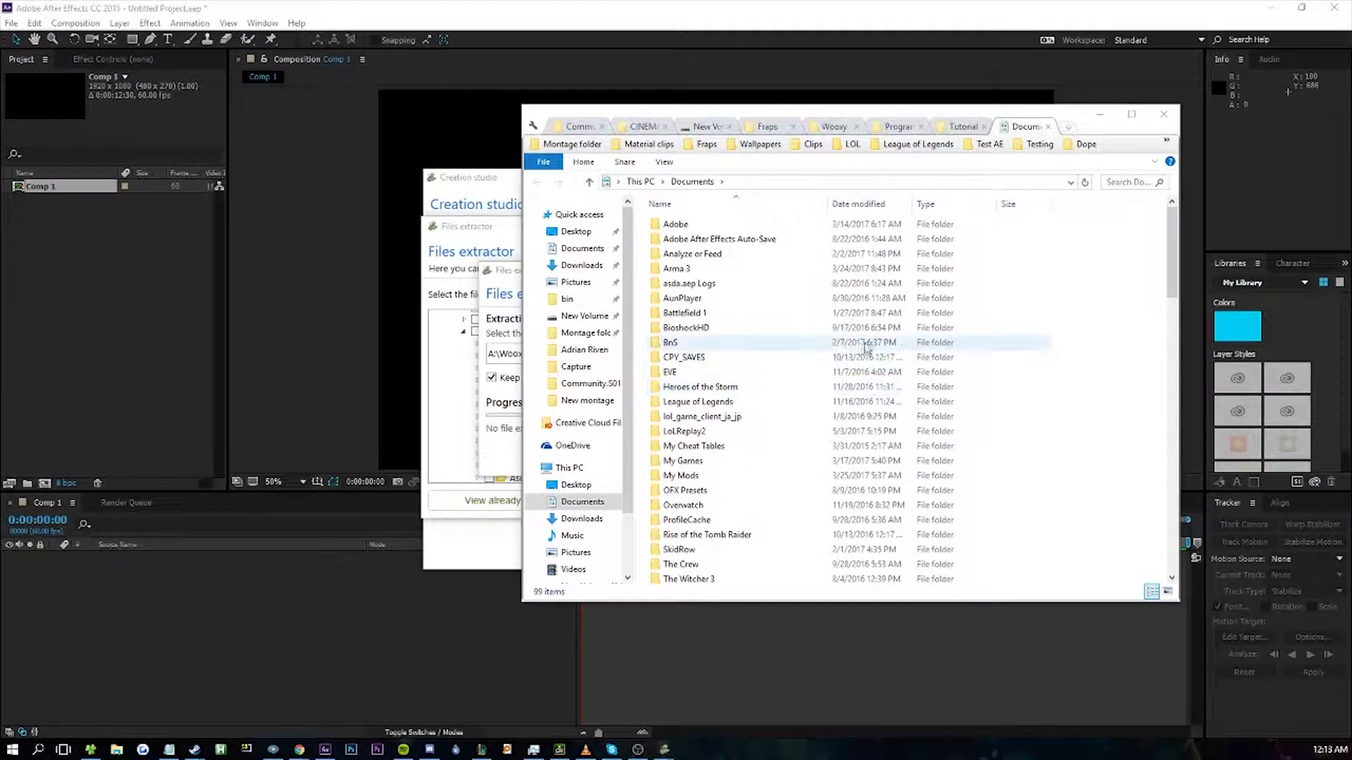
click(503, 271)
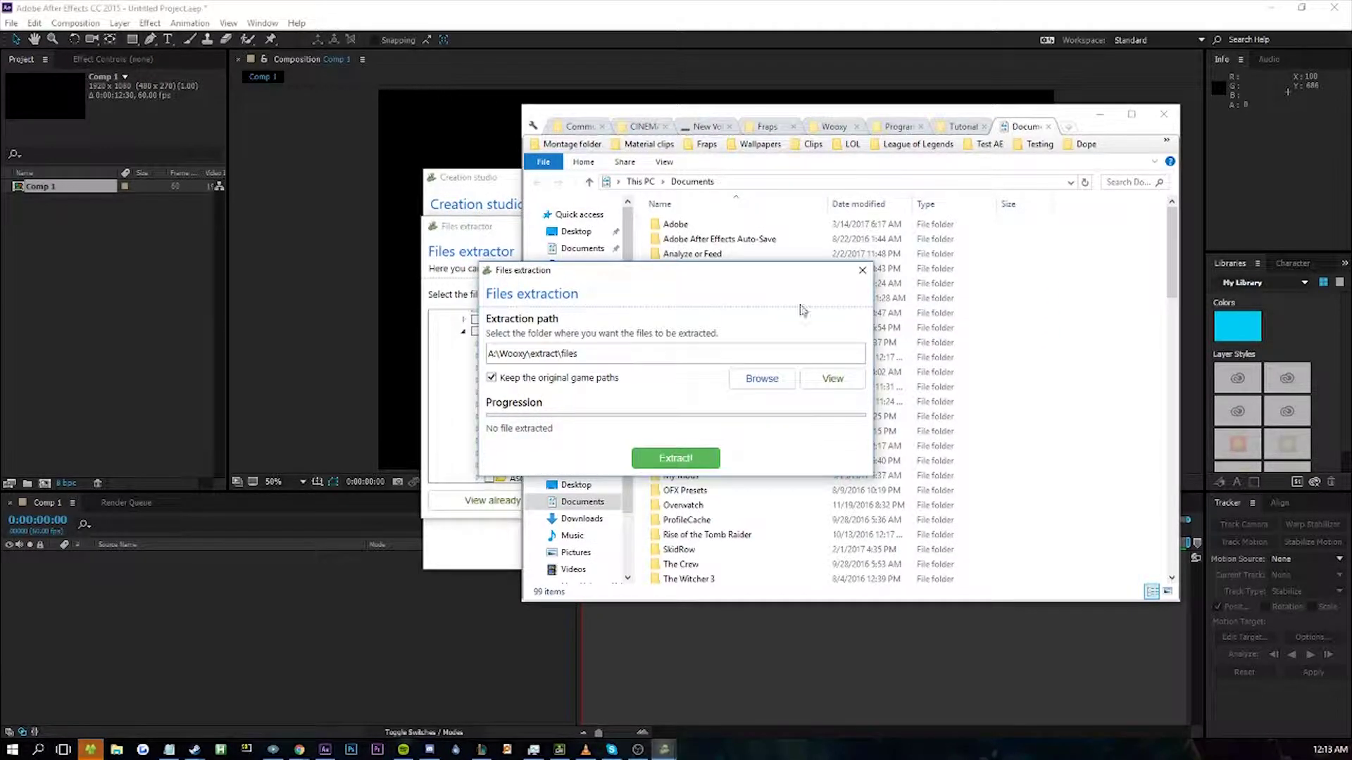
- Set the extraction path to A:\Montage folder\Material clips\3d models
click(768, 383)
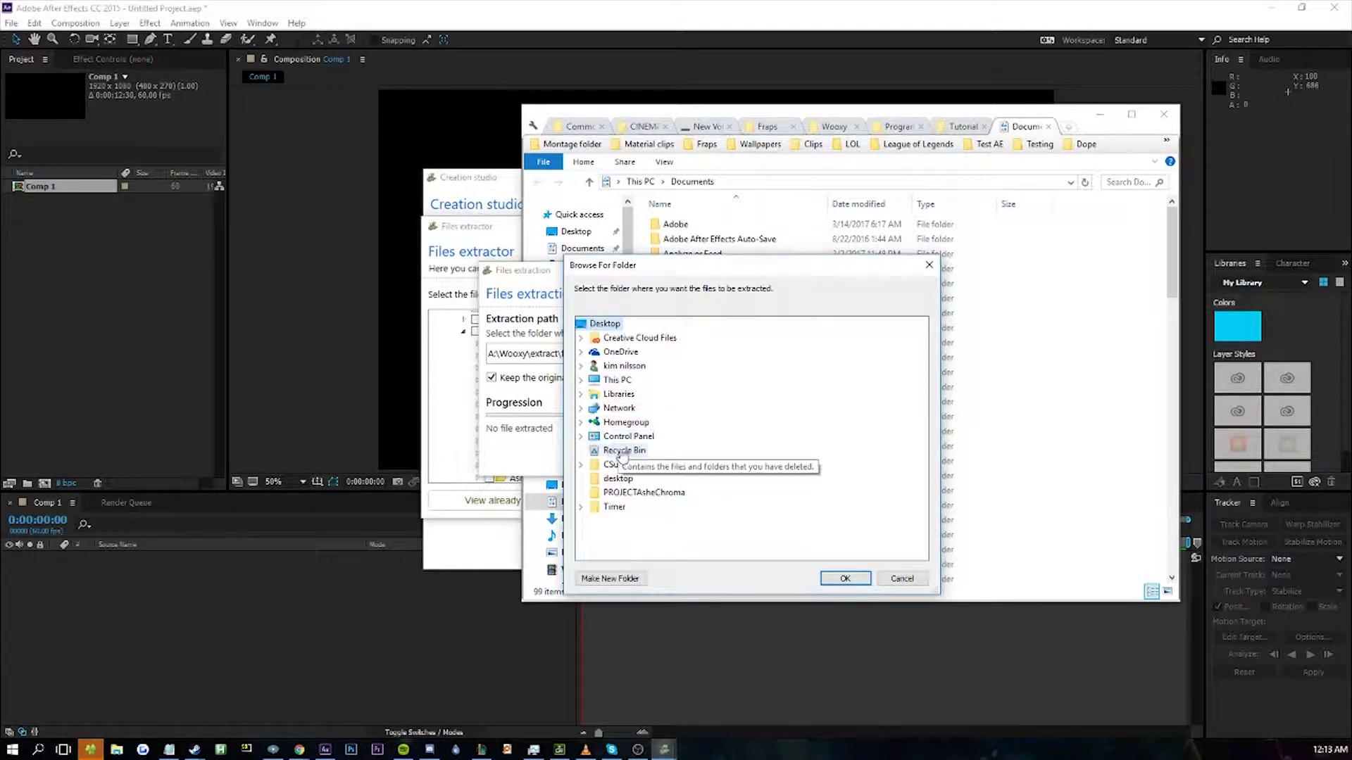
double_click(618, 381)
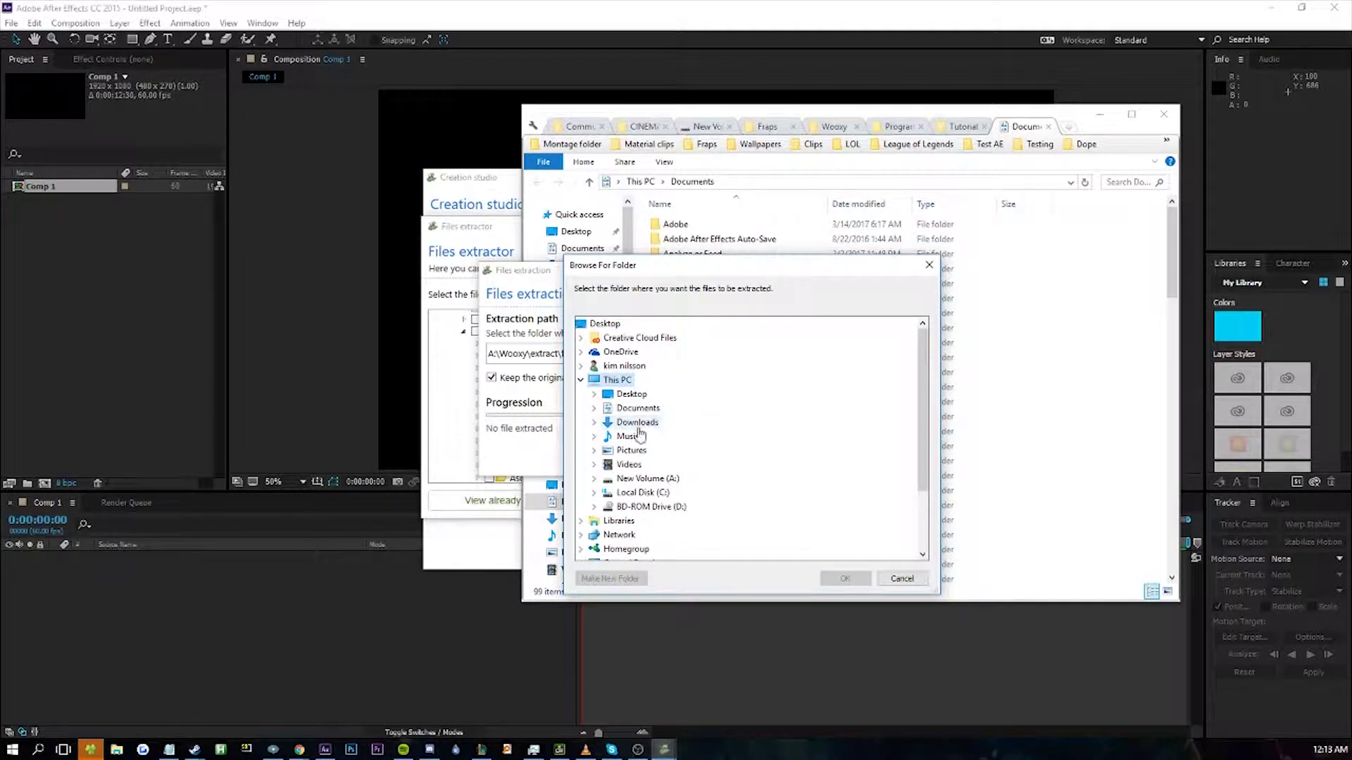
double_click(646, 479)
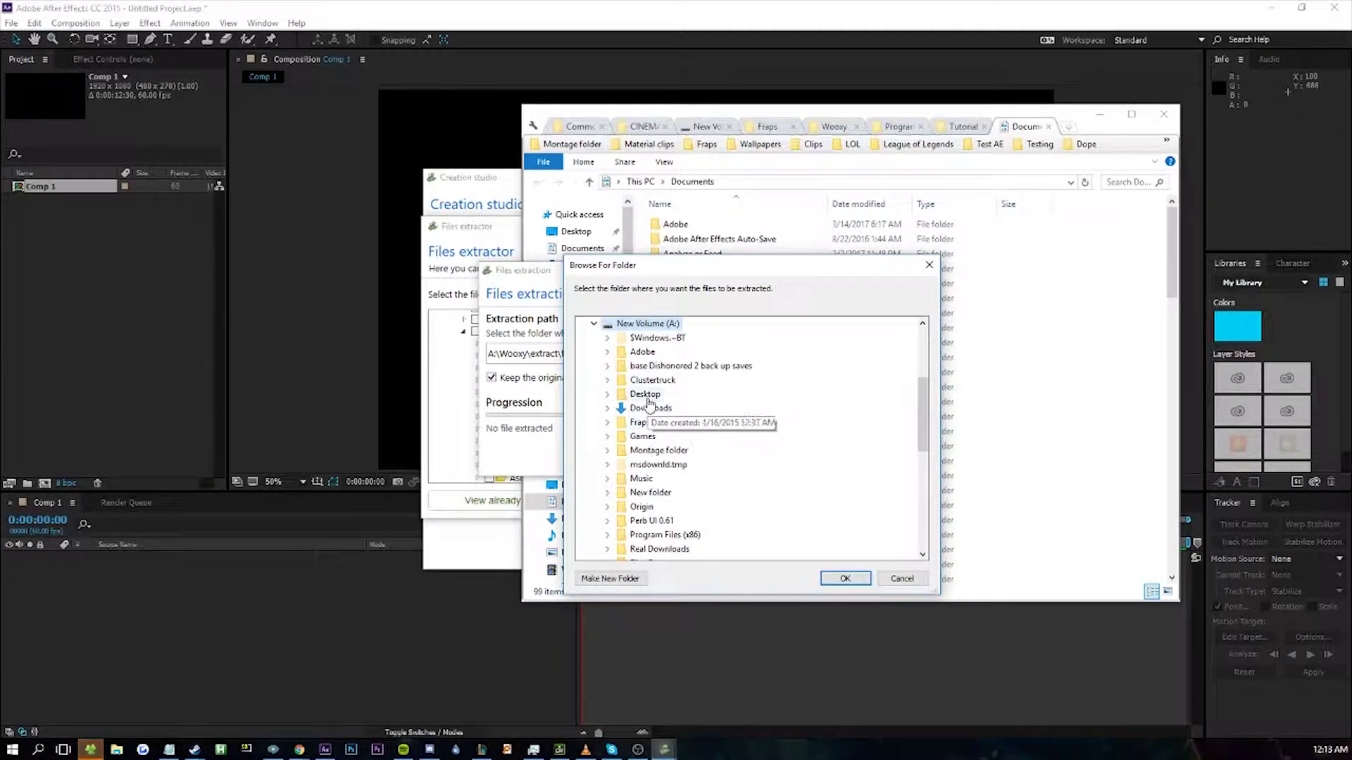
click(660, 450)
double_click(694, 423)
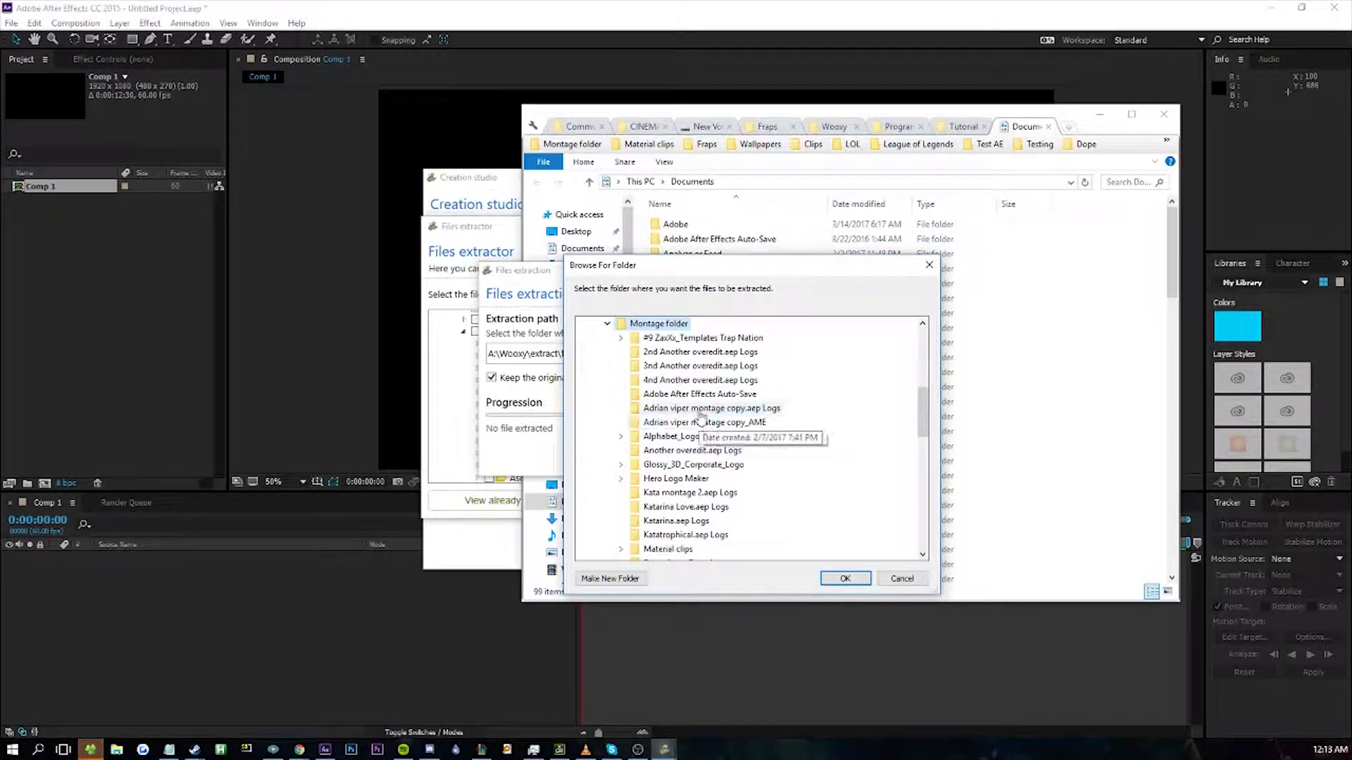
scroll(746, 478, down, 4)
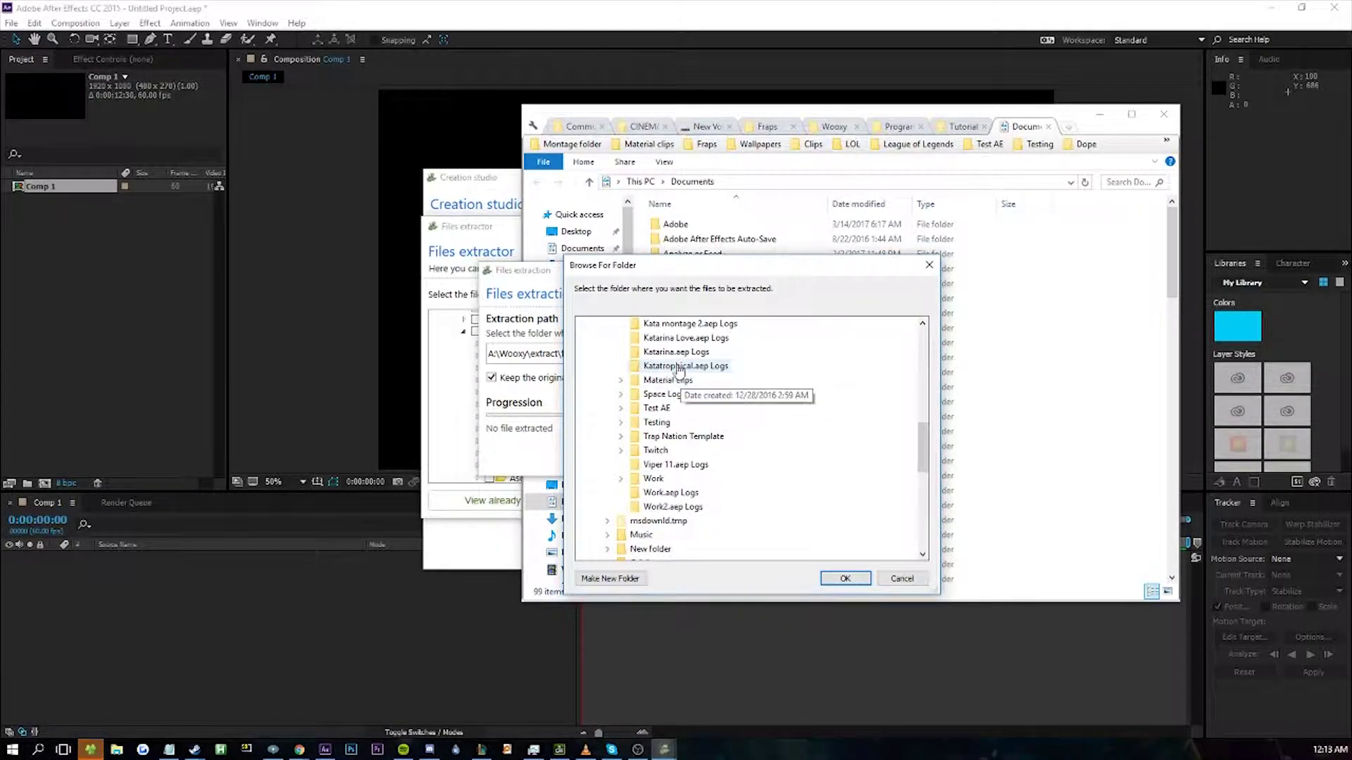
double_click(667, 379)
double_click(673, 393)
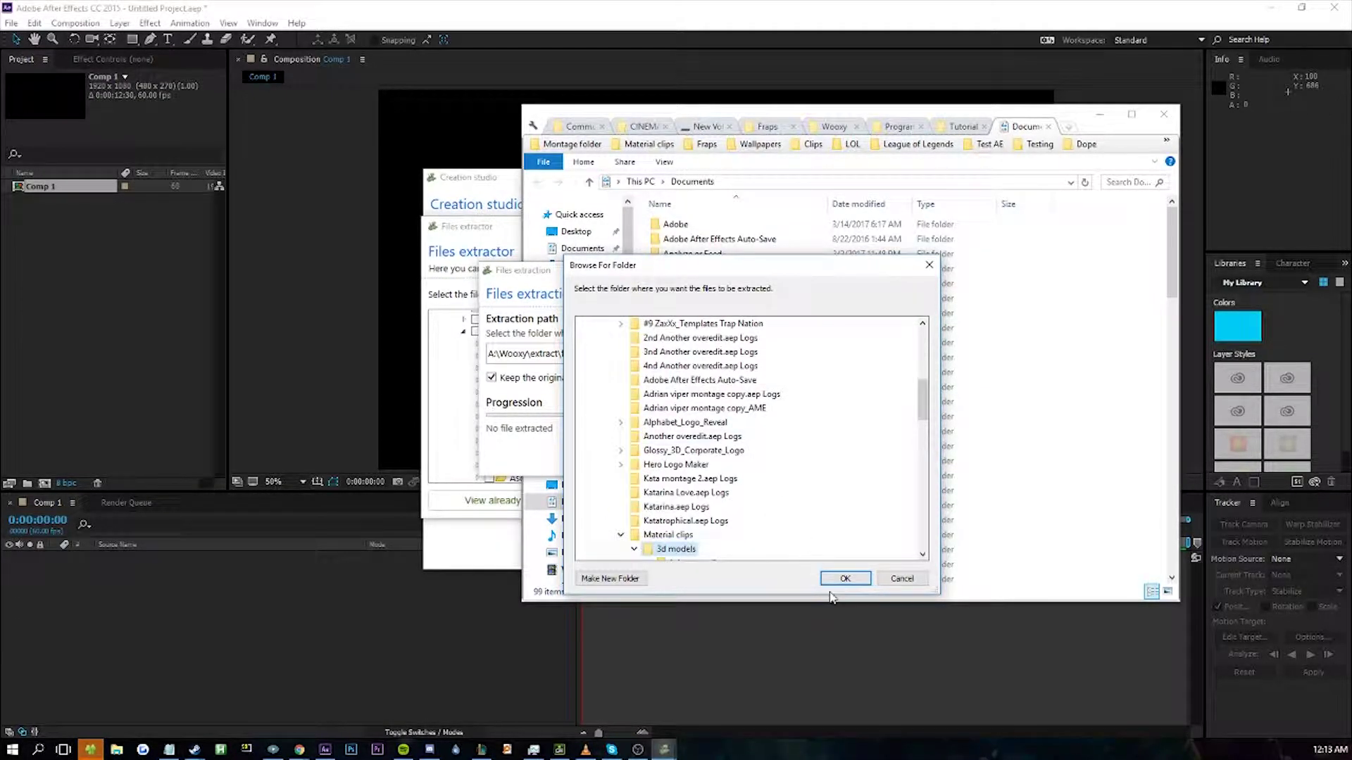
click(847, 579)
- Extract the Ahri files, then close the Files extractor and Creation studio
click(674, 459)
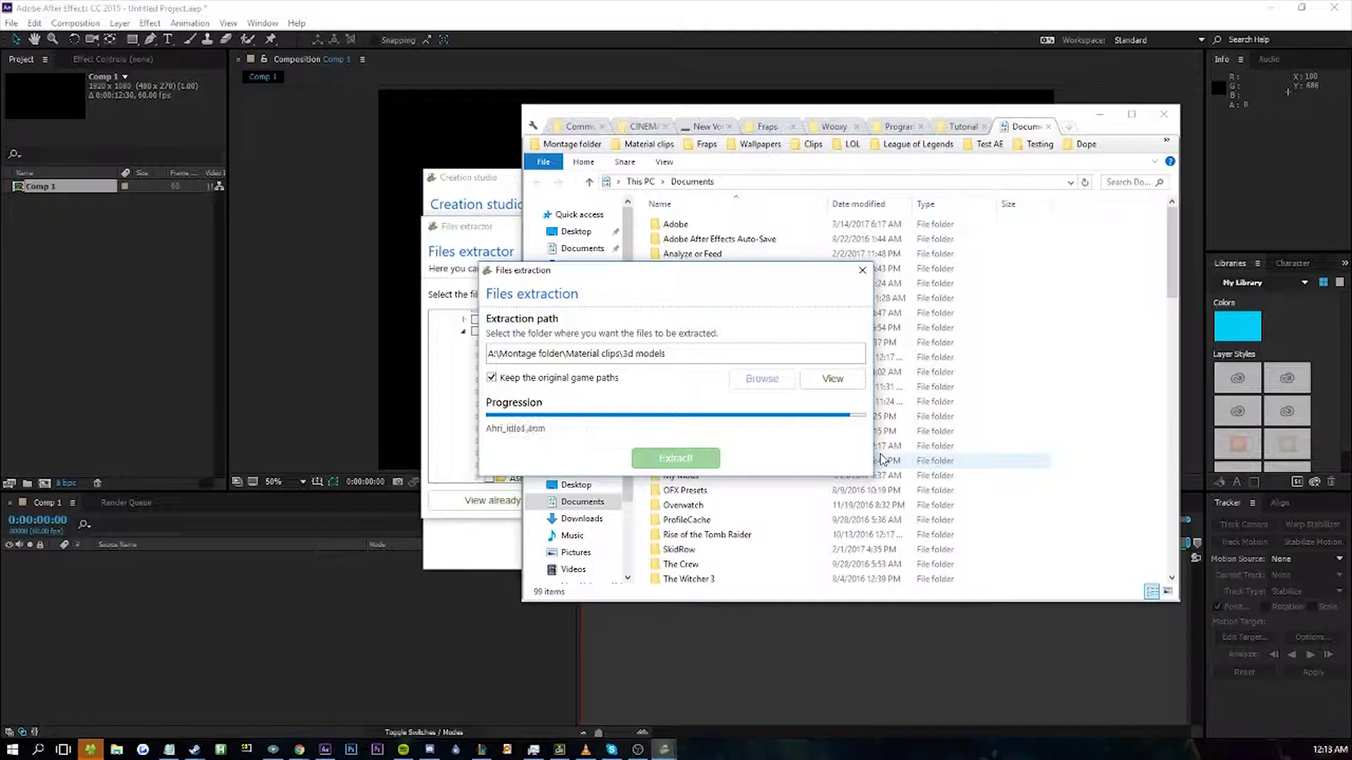
click(706, 427)
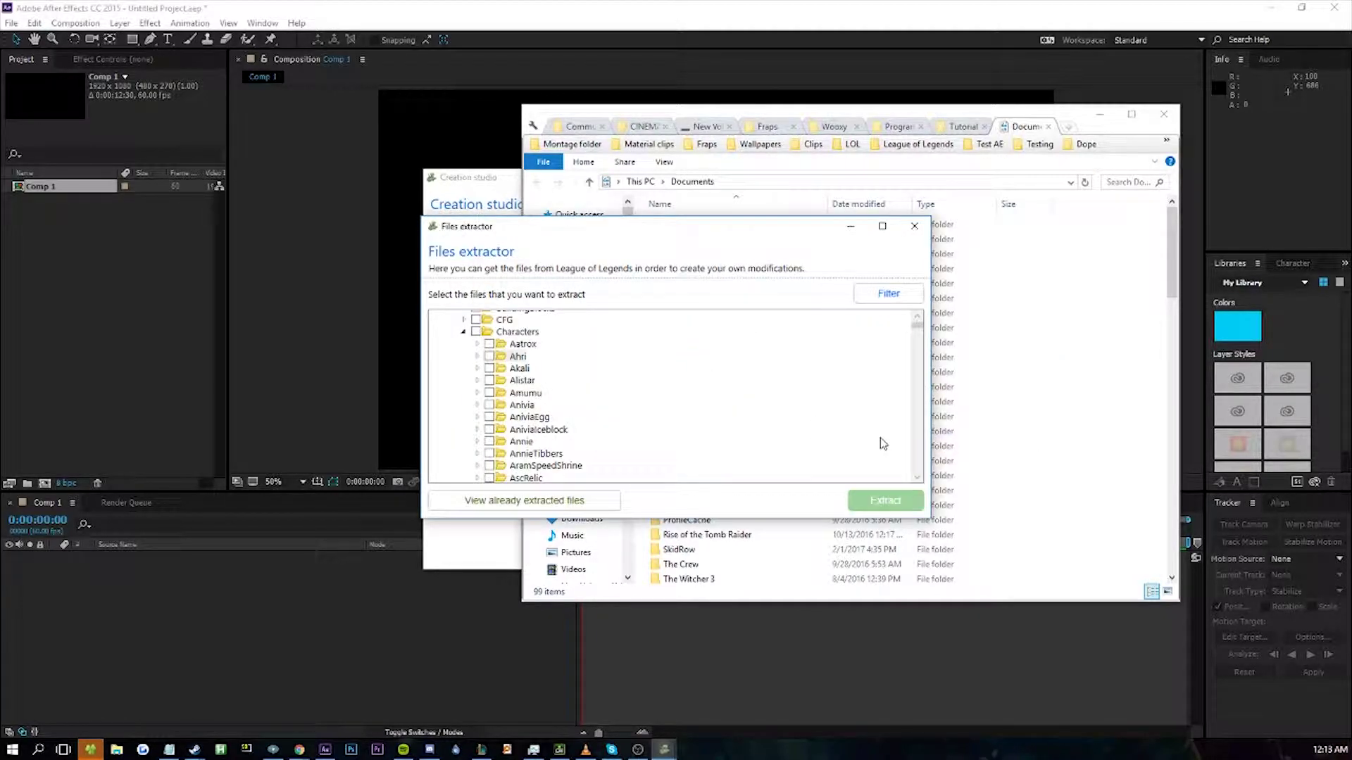
click(915, 227)
click(477, 186)
click(908, 165)
click(515, 187)
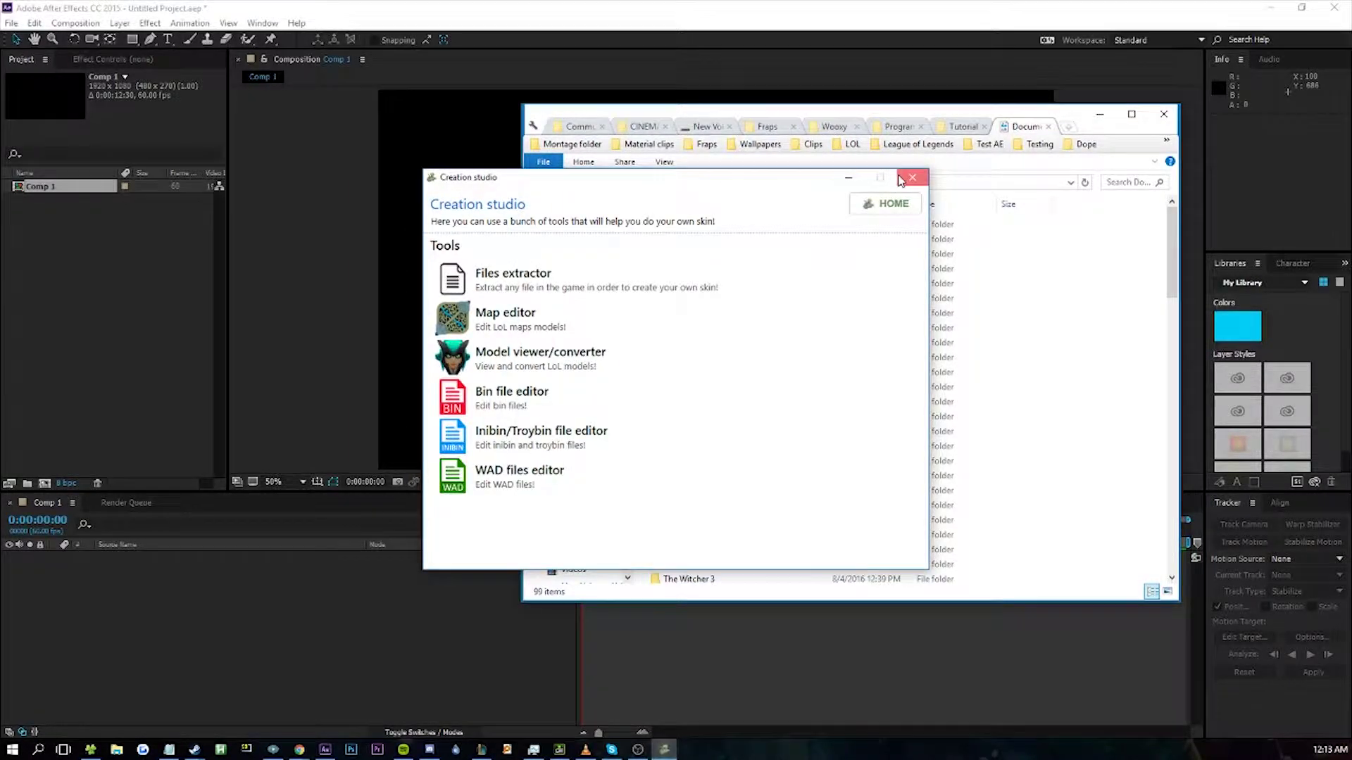
click(912, 178)
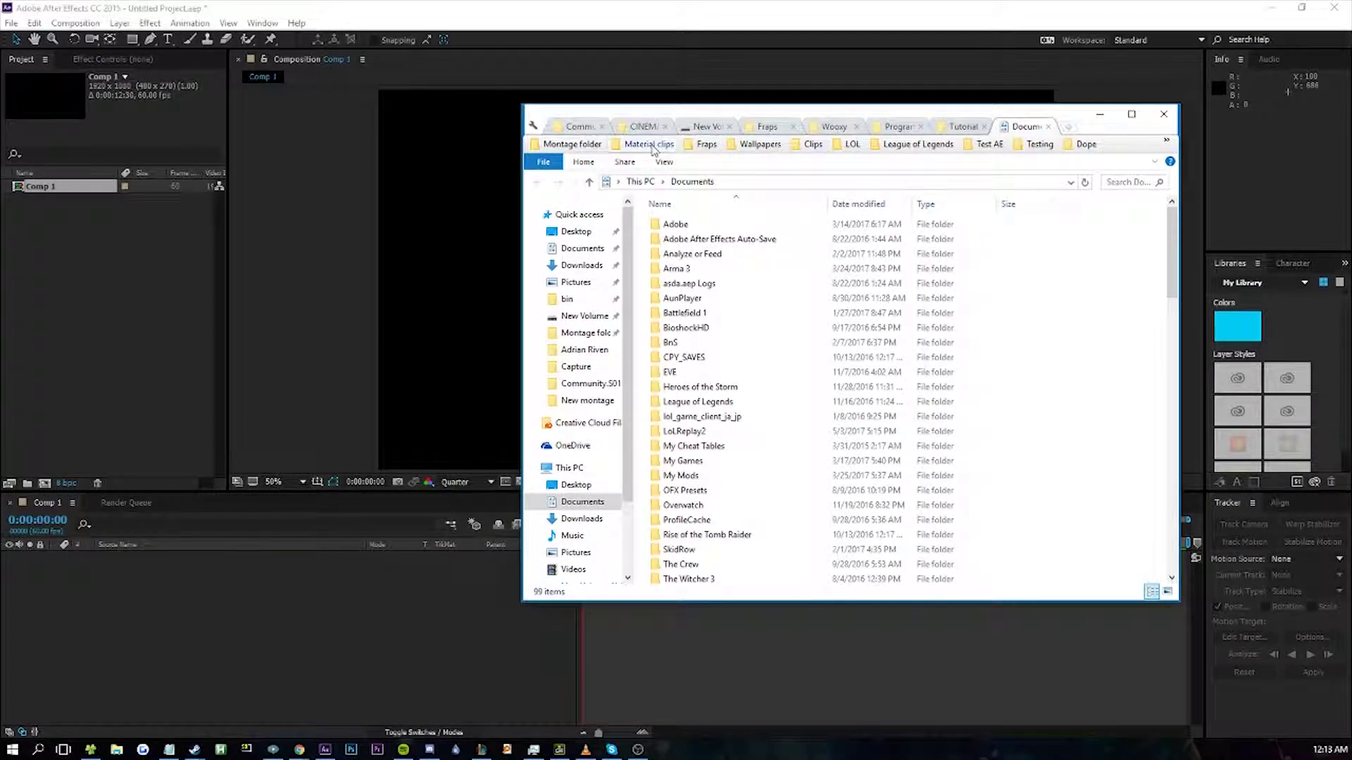
- In File Explorer, browse from Material clips through 3d models to the extracted Ahri folder and examine its Skins subfolder
click(649, 145)
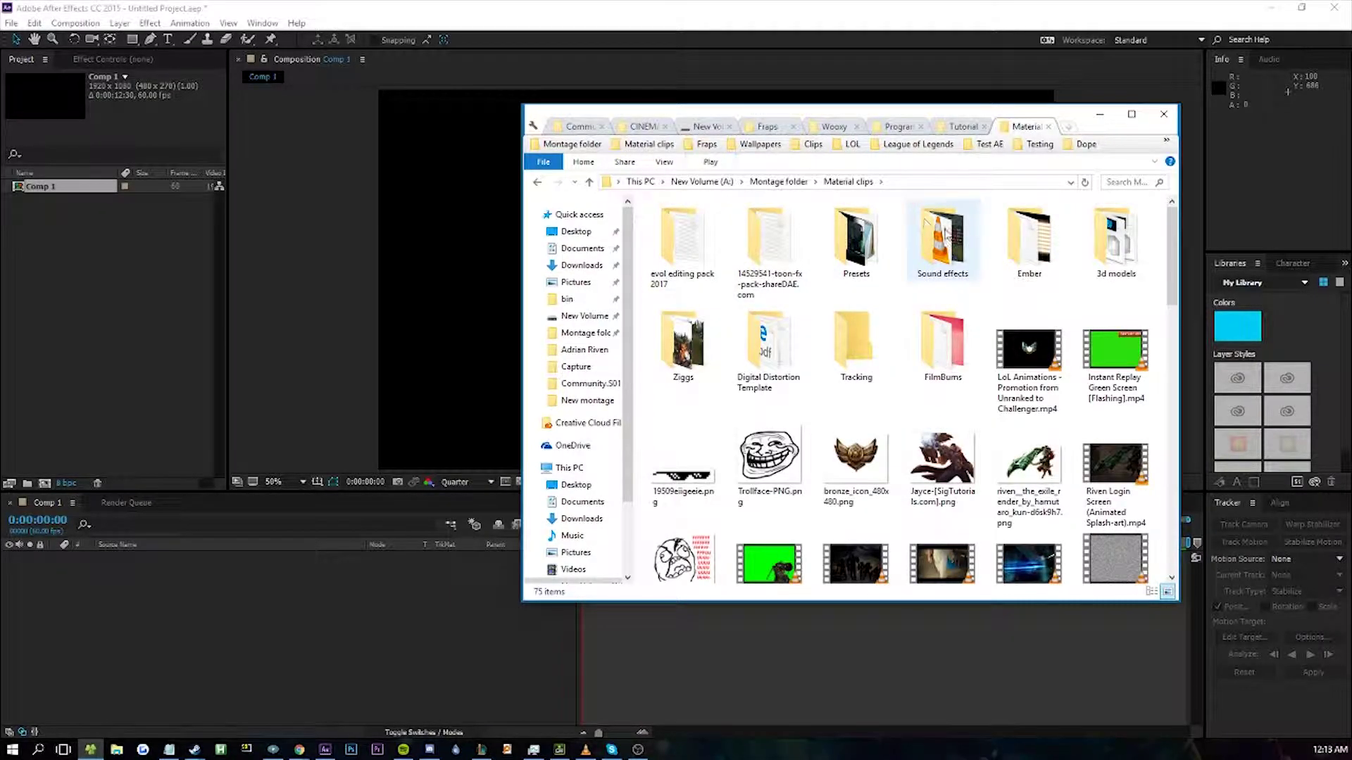
double_click(1117, 243)
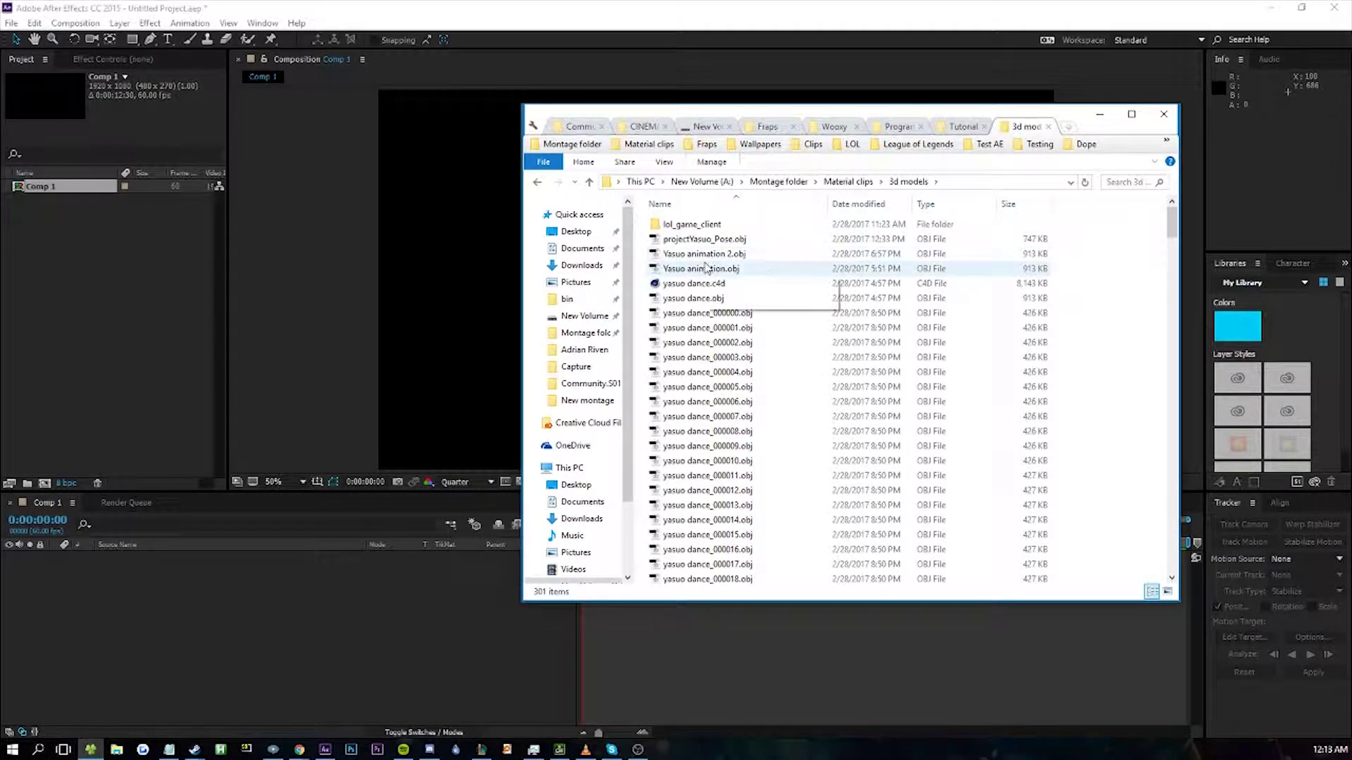
double_click(702, 223)
double_click(700, 227)
double_click(724, 226)
click(699, 226)
double_click(701, 225)
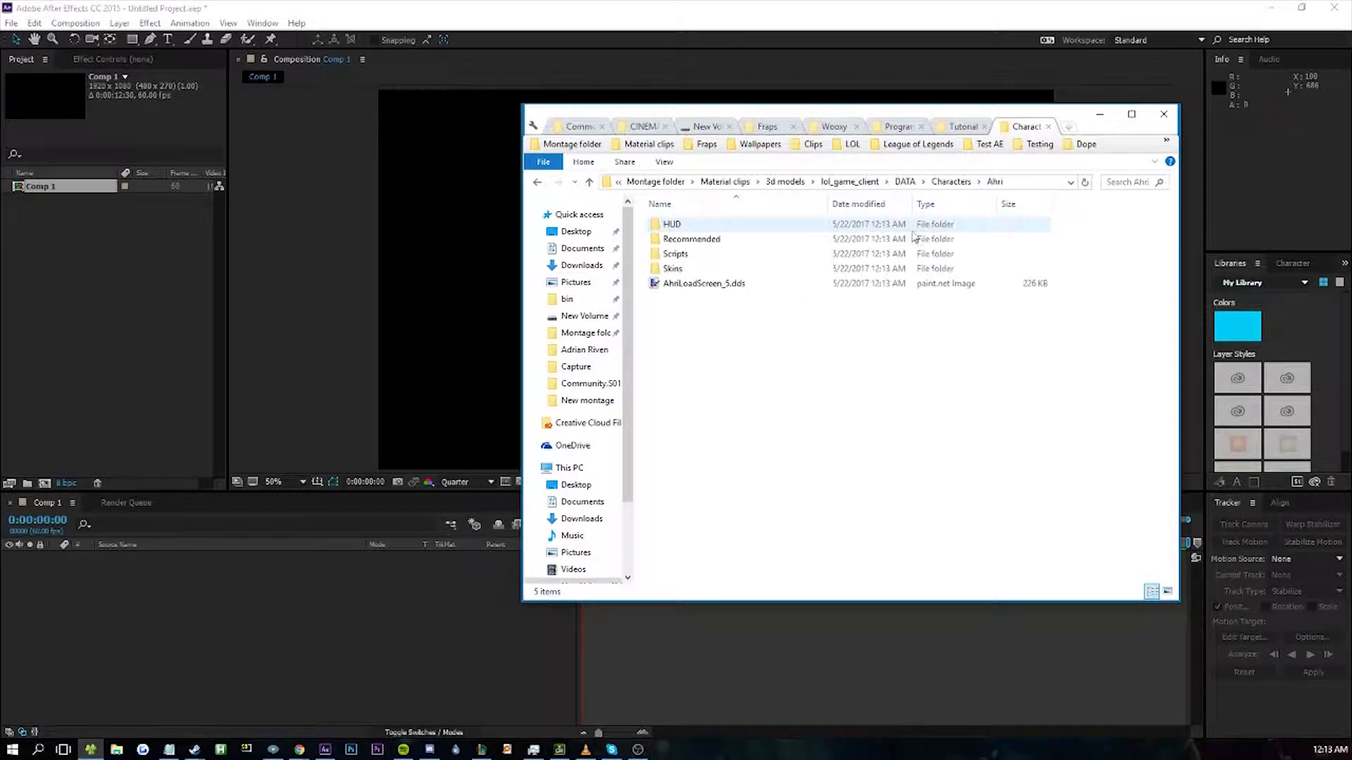
double_click(689, 268)
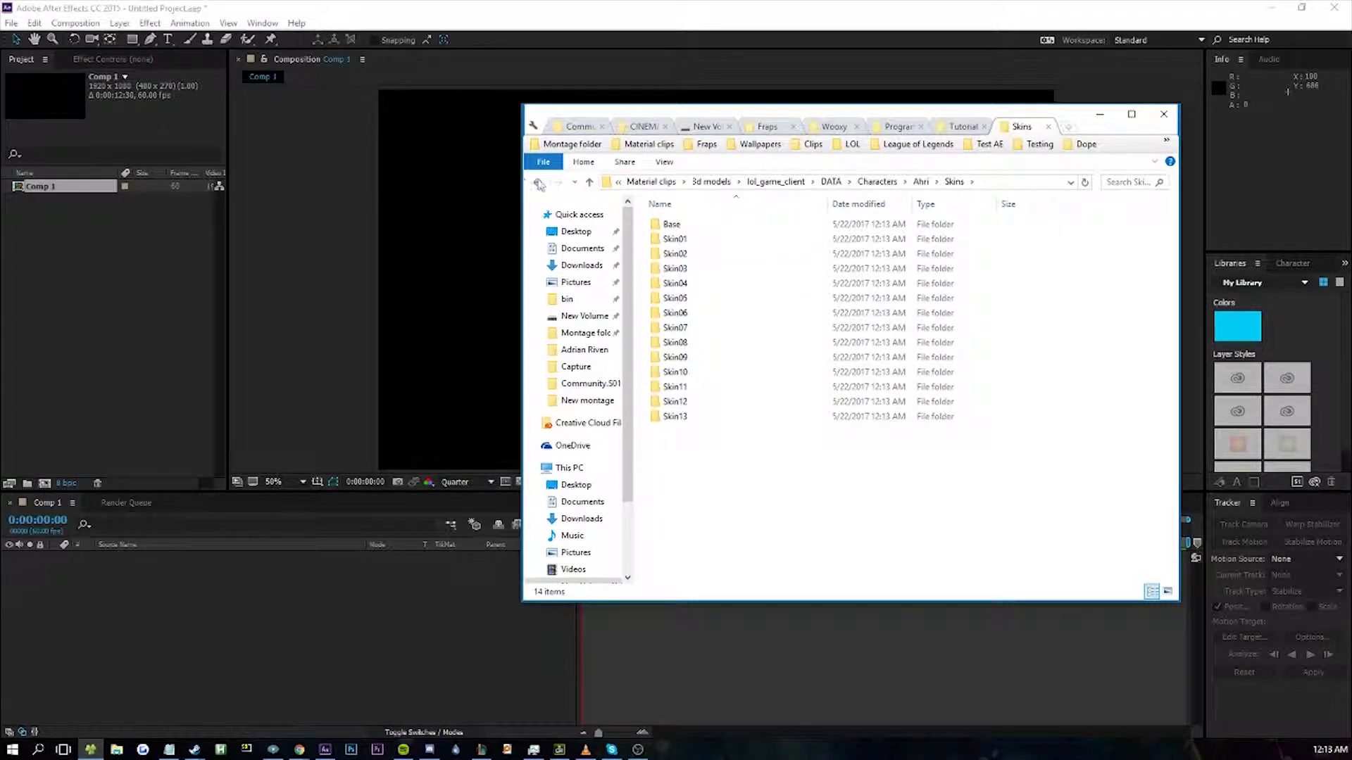
click(538, 183)
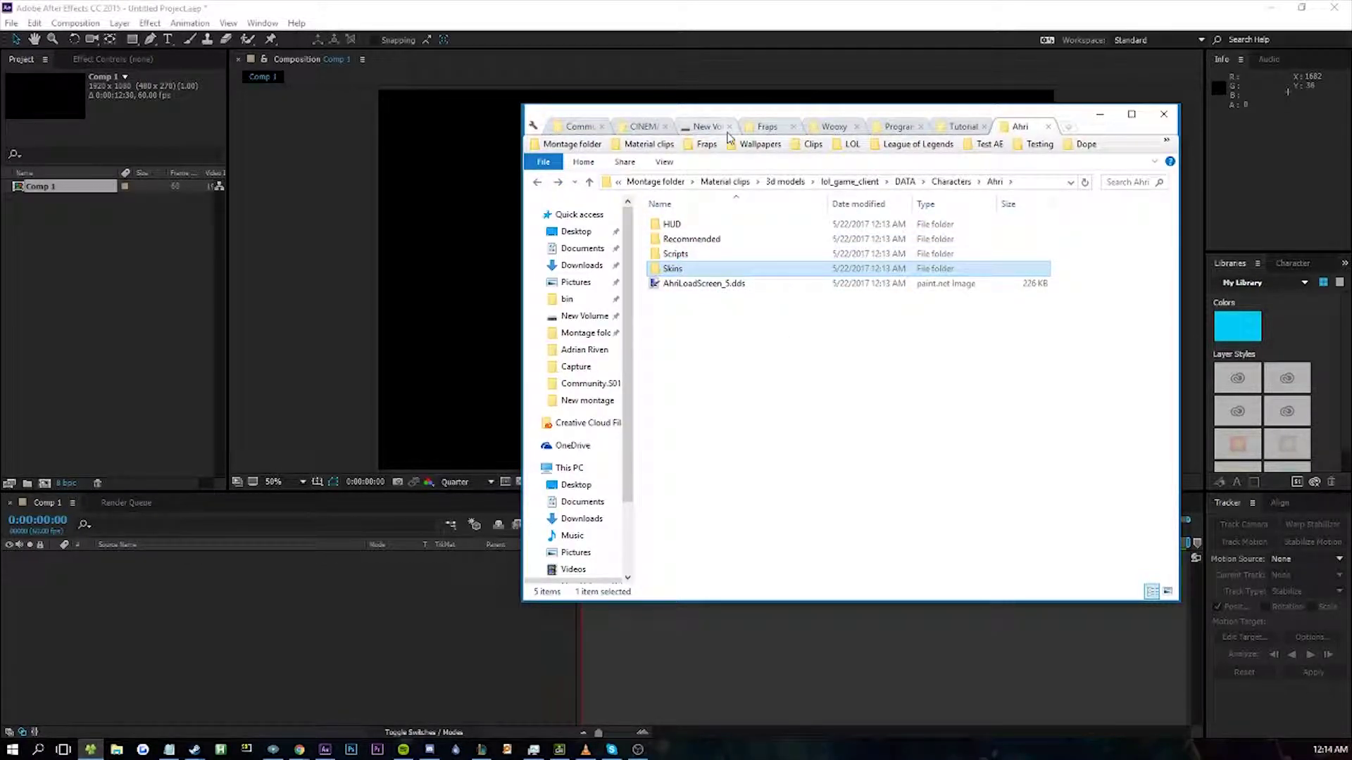
- Launch lol2dae-v1.3.exe from the Fraps folder
drag(767, 126, 959, 127)
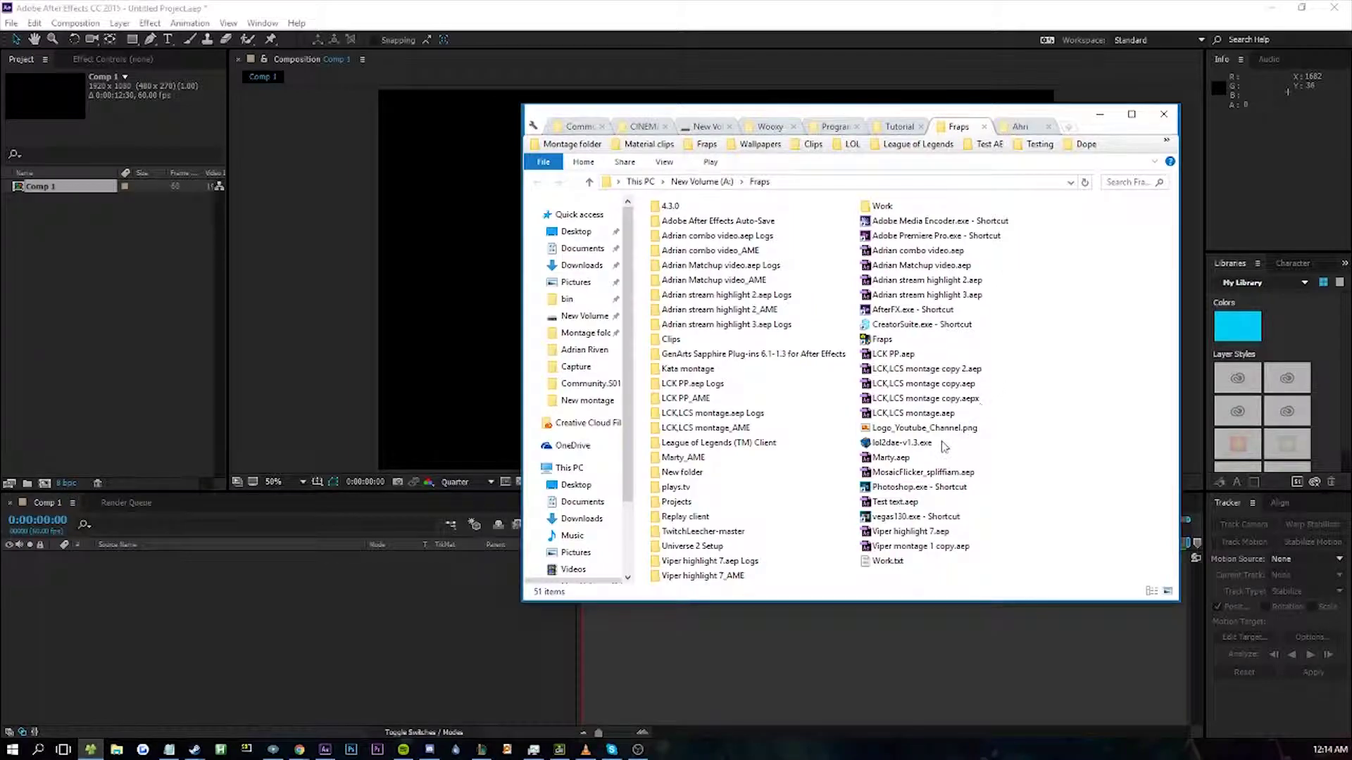
click(892, 446)
double_click(894, 445)
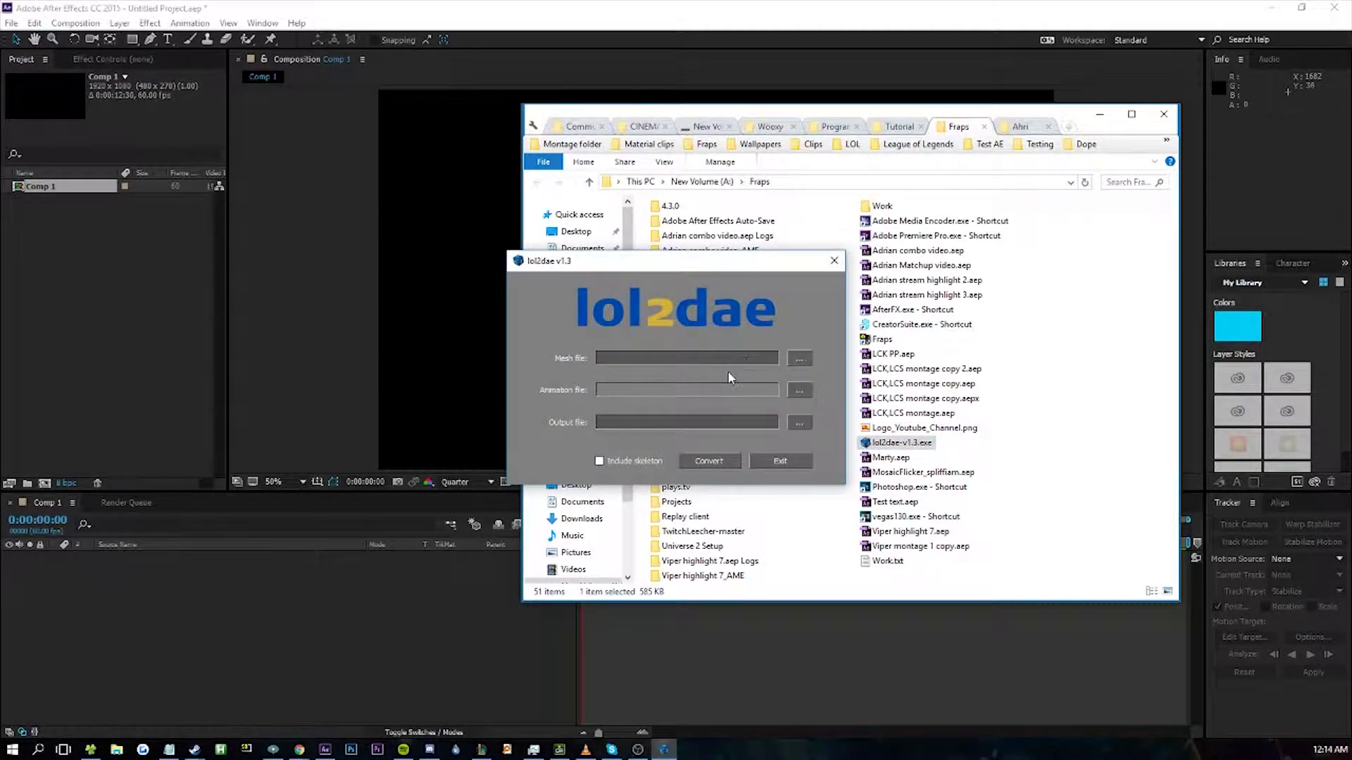
- Start choosing the mesh file and navigate from Vayne's skins to the Skins folder of Ahri under Characters
click(801, 359)
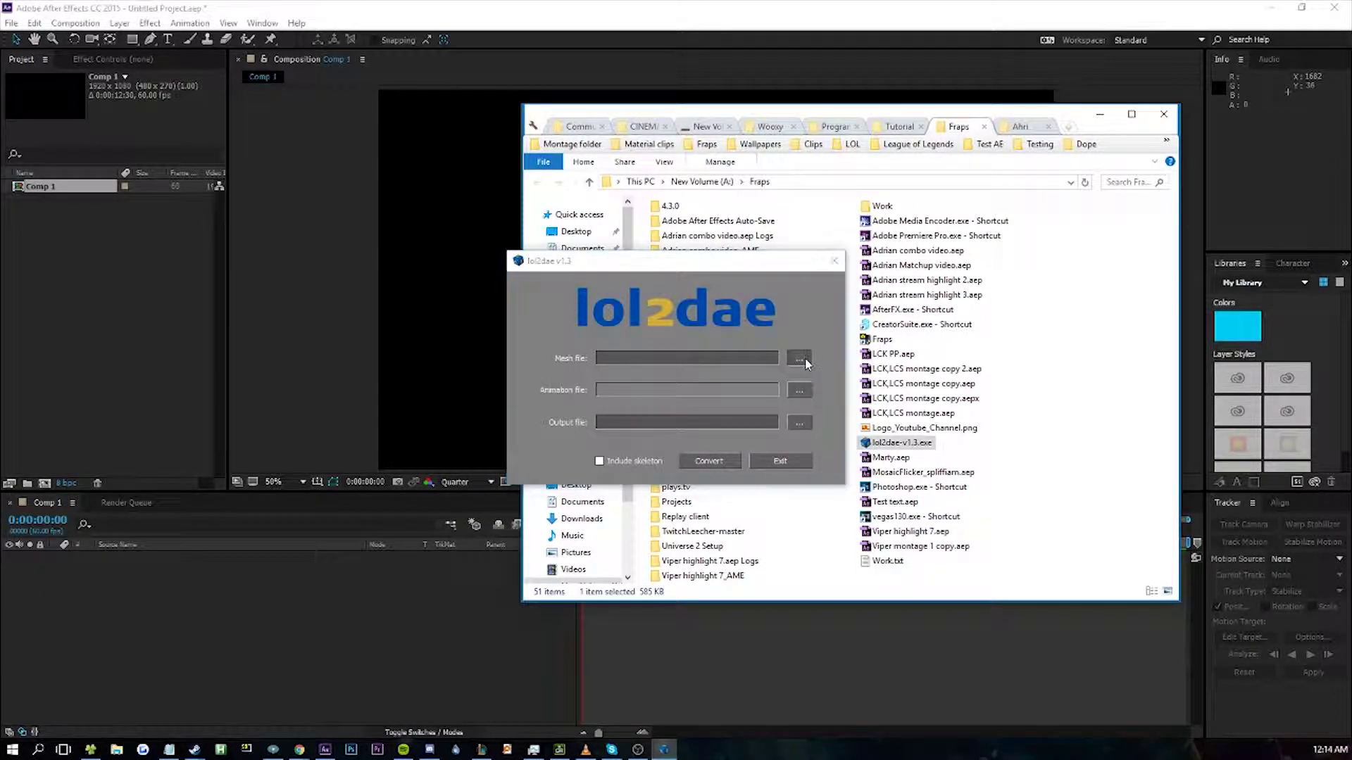
drag(677, 212, 604, 191)
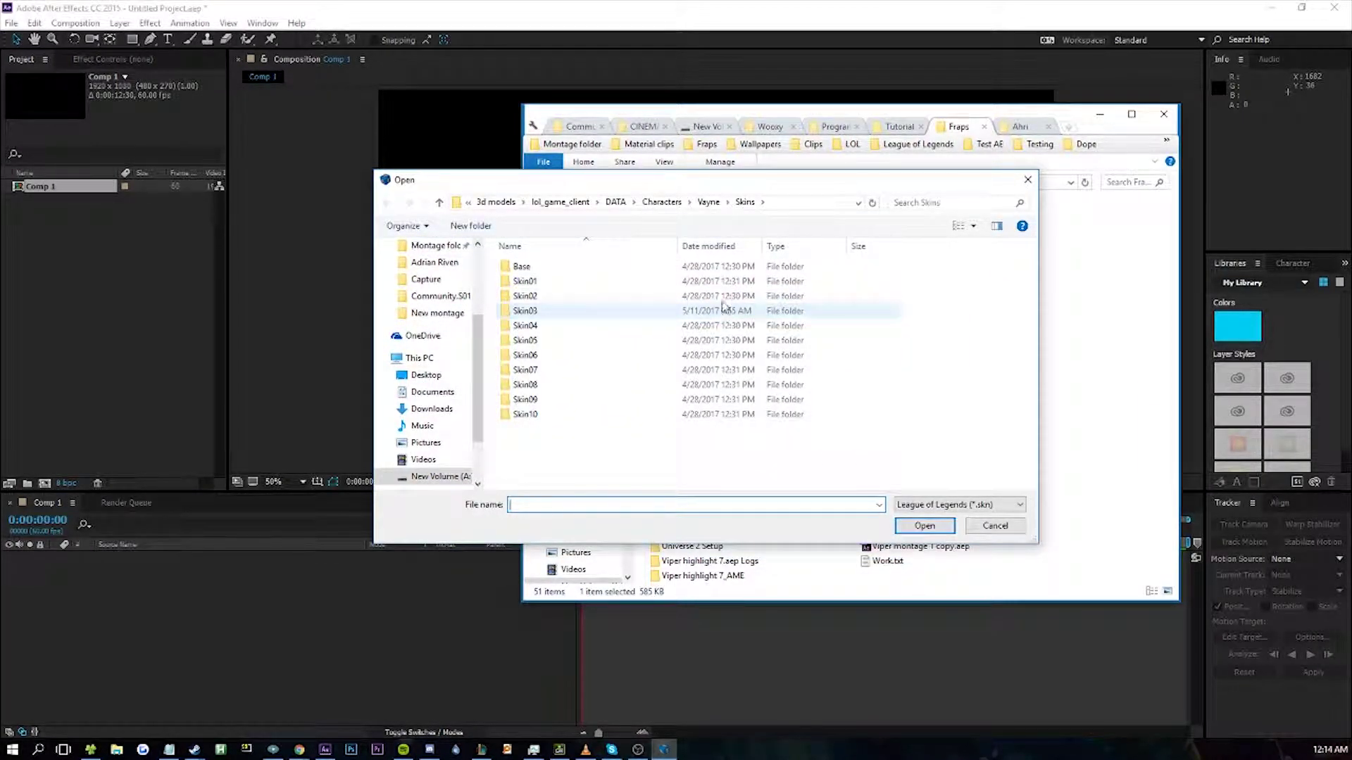
drag(643, 180, 692, 182)
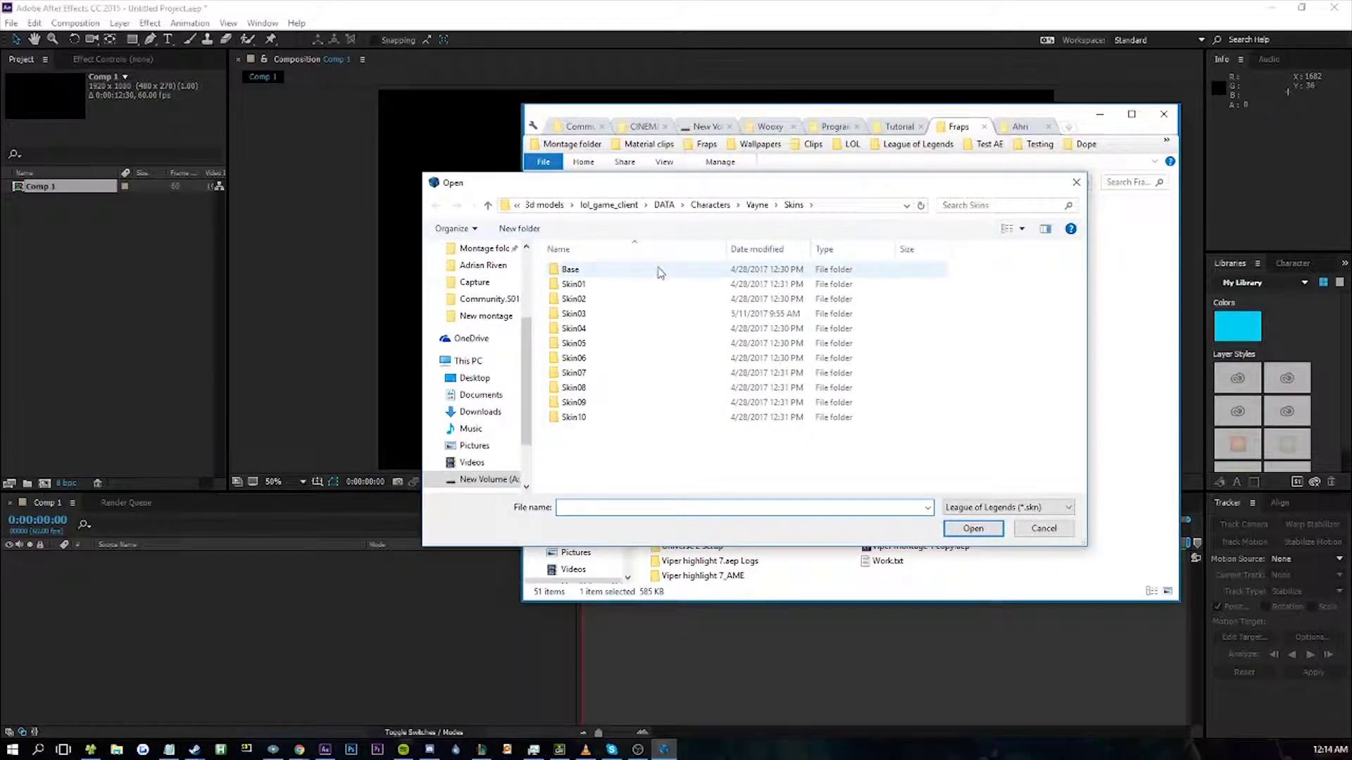
click(586, 287)
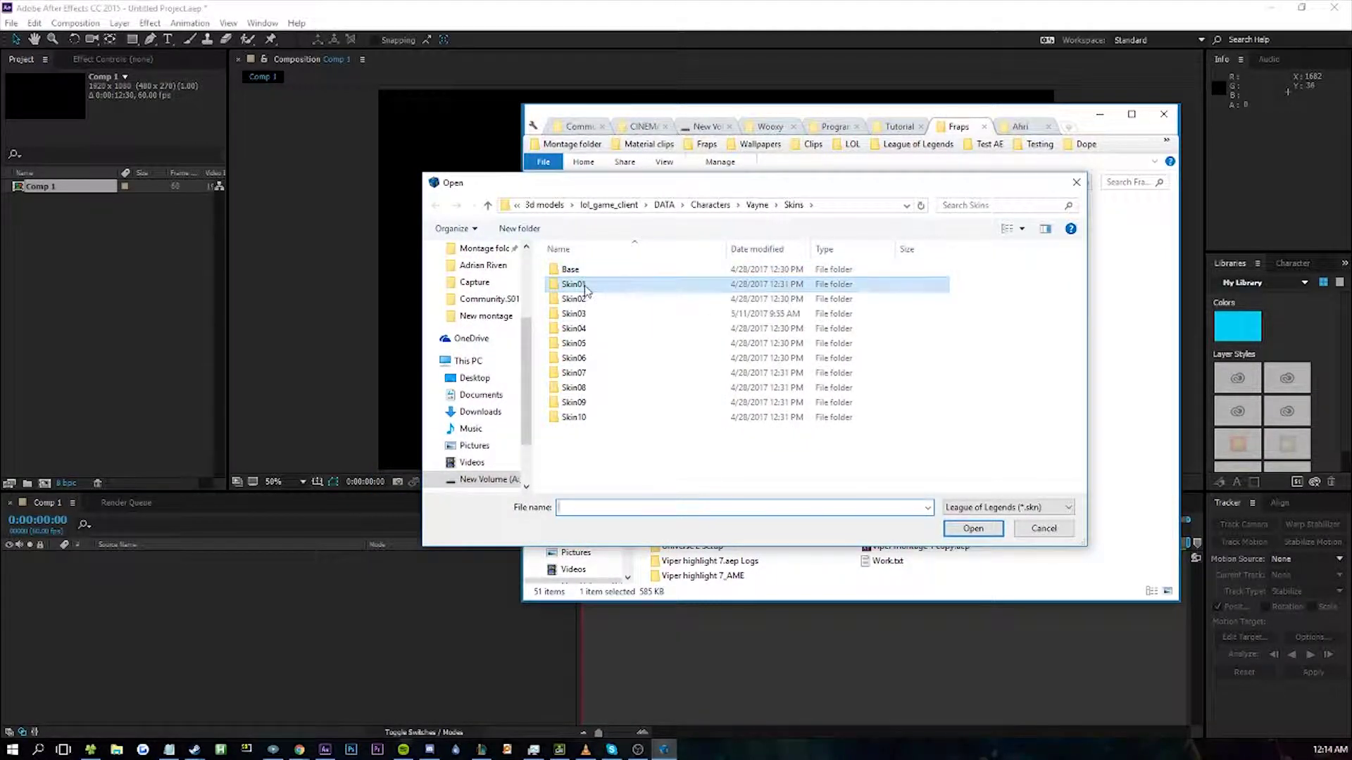
double_click(588, 283)
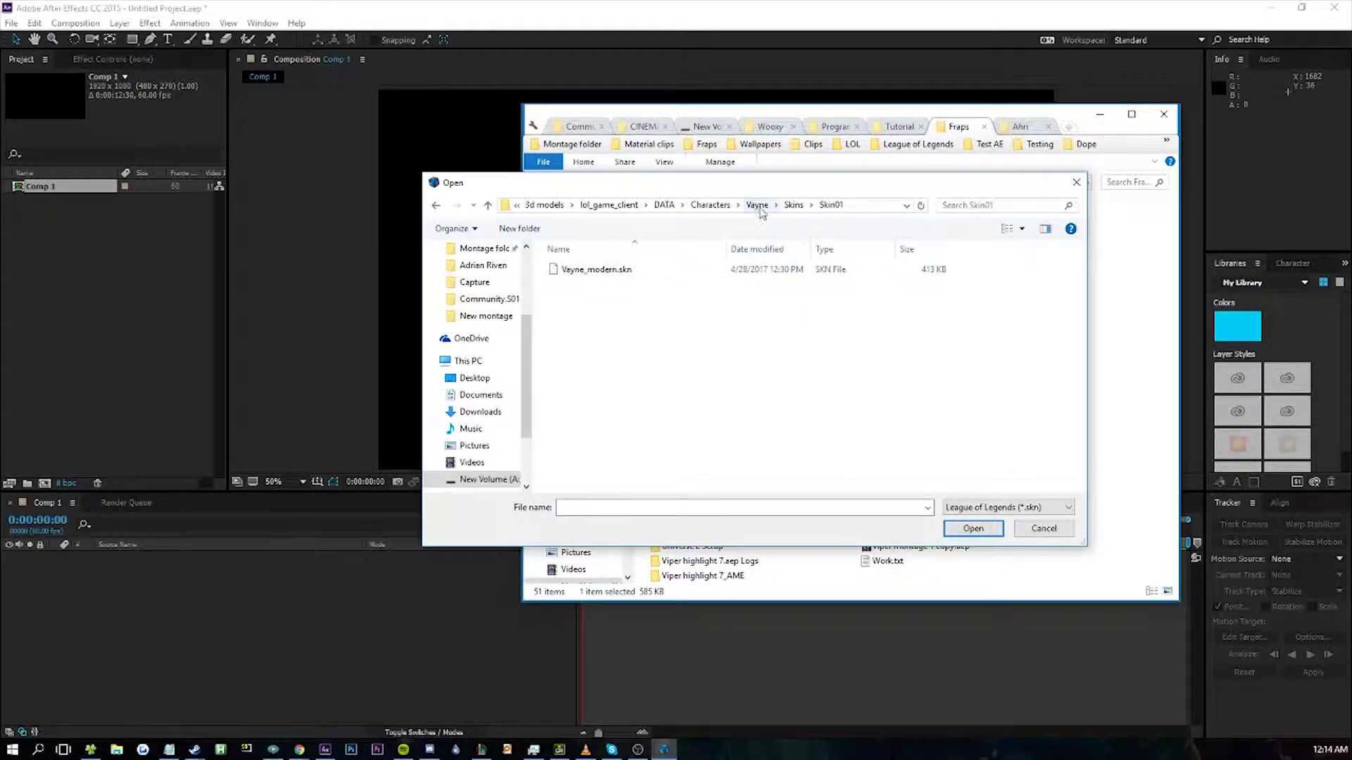
click(712, 207)
double_click(692, 269)
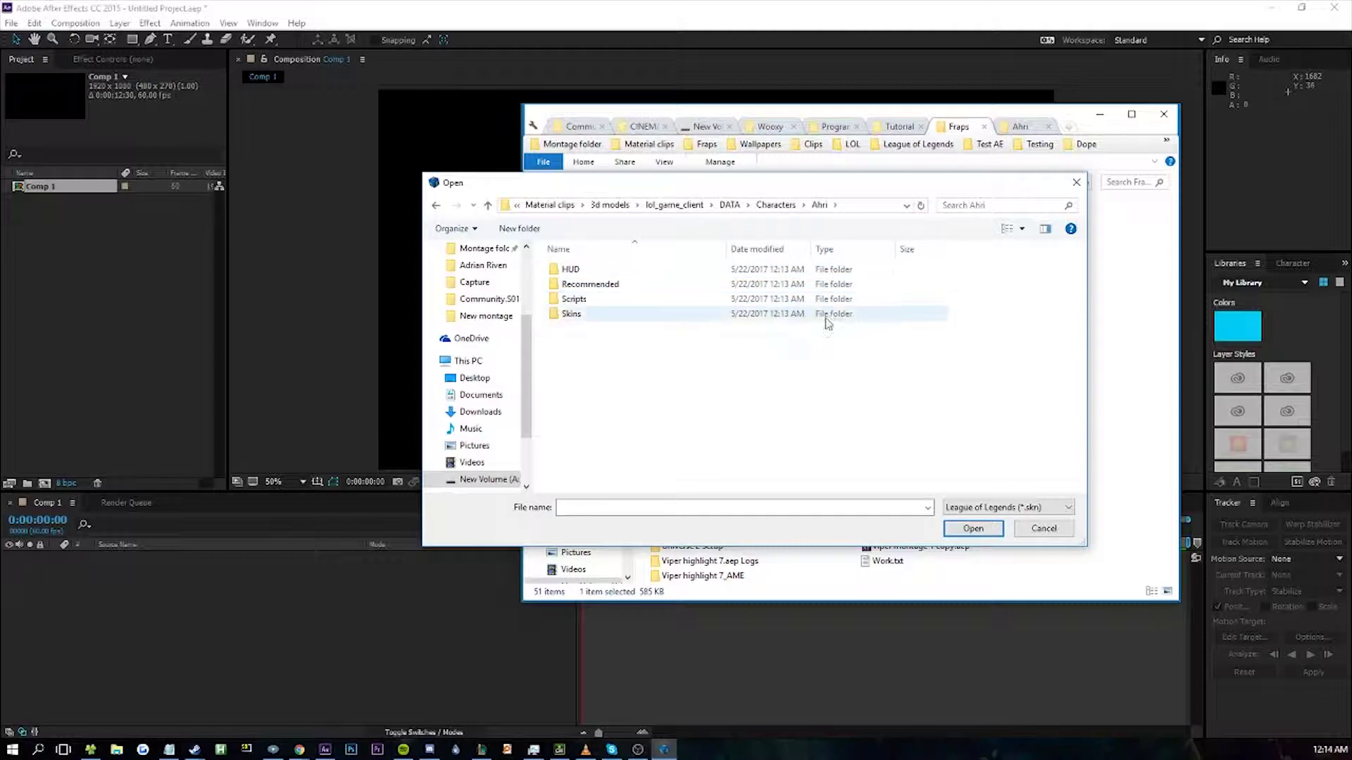
double_click(580, 314)
mouse_move(683, 312)
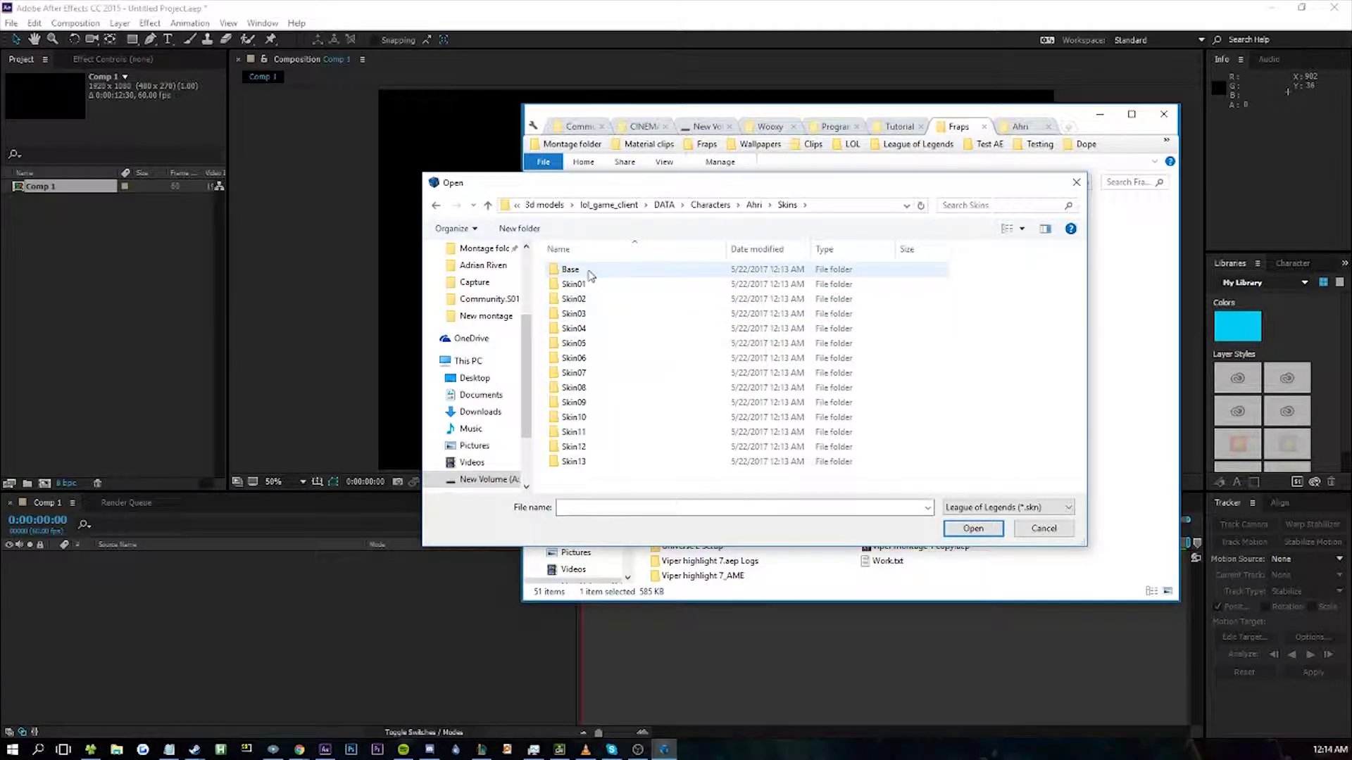
- Check the Base skin's mesh, then load Ahri_fire.skn from the Skin03 folder as the mesh file
double_click(609, 271)
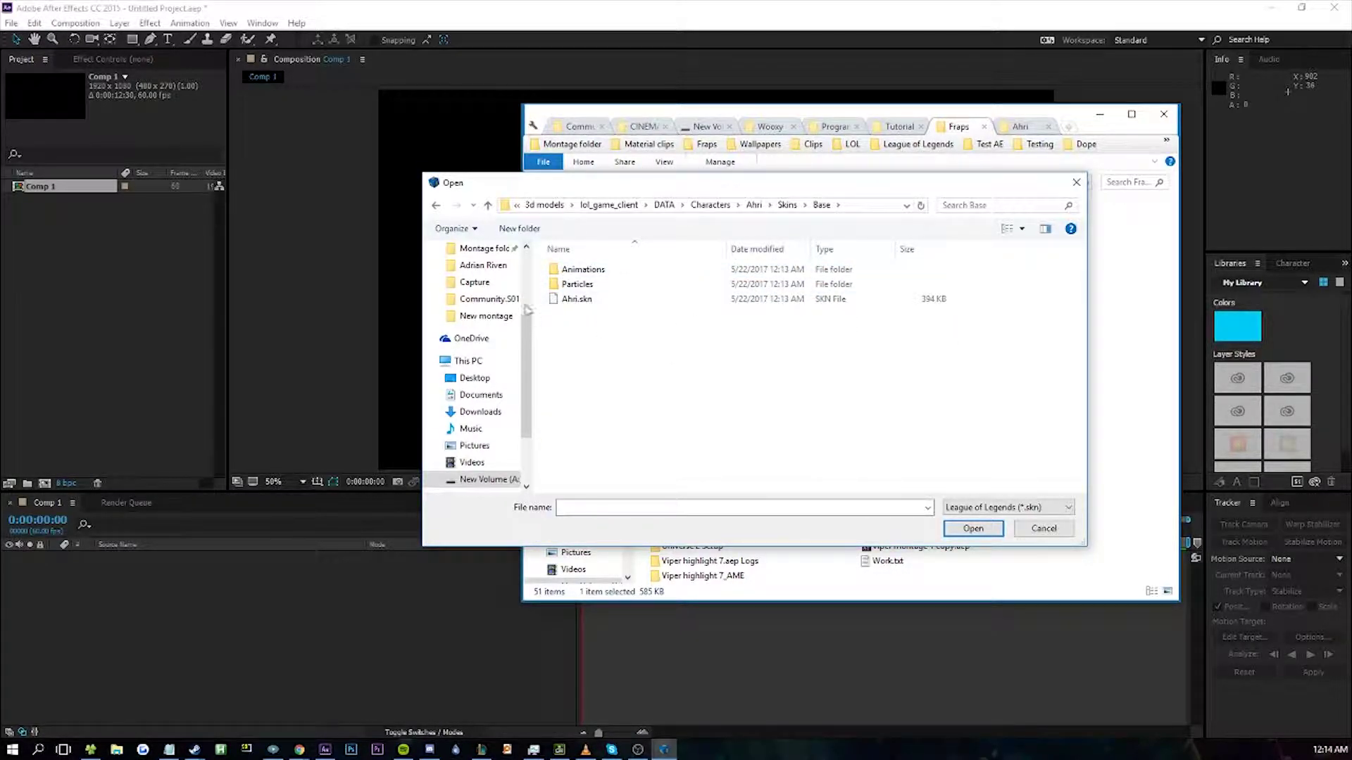
click(576, 300)
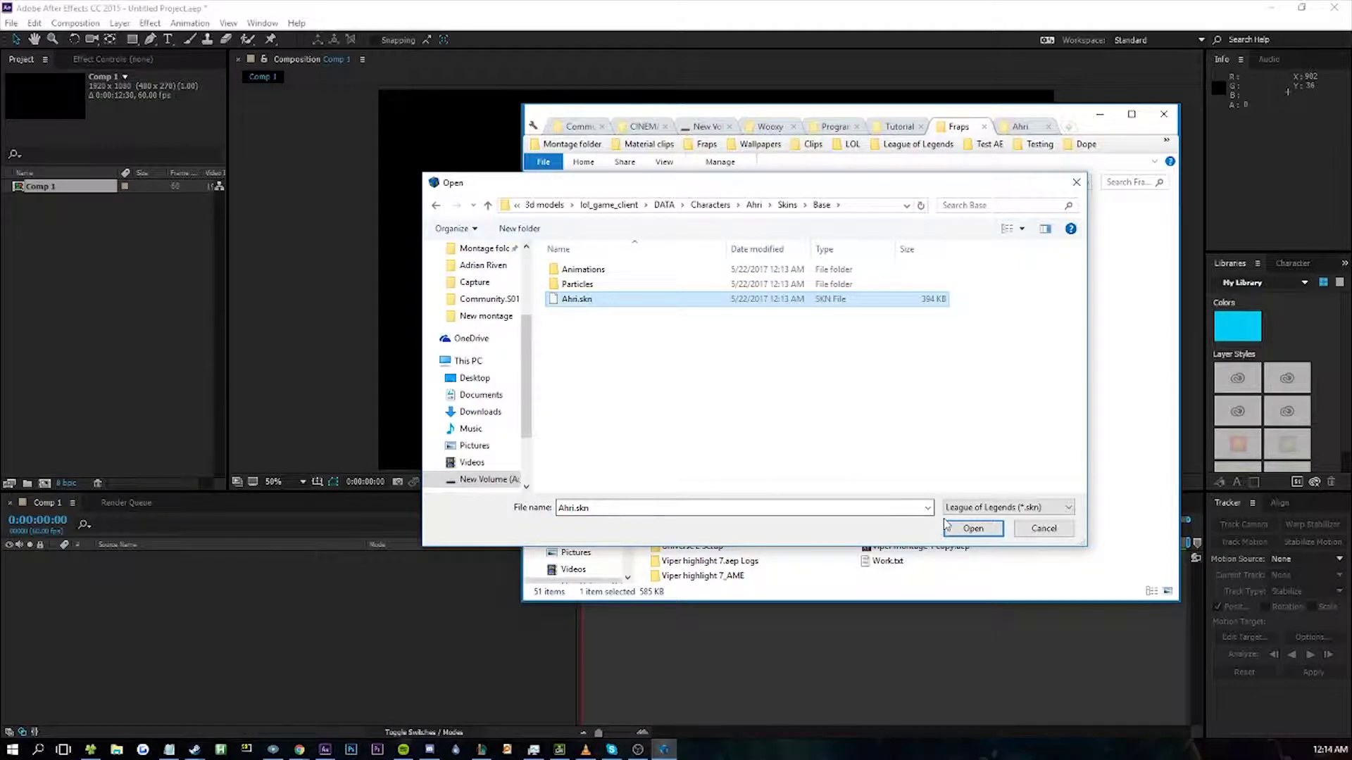
click(787, 205)
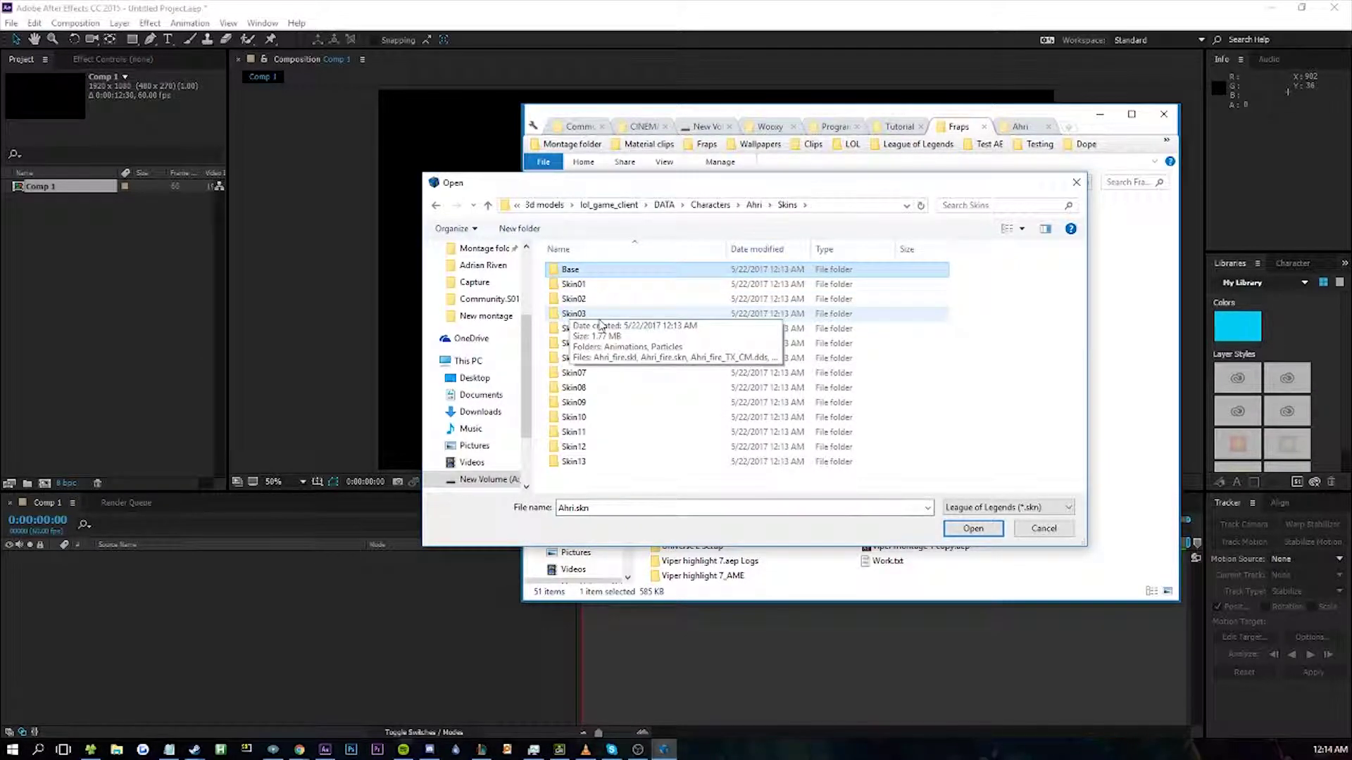
double_click(595, 314)
click(602, 302)
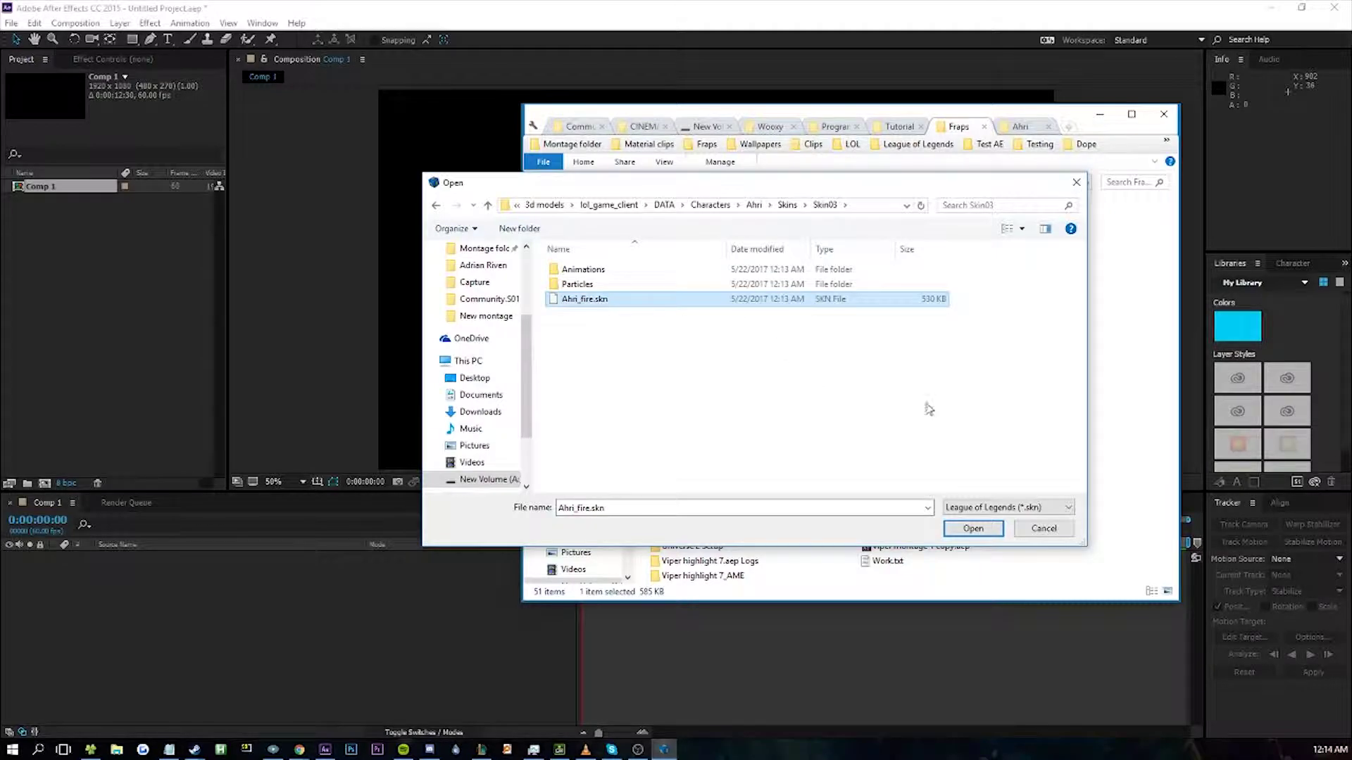
click(973, 528)
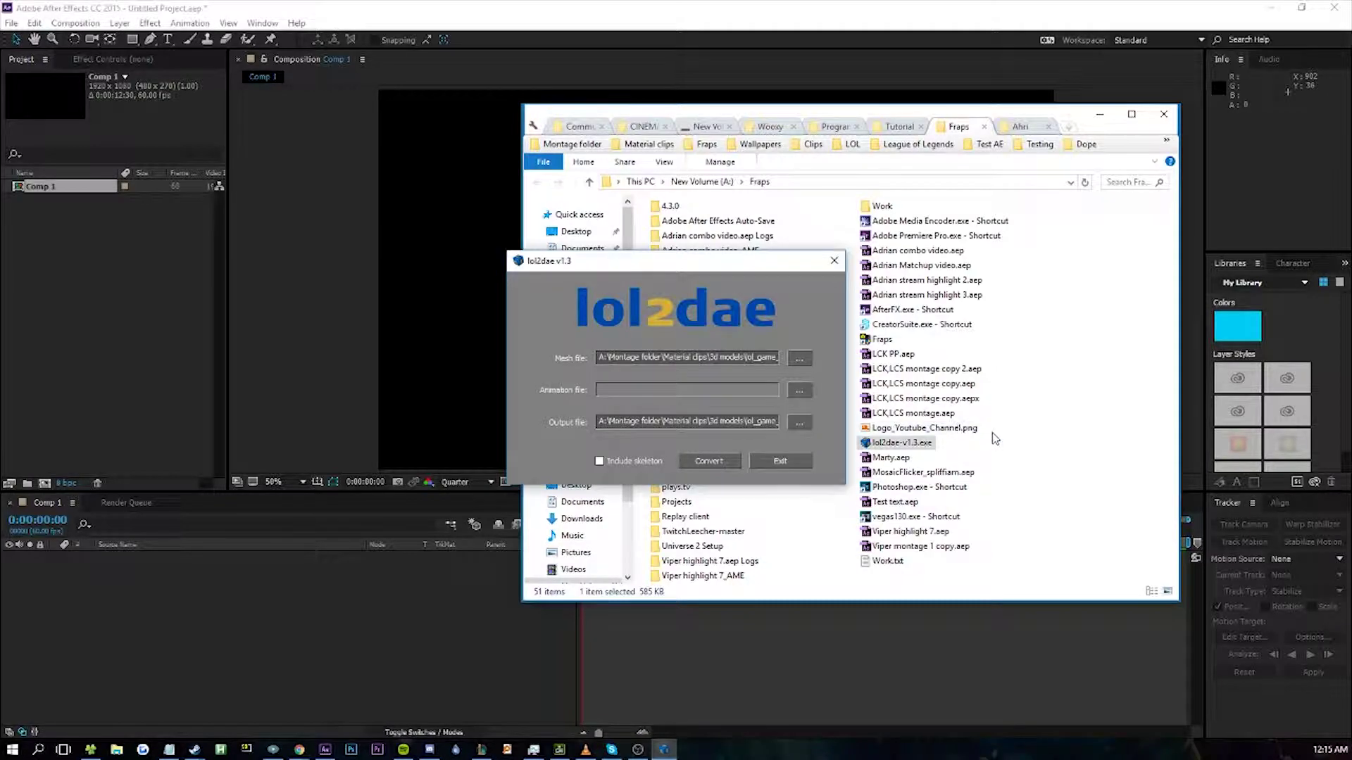
- Include the skeleton in the conversion and look for an animation file in Skin03's Animations folder
drag(699, 273, 736, 273)
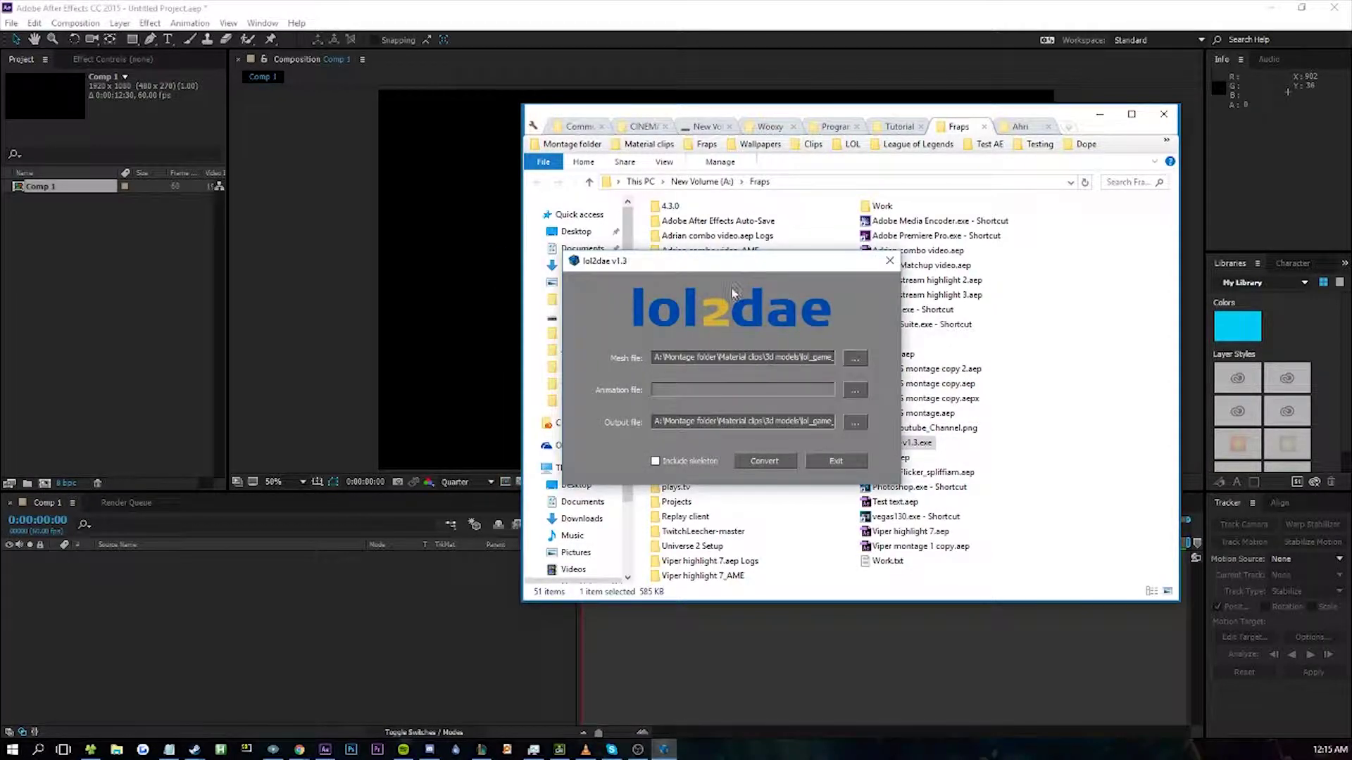
click(655, 461)
click(855, 392)
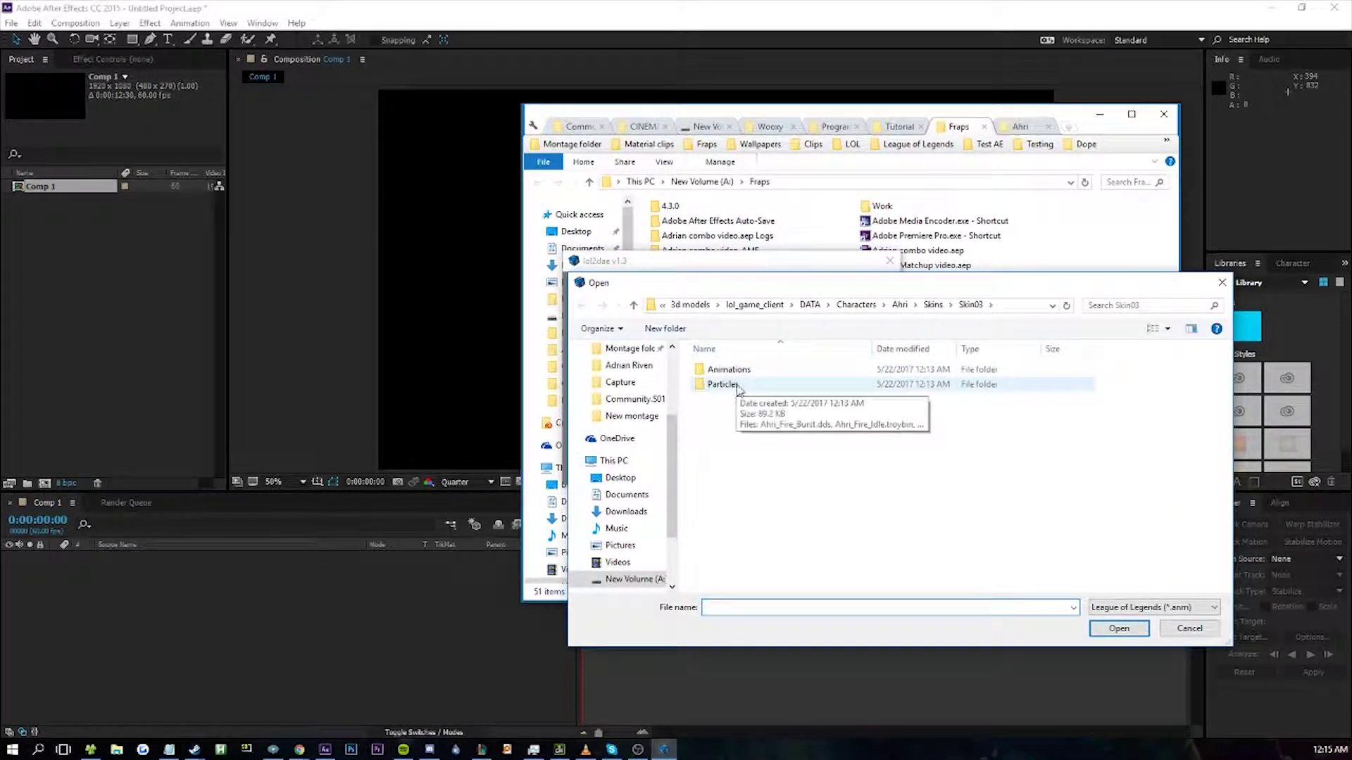
double_click(736, 369)
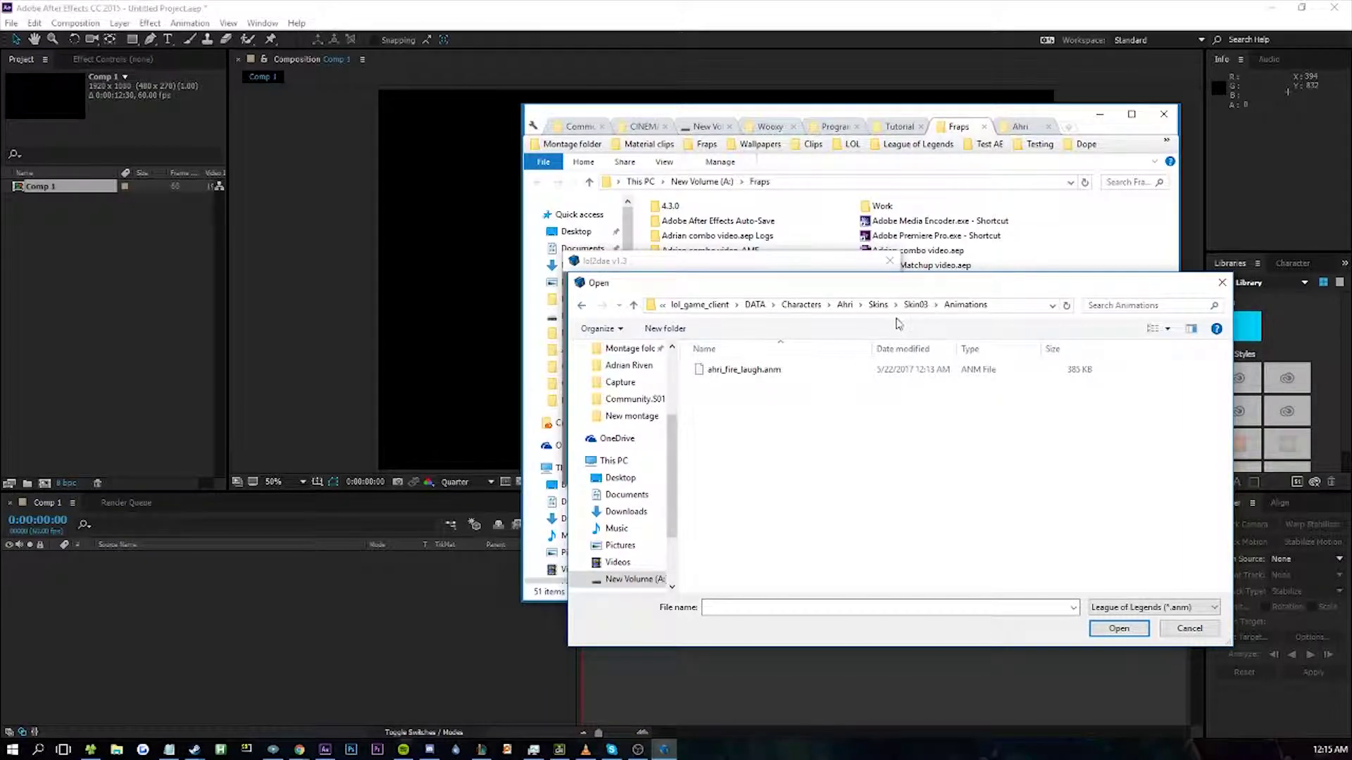
- Load Ahri_attack1.anm from the Base skin's Animations folder as the animation file
click(885, 306)
double_click(728, 370)
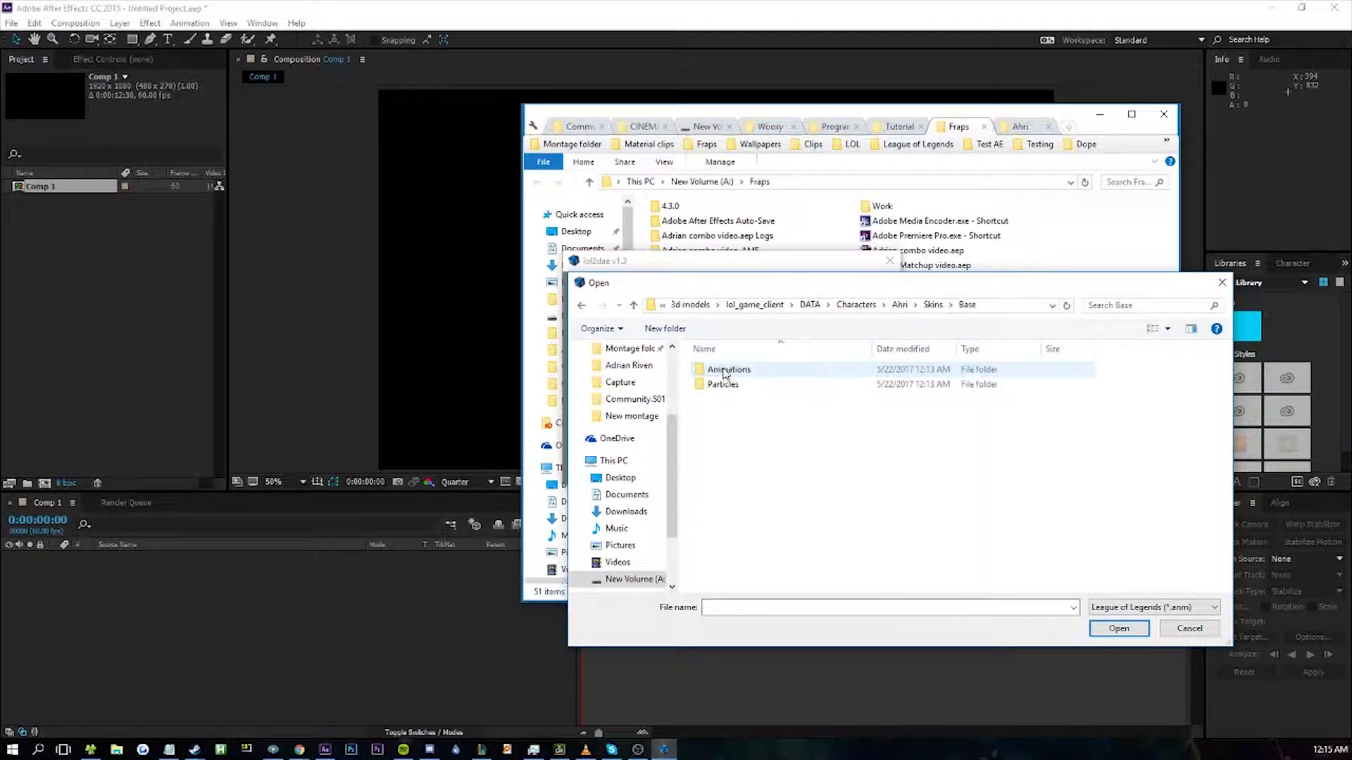
double_click(728, 370)
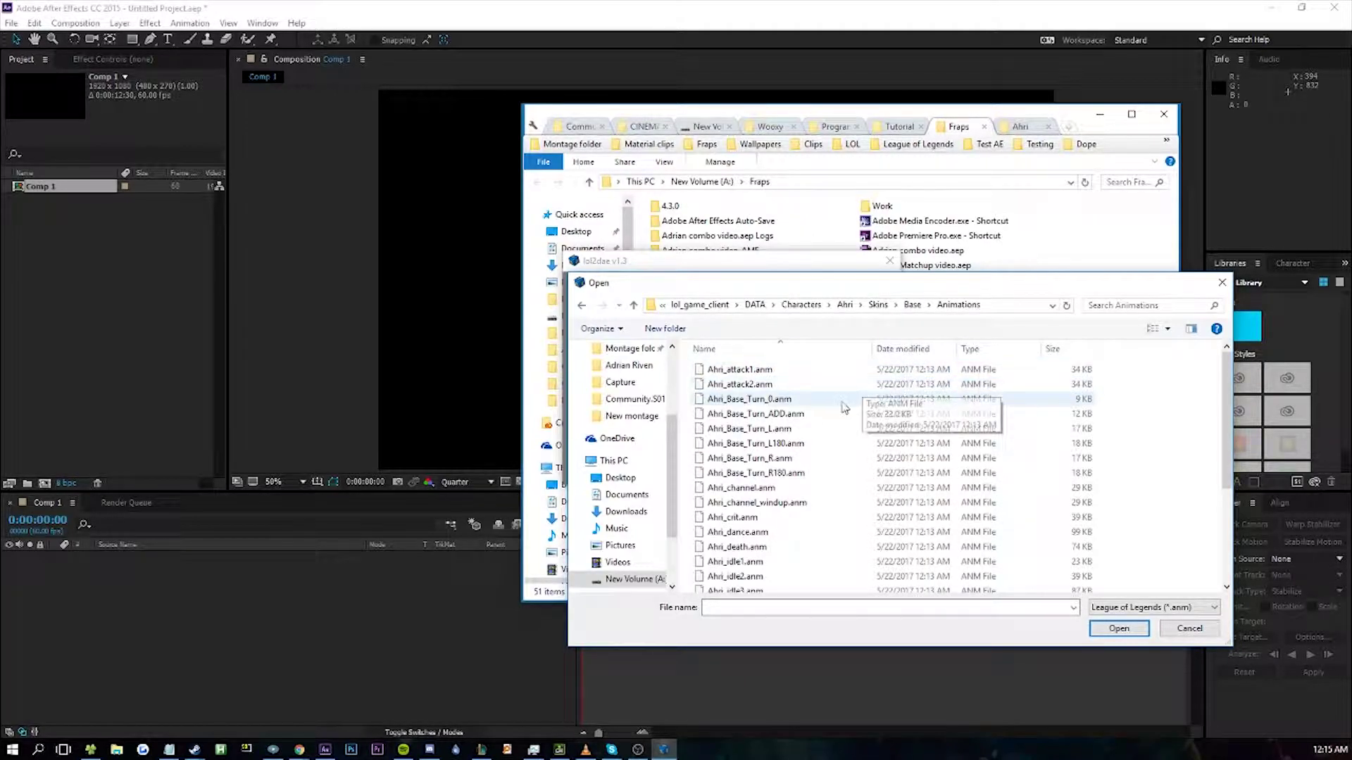
scroll(792, 434, down, 5)
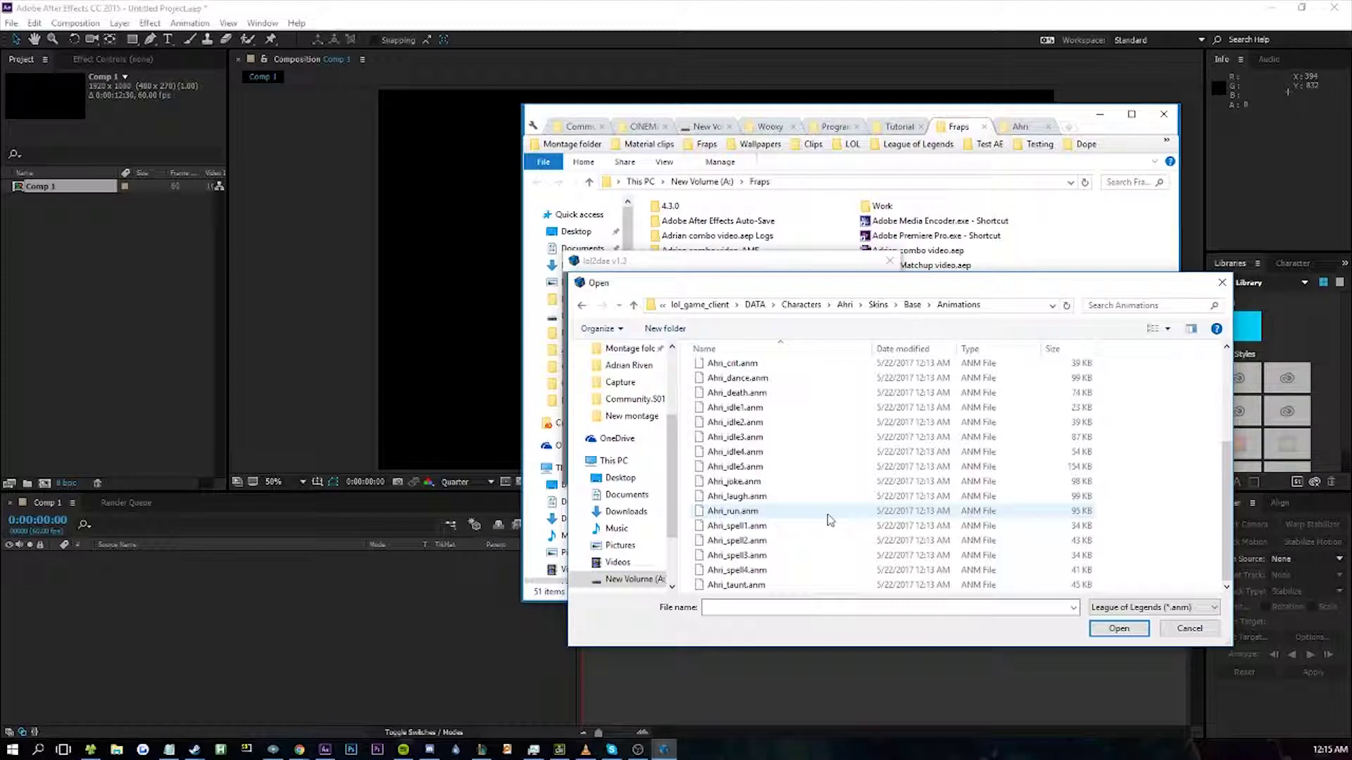
scroll(820, 493, up, 4)
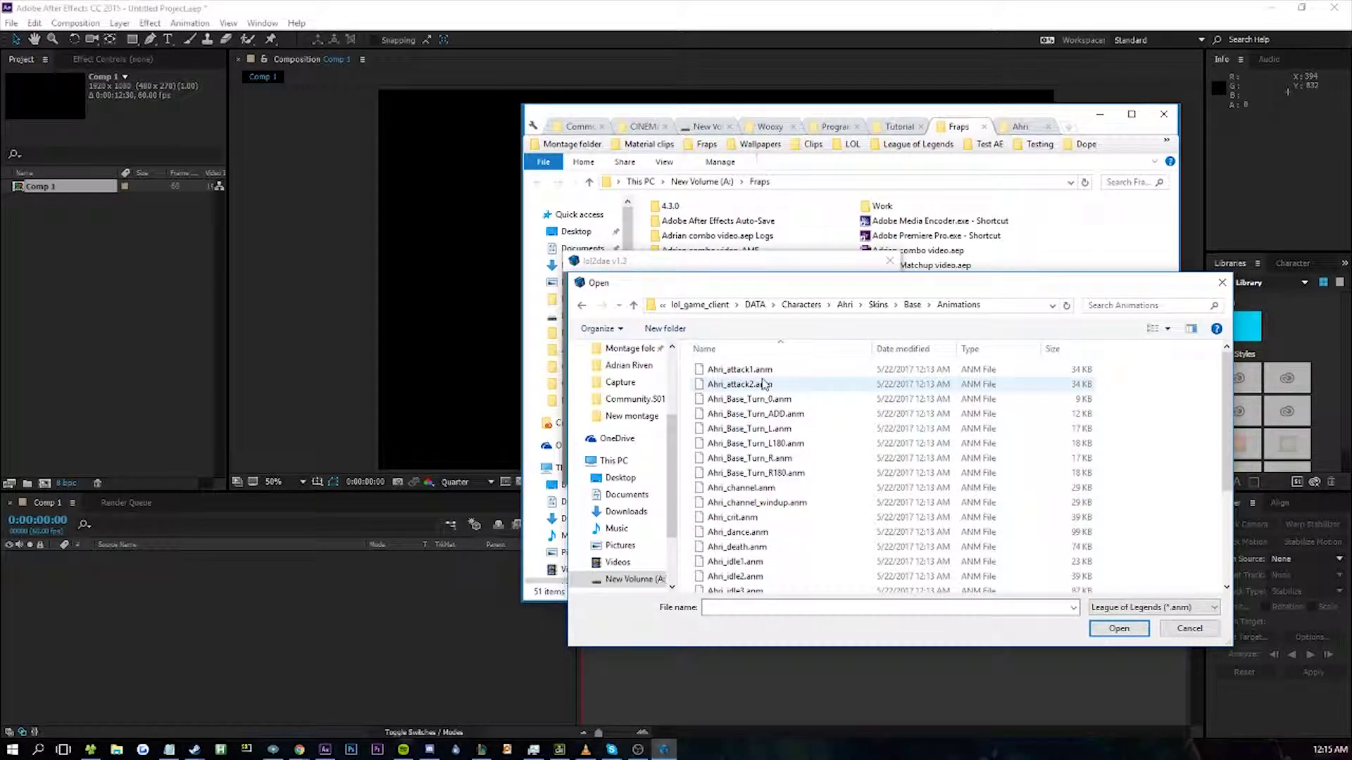
click(752, 373)
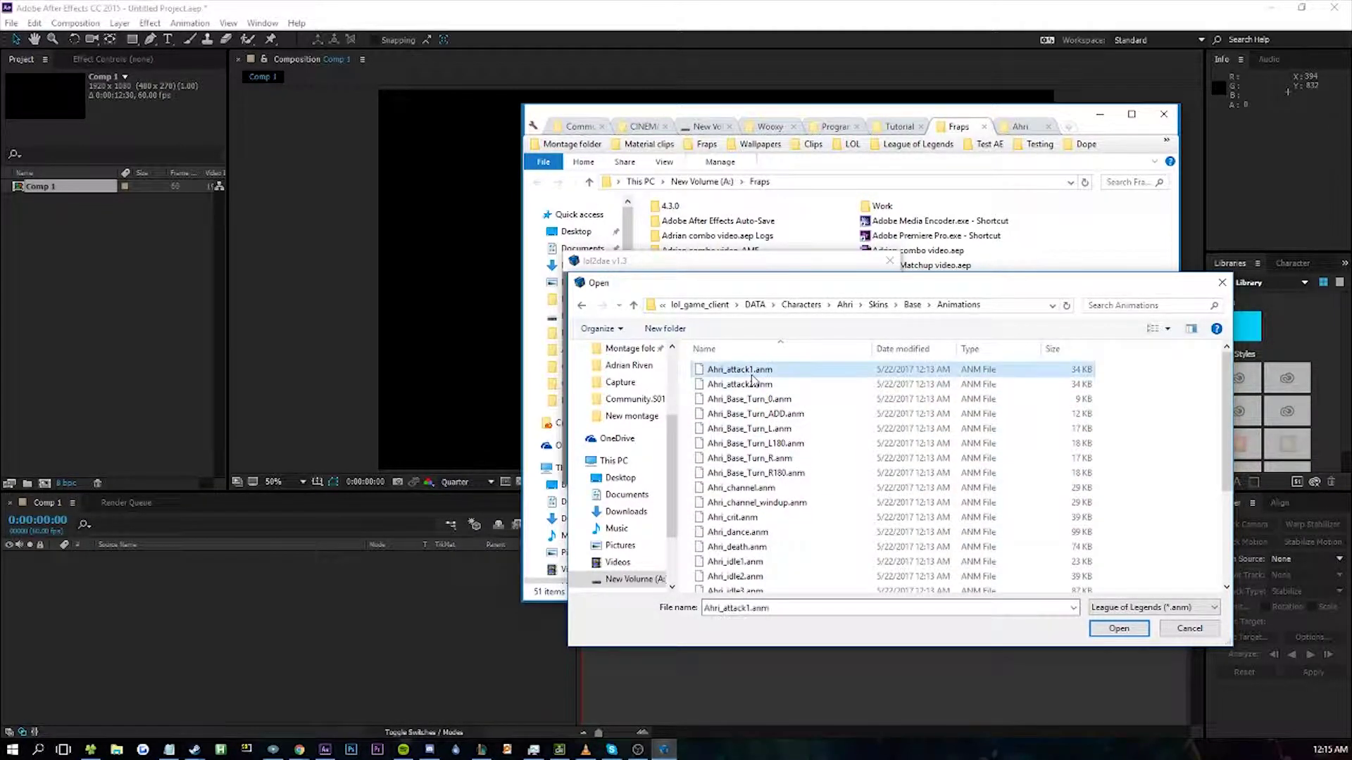
click(1119, 628)
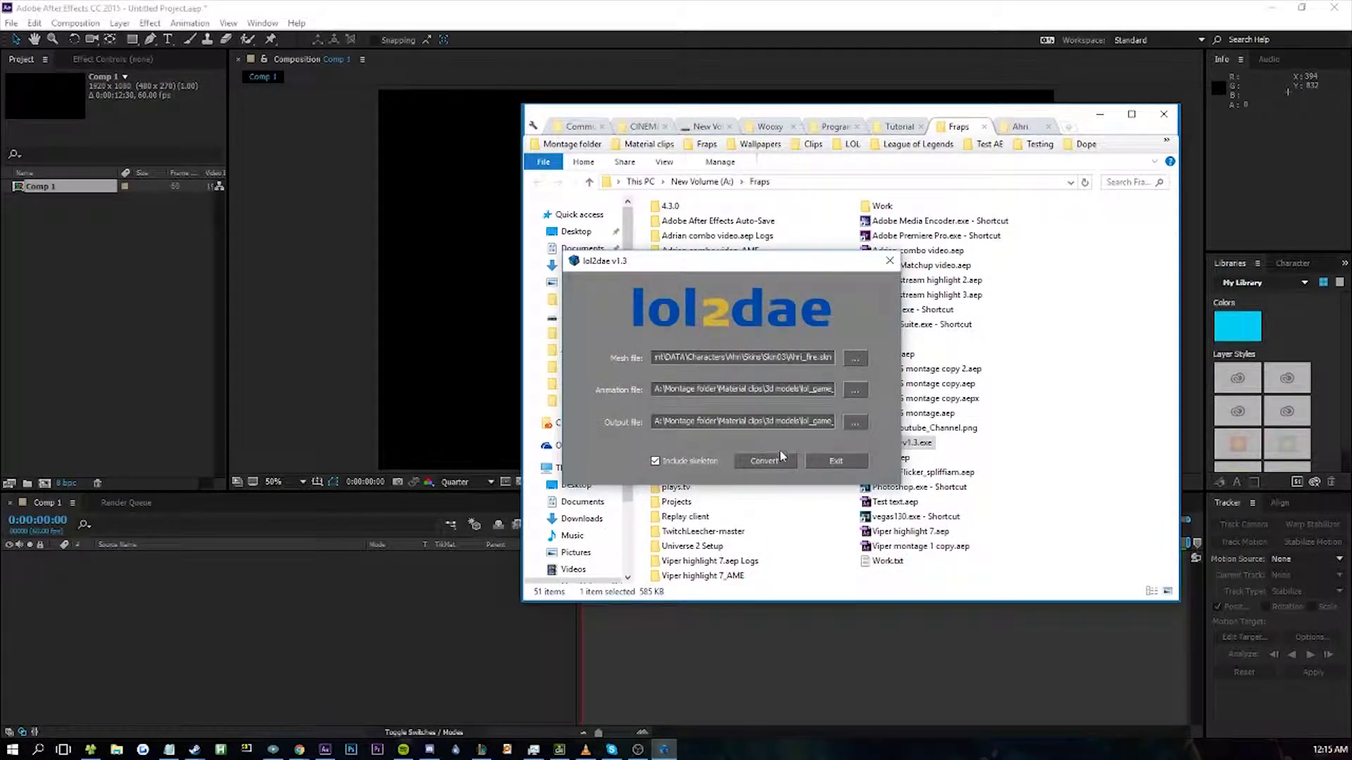
- Set the output to a COLLADA file named Ahri 3d model in the Ahri folder and convert the model
click(855, 423)
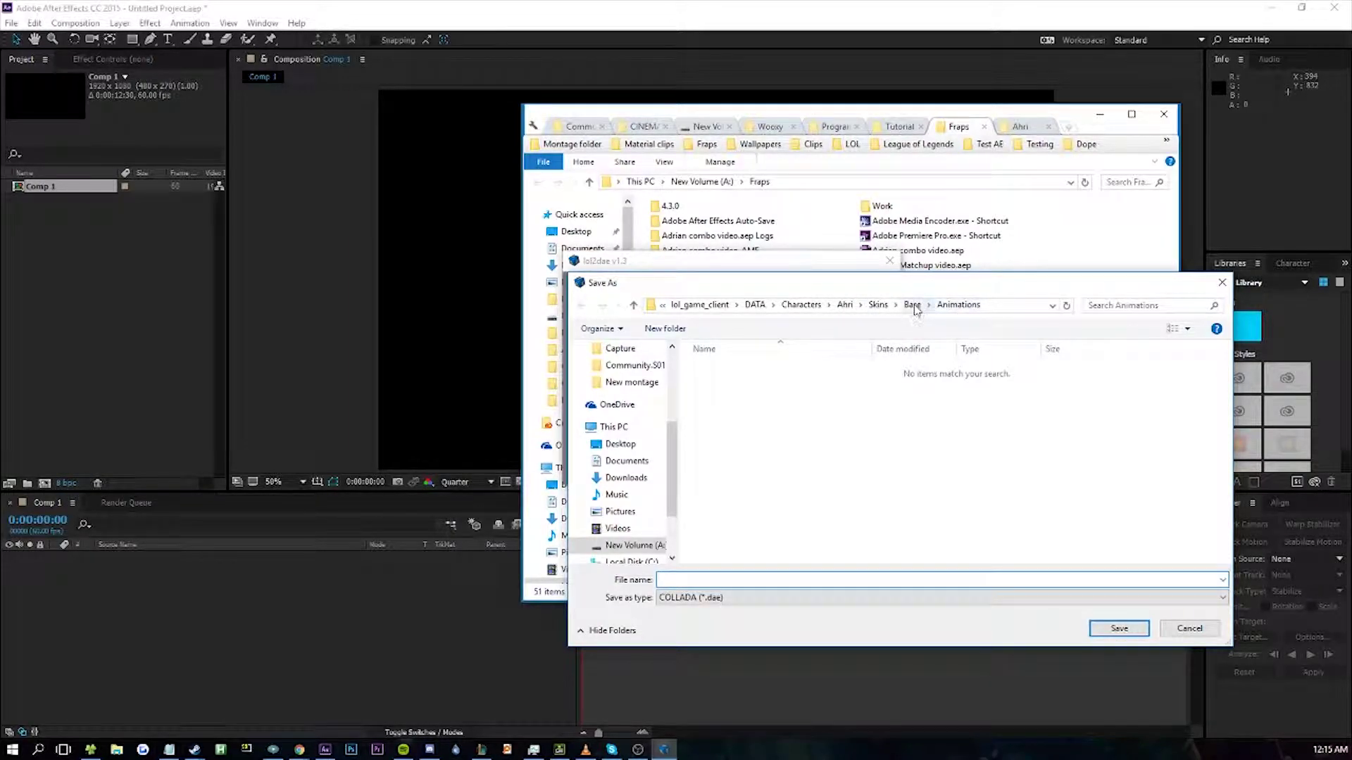
click(912, 305)
click(899, 306)
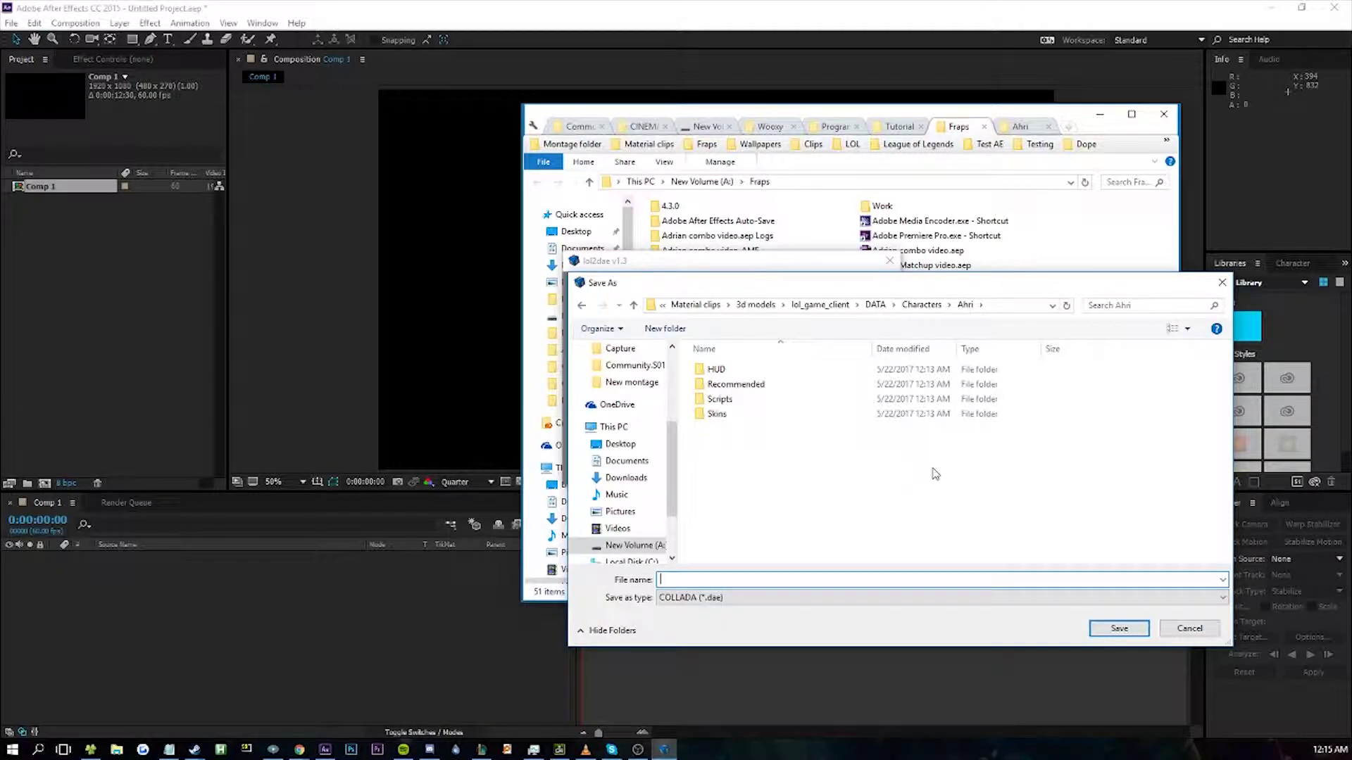
text(Ahri 3d model)
key(Return)
click(741, 462)
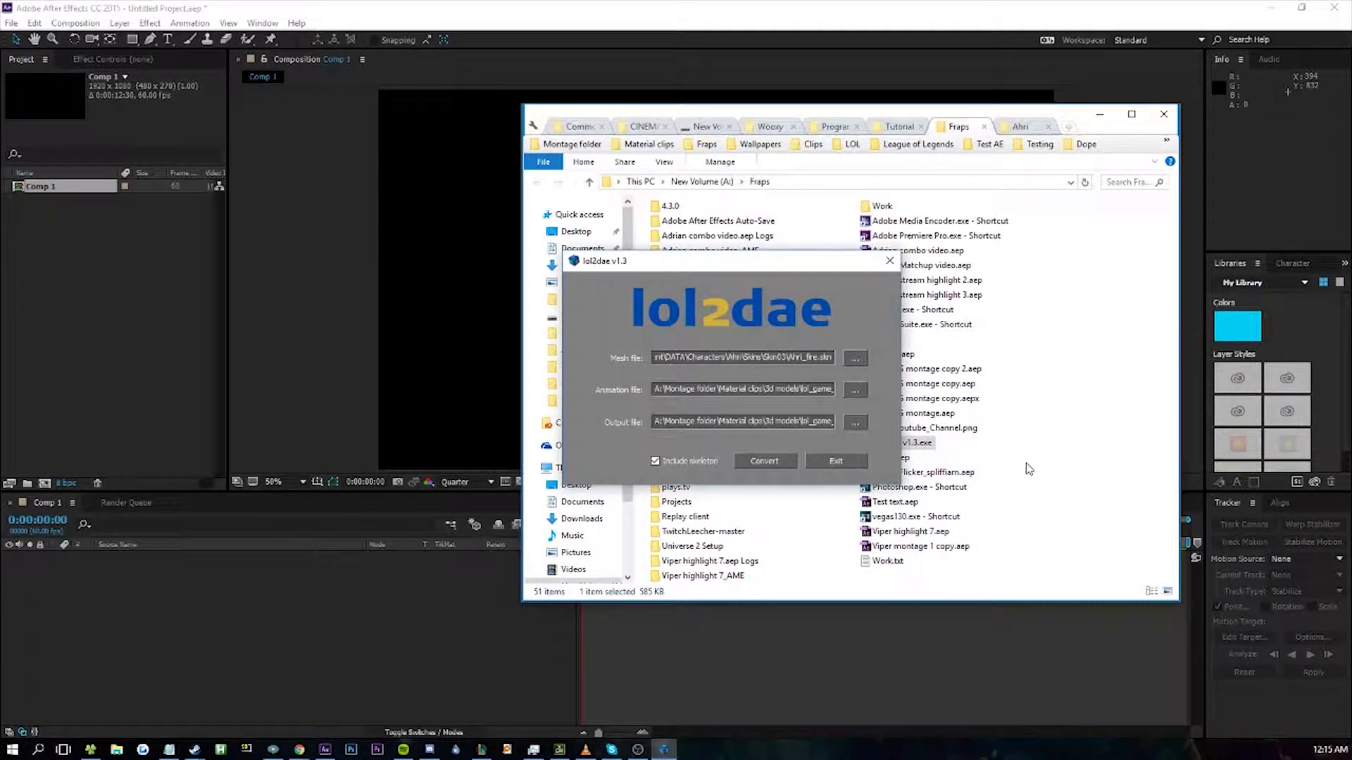
click(725, 431)
- Switch to the Ahri folder in File Explorer and select the converted Ahri 3d model.dae
click(1063, 254)
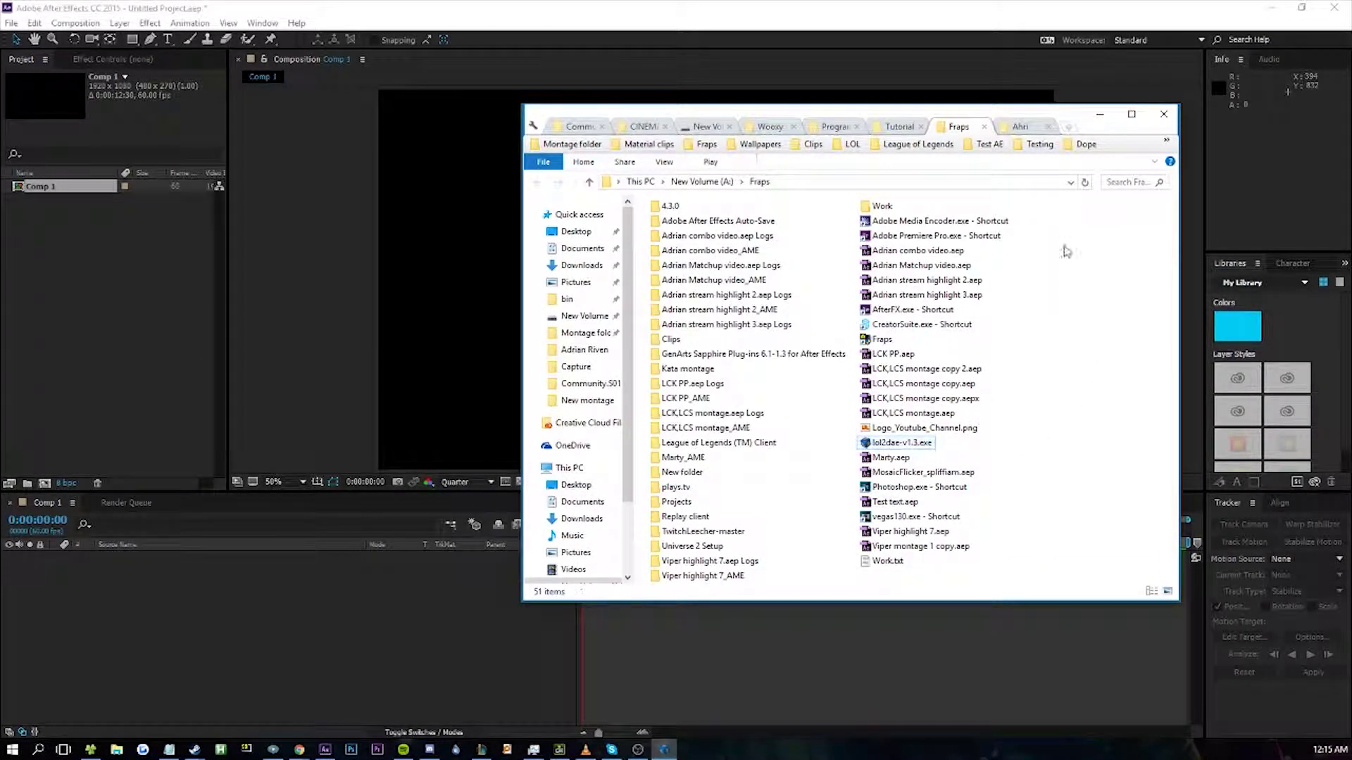
click(1020, 127)
click(718, 282)
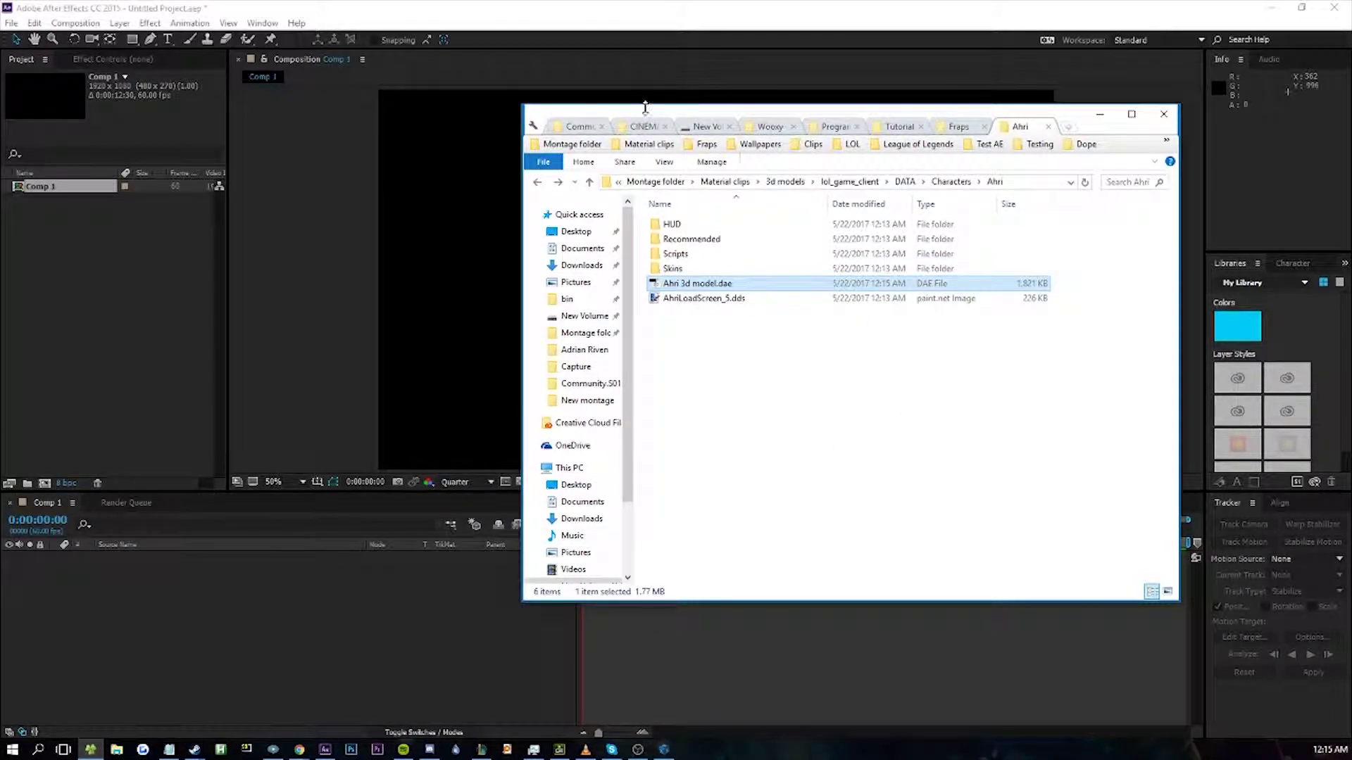
- Launch CINEMA 4D.exe from the CINEMA 4D R18 folder and move the File Explorer window aside
click(635, 126)
click(701, 389)
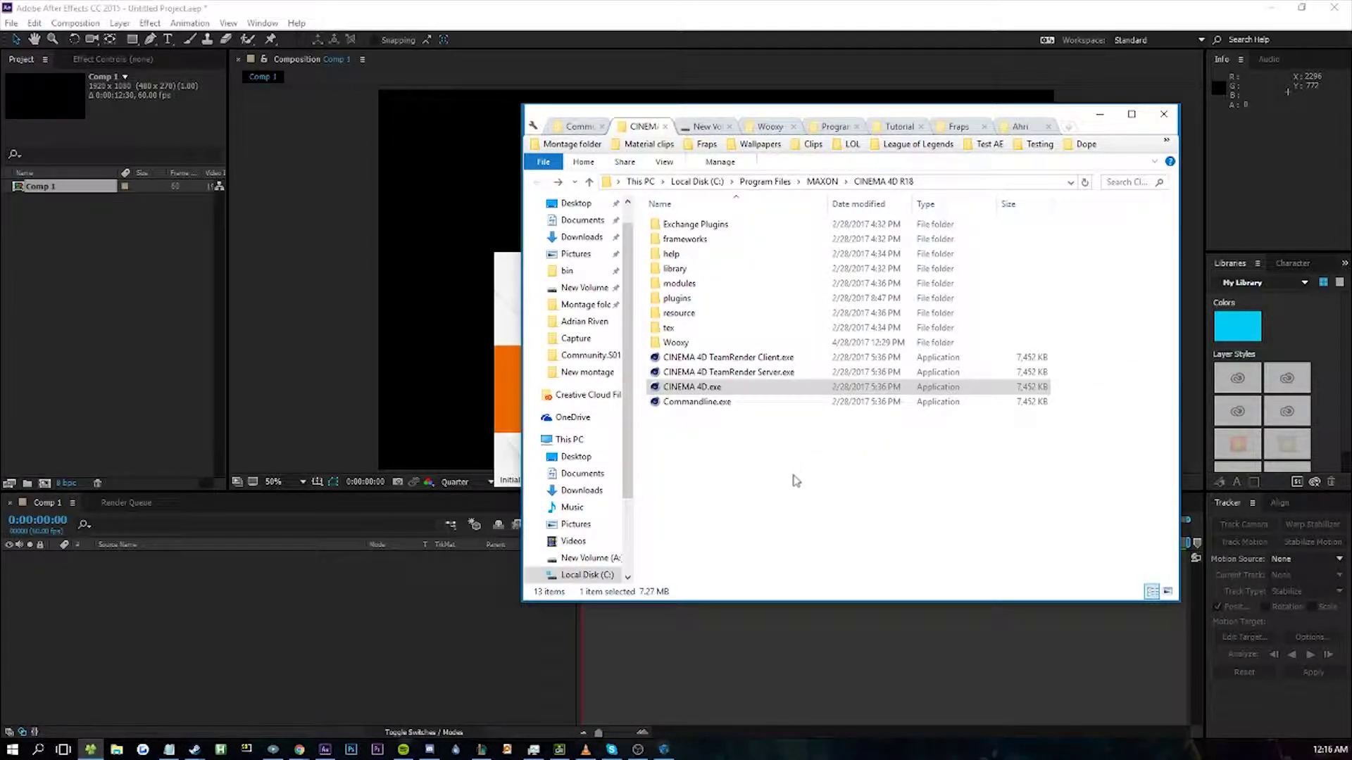
drag(781, 131, 811, 131)
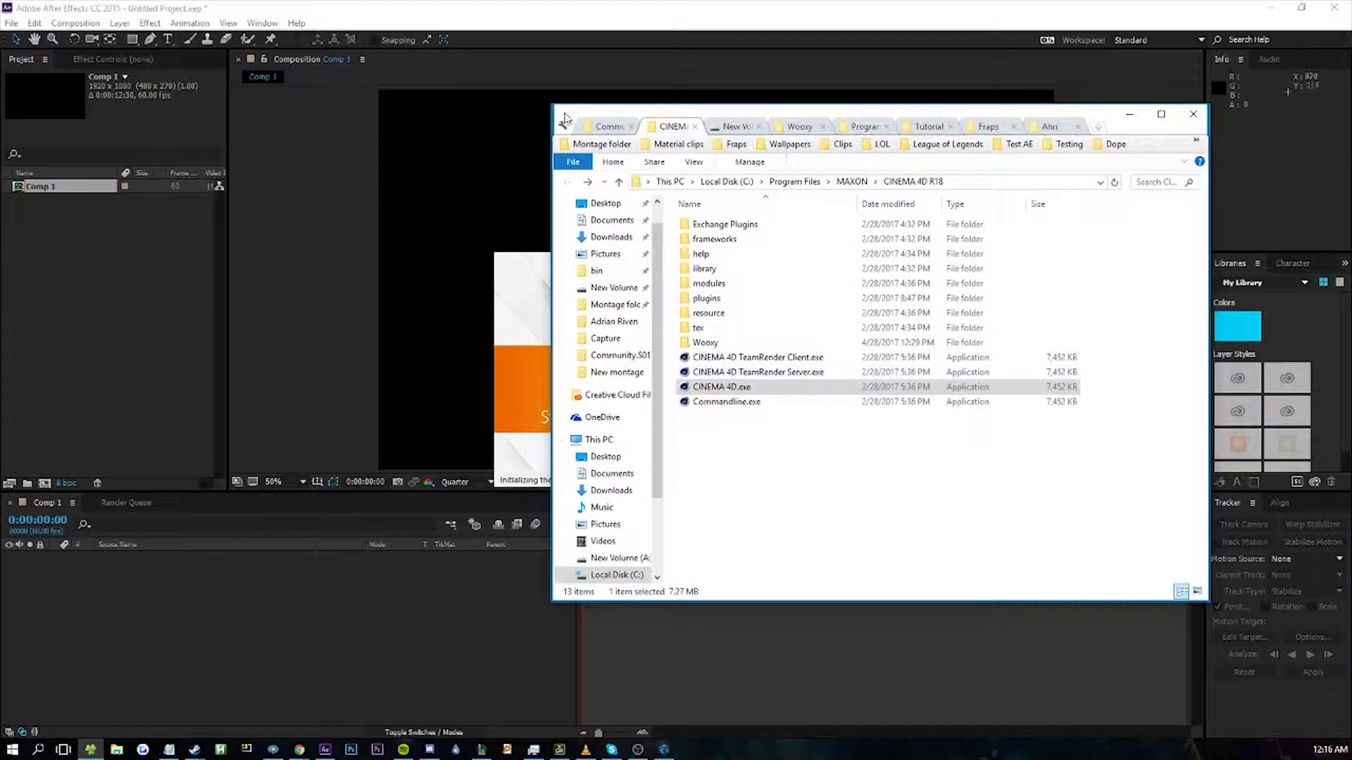
drag(685, 117, 1106, 117)
- Dismiss the expired Riptide Pro notices, the registration dialog and the MAXON User Participation Program window, moving the lol2dae window aside
click(760, 424)
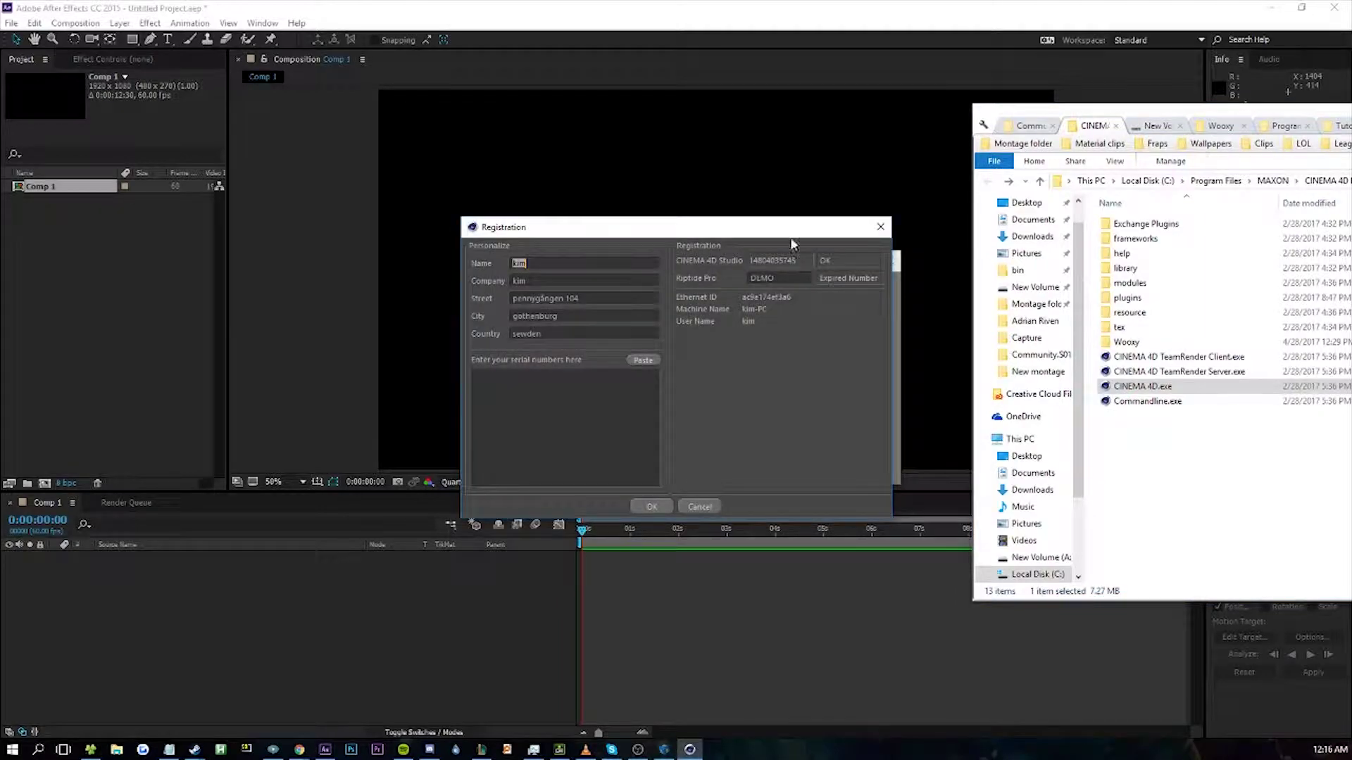
click(644, 502)
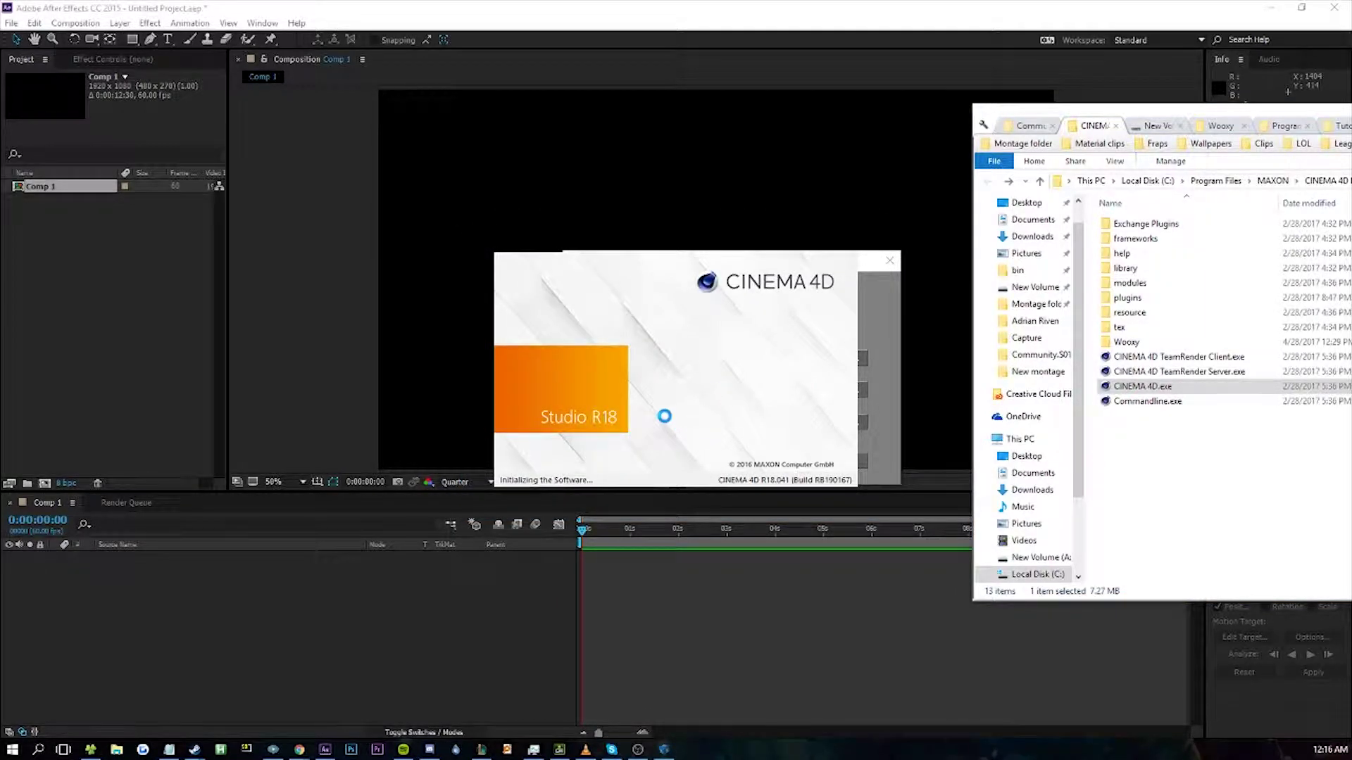
click(877, 307)
drag(863, 263, 1192, 269)
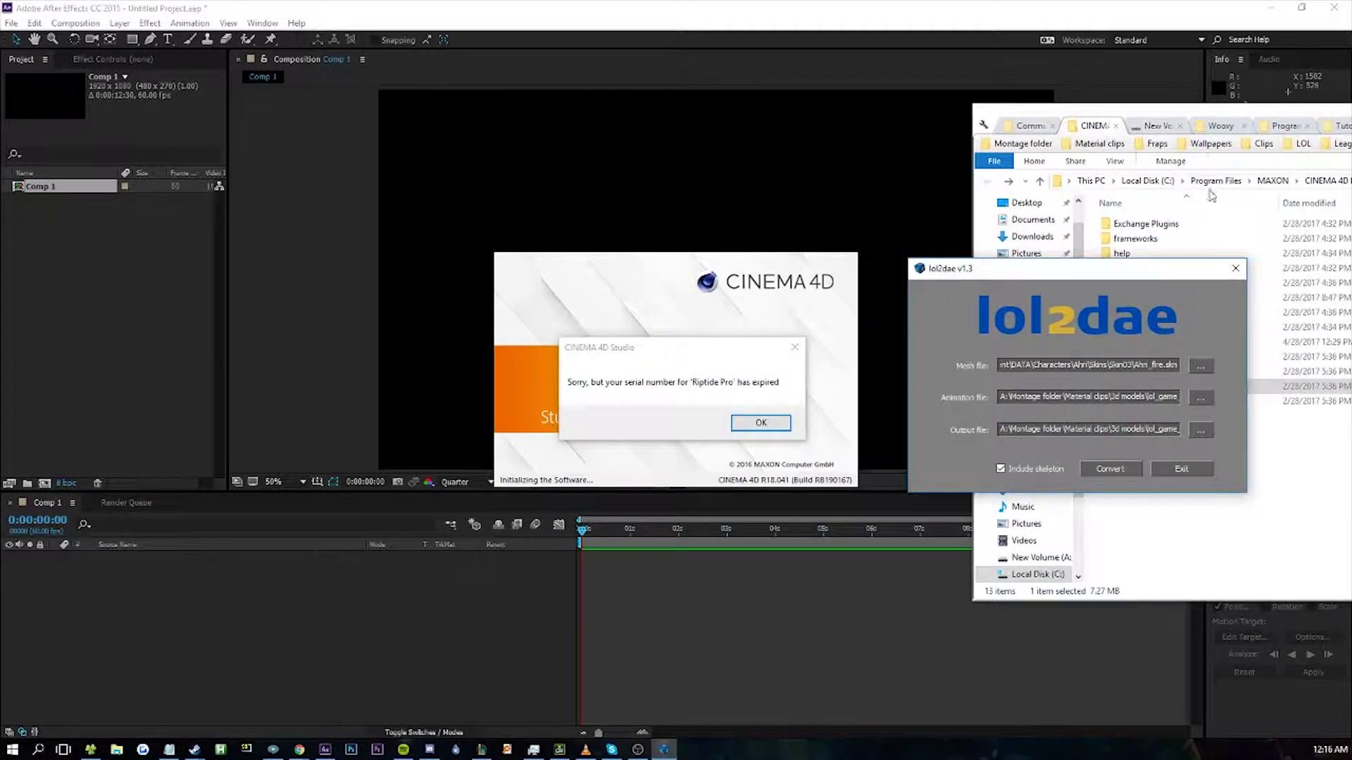
click(1197, 111)
drag(1197, 111, 1136, 103)
click(766, 422)
click(698, 504)
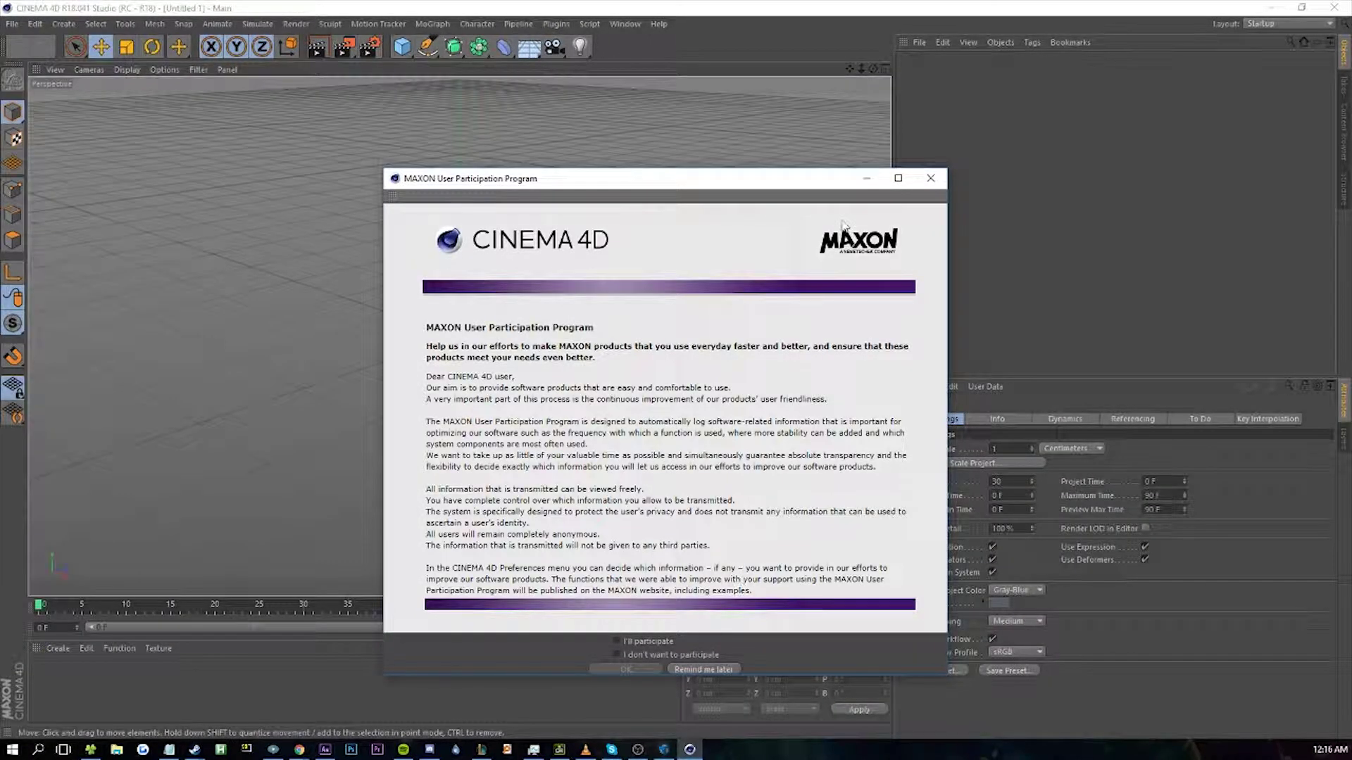
click(930, 178)
- Bring File Explorer back over Cinema 4D, show the Ahri folder, and close the MAXON Online Updater
key(alt+Tab)
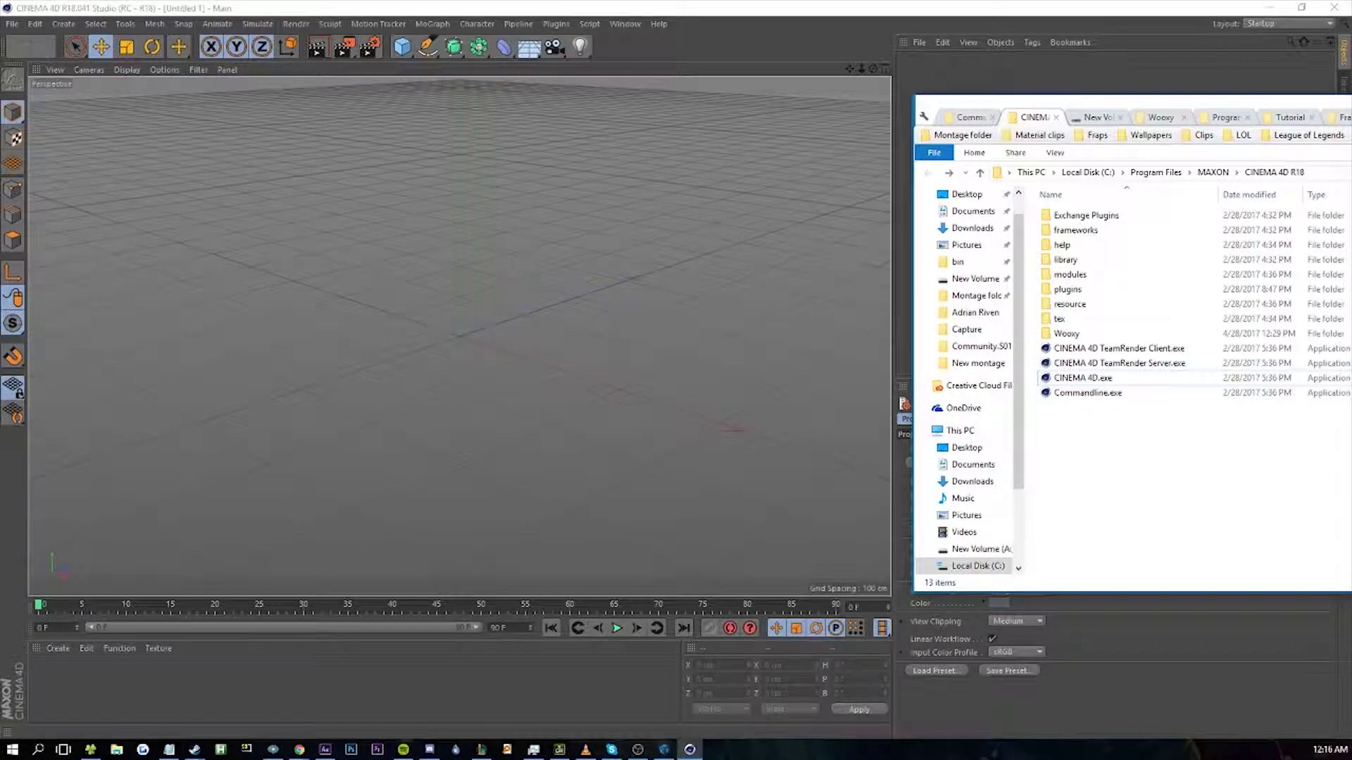
drag(1127, 102, 651, 102)
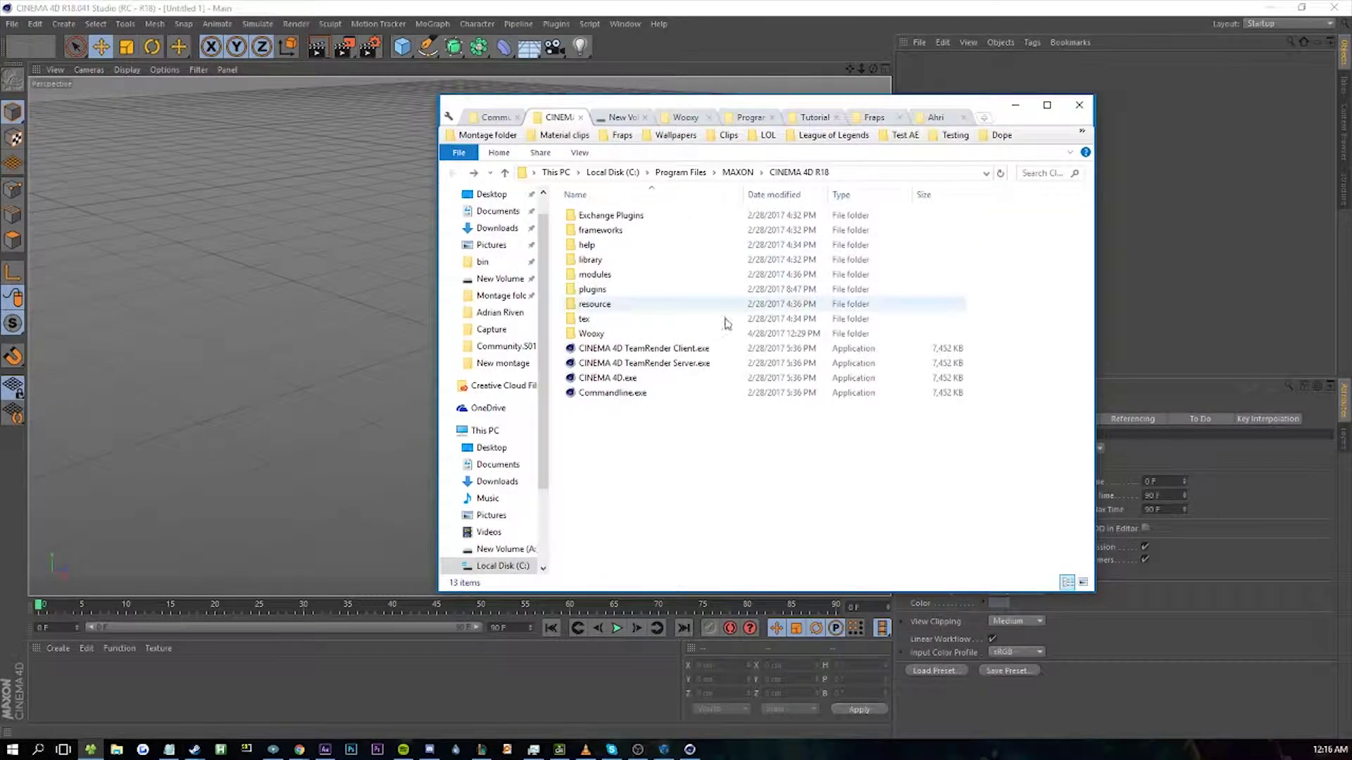
click(935, 117)
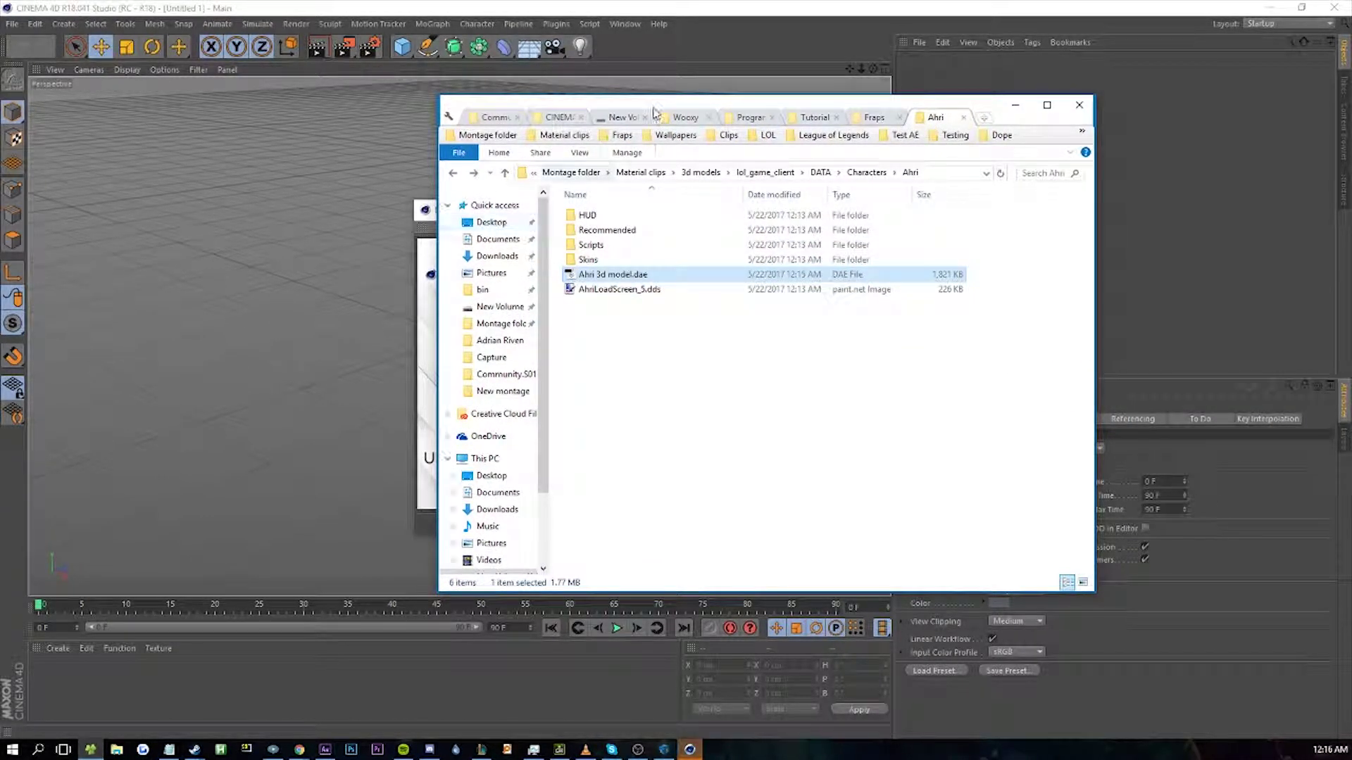
click(1015, 105)
click(924, 207)
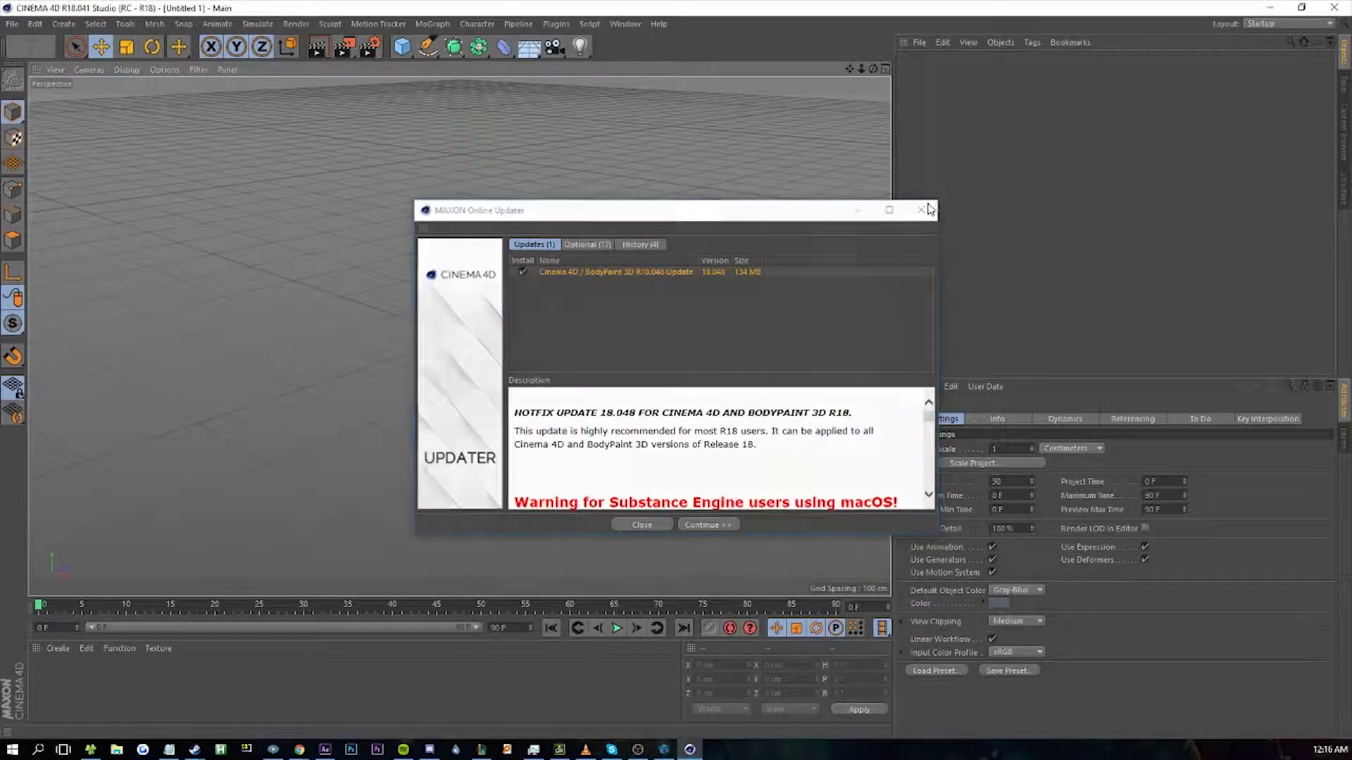
- Import Ahri 3d model.dae from the Ahri folder into Cinema 4D with the default COLLADA 1.4 import options
click(90, 749)
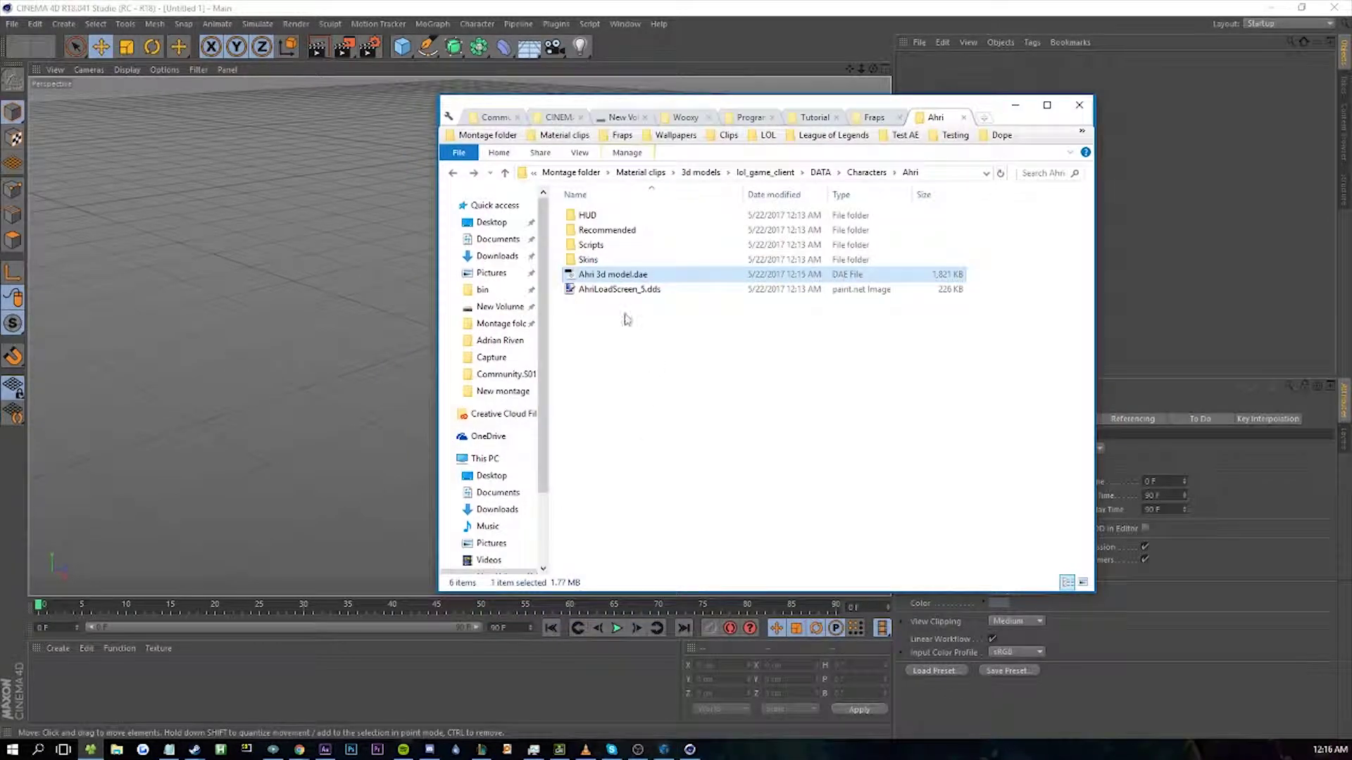
drag(600, 281, 652, 289)
drag(600, 280, 229, 284)
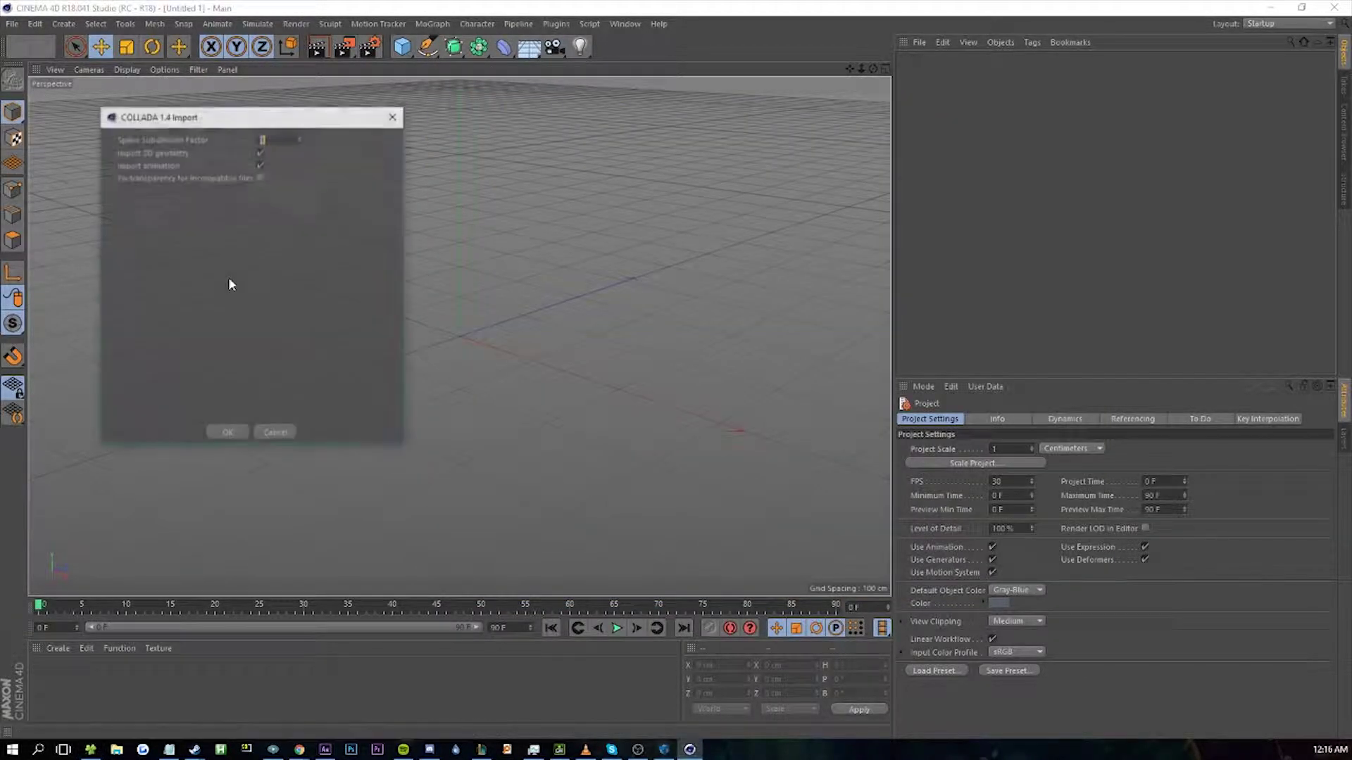
click(231, 432)
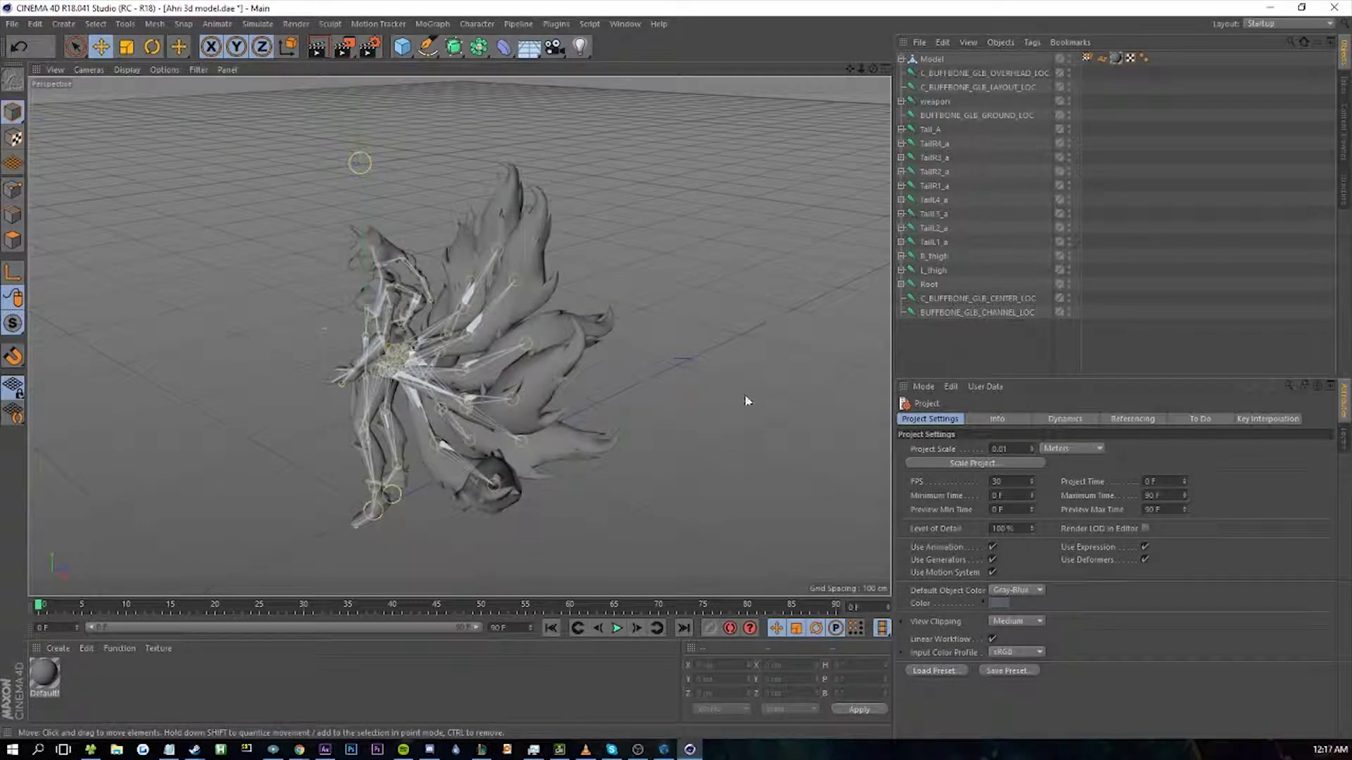
- Examine the imported Ahri model from several angles and scrub through its attack animation up to frame 13
drag(667, 396, 842, 361)
drag(794, 445, 522, 441)
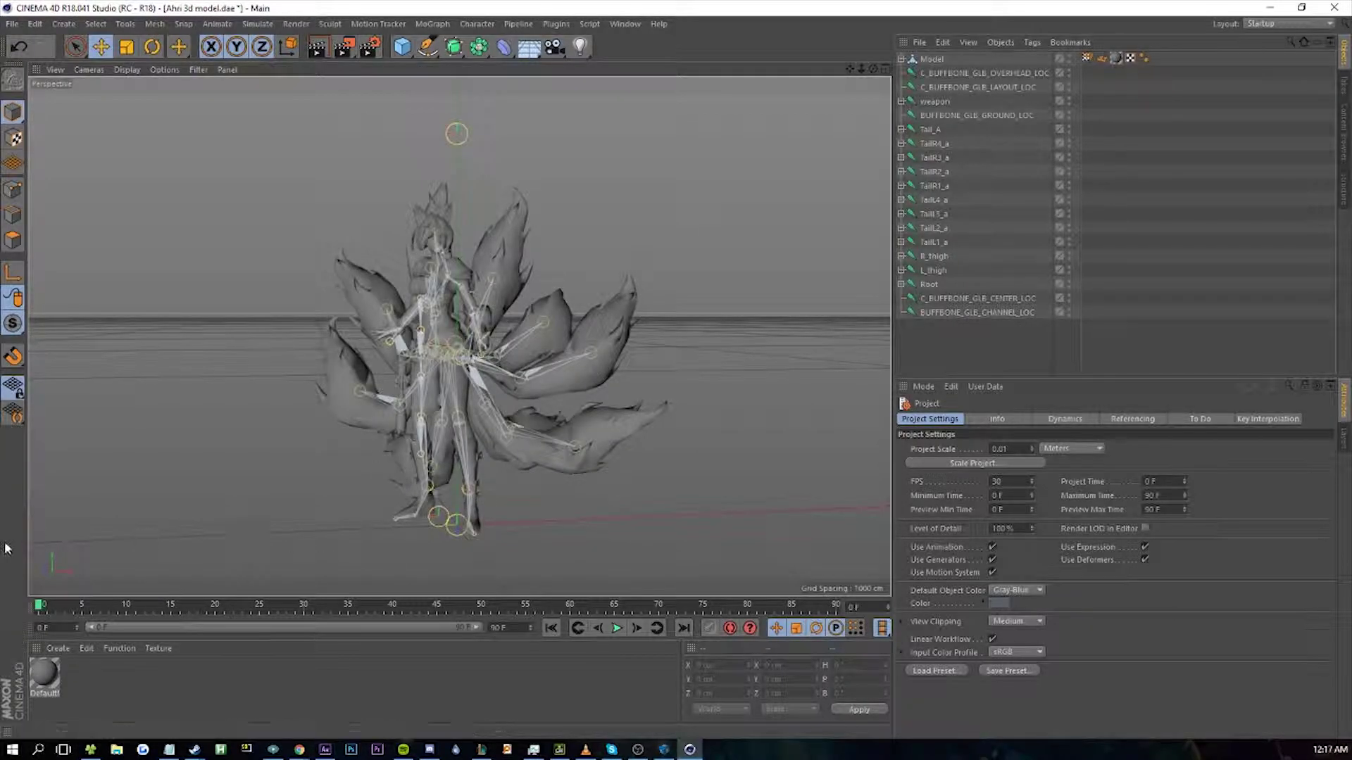
drag(40, 609, 483, 610)
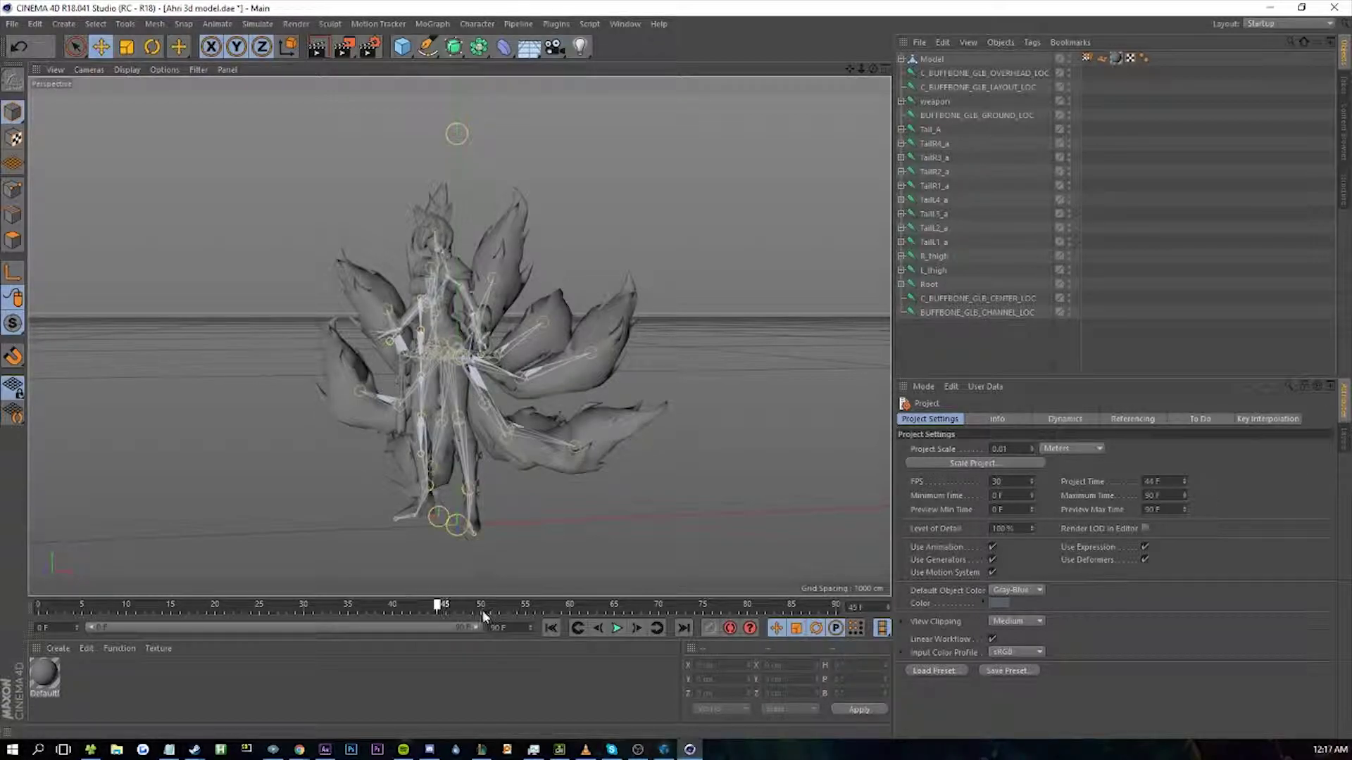
drag(298, 611, 71, 611)
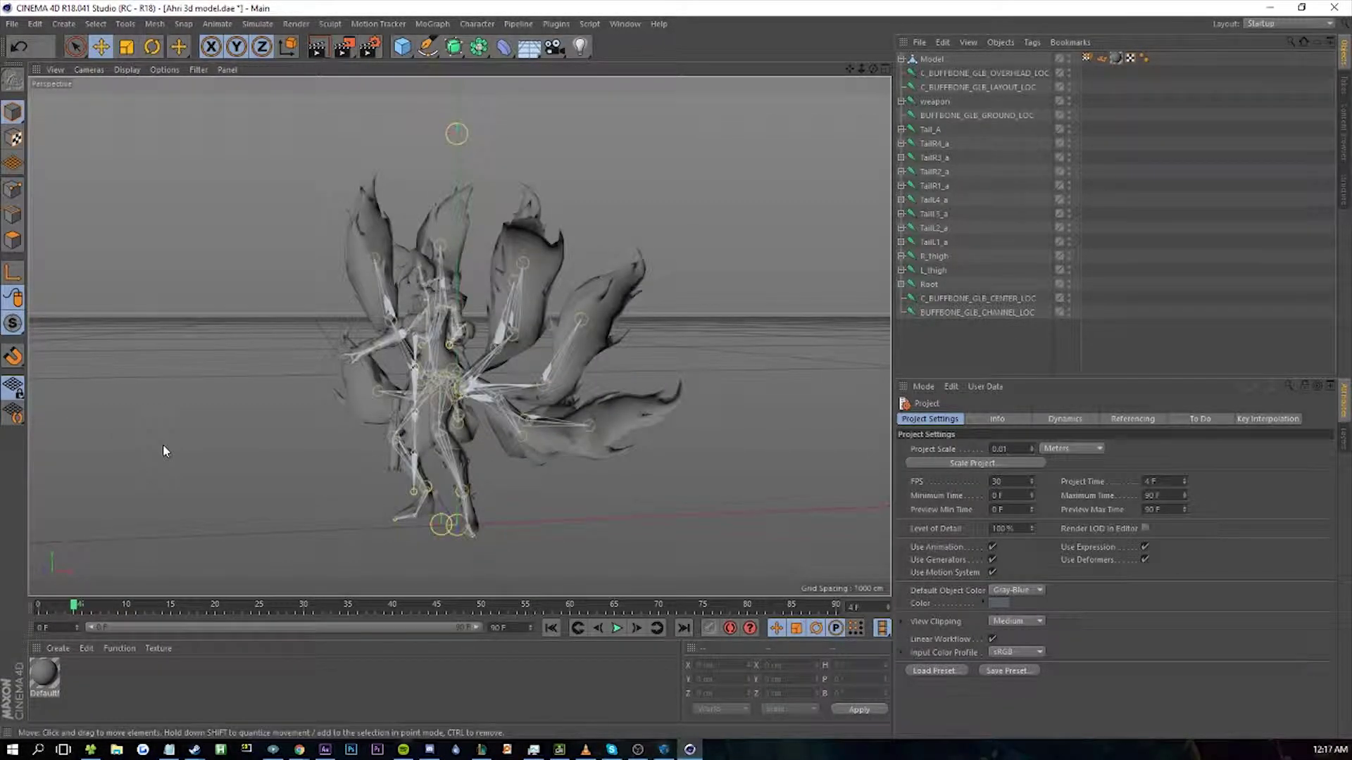
alt+drag(254, 402, 402, 415)
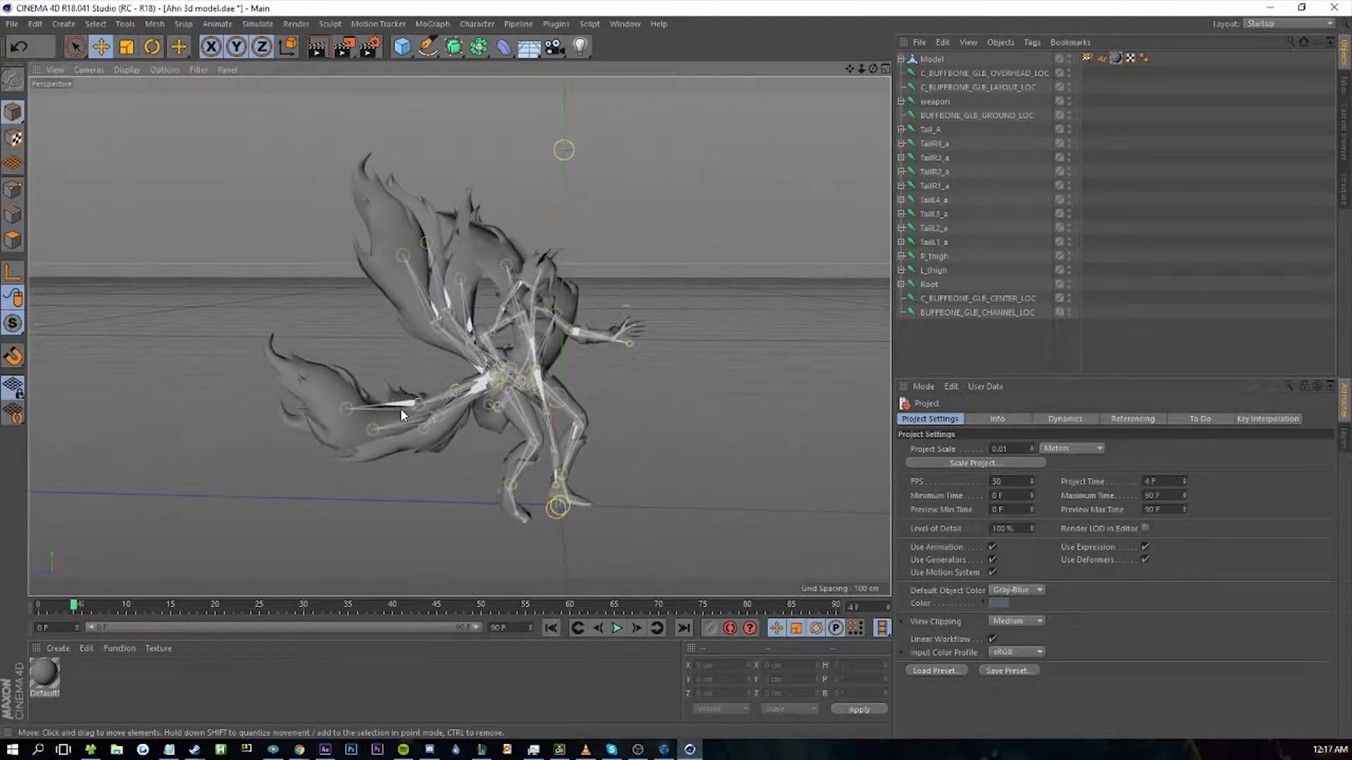
drag(74, 604, 156, 599)
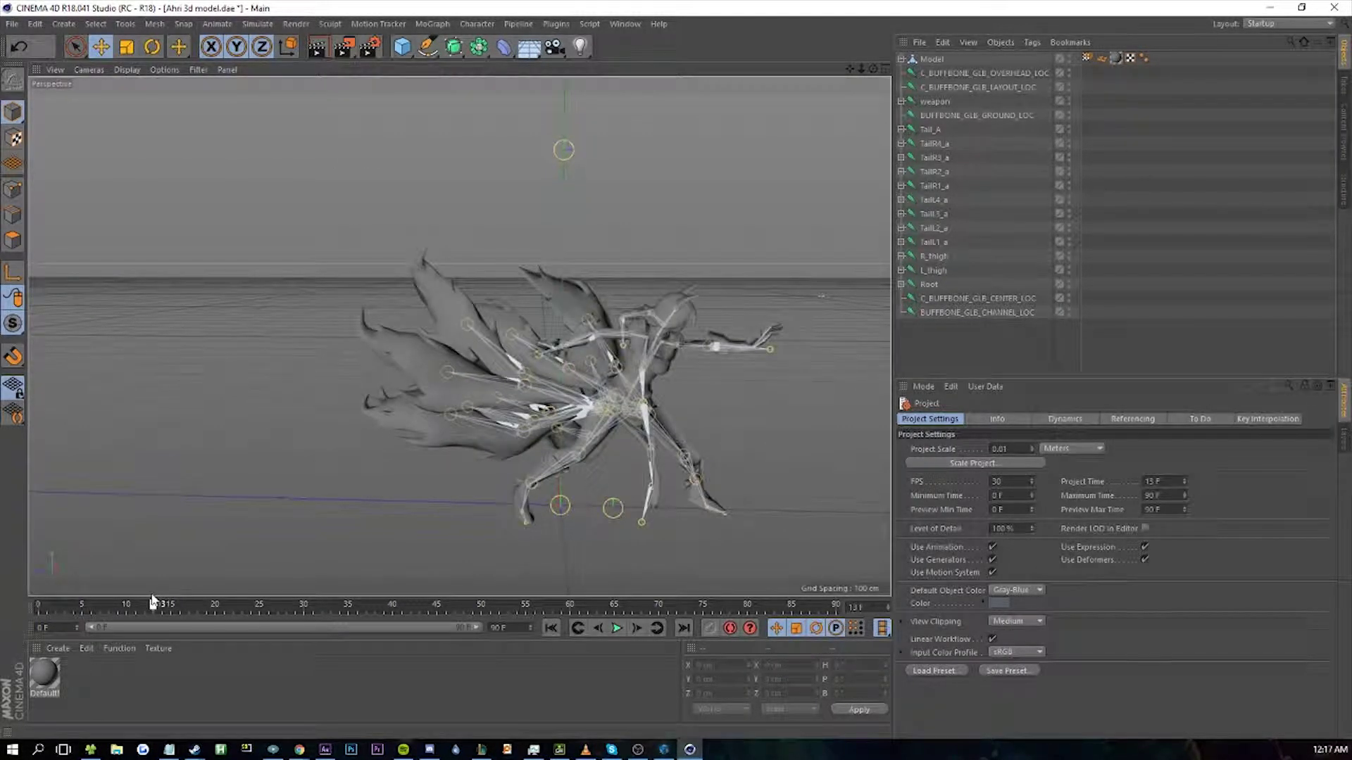
alt+drag(788, 395, 756, 447)
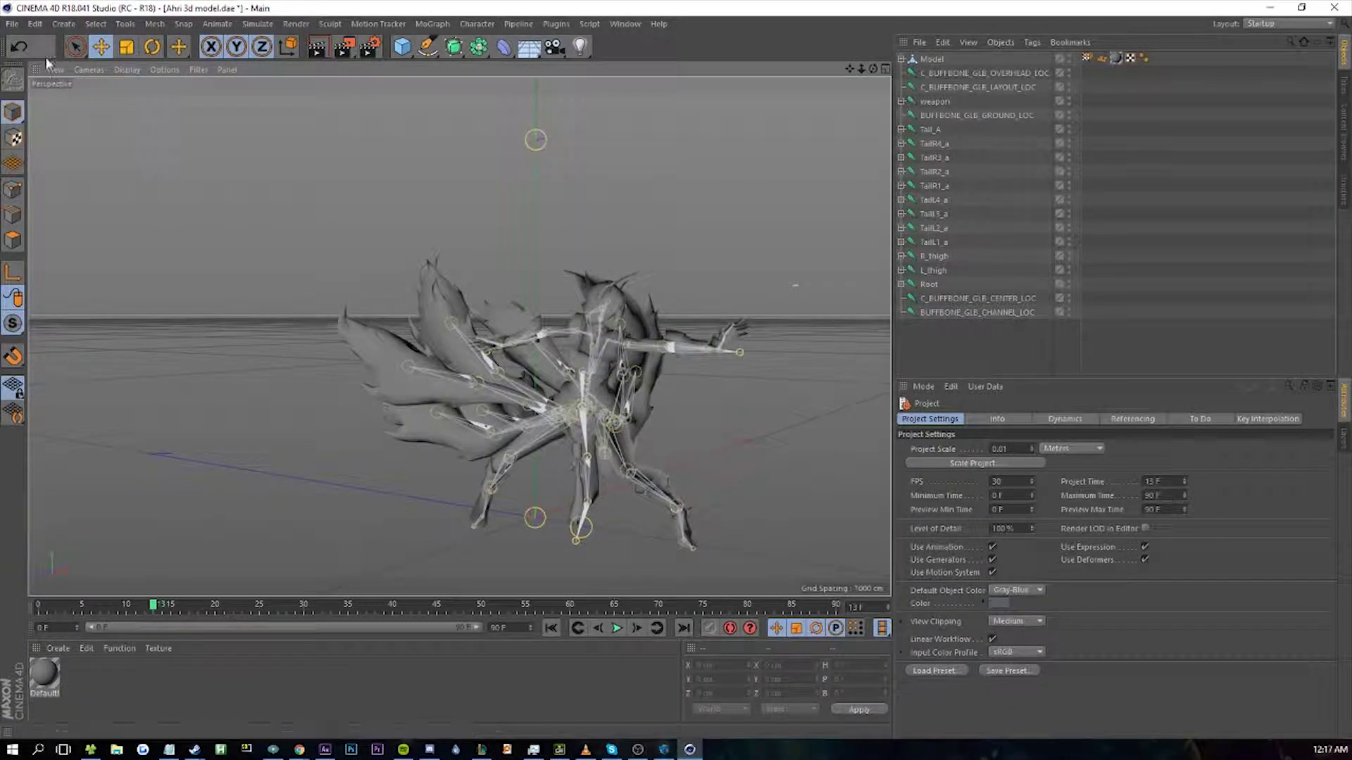
click(12, 23)
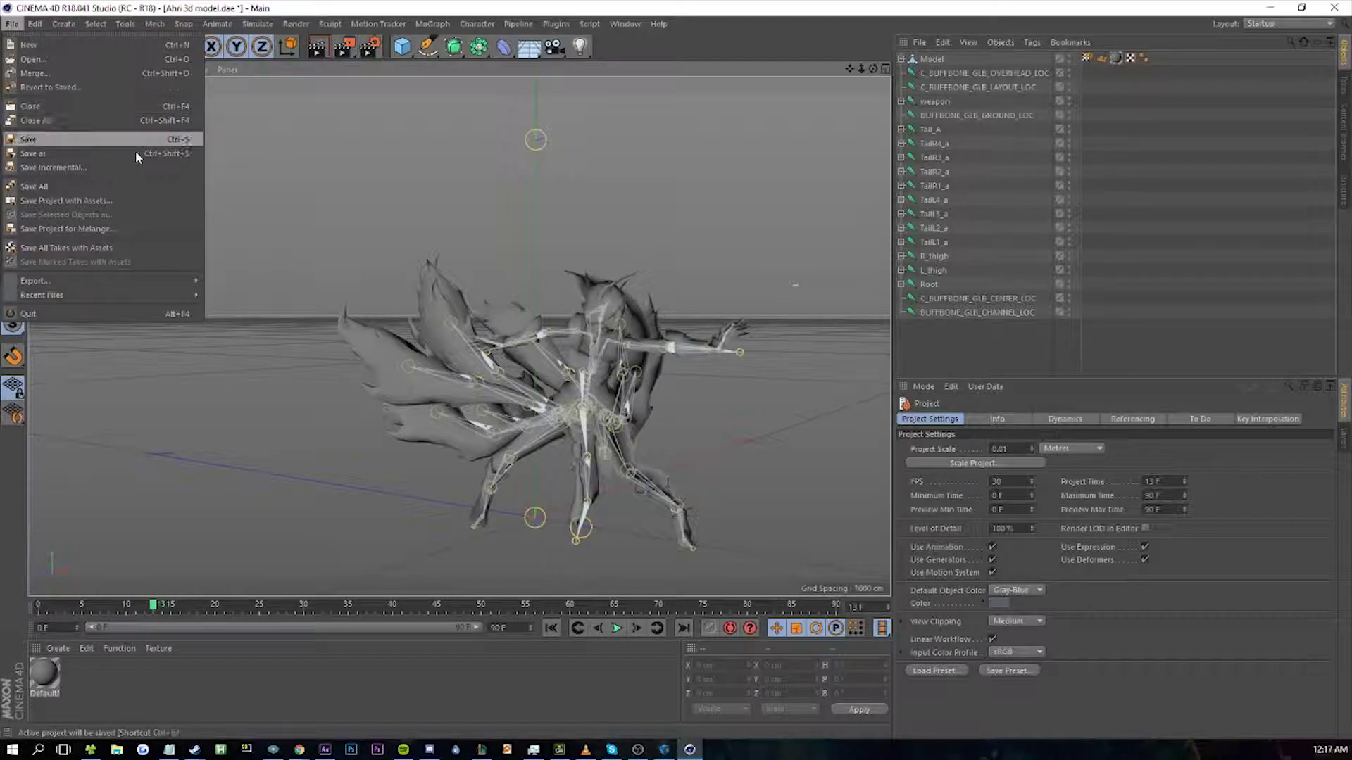
click(89, 152)
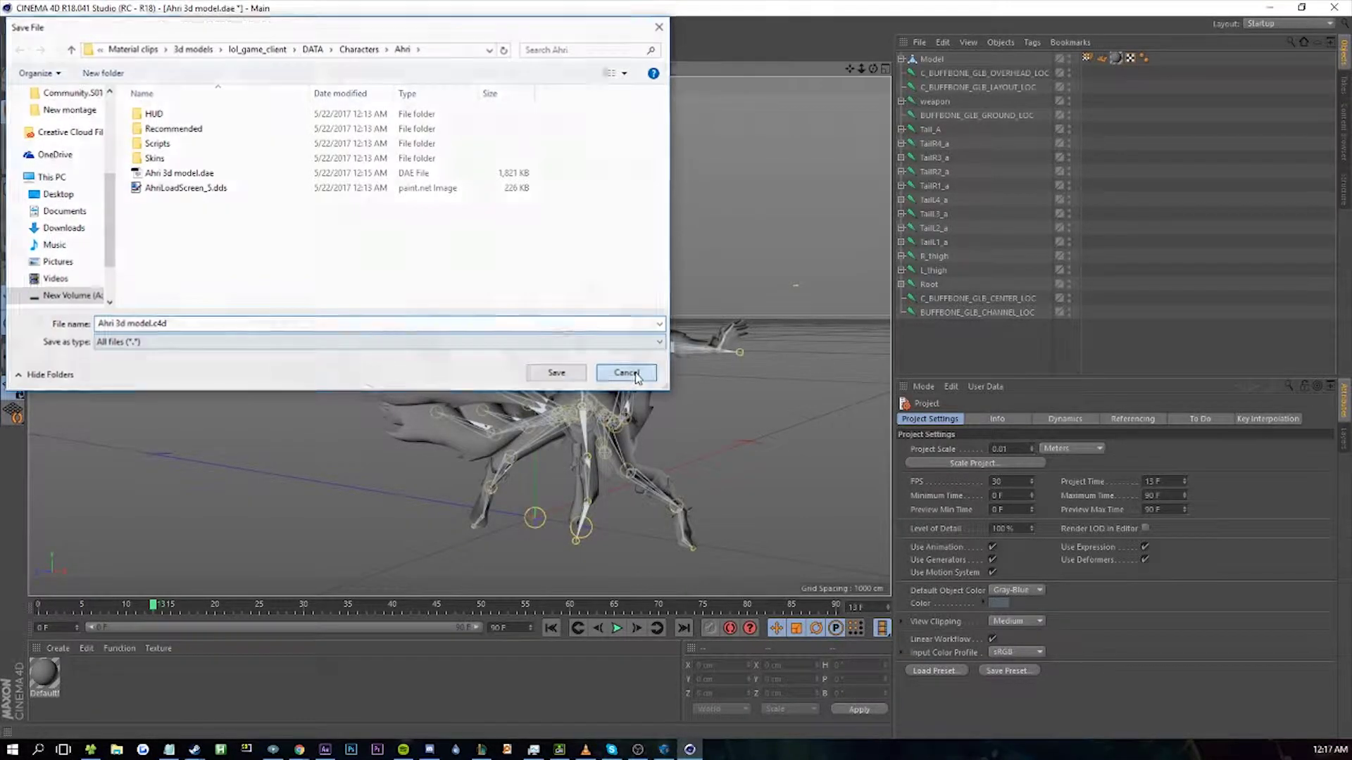
click(627, 372)
- Export the posed Ahri model as the Wavefront OBJ file Ahri 3d model.obj in the Ahri folder with the default export options
click(12, 23)
mouse_move(126, 282)
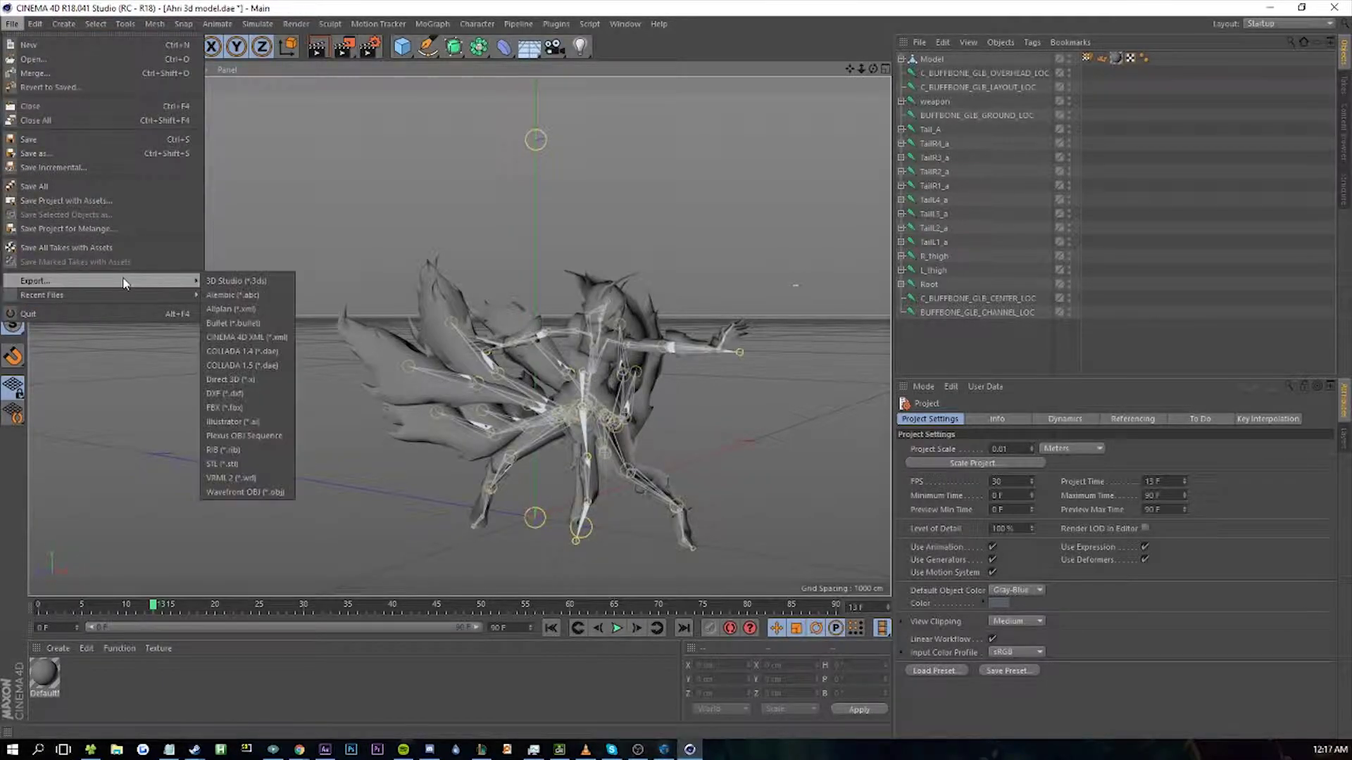
click(248, 493)
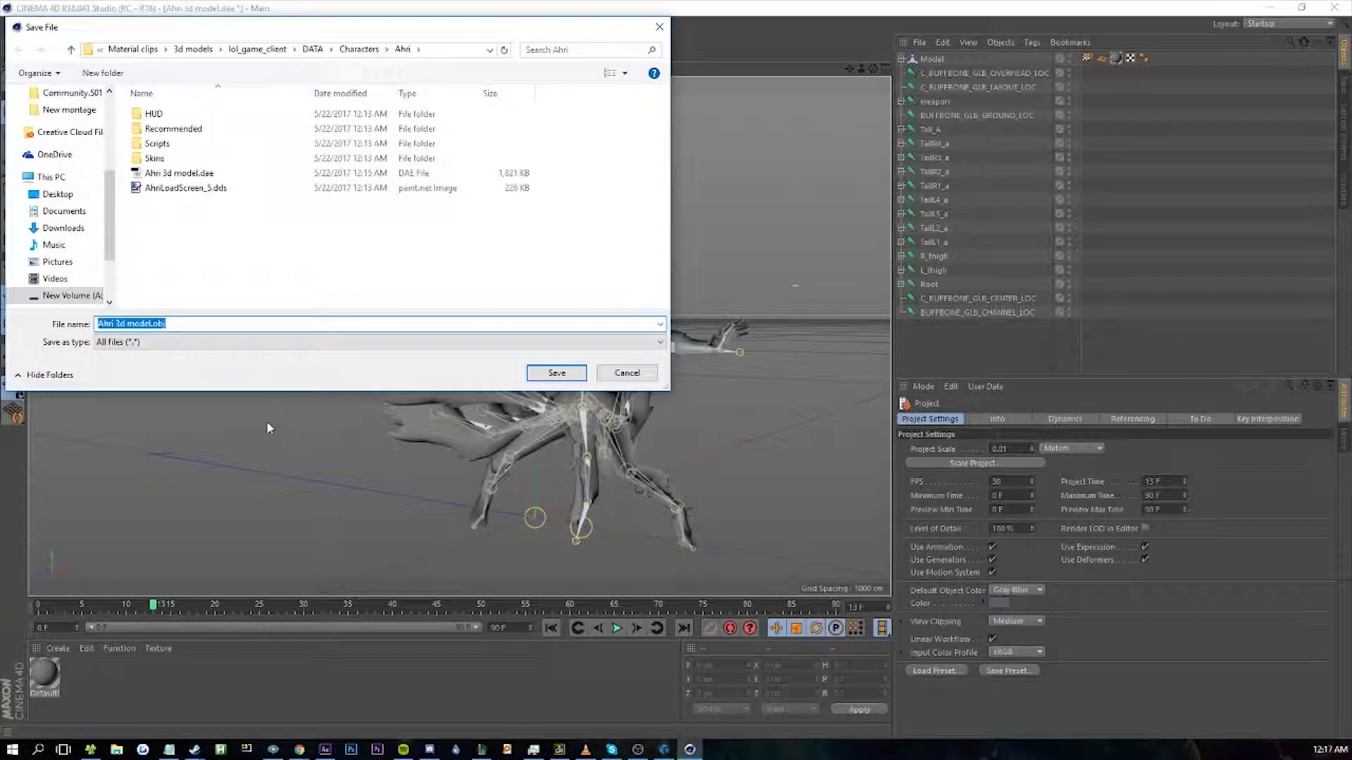
click(556, 373)
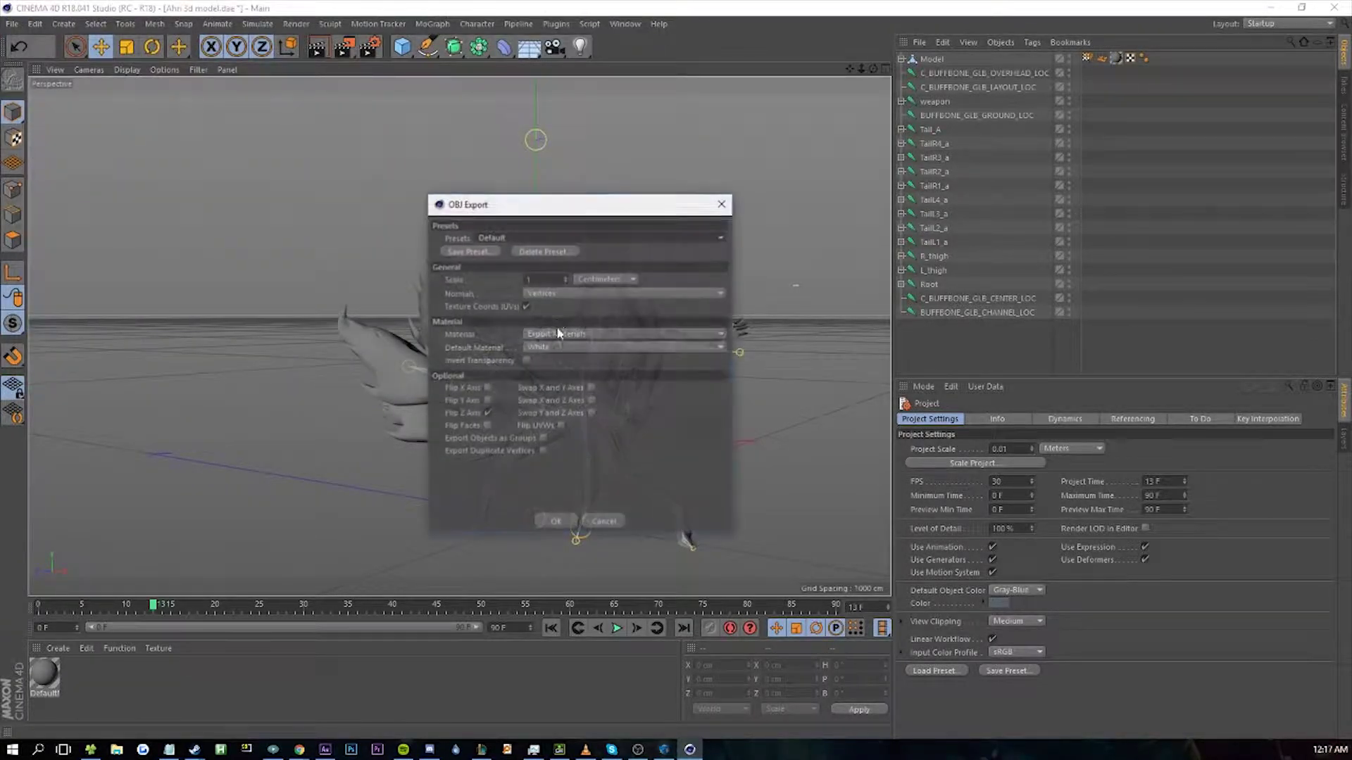
click(555, 522)
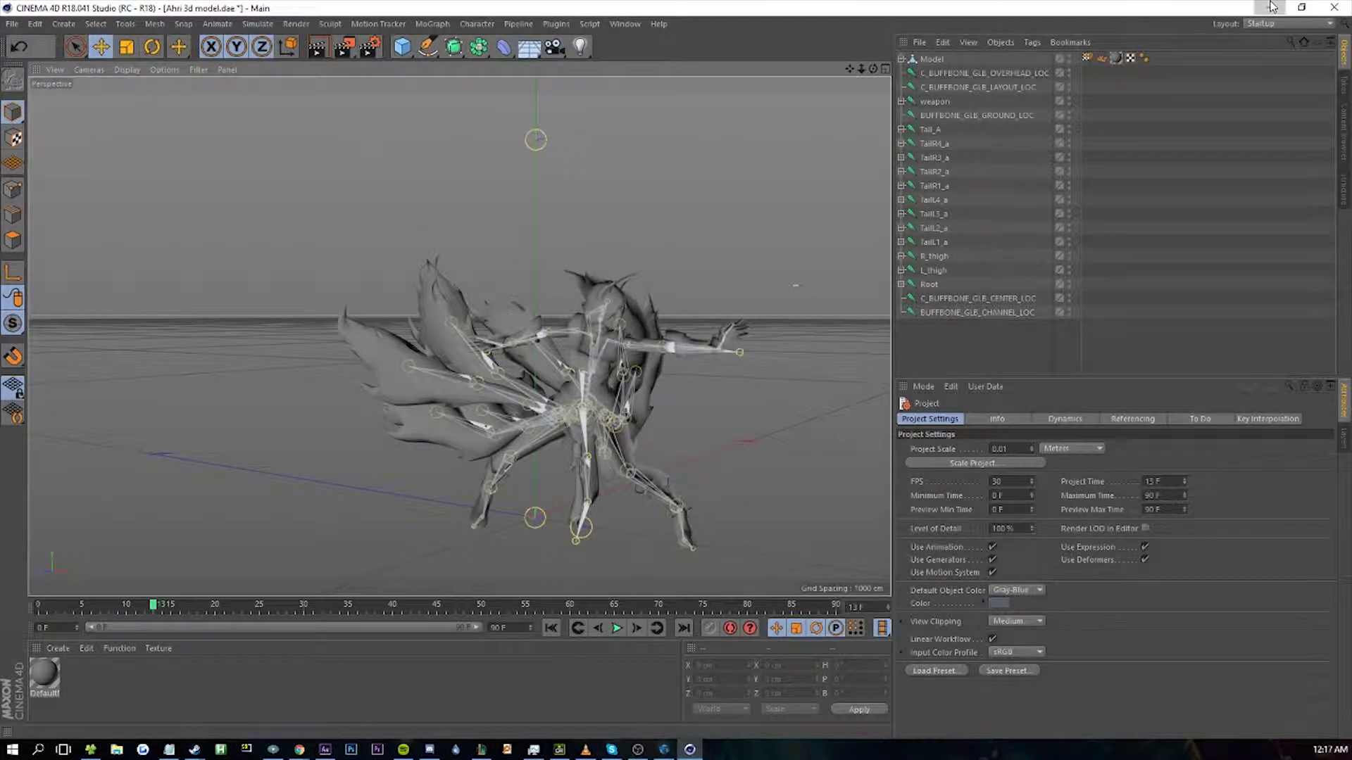
- Switch from Cinema 4D to After Effects and add a 1920 x 1080 px white solid to Comp 1
click(1271, 7)
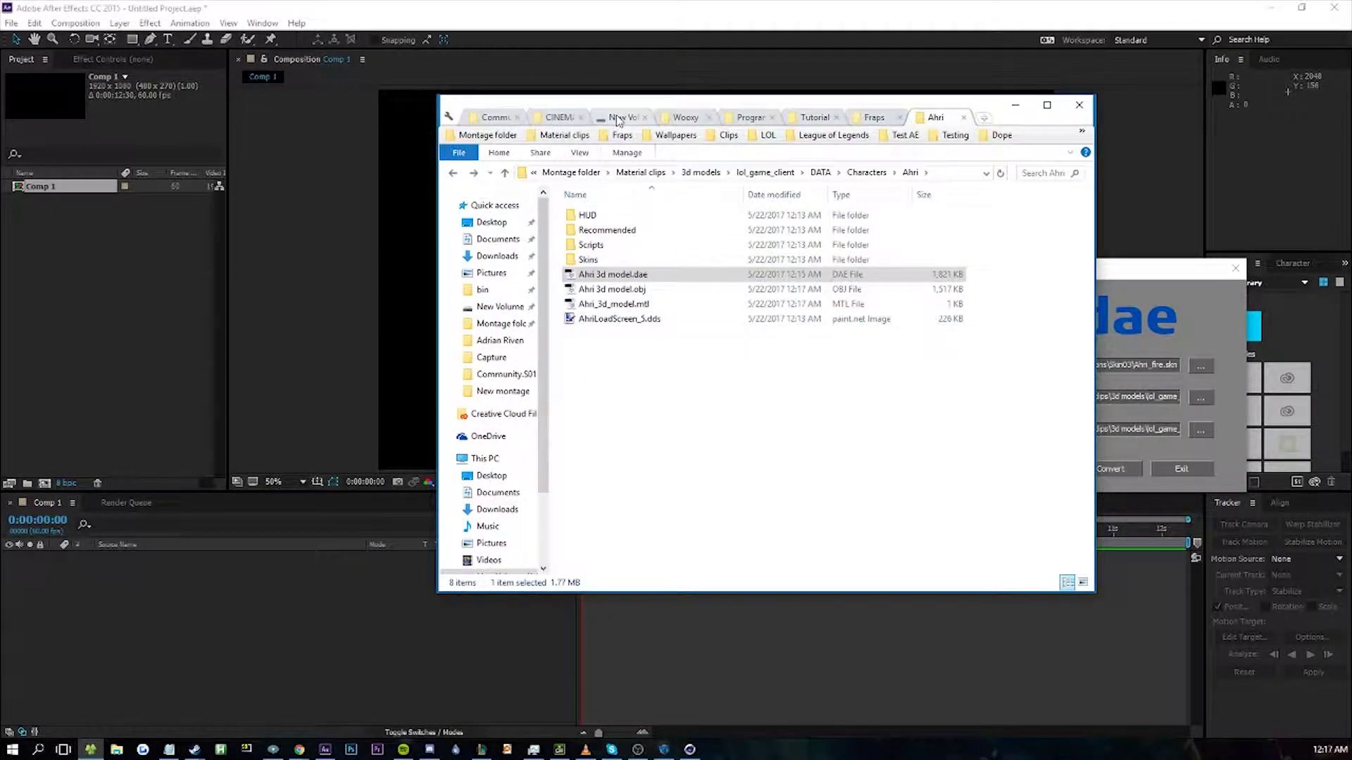
drag(659, 113, 789, 112)
click(221, 618)
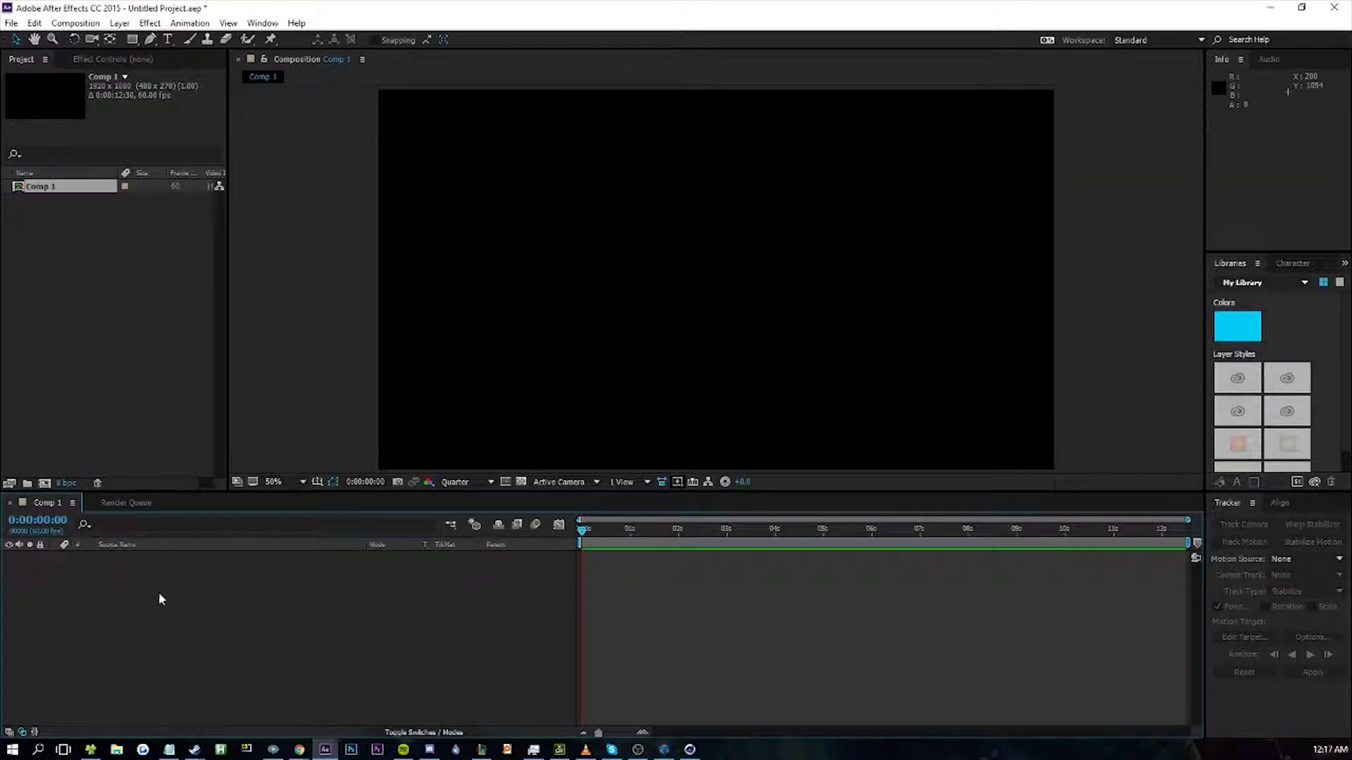
right_click(171, 461)
mouse_move(205, 465)
click(394, 504)
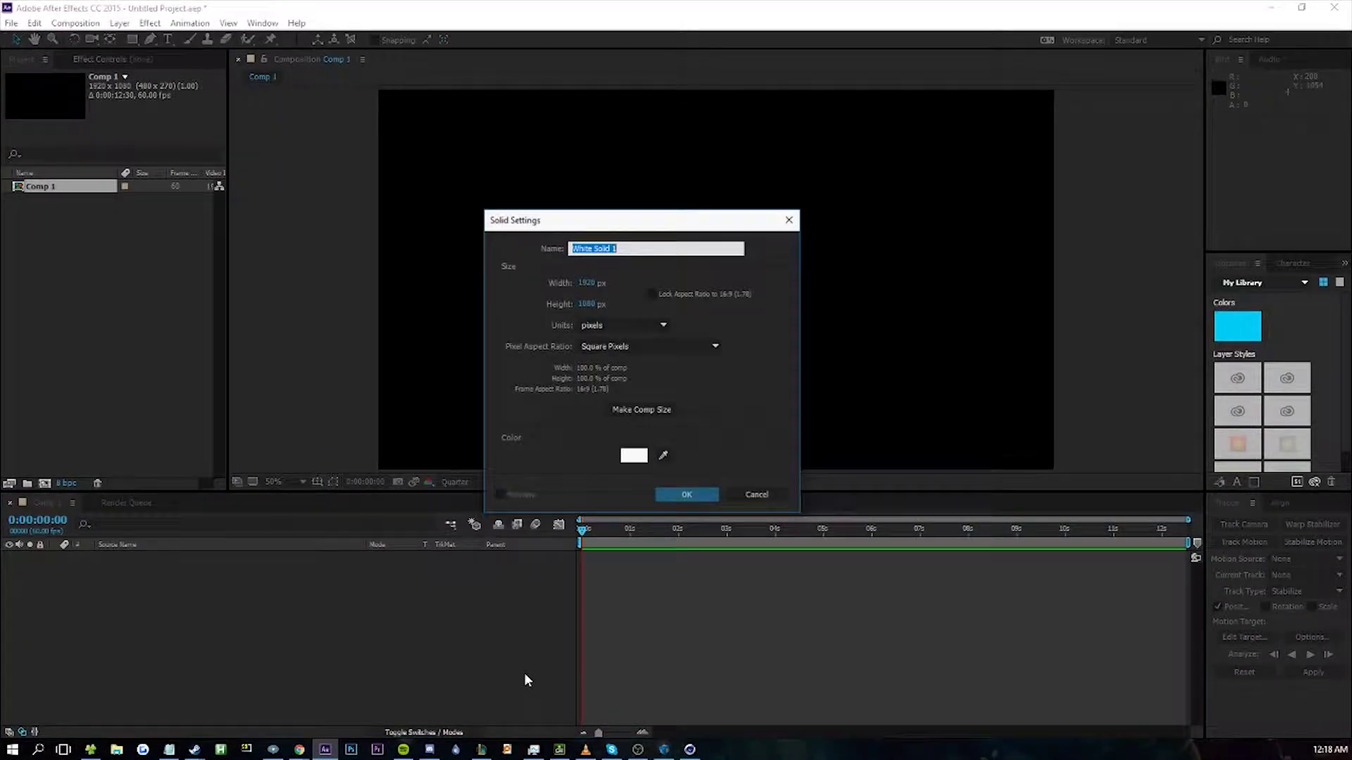
click(686, 494)
- Find the Element effect in the FX Console search and apply it to the white solid
key(ctrl+space)
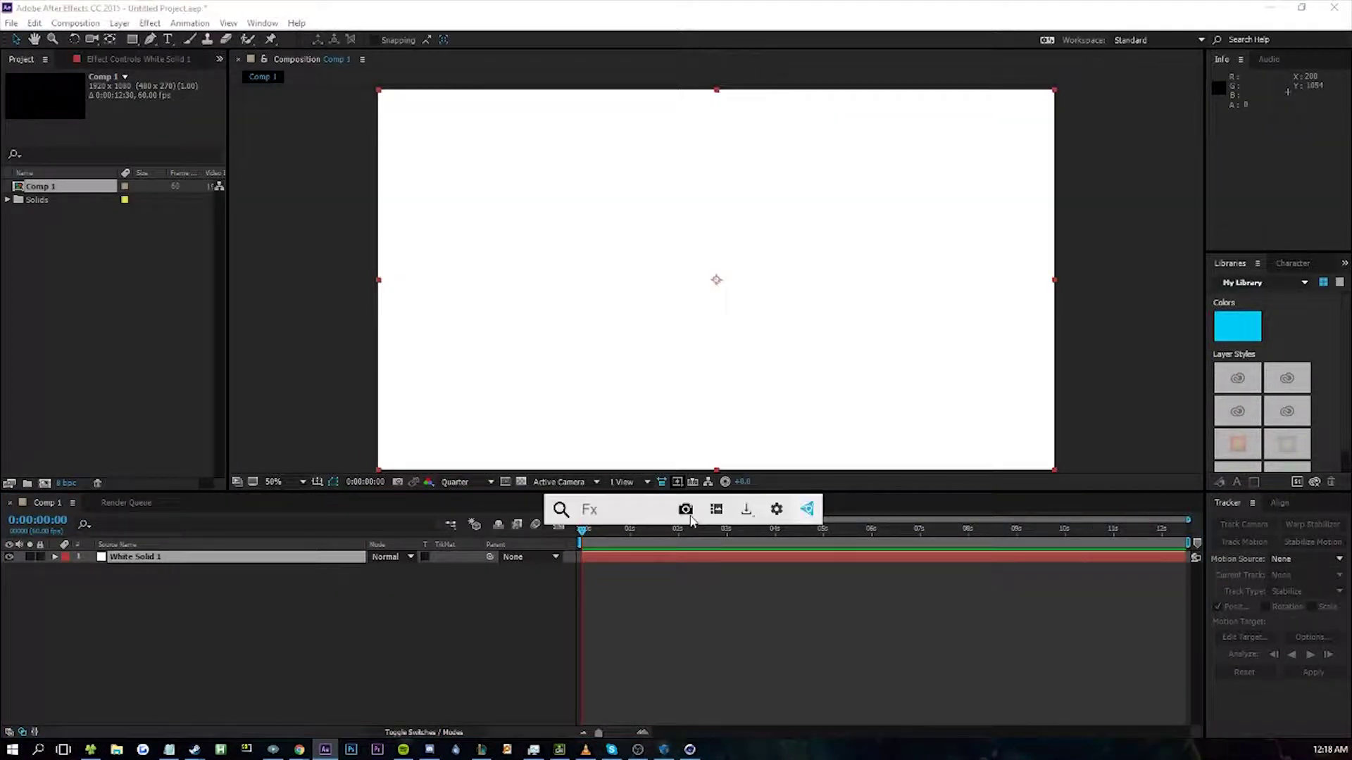
text(elem)
key(Return)
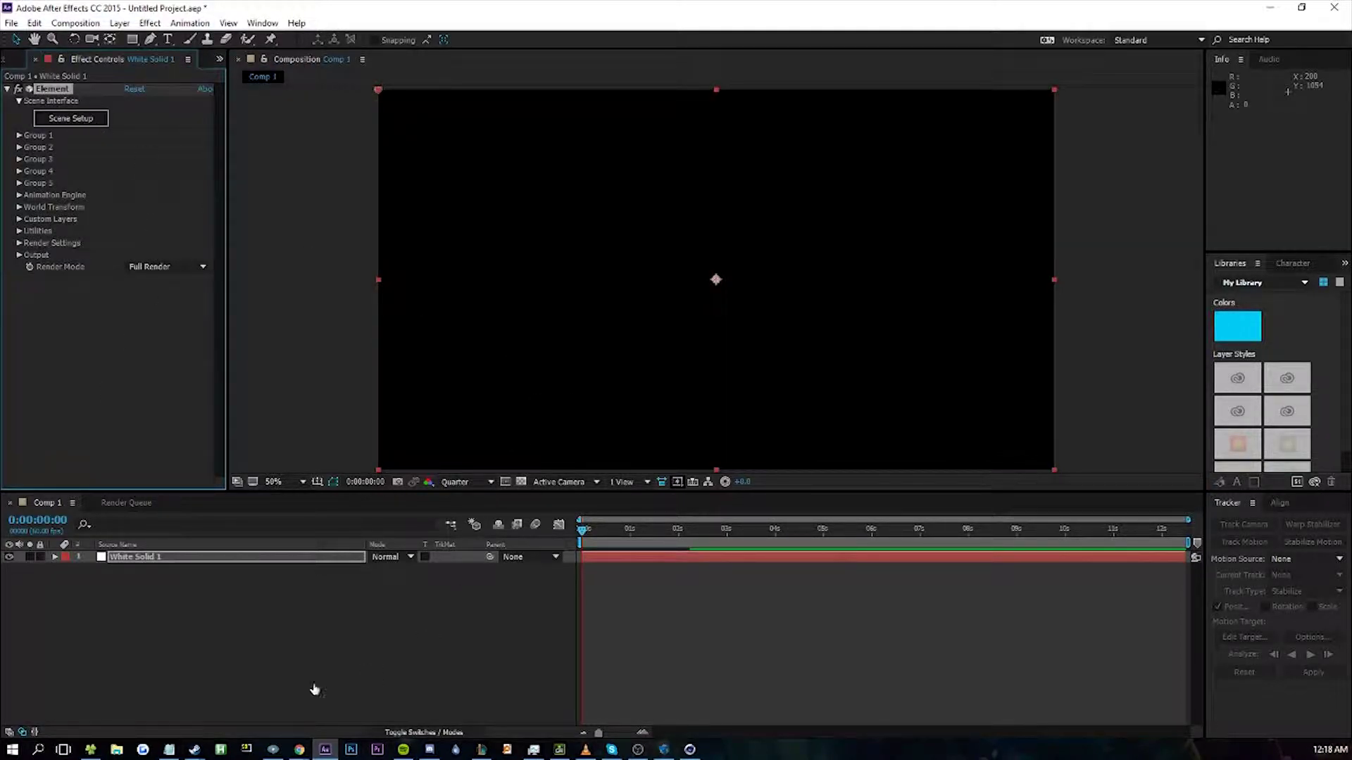
- Open Element's Scene Setup, start a 3D object import and browse to Montage folder > Material clips on New Volume (A:)
mouse_move(93, 750)
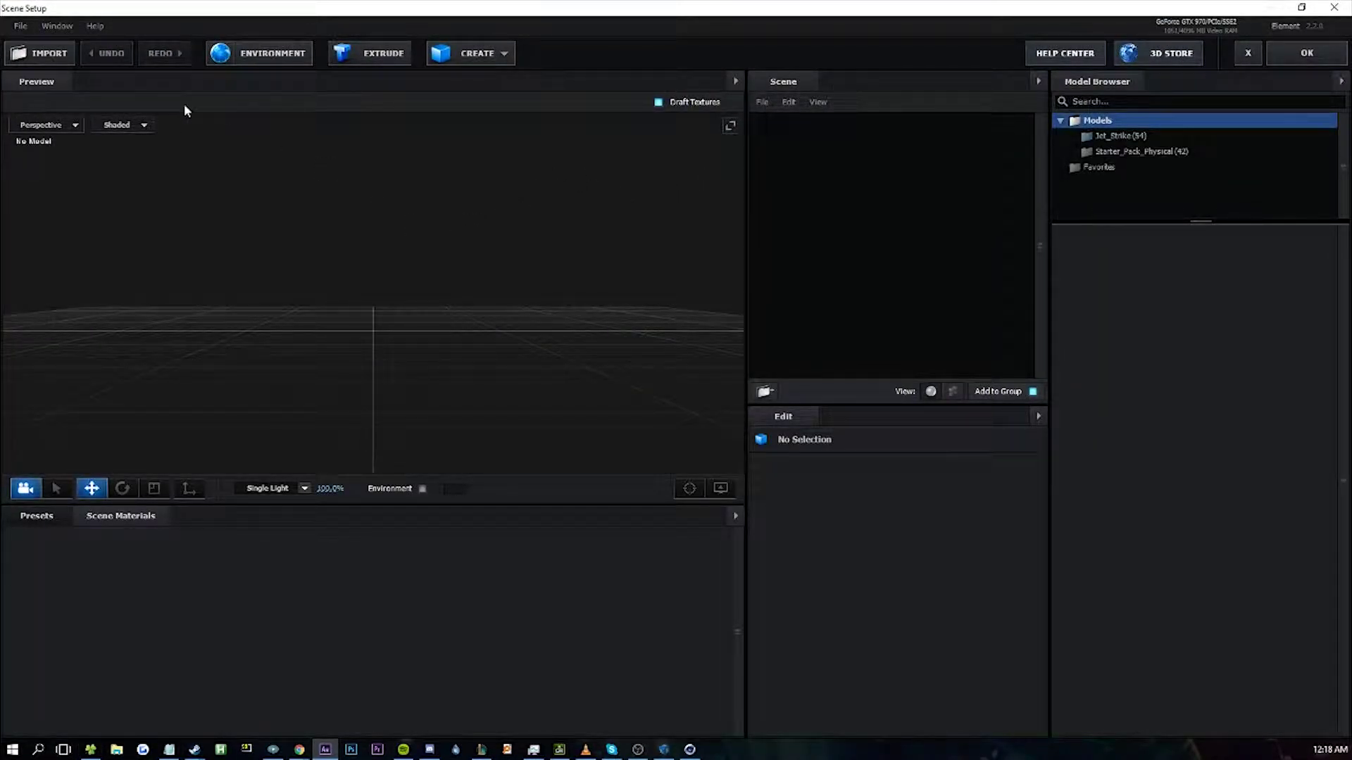
click(44, 55)
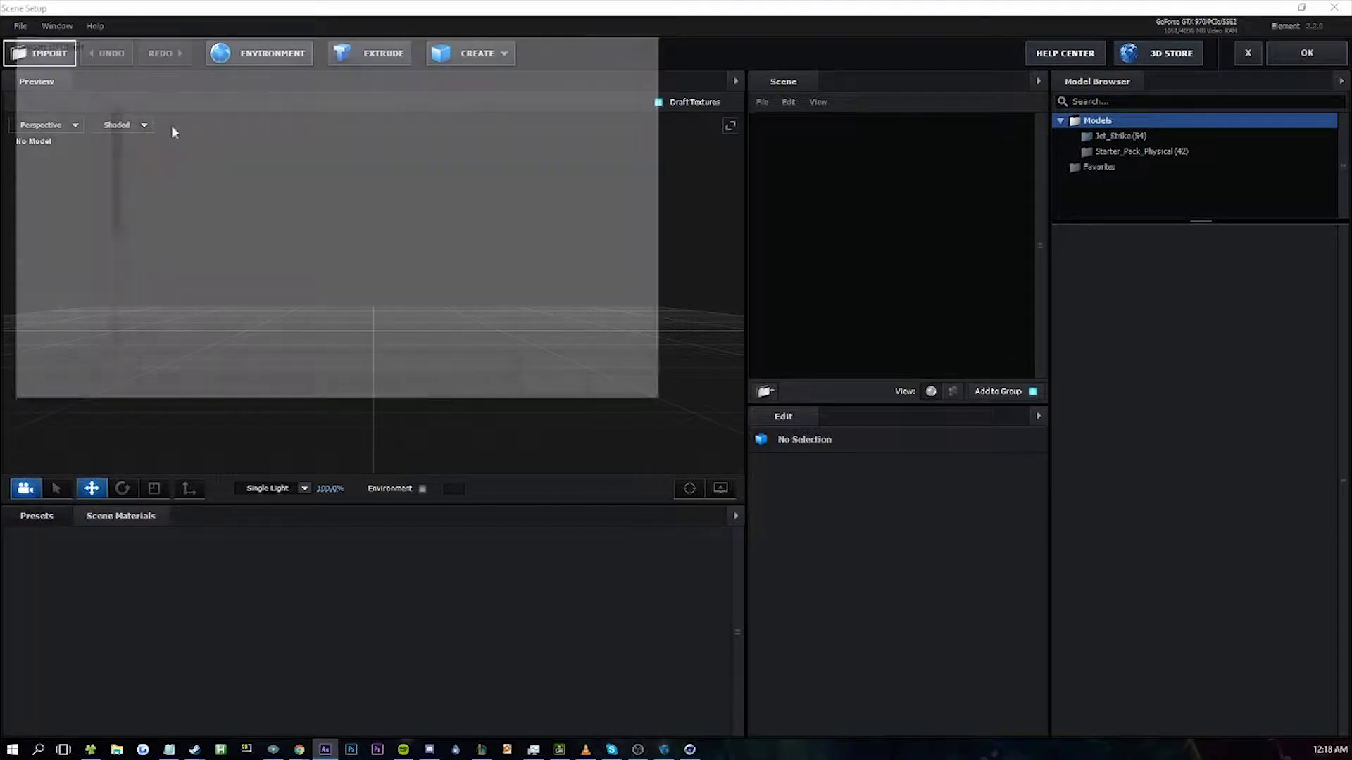
click(320, 142)
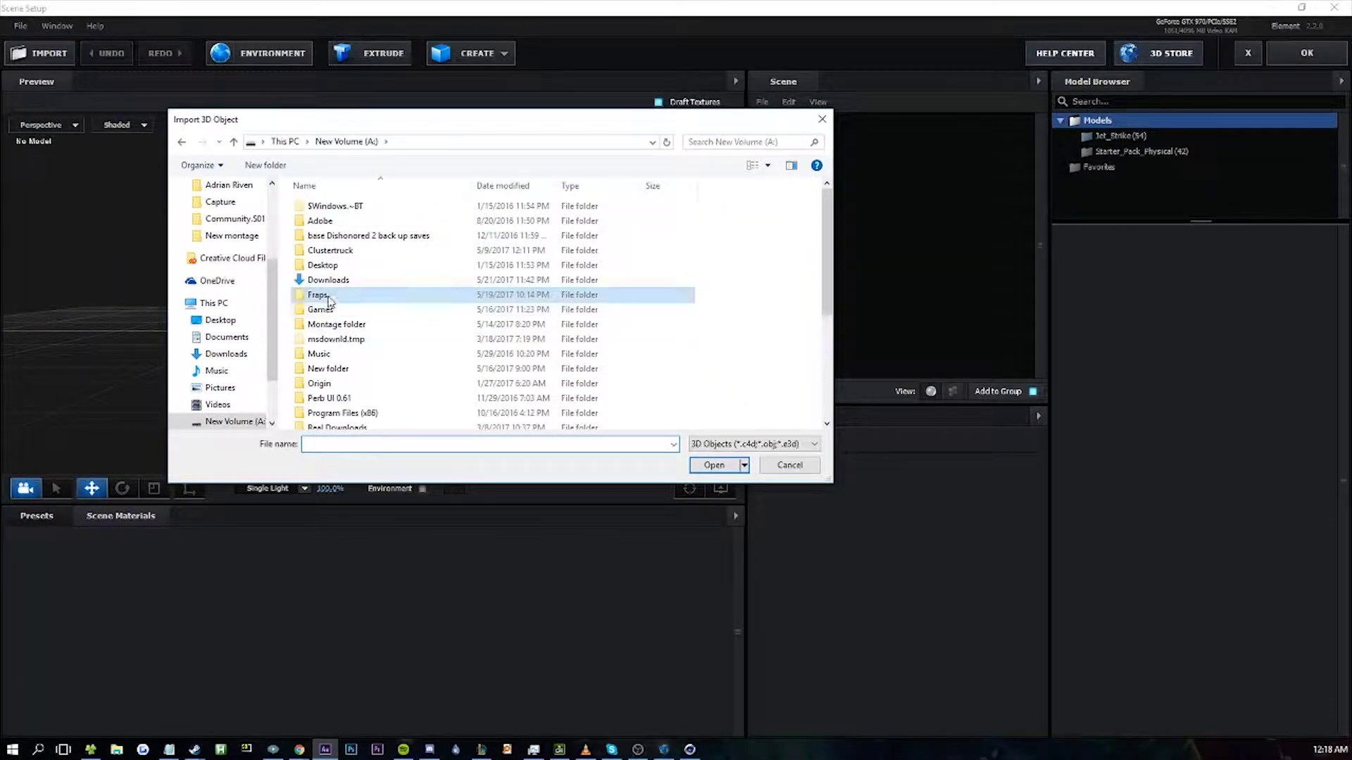
scroll(348, 330, down, 1)
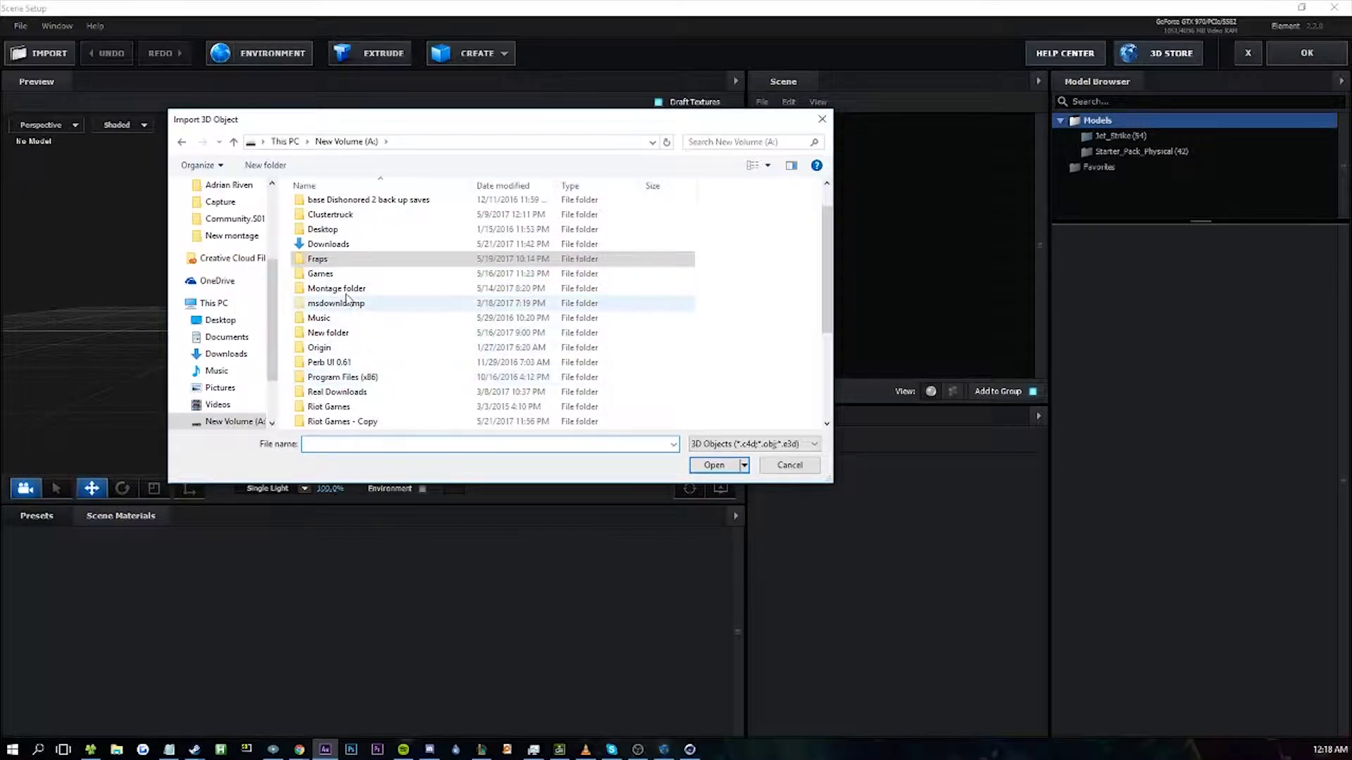
scroll(339, 336, up, 1)
double_click(347, 325)
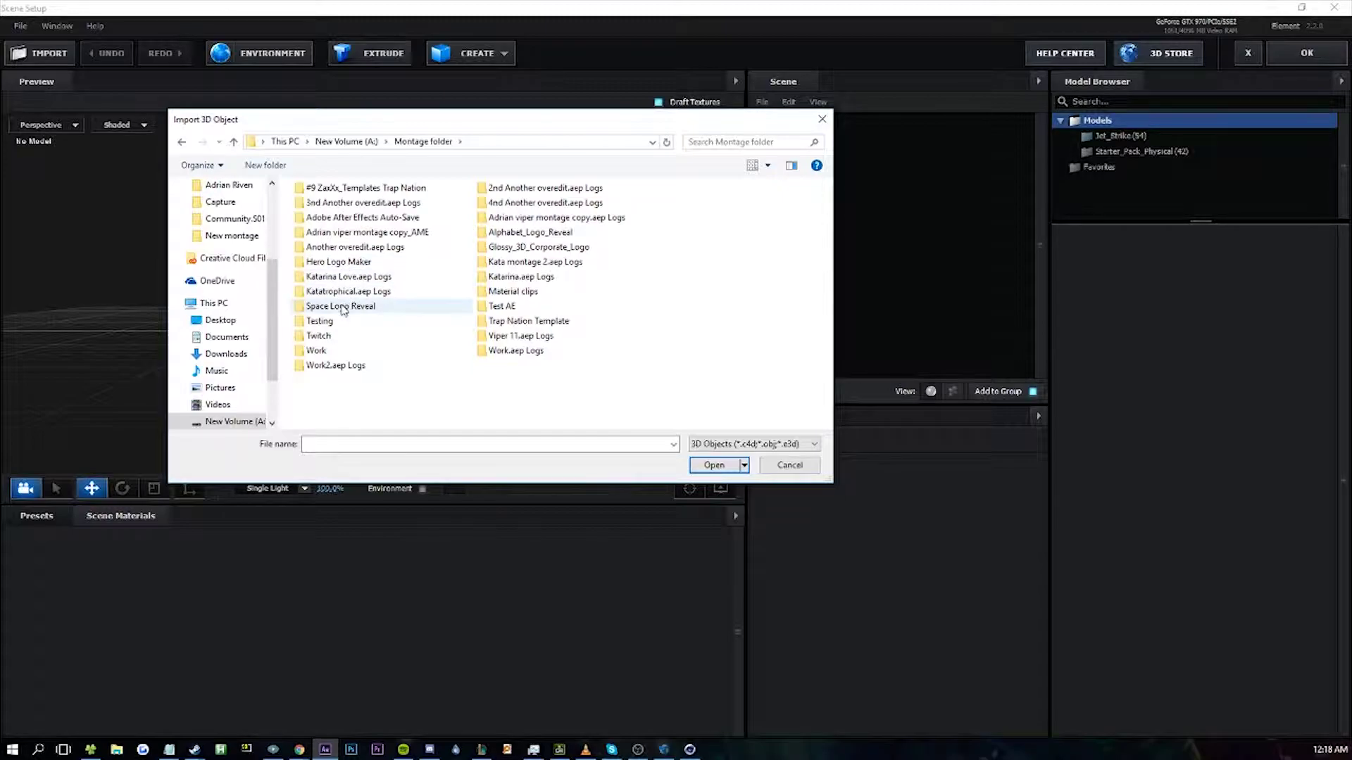
double_click(516, 291)
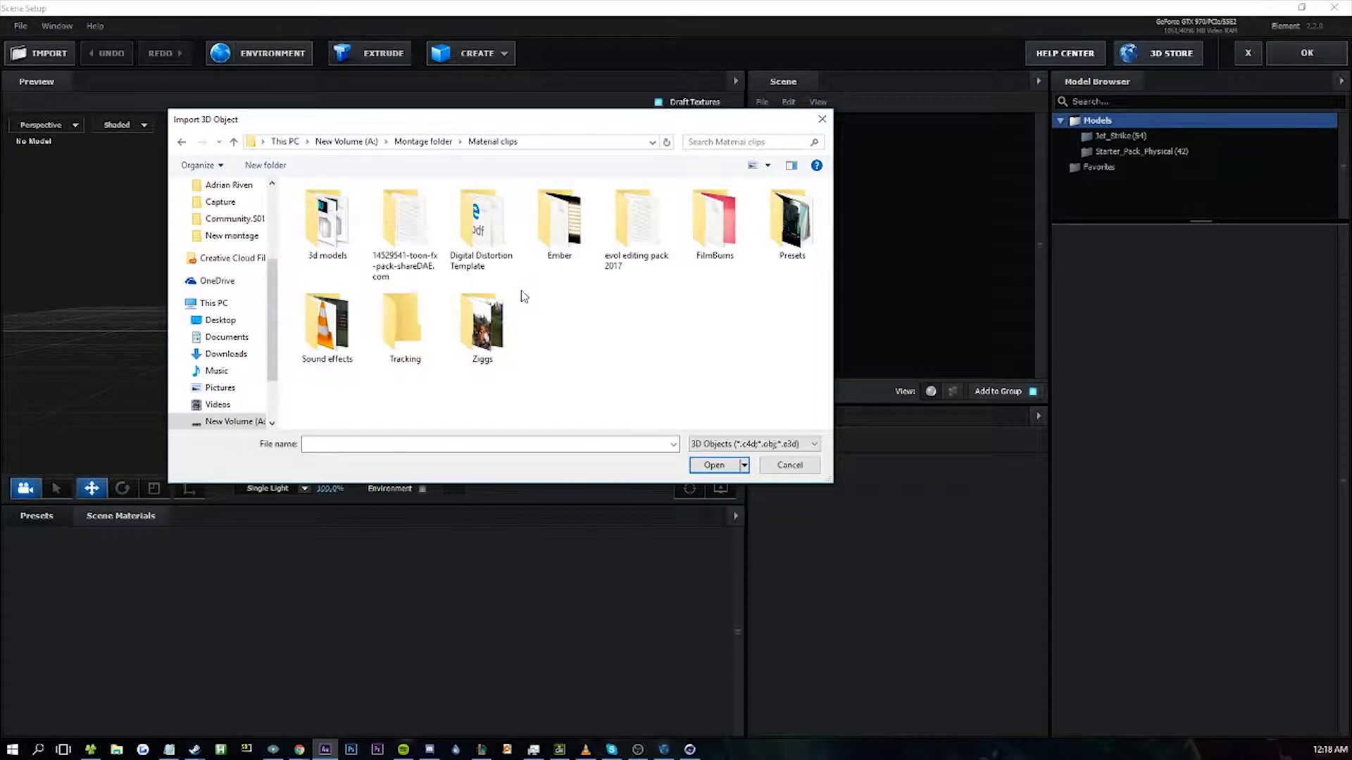
- Import Ahri 3d model.obj from 3d models > lol_game_client > DATA > Characters > Ahri with the default import preferences
double_click(339, 207)
double_click(345, 207)
double_click(359, 212)
double_click(351, 208)
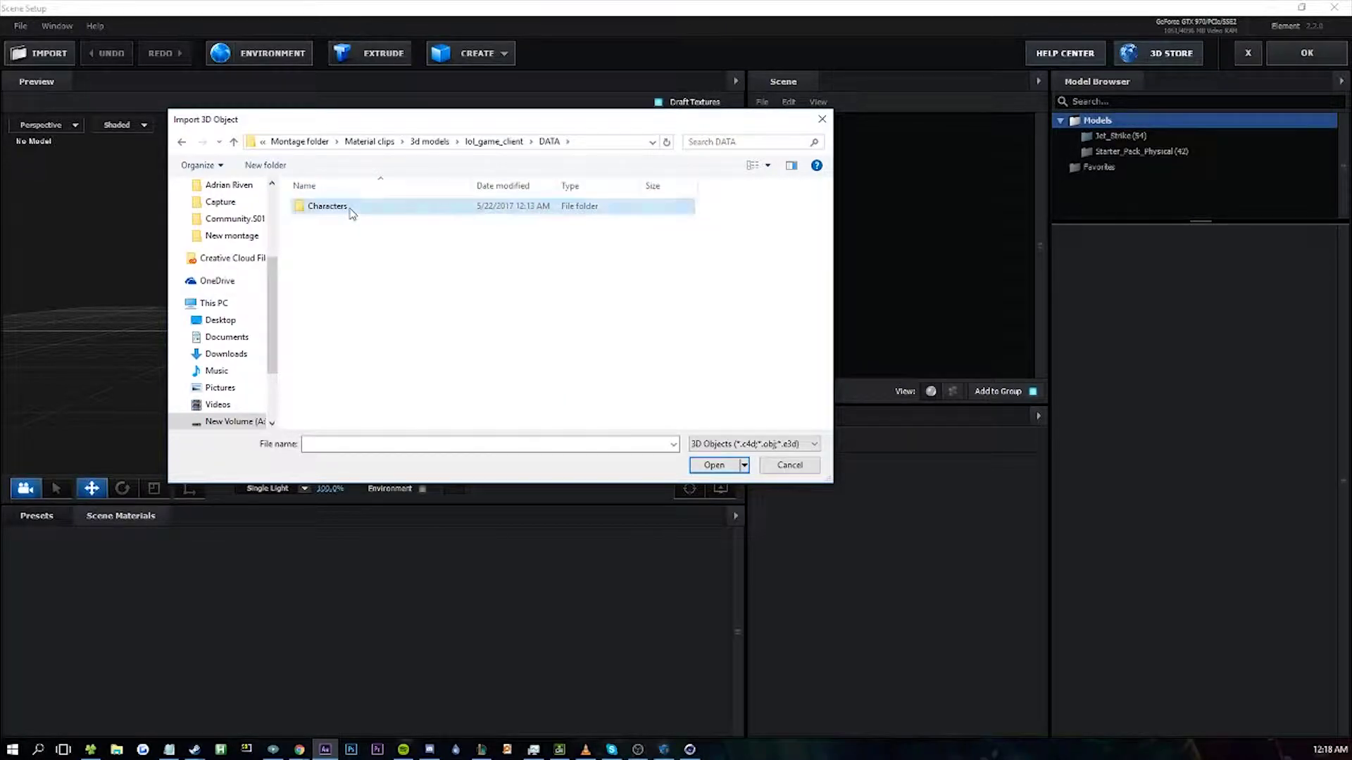
double_click(348, 208)
click(367, 264)
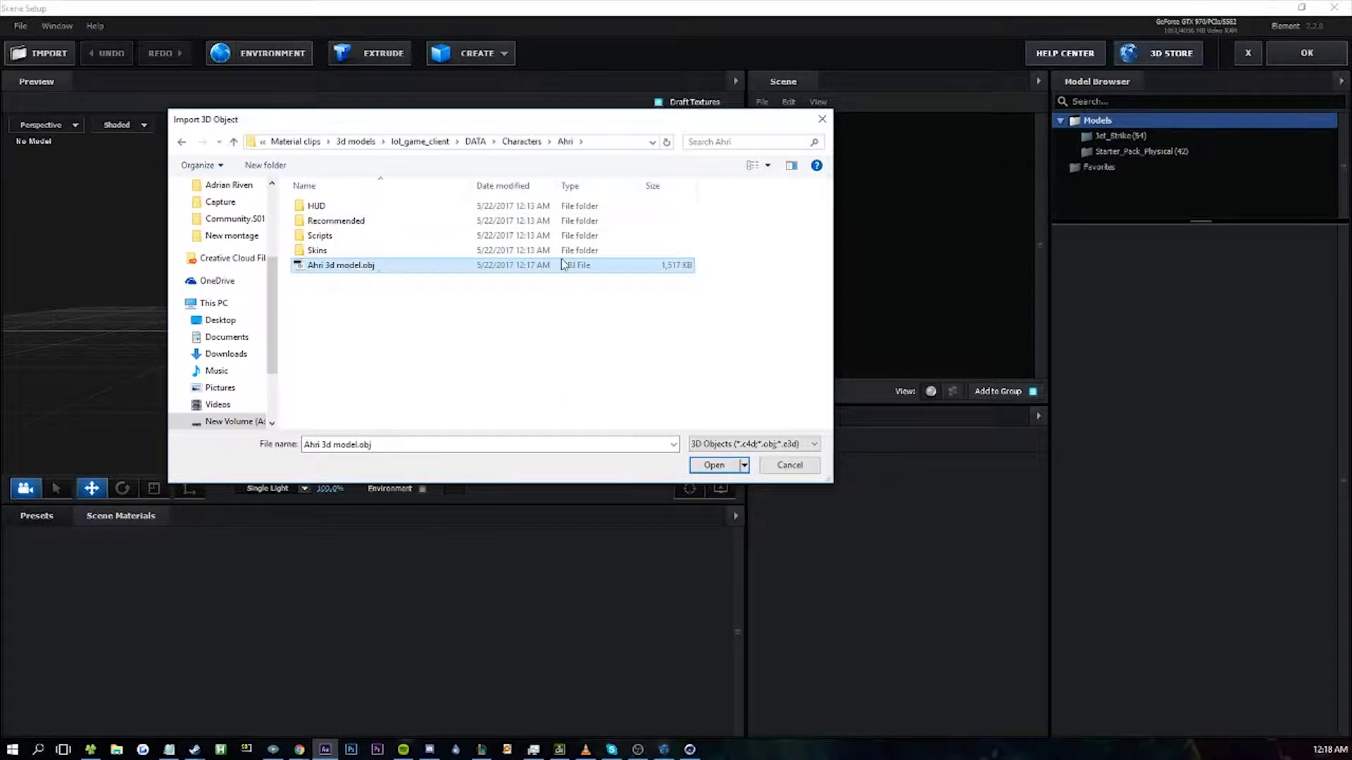
click(713, 465)
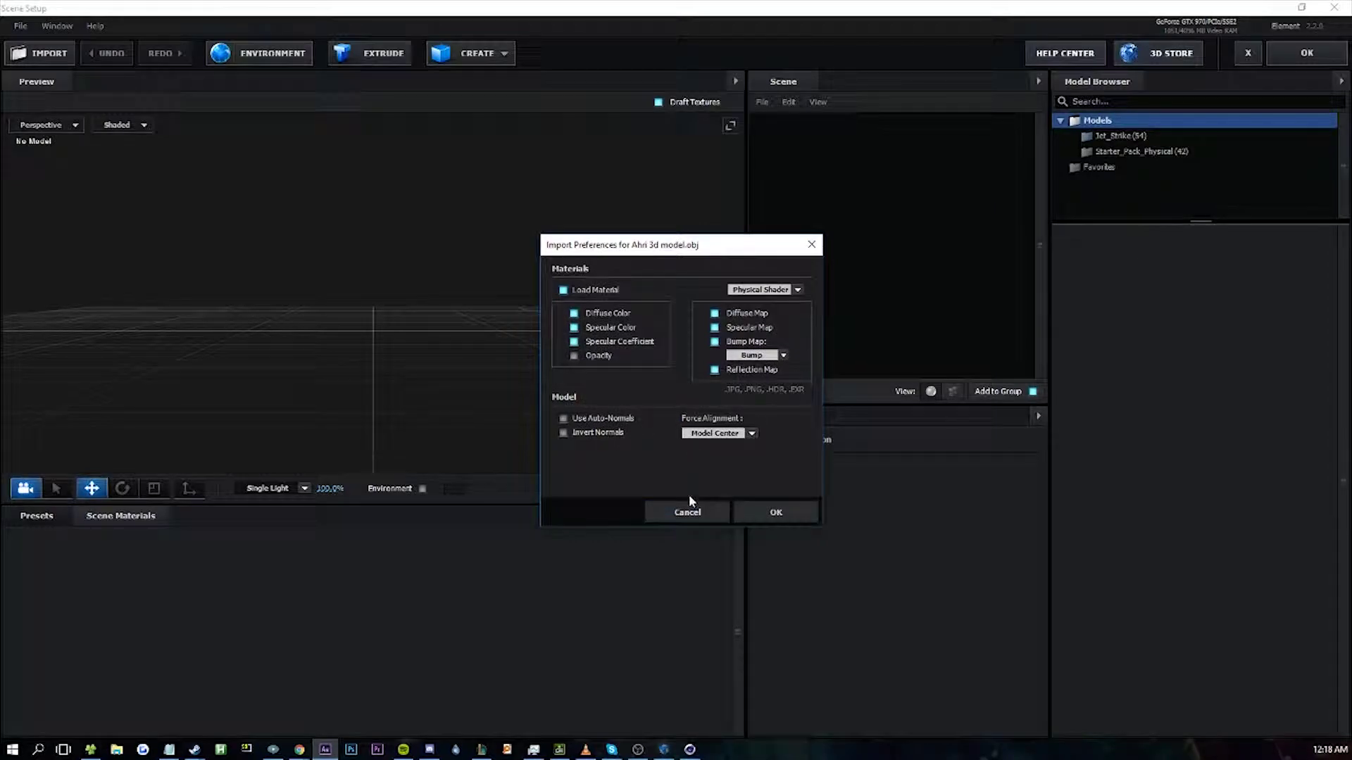
click(768, 513)
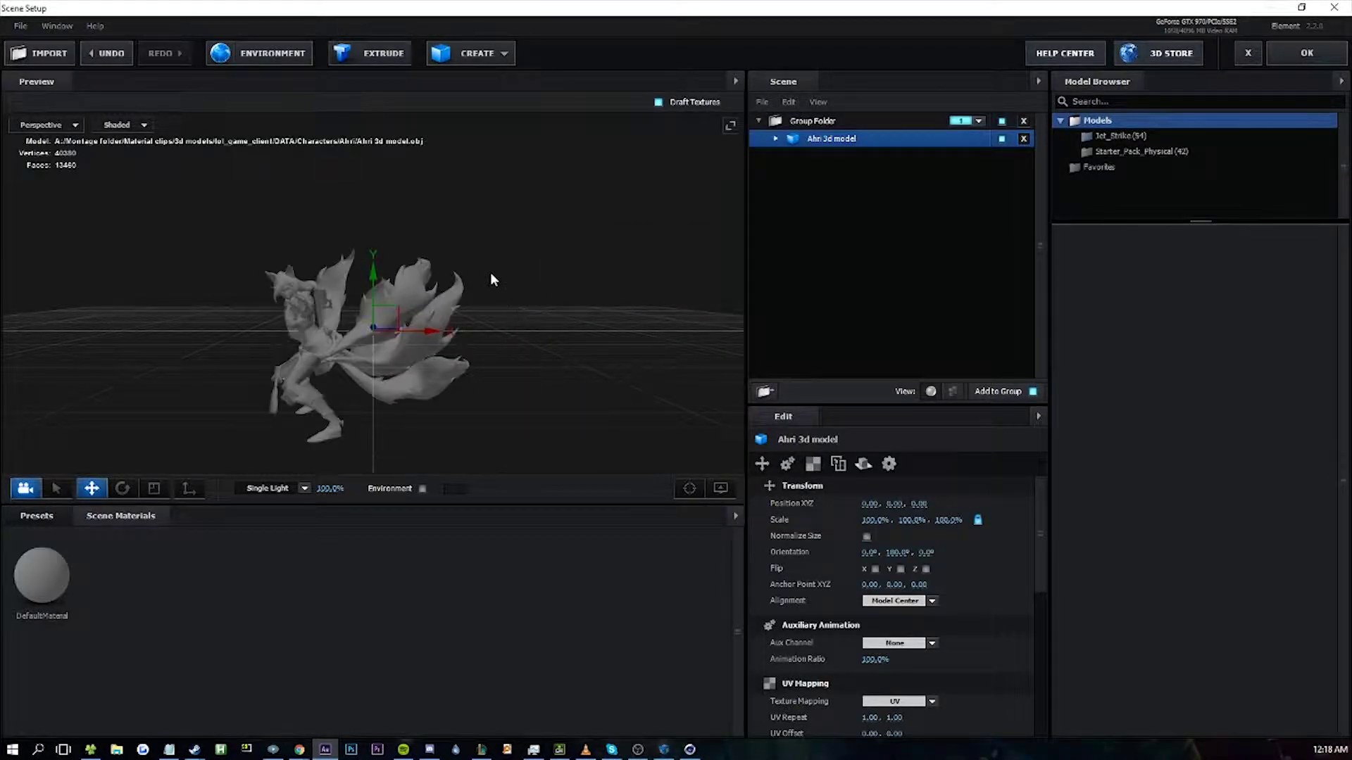
- Expand the Ahri 3d model in the scene, select its DefaultMaterial and start loading a texture for the diffuse channel
click(606, 305)
drag(472, 239, 590, 260)
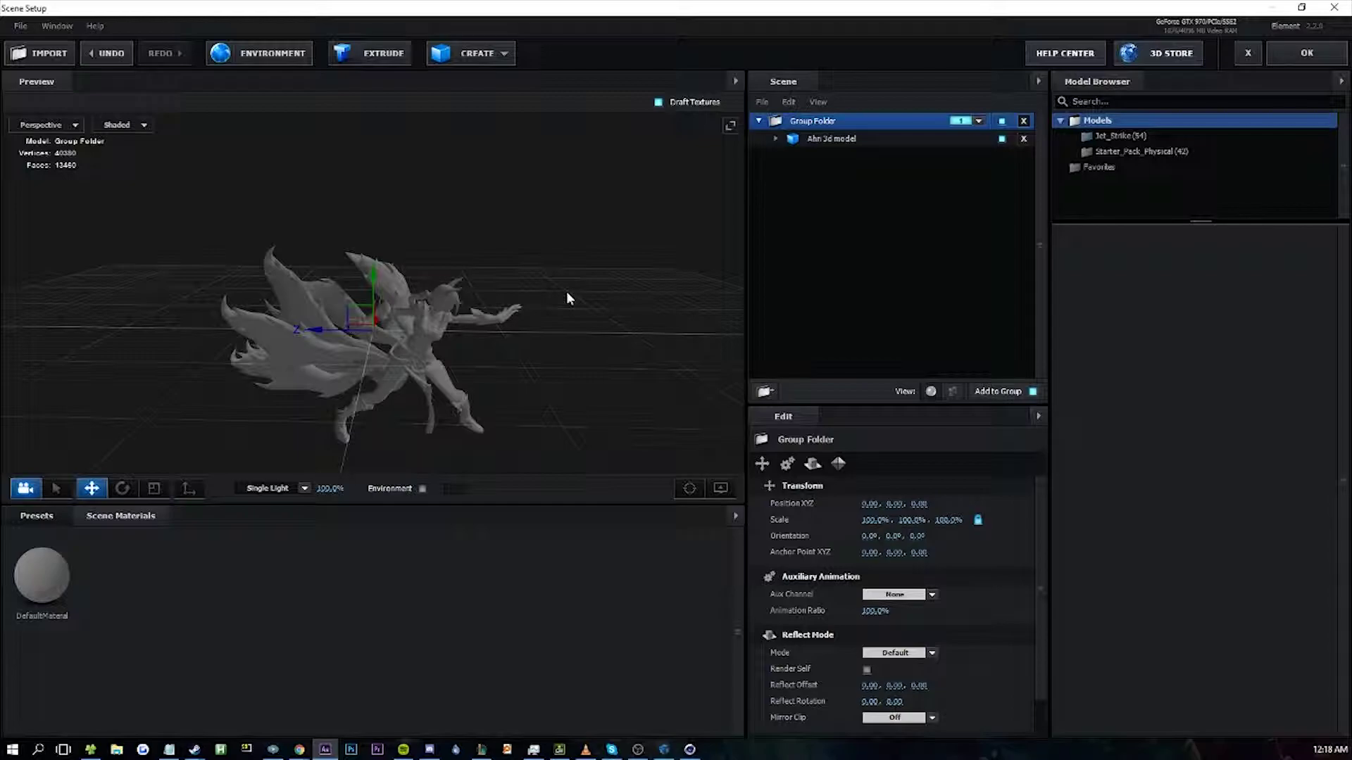
mouse_move(477, 257)
mouse_down()
mouse_move(490, 256)
mouse_move(465, 266)
mouse_up()
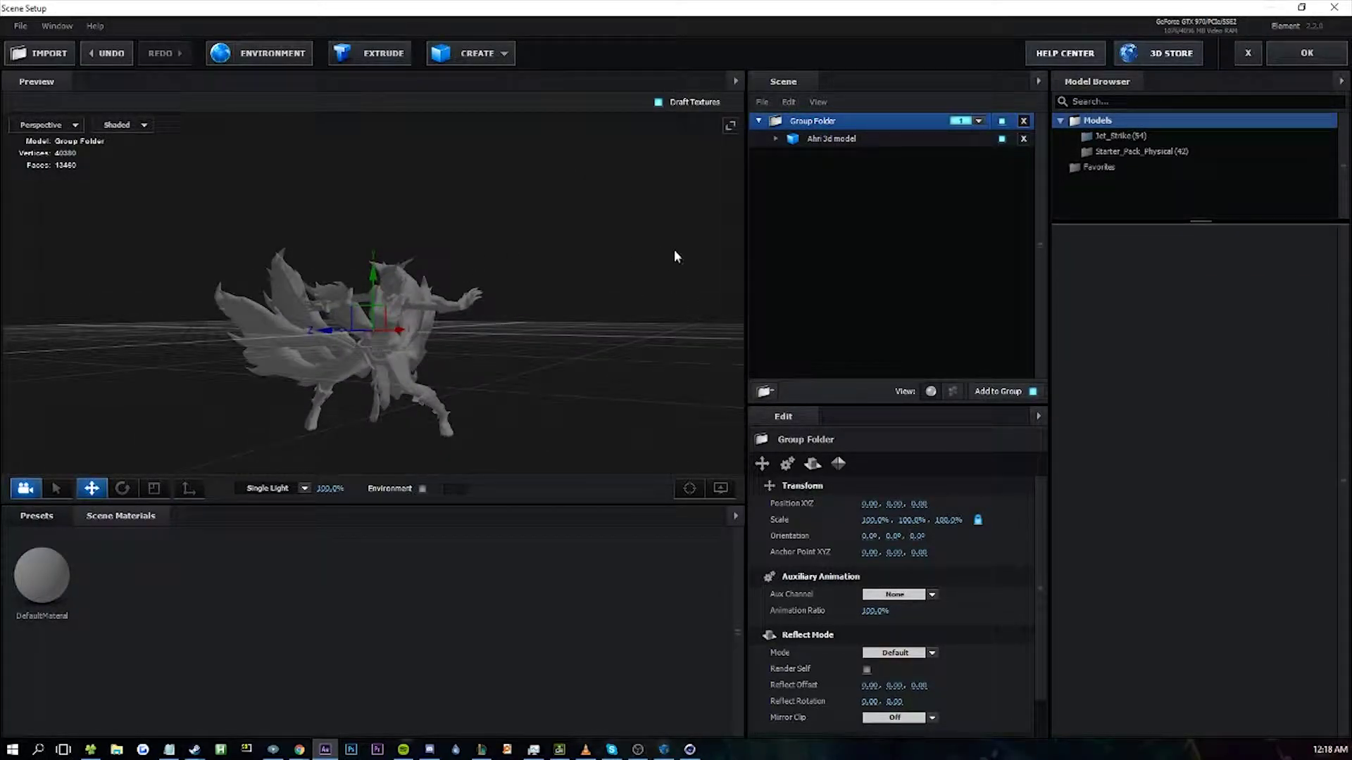
click(830, 138)
click(775, 138)
click(876, 159)
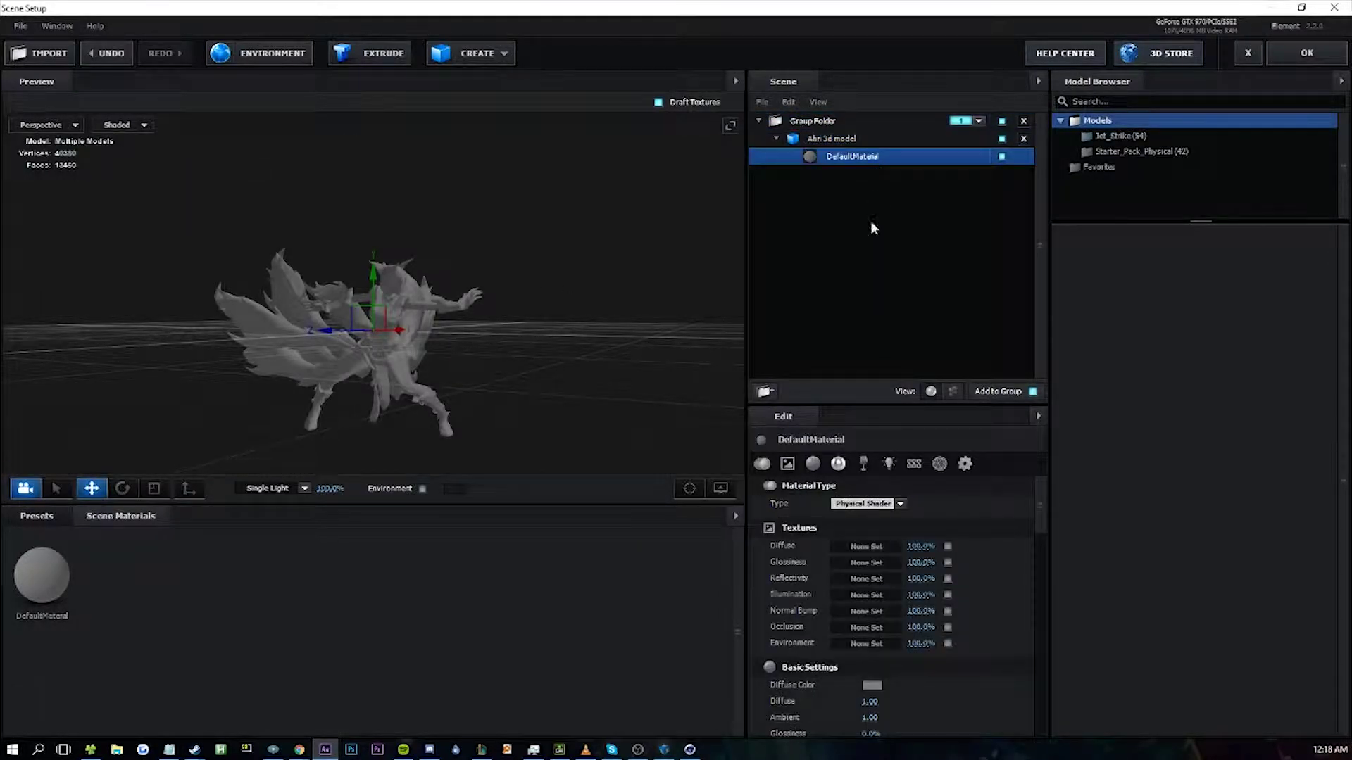
click(862, 547)
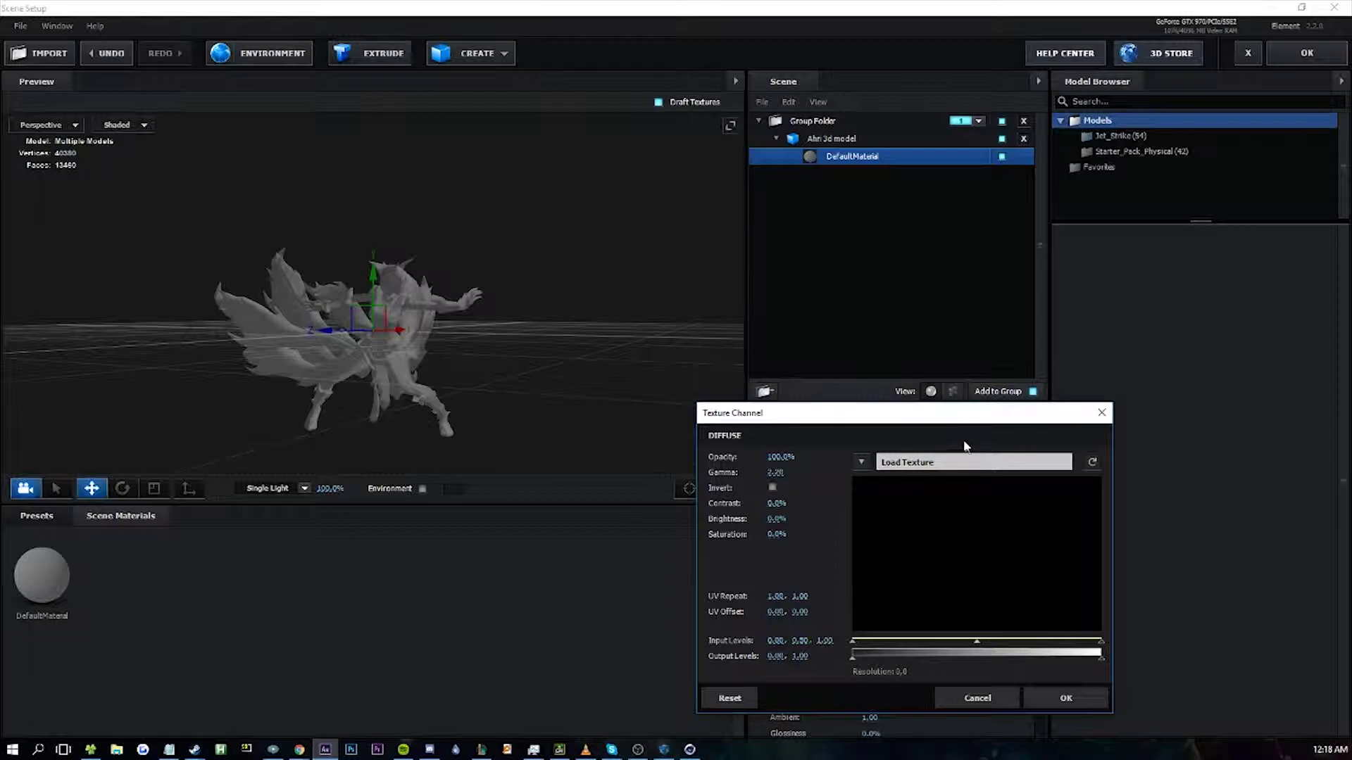
click(936, 462)
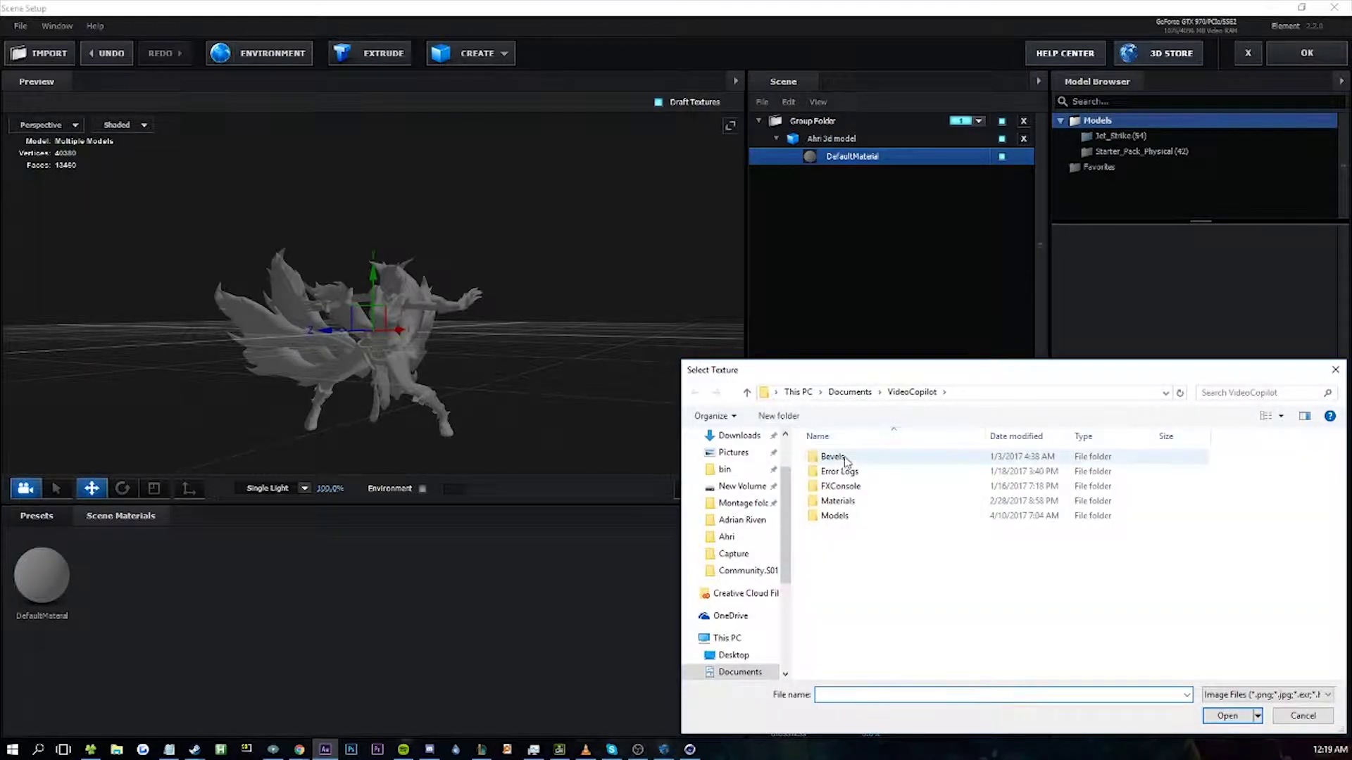
- Browse for the texture on New Volume (A:) down to the Skin03 folder inside Ahri's Skins folder
click(798, 390)
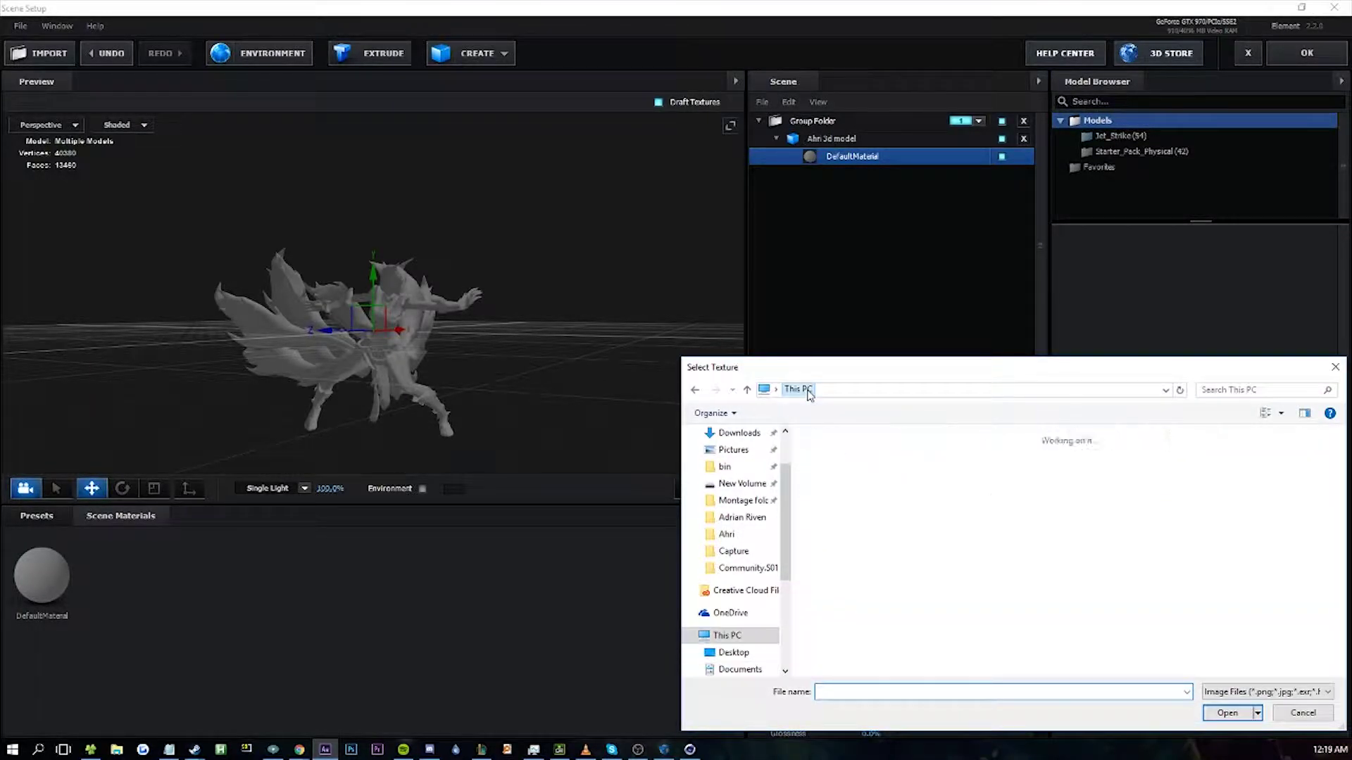
double_click(863, 560)
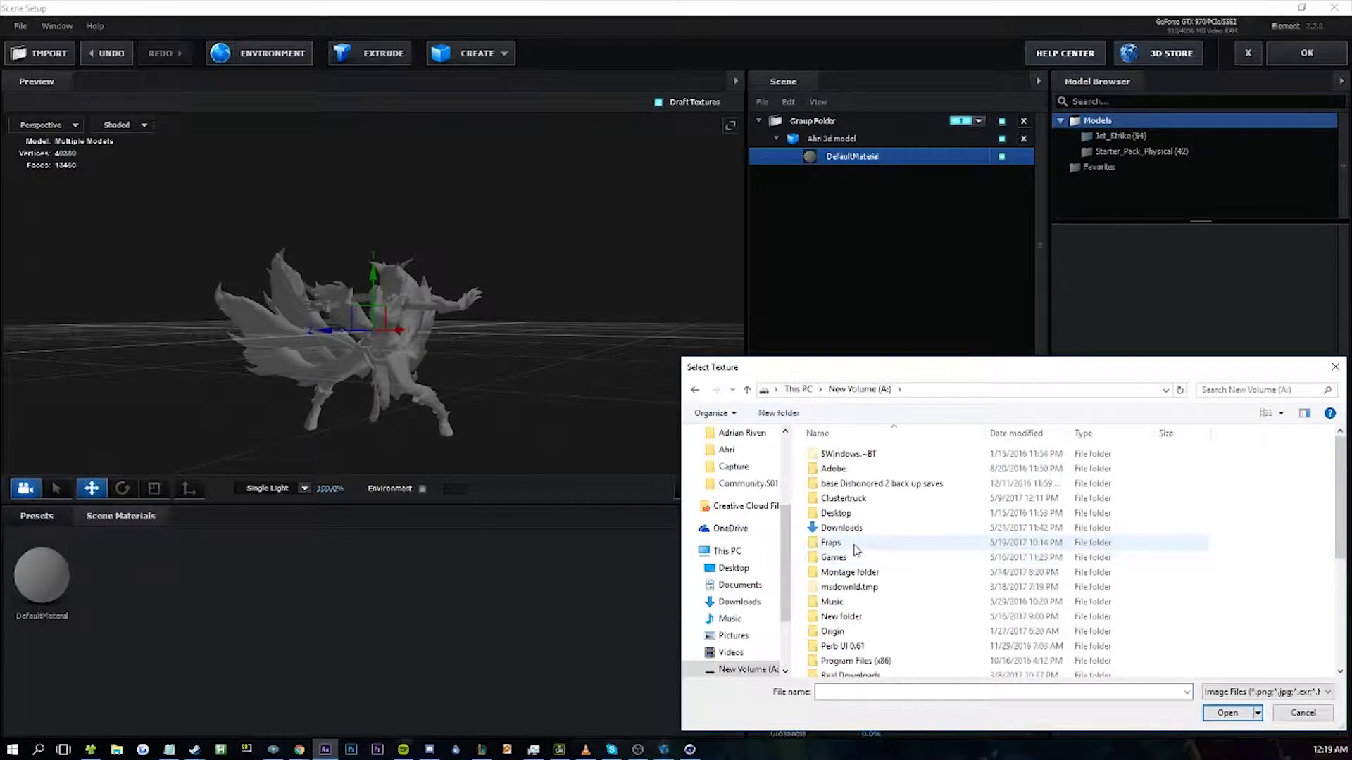
double_click(859, 573)
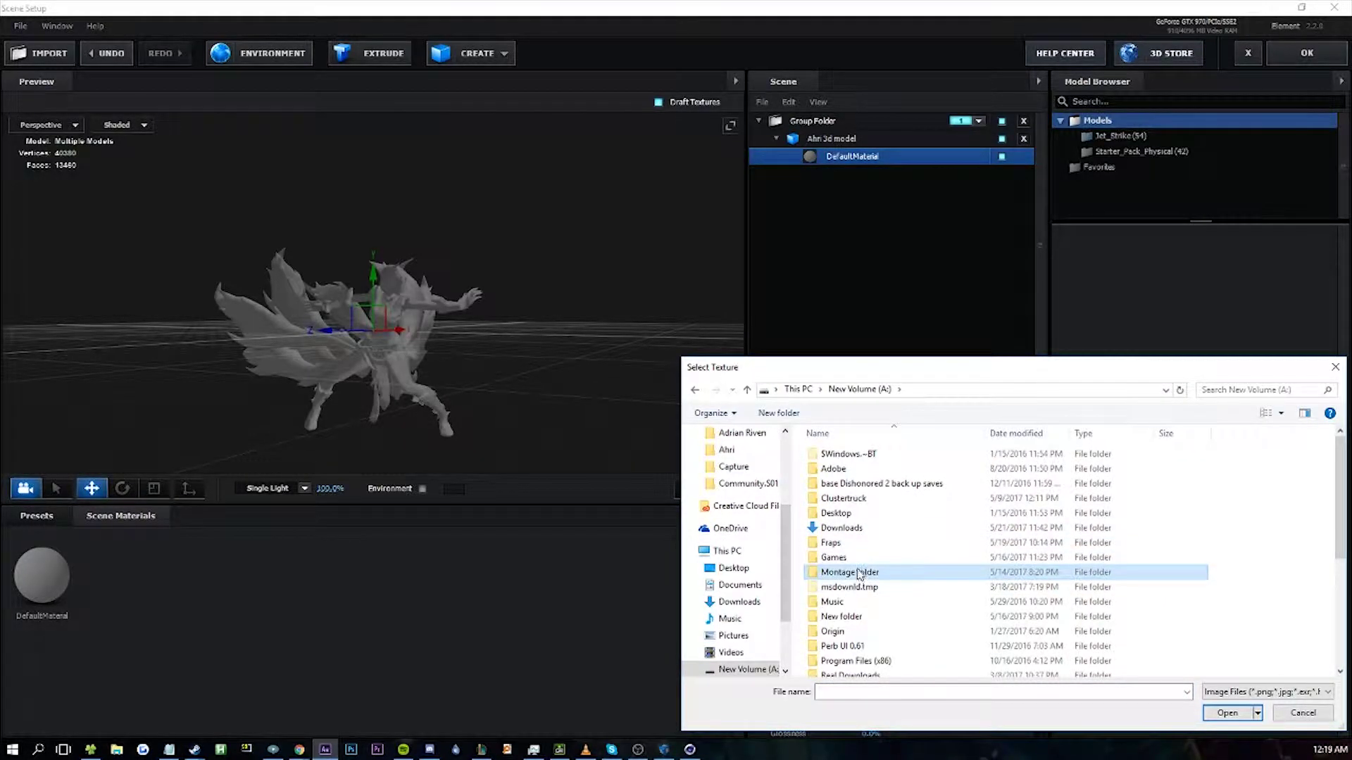
double_click(1024, 548)
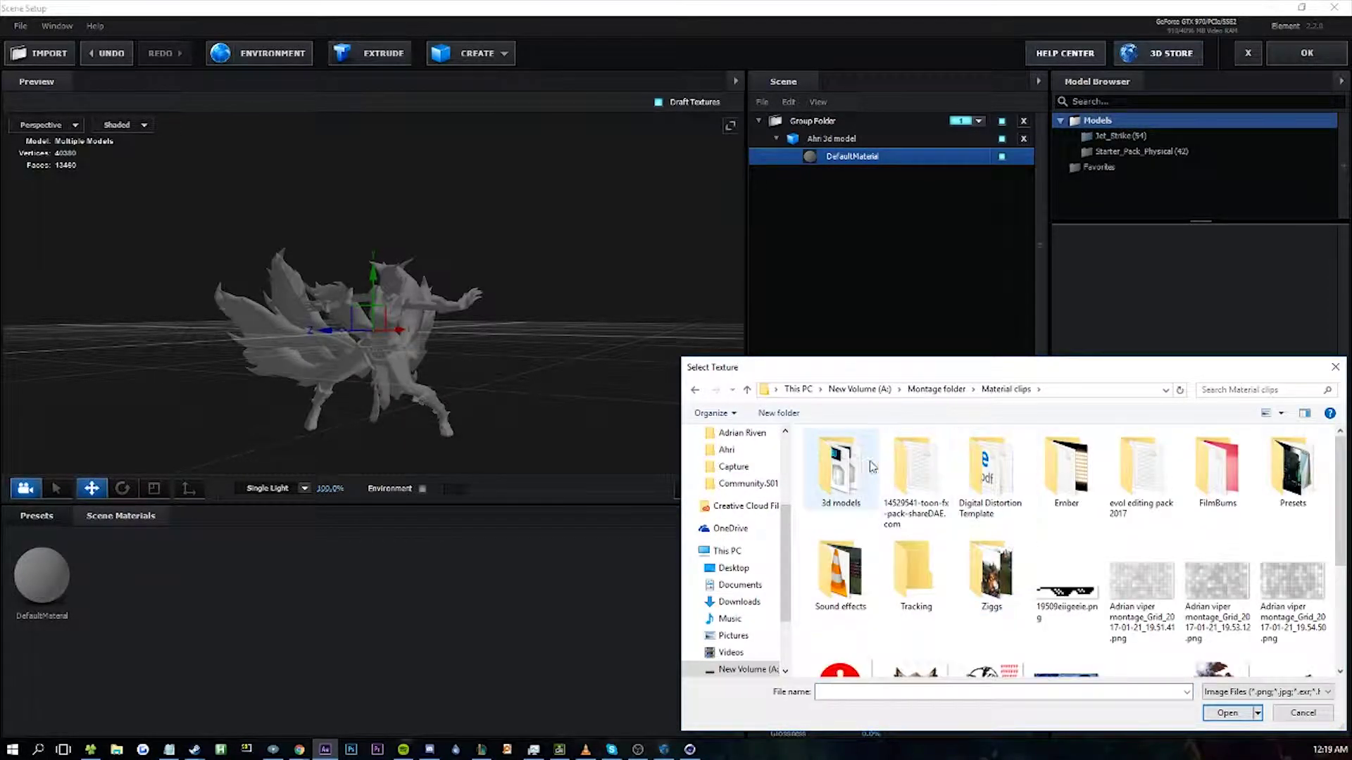
double_click(854, 466)
double_click(849, 458)
double_click(848, 458)
double_click(848, 458)
double_click(845, 455)
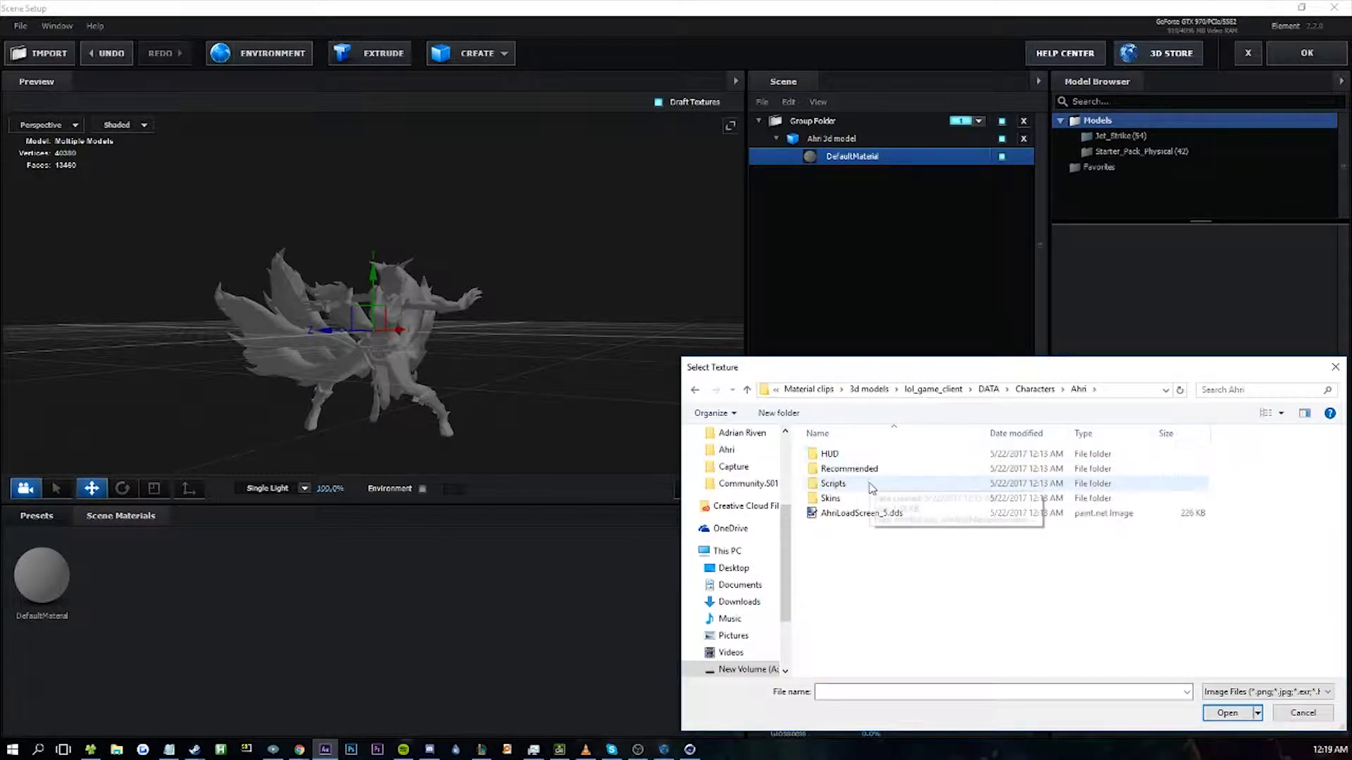
double_click(863, 498)
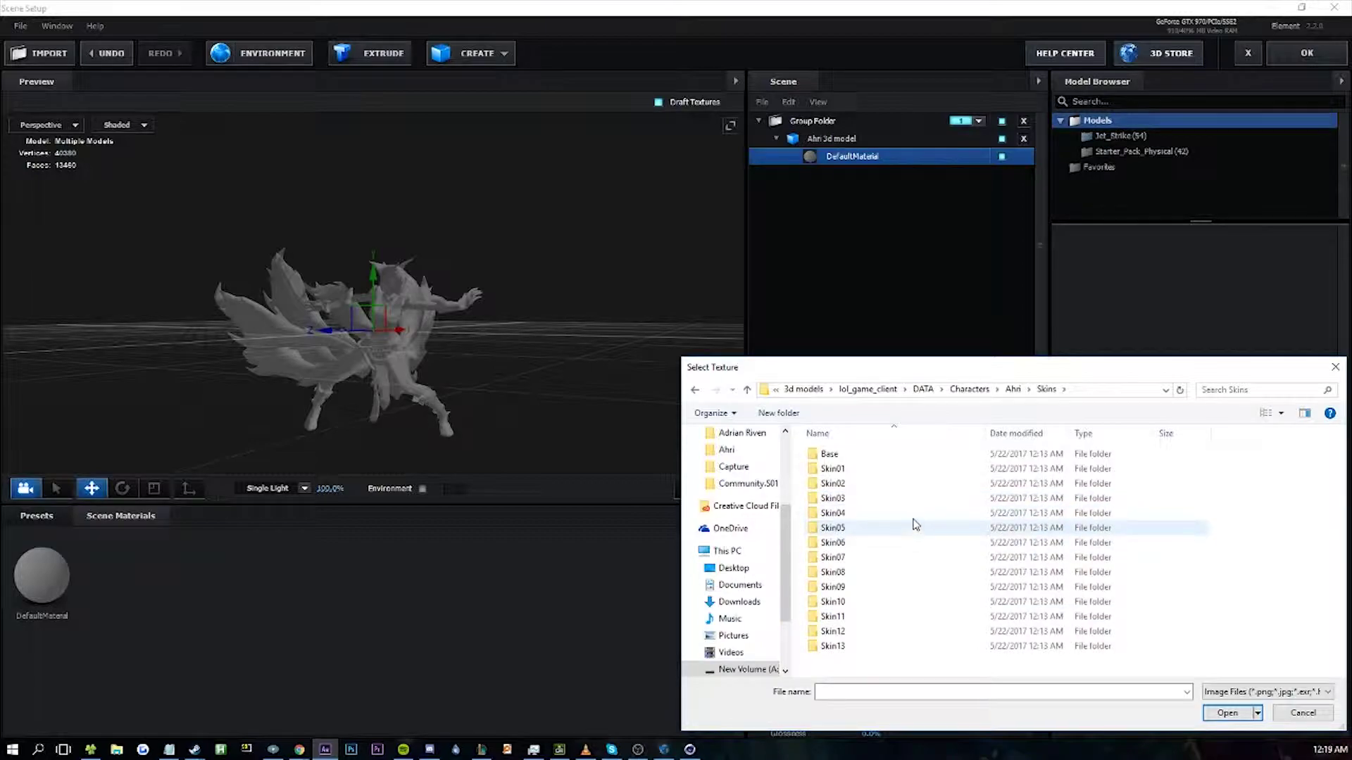
double_click(850, 497)
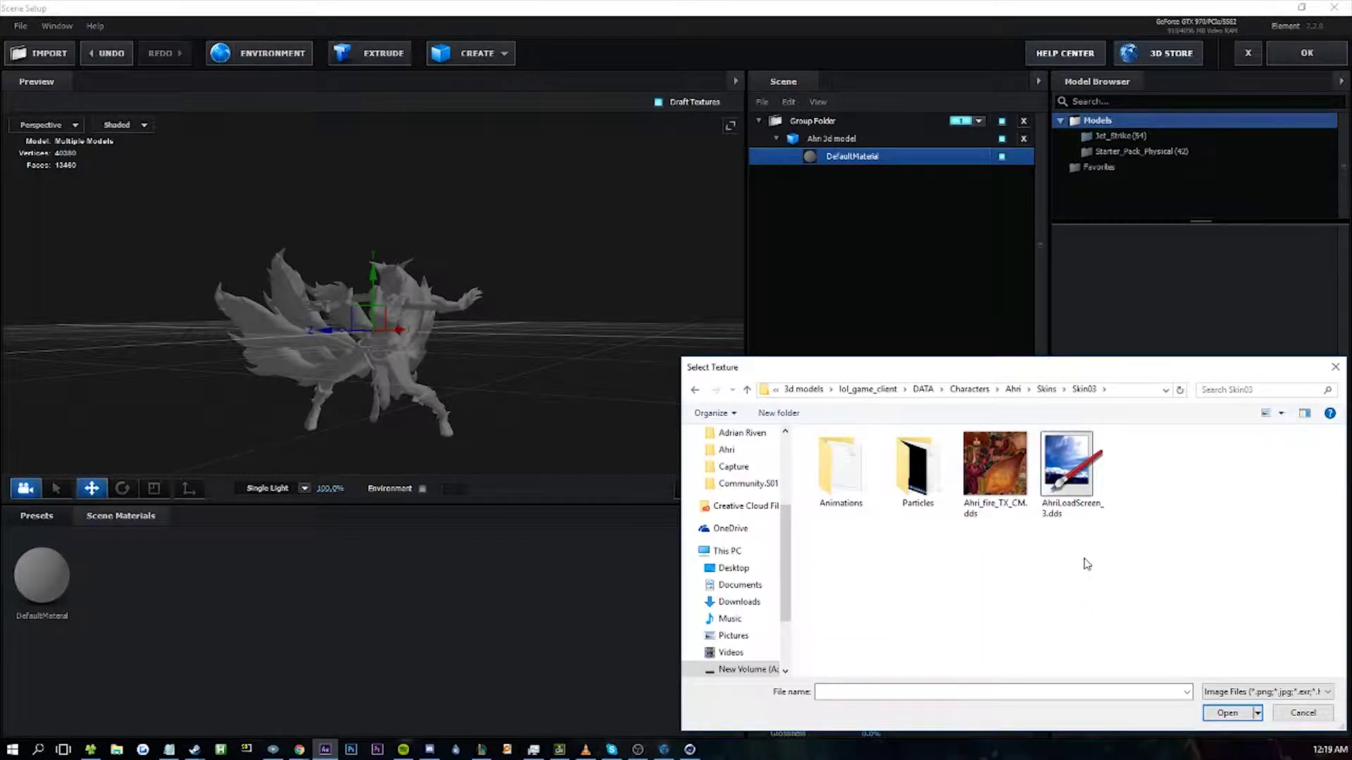
- Assign Ahri_fire_TX_CM.dds as DefaultMaterial's diffuse texture with the default channel settings and inspect the textured model
click(1019, 482)
click(1213, 711)
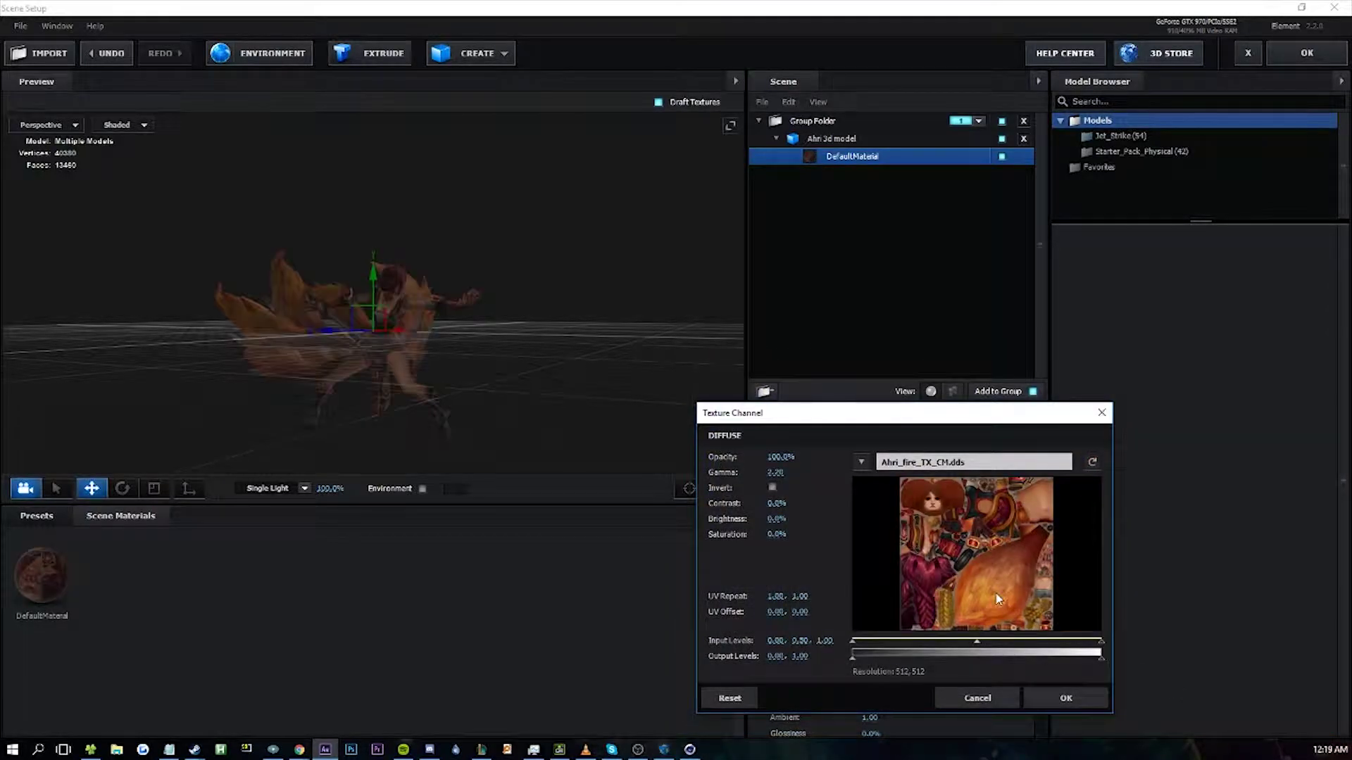
click(1081, 699)
drag(557, 323, 616, 397)
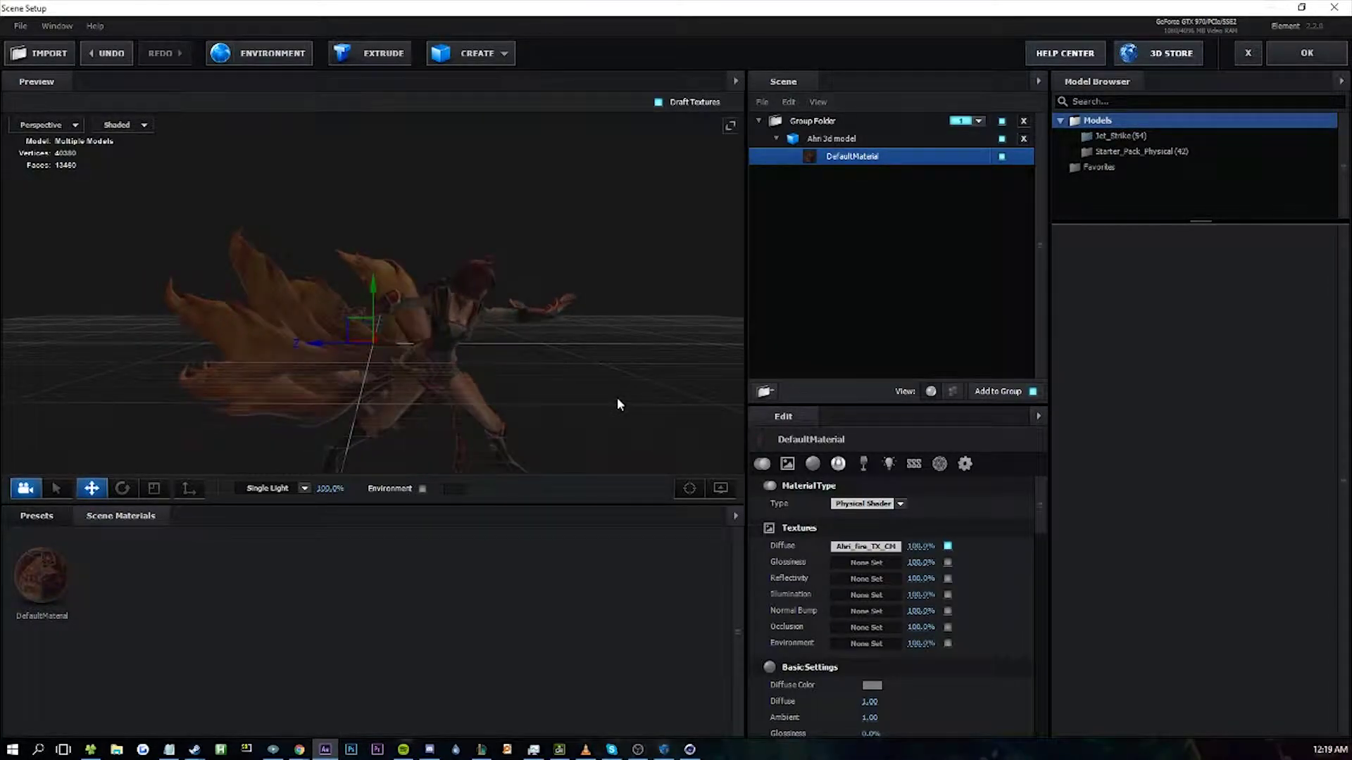
- Set DefaultMaterial's specular multiplier to 39% and its environment multiplier to 142% while checking Ahri's model up close
scroll(901, 564, down, 1)
scroll(891, 588, down, 3)
scroll(868, 580, up, 3)
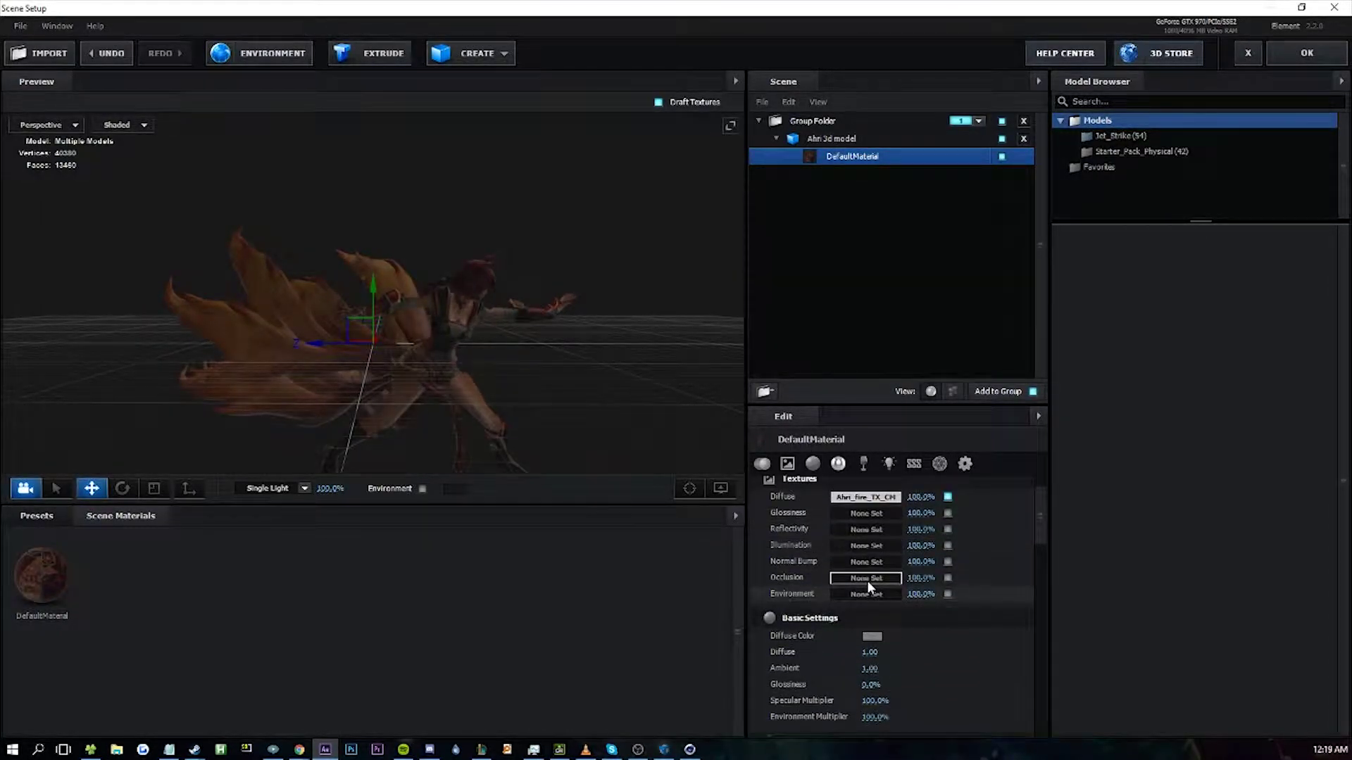
scroll(900, 616, down, 2)
scroll(885, 582, down, 3)
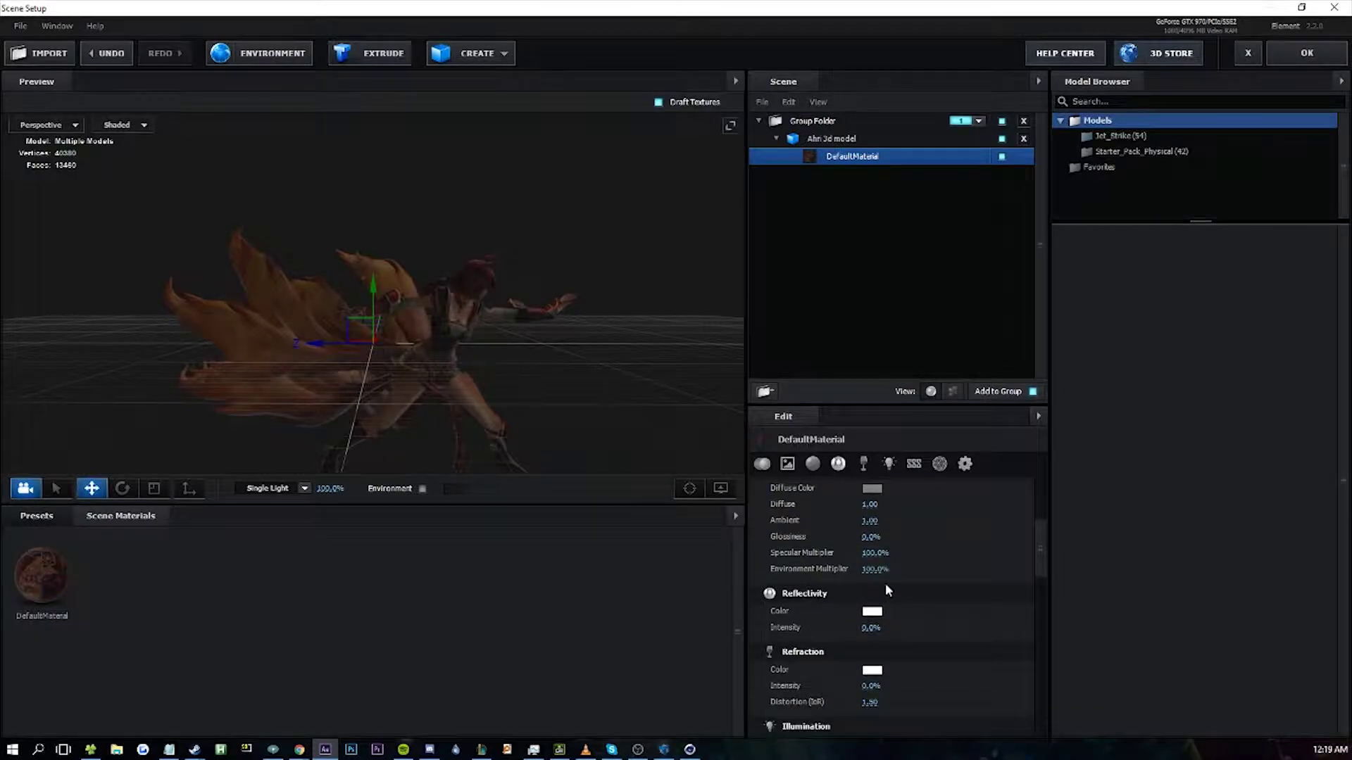
scroll(898, 605, up, 3)
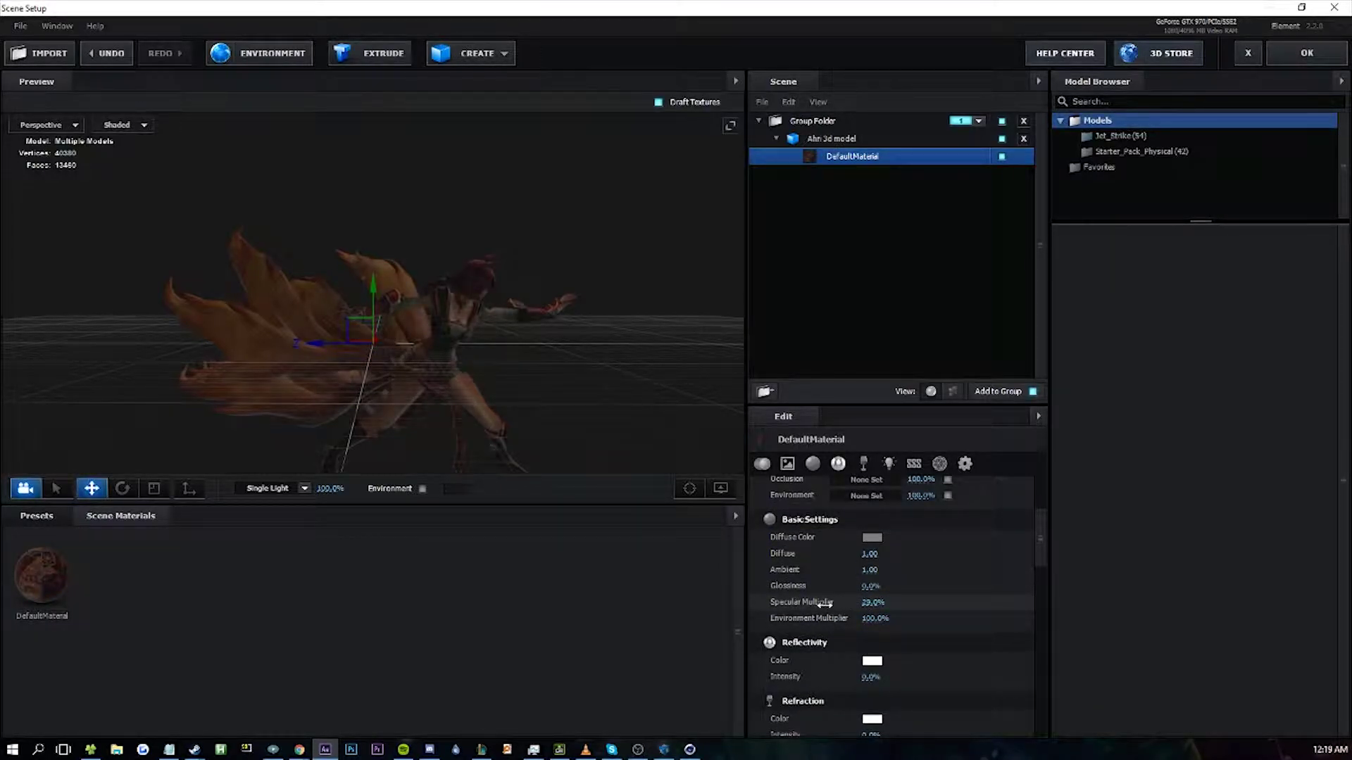
drag(559, 341, 520, 382)
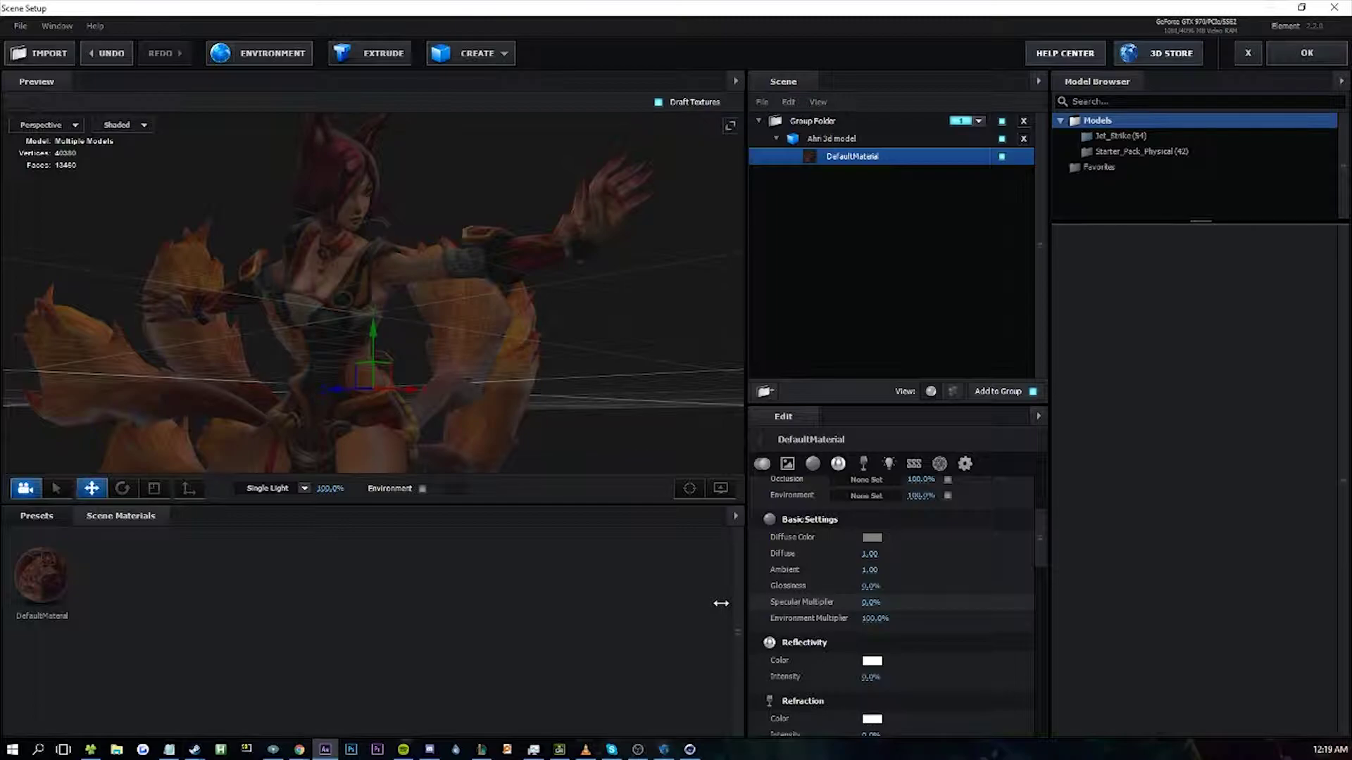
drag(873, 618, 819, 620)
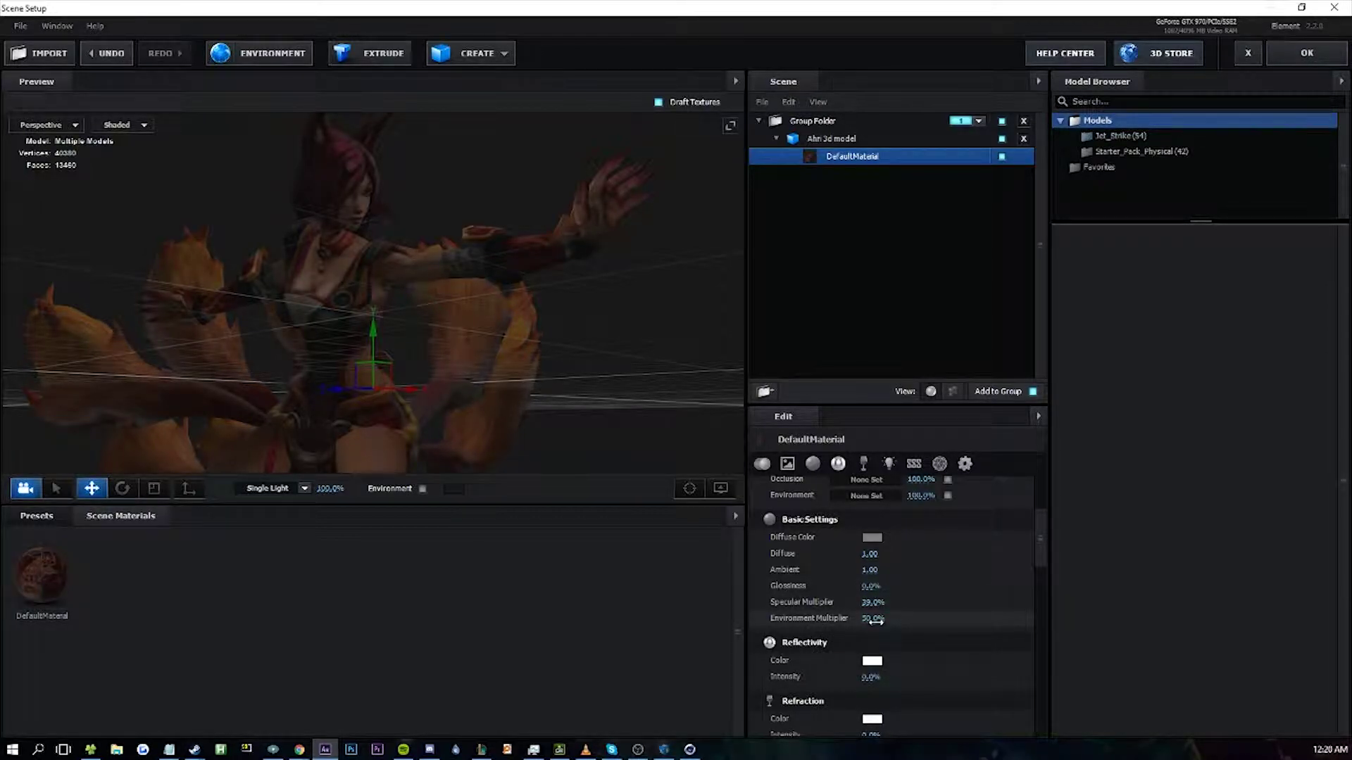
drag(877, 624, 940, 621)
- Raise DefaultMaterial's diffuse value to 3.22, undo the ambient change, and try adjusting the glossiness
drag(870, 554, 966, 562)
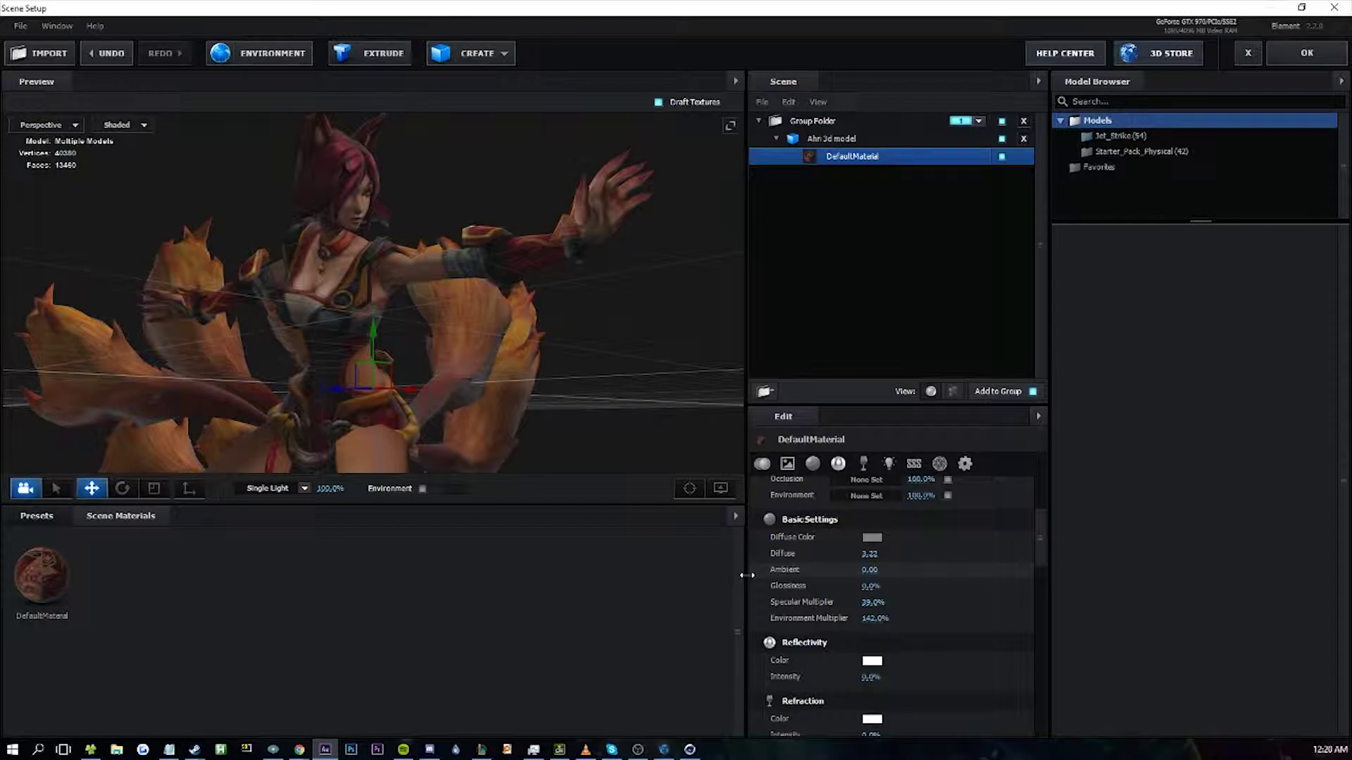
key(ctrl+z)
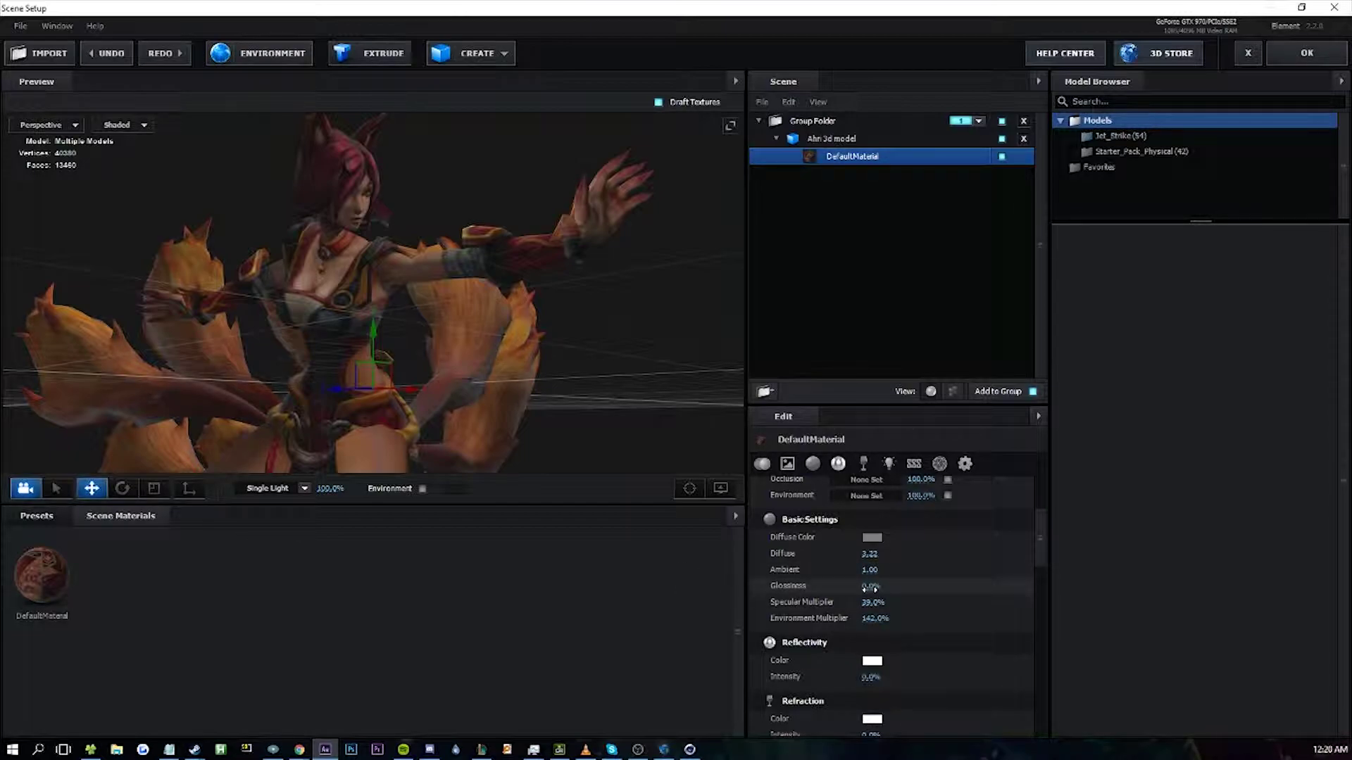
drag(786, 592, 727, 592)
drag(634, 380, 542, 394)
- Try changing the refraction distortion and another value further down DefaultMaterial's settings, undoing each change
scroll(873, 597, down, 2)
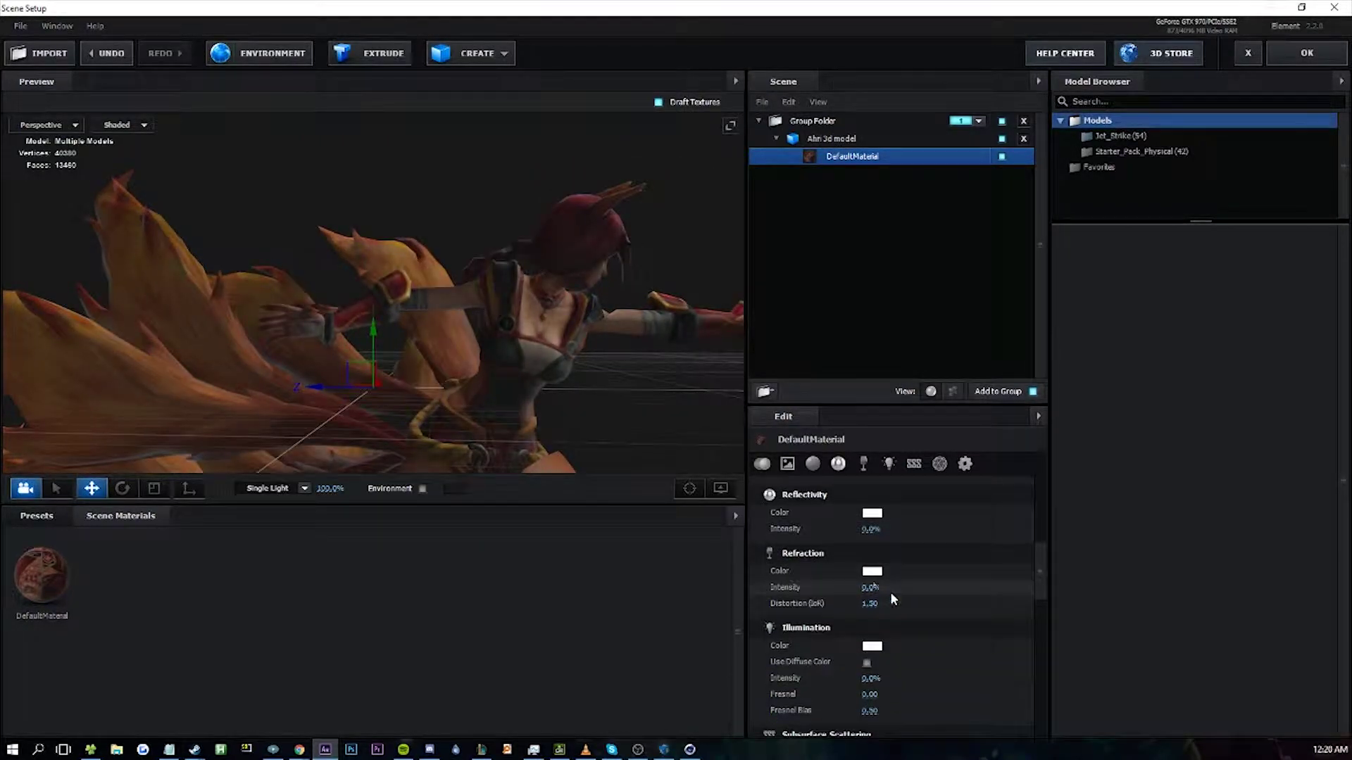
drag(868, 604, 811, 604)
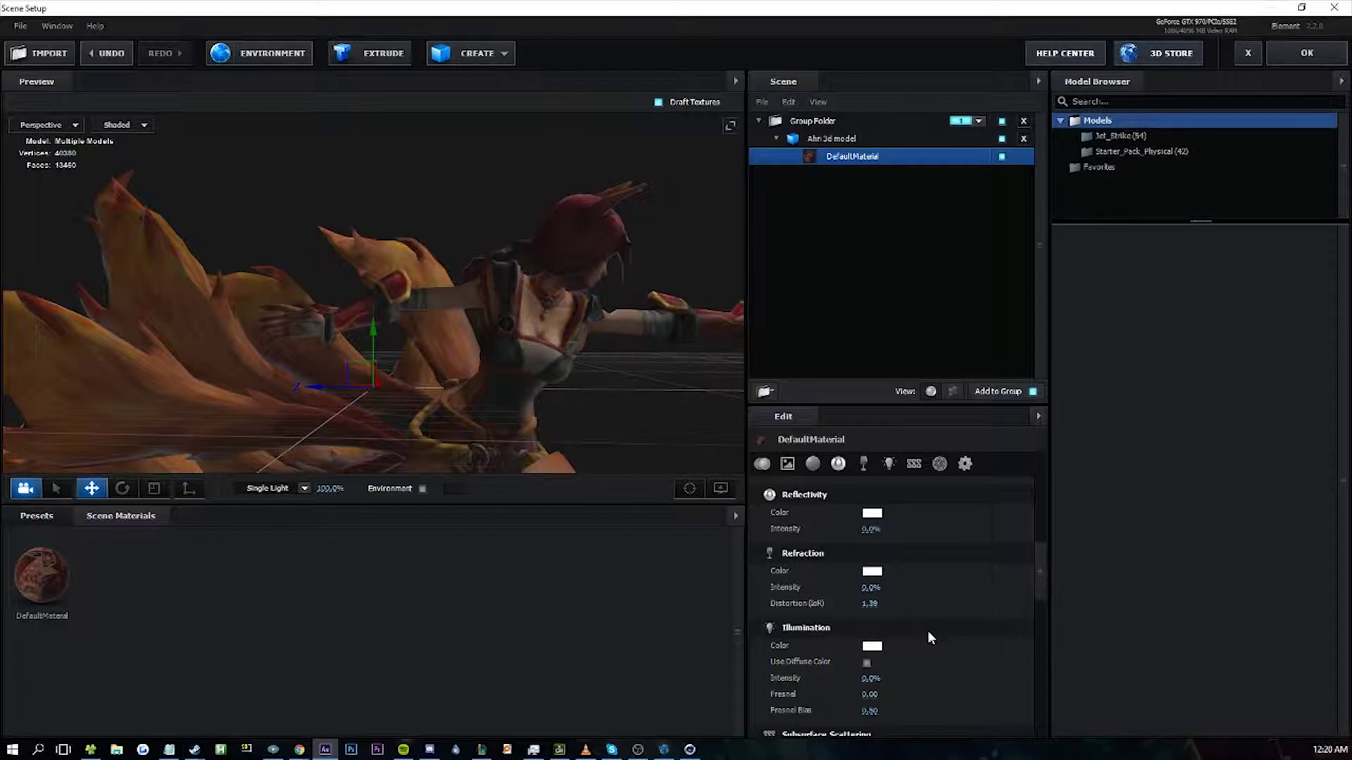
key(ctrl+z)
scroll(904, 648, down, 2)
drag(870, 664, 942, 658)
key(ctrl+z)
- Set DefaultMaterial's diffuse to 3.67, and its ambient, specular multiplier and environment multiplier to 0
scroll(940, 652, down, 8)
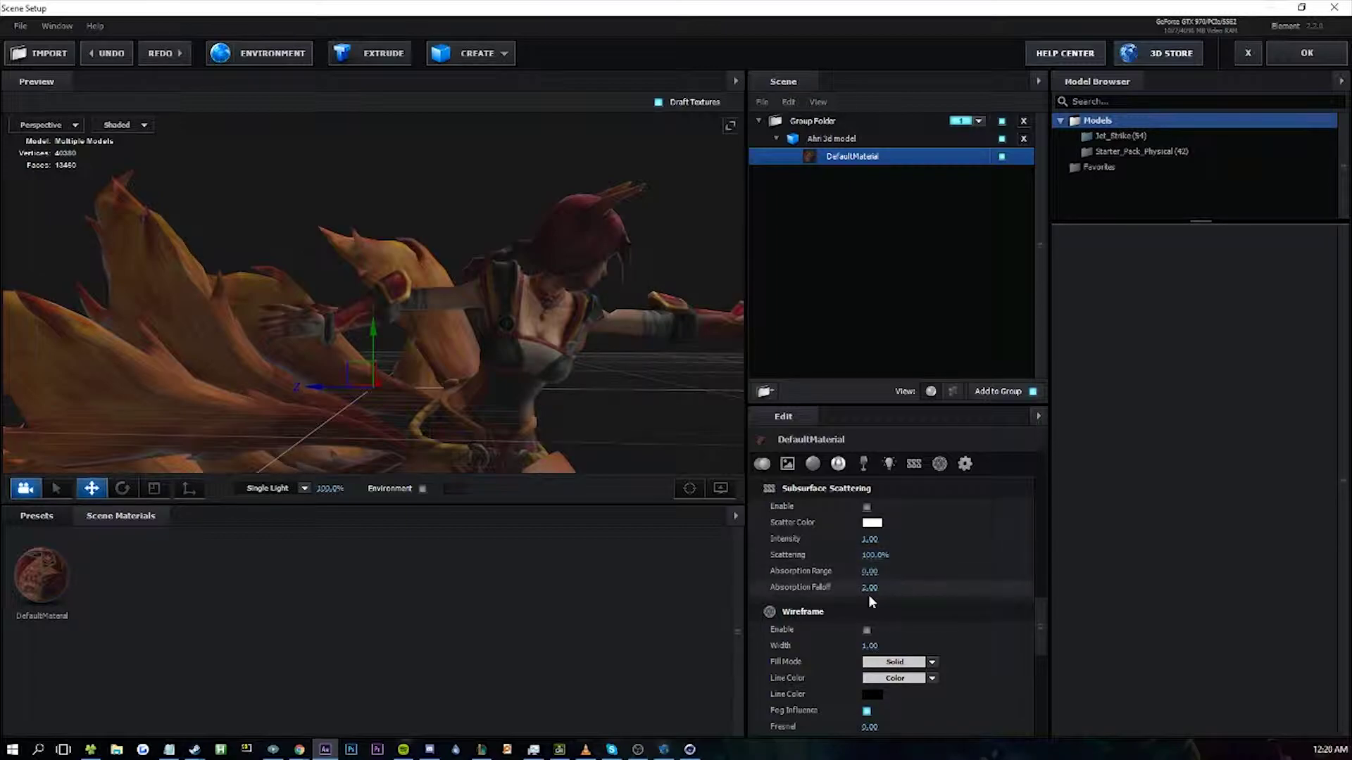
scroll(838, 596, down, 3)
scroll(807, 598, down, 8)
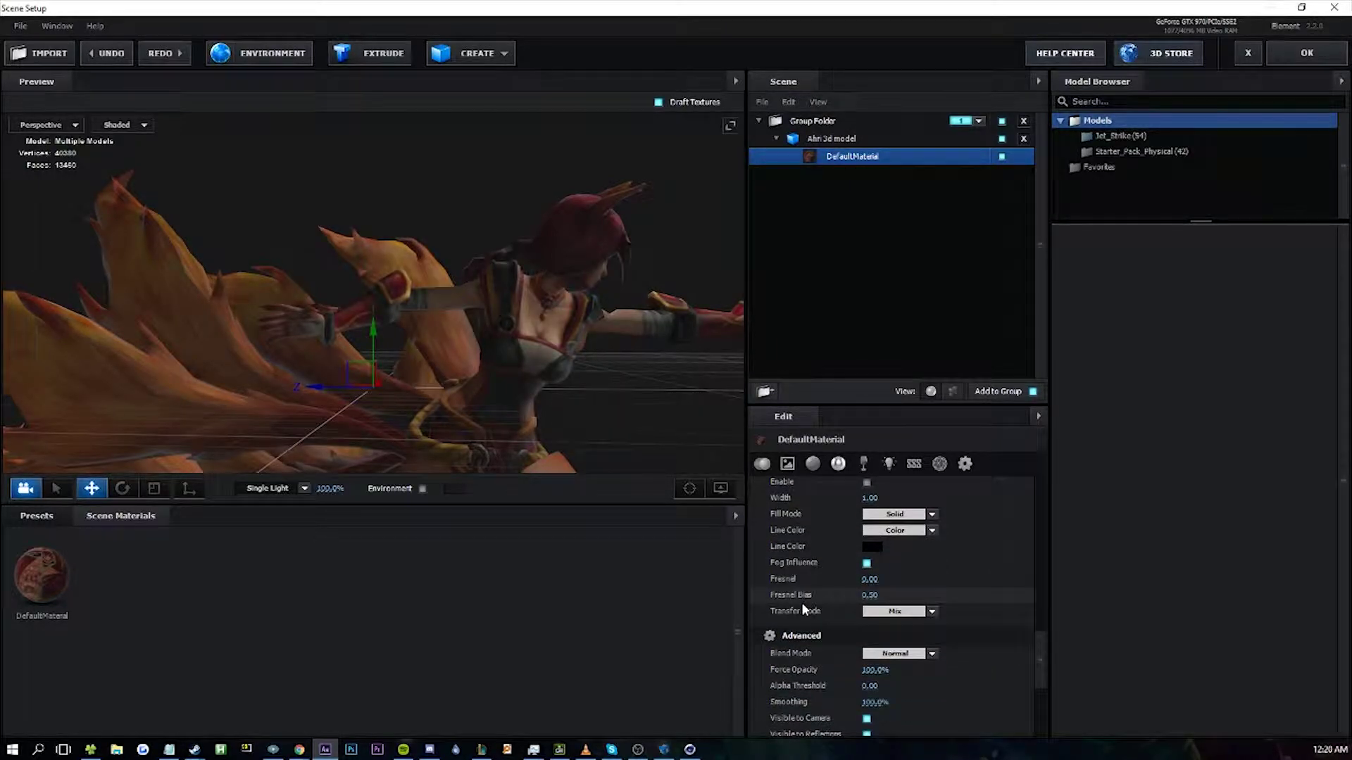
scroll(817, 623, up, 15)
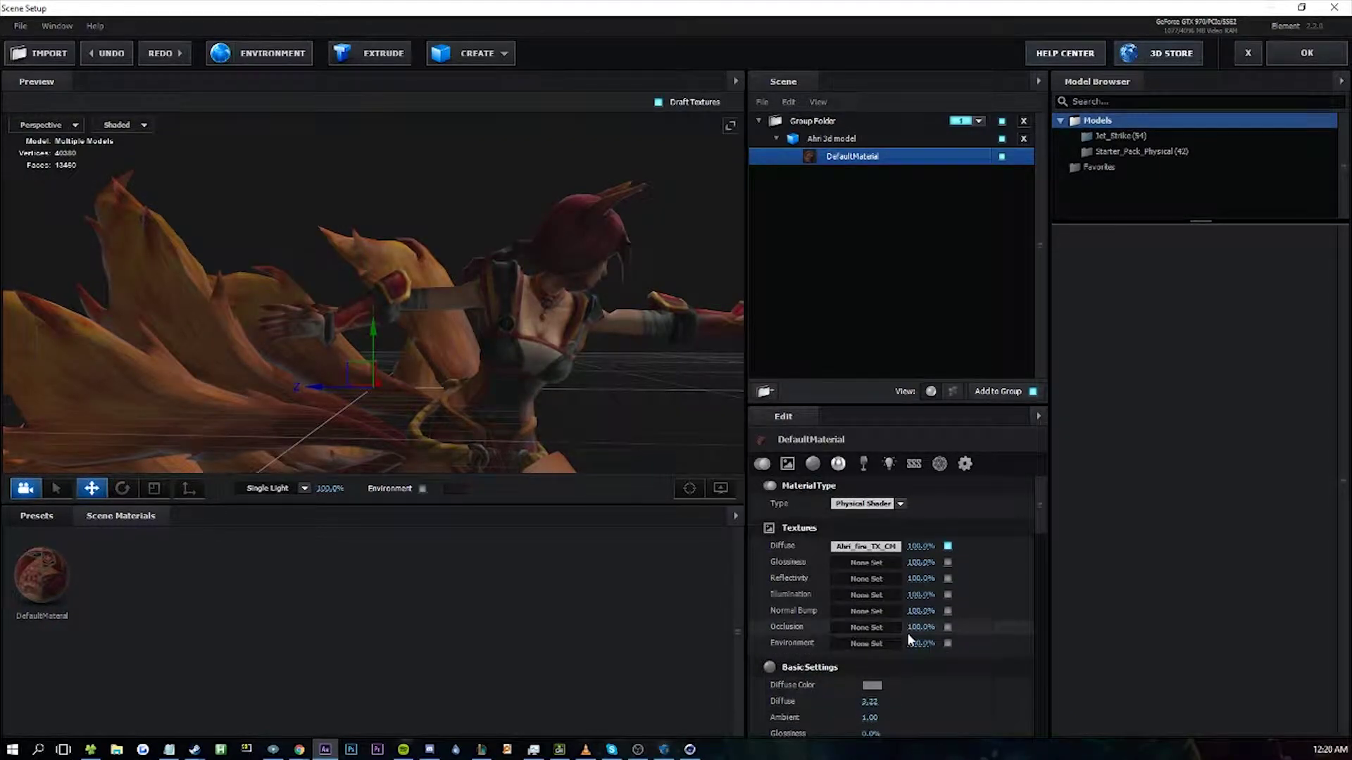
scroll(904, 634, down, 2)
mouse_move(866, 604)
mouse_down()
mouse_move(836, 606)
mouse_move(888, 605)
mouse_up()
drag(676, 426, 579, 414)
drag(873, 670, 724, 666)
drag(529, 432, 970, 375)
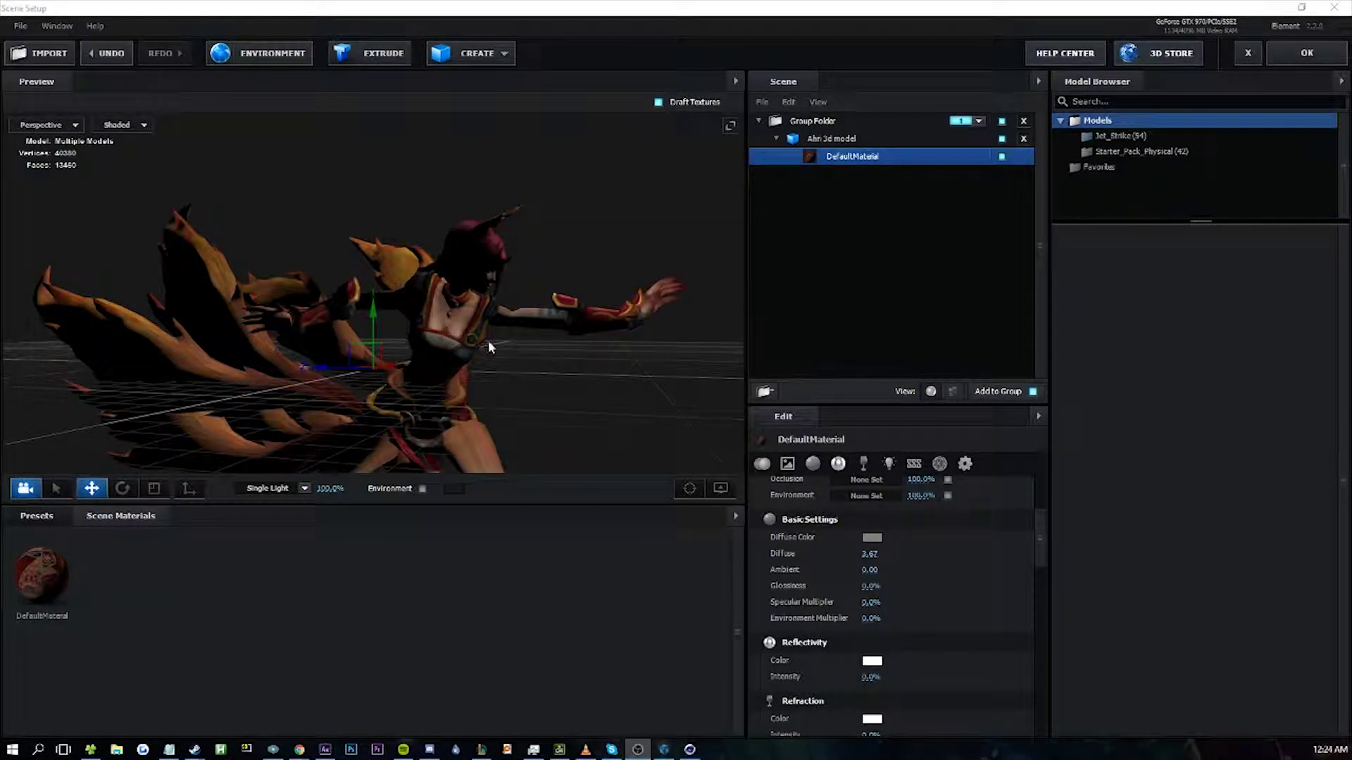
drag(494, 348, 524, 381)
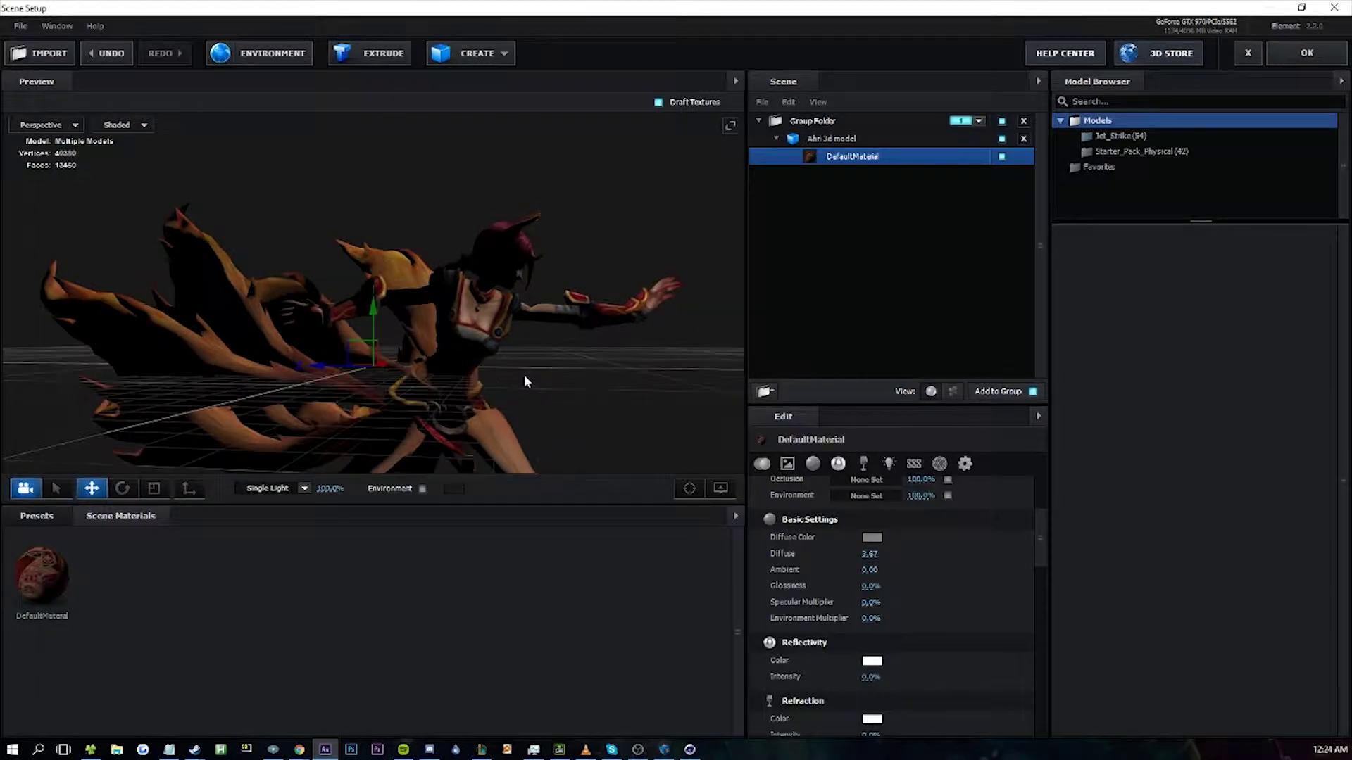
- Accept the scene setup and undo the accidental move of the White Solid 1 layer in the composition
click(1307, 53)
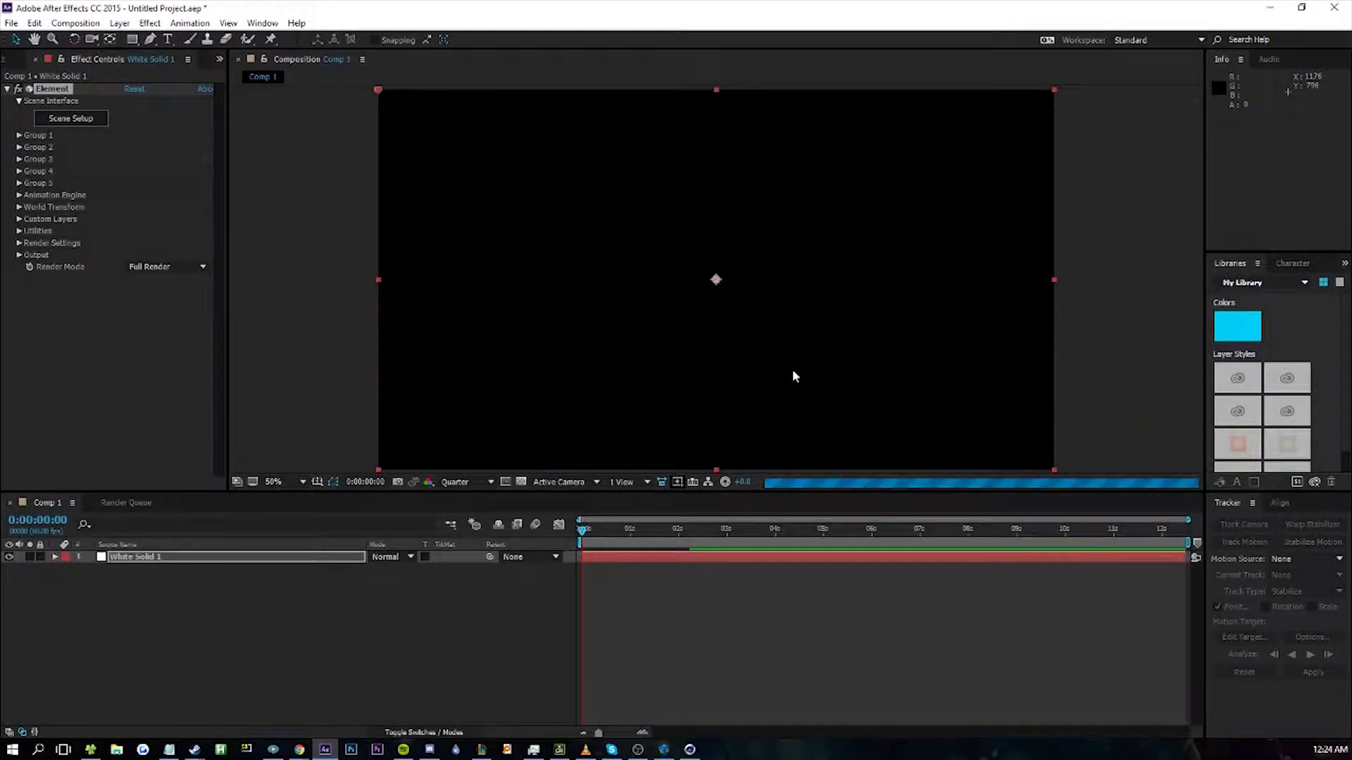
key(ctrl+z)
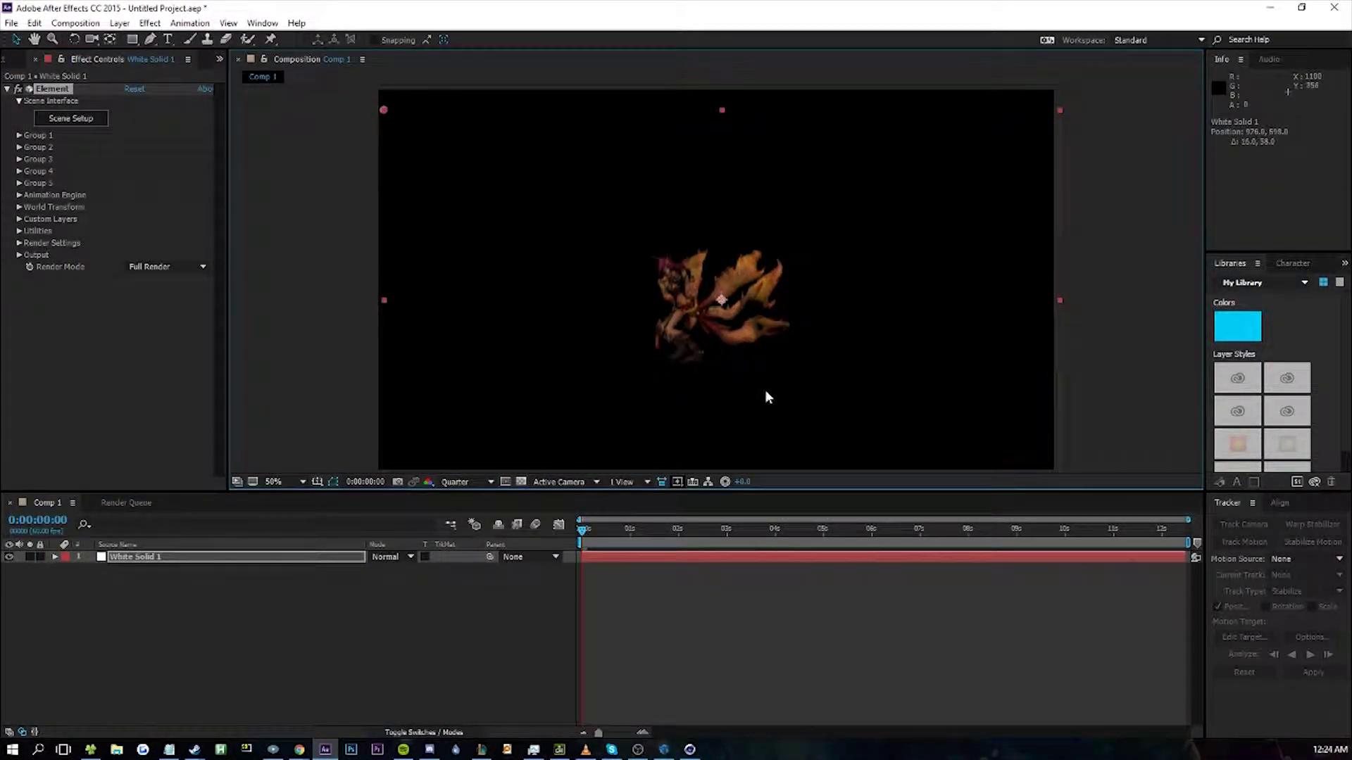
click(603, 560)
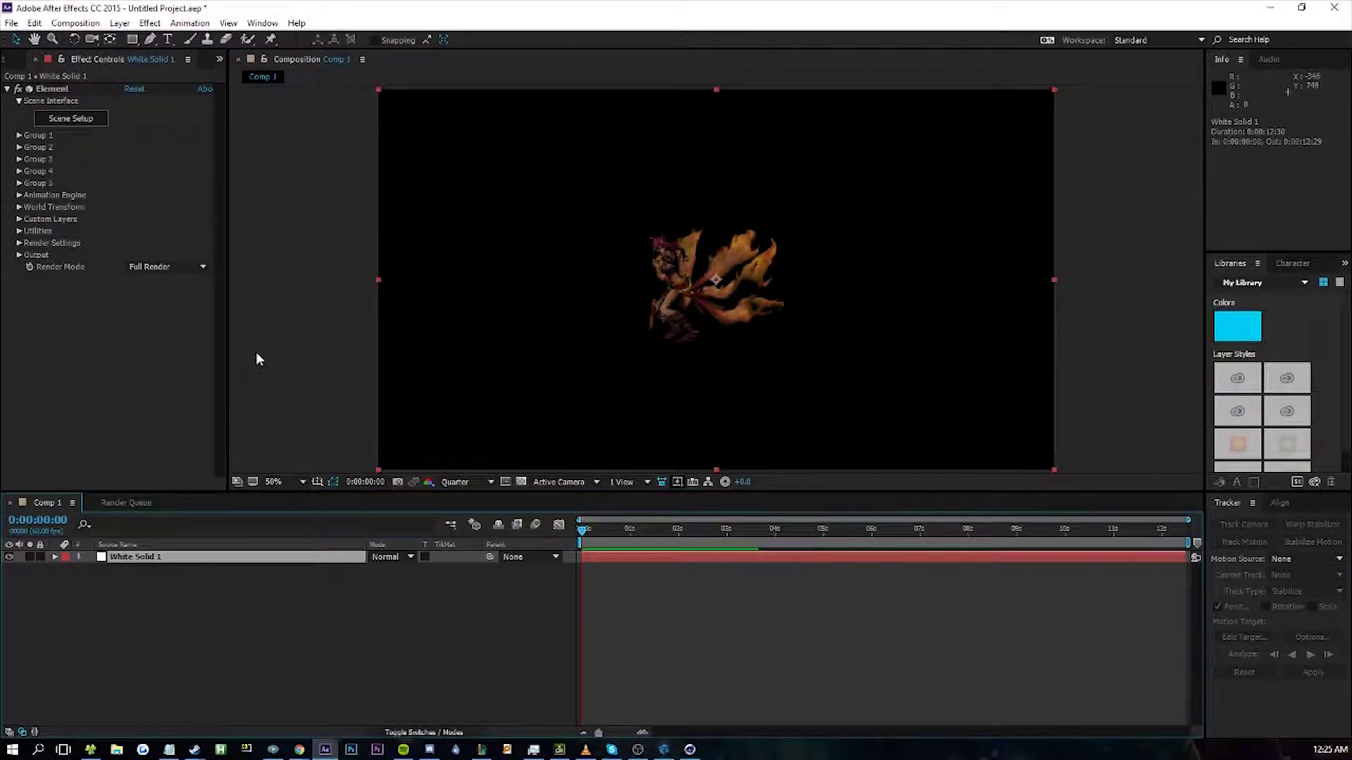
- Expand Element's World Transform settings and show the timeline's layer switches, toggling White Solid 1's 3D switch on and off
click(20, 207)
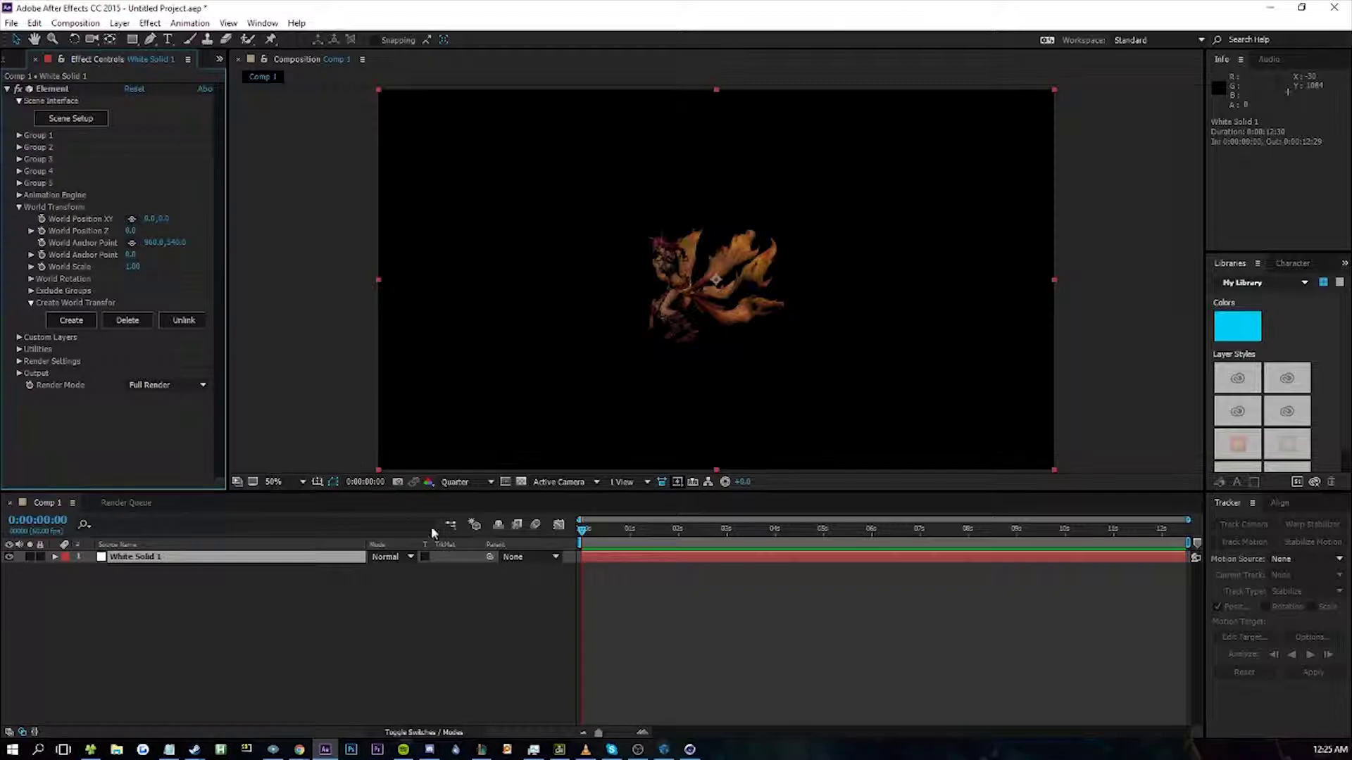
click(449, 570)
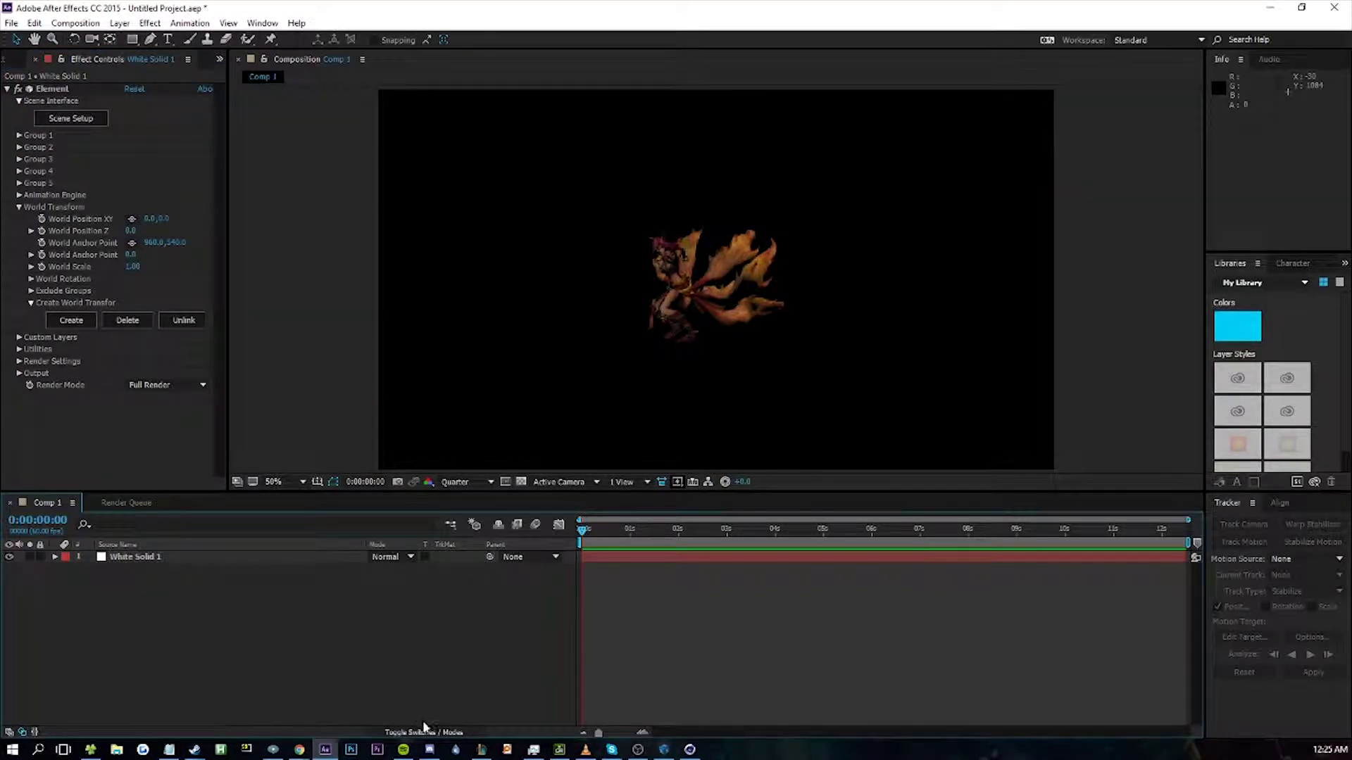
click(428, 732)
click(446, 557)
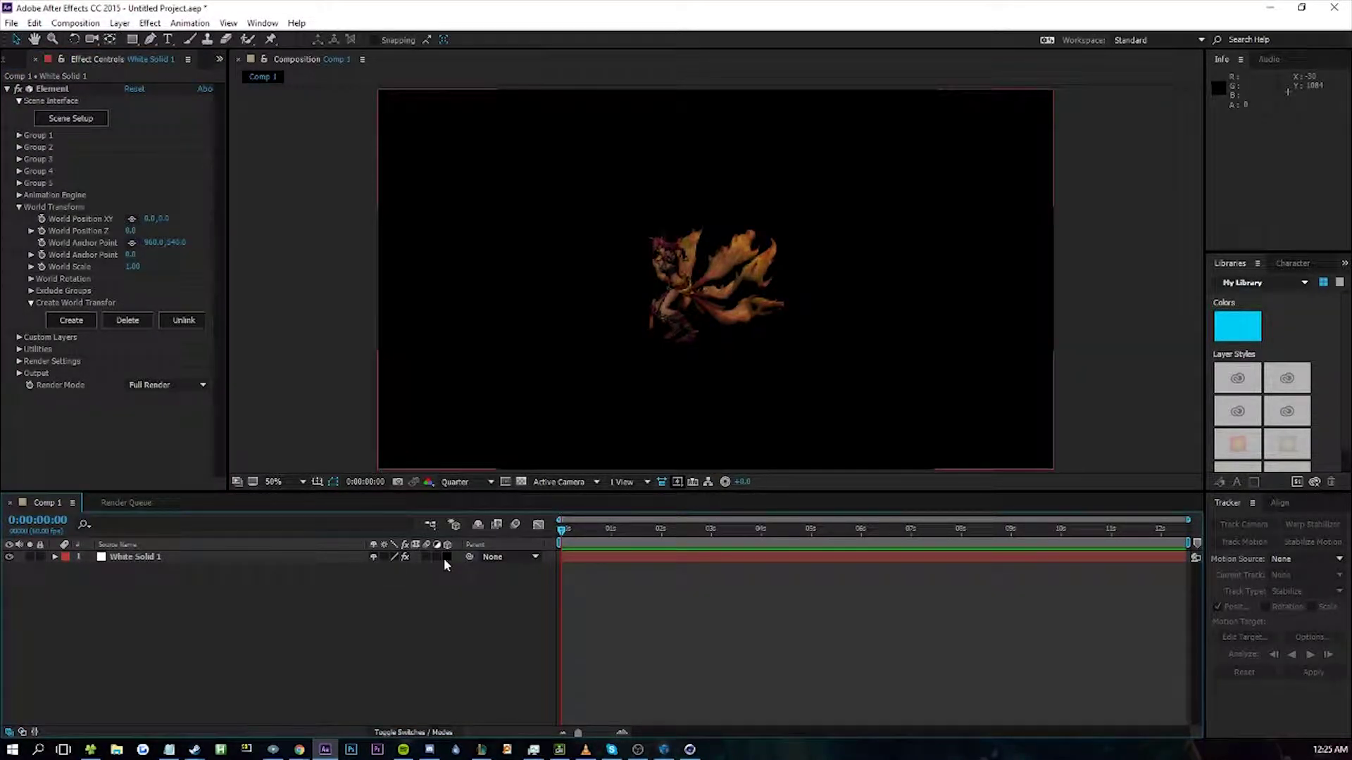
click(452, 557)
click(672, 556)
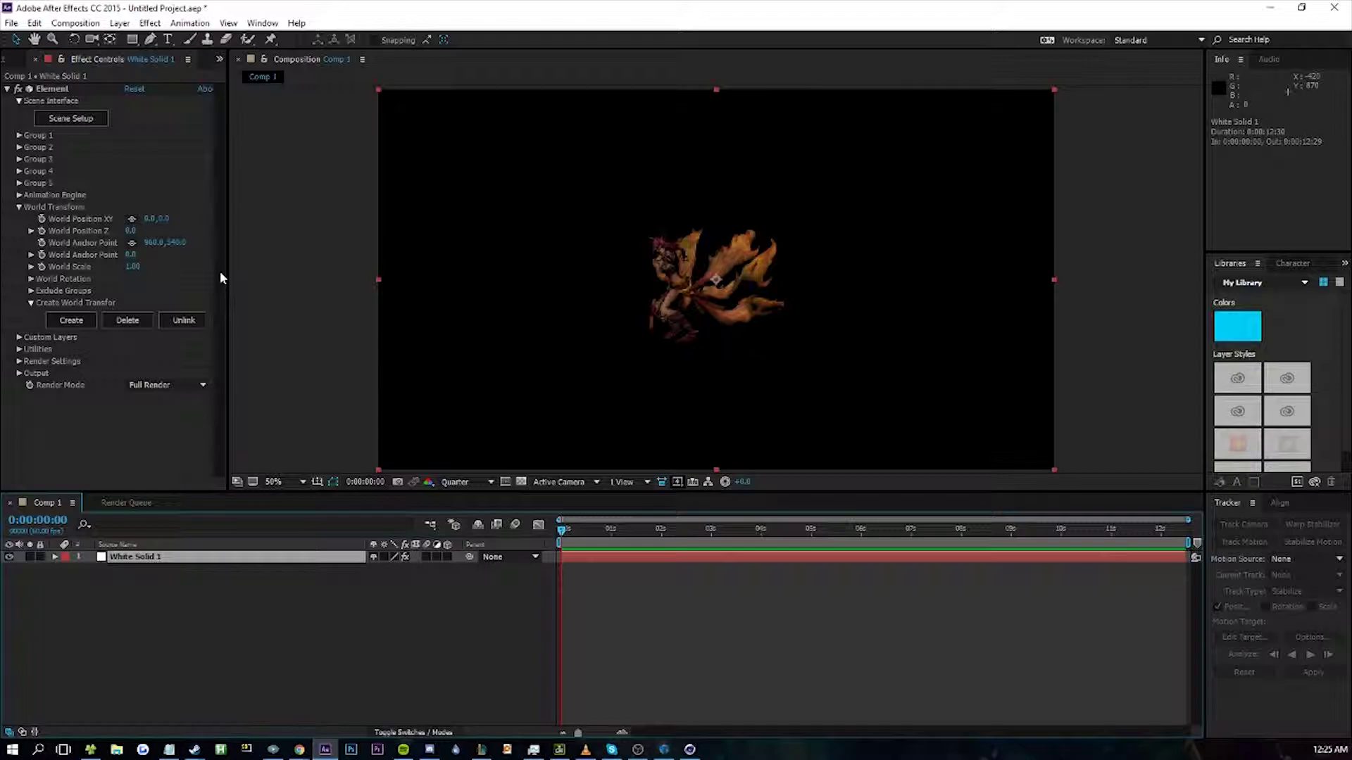
- Set Element's World Scale to 2.25 and world Y rotation to -82°, and preview the composition at Full resolution
click(95, 207)
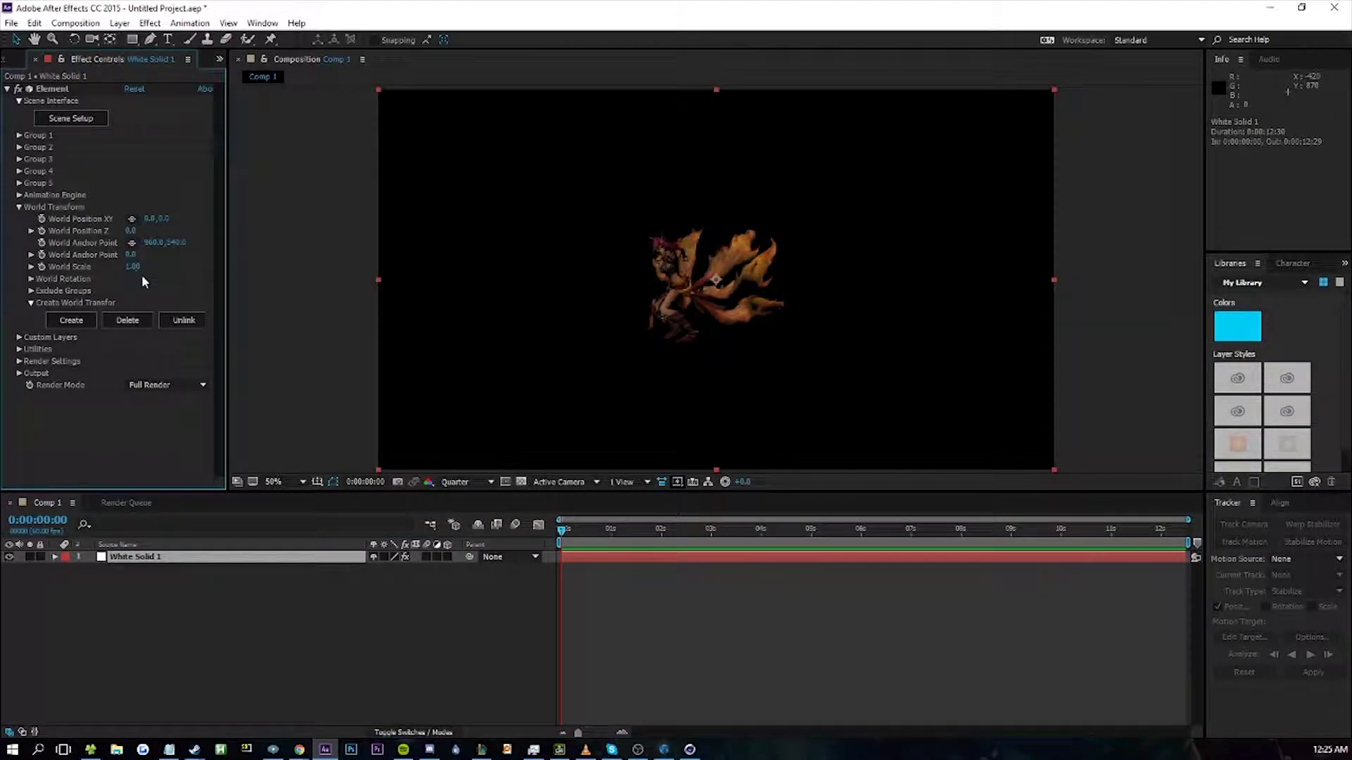
drag(132, 266, 224, 265)
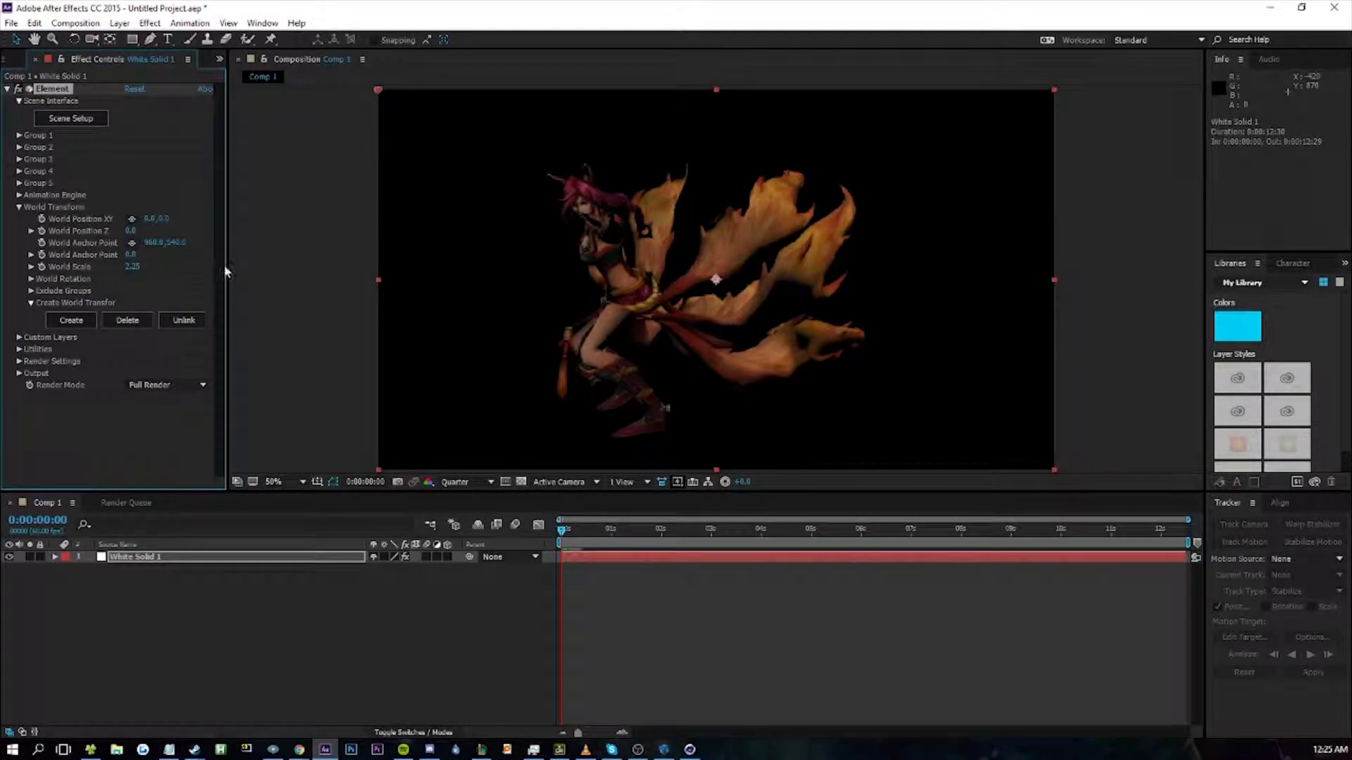
click(31, 279)
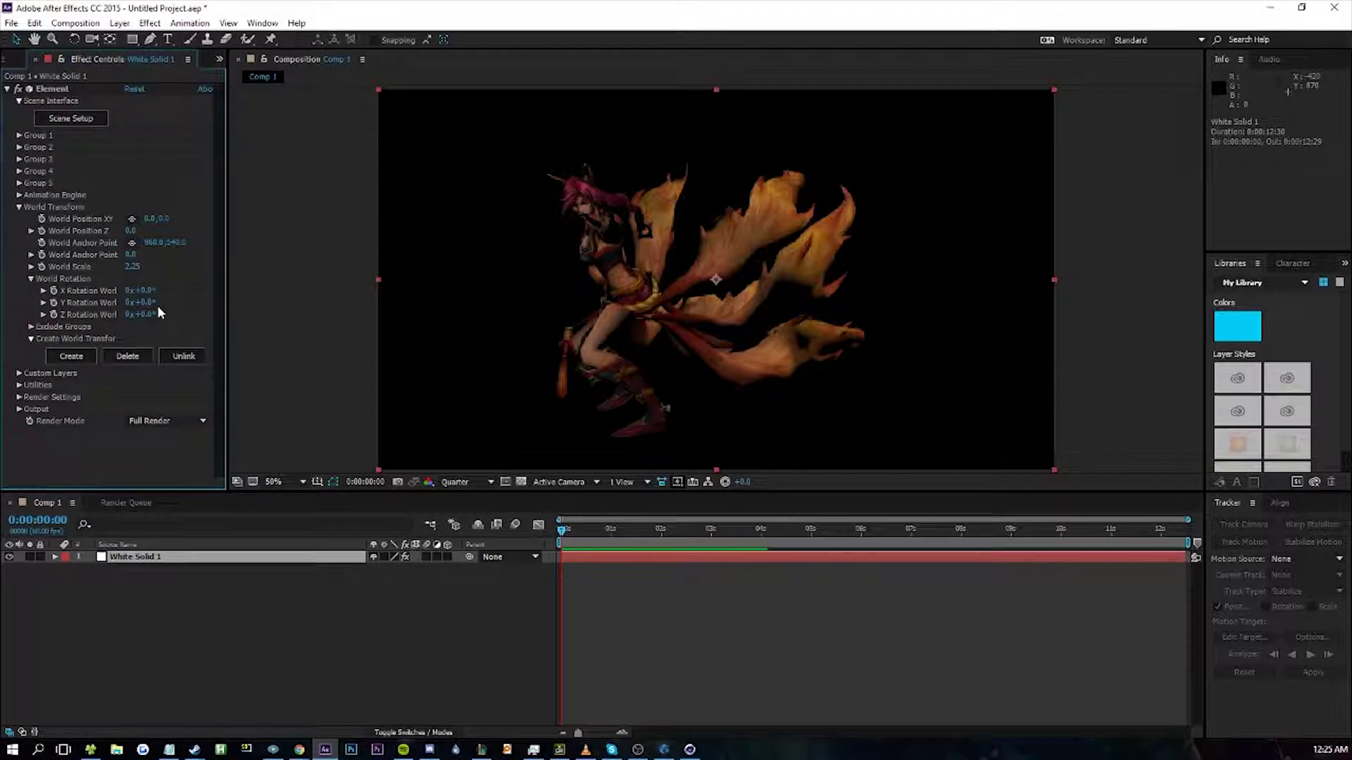
drag(145, 303, 88, 300)
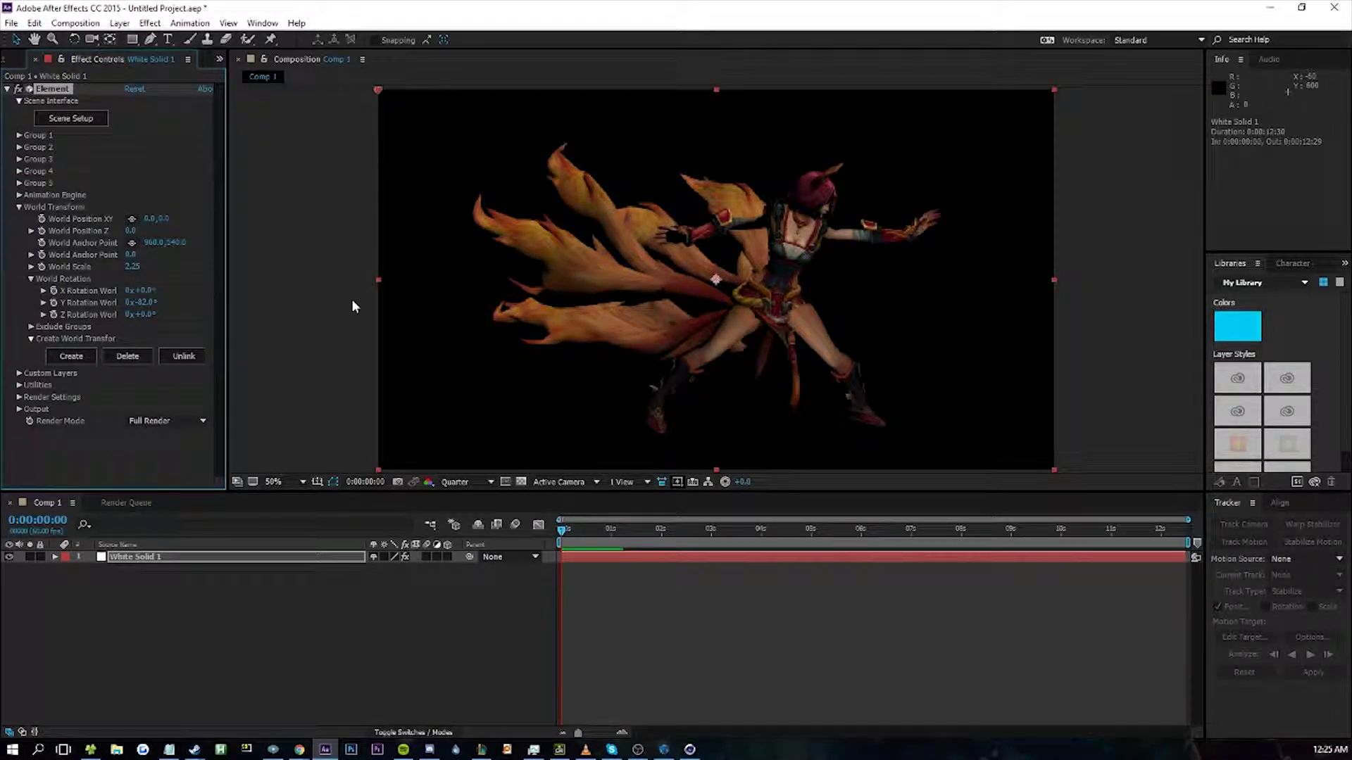
click(454, 481)
click(467, 518)
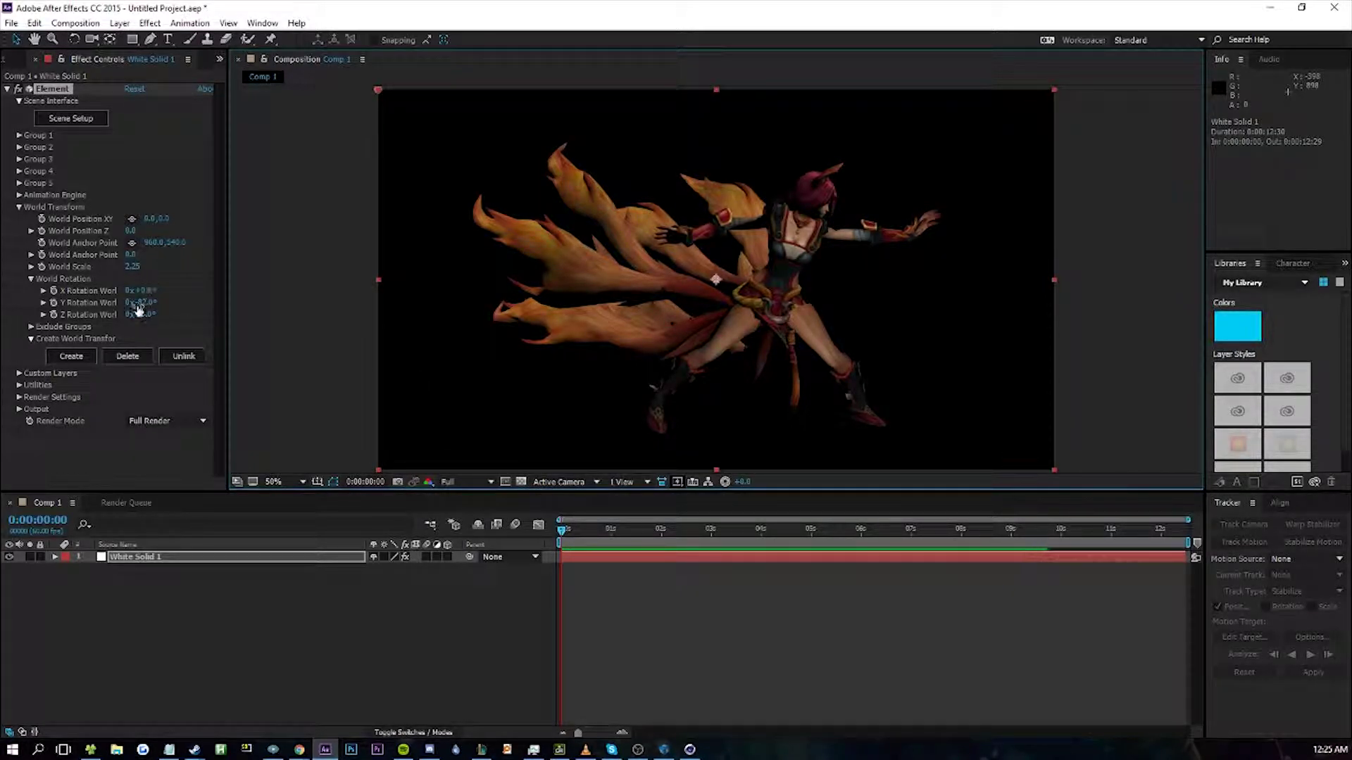
- Add a light with the offered settings, position it near Ahri's head and raise its point of interest slightly
right_click(202, 597)
mouse_move(303, 467)
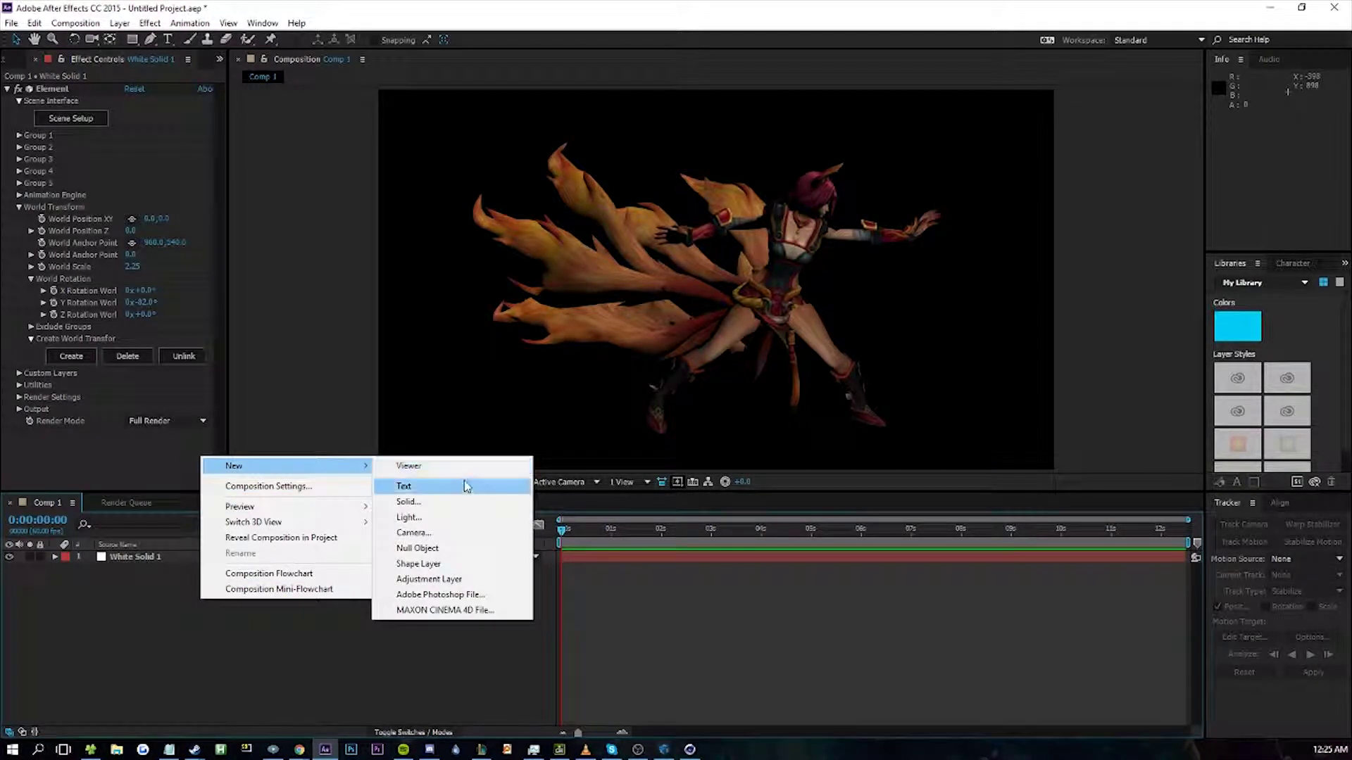
click(461, 519)
click(145, 347)
drag(749, 247, 876, 195)
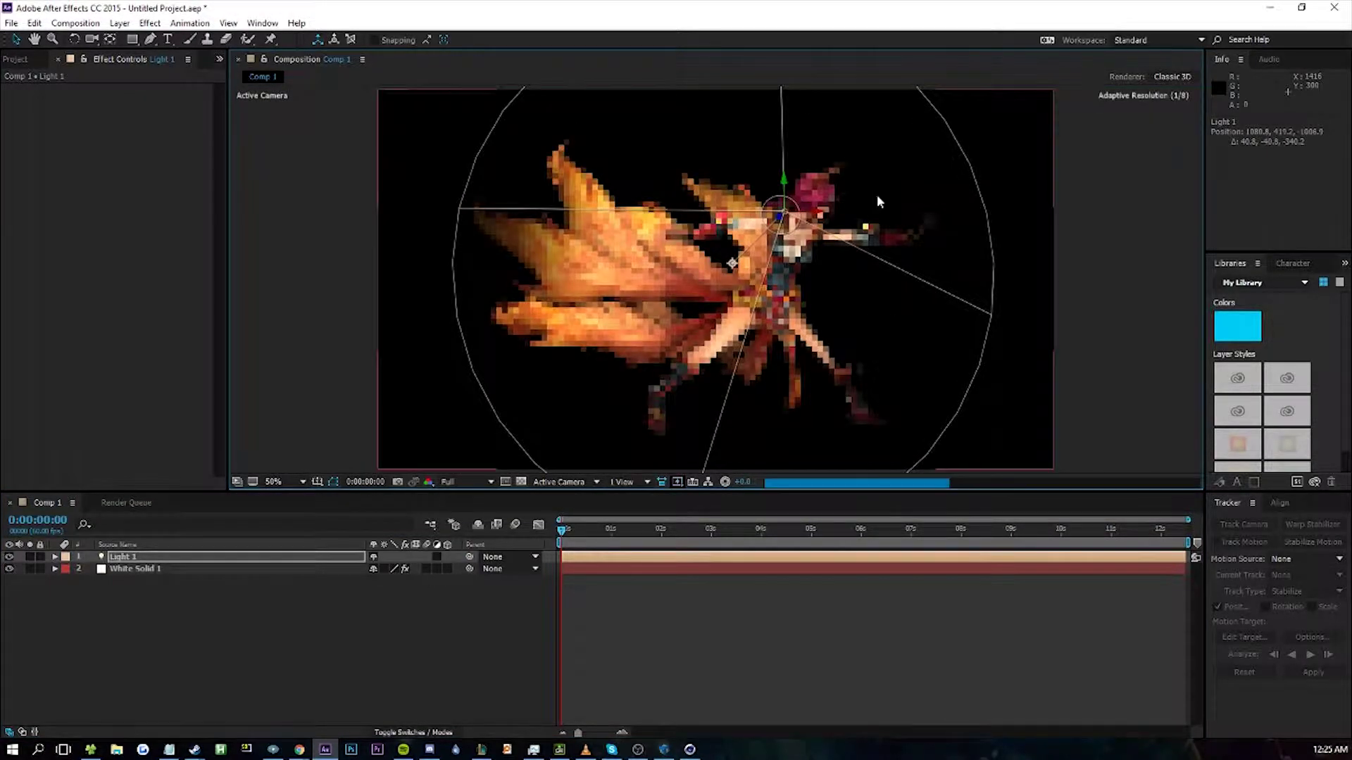
mouse_move(728, 266)
mouse_down()
mouse_move(785, 284)
mouse_move(729, 250)
mouse_up()
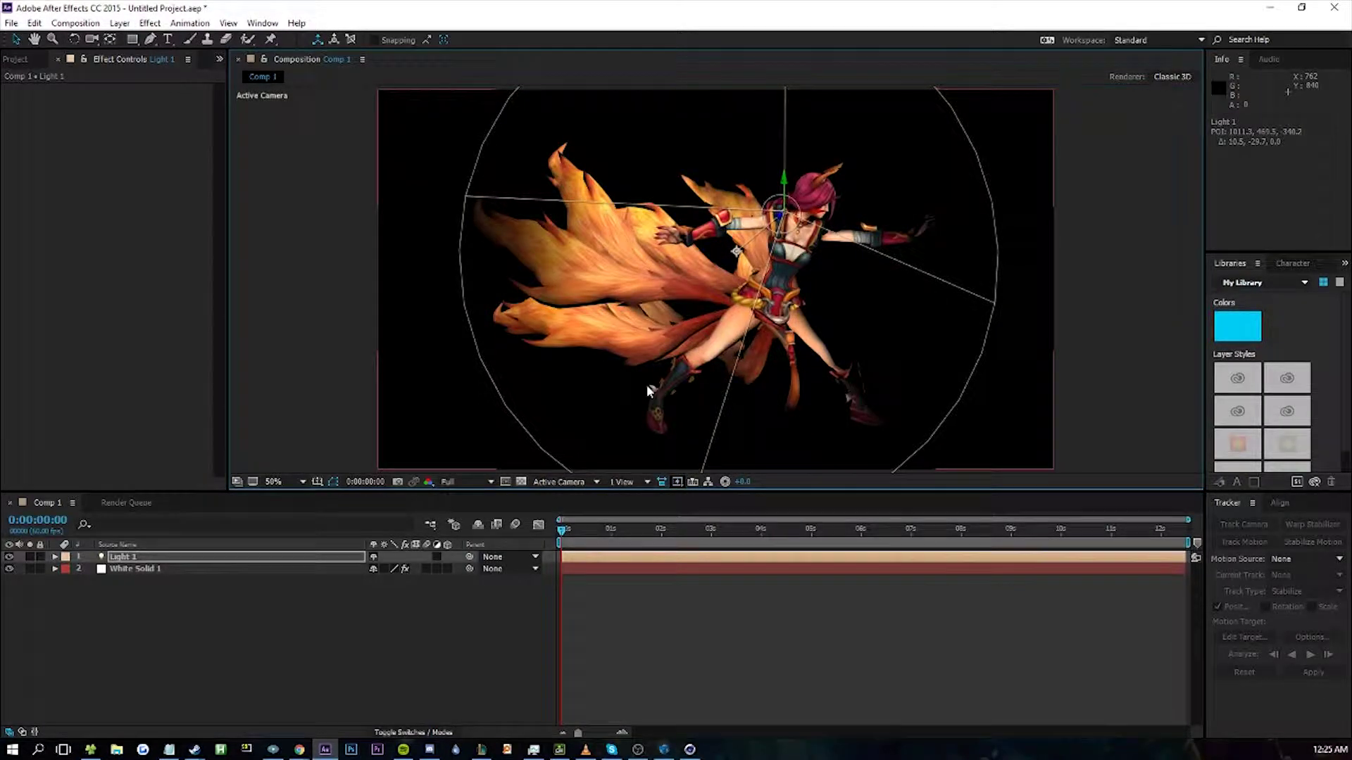
click(380, 623)
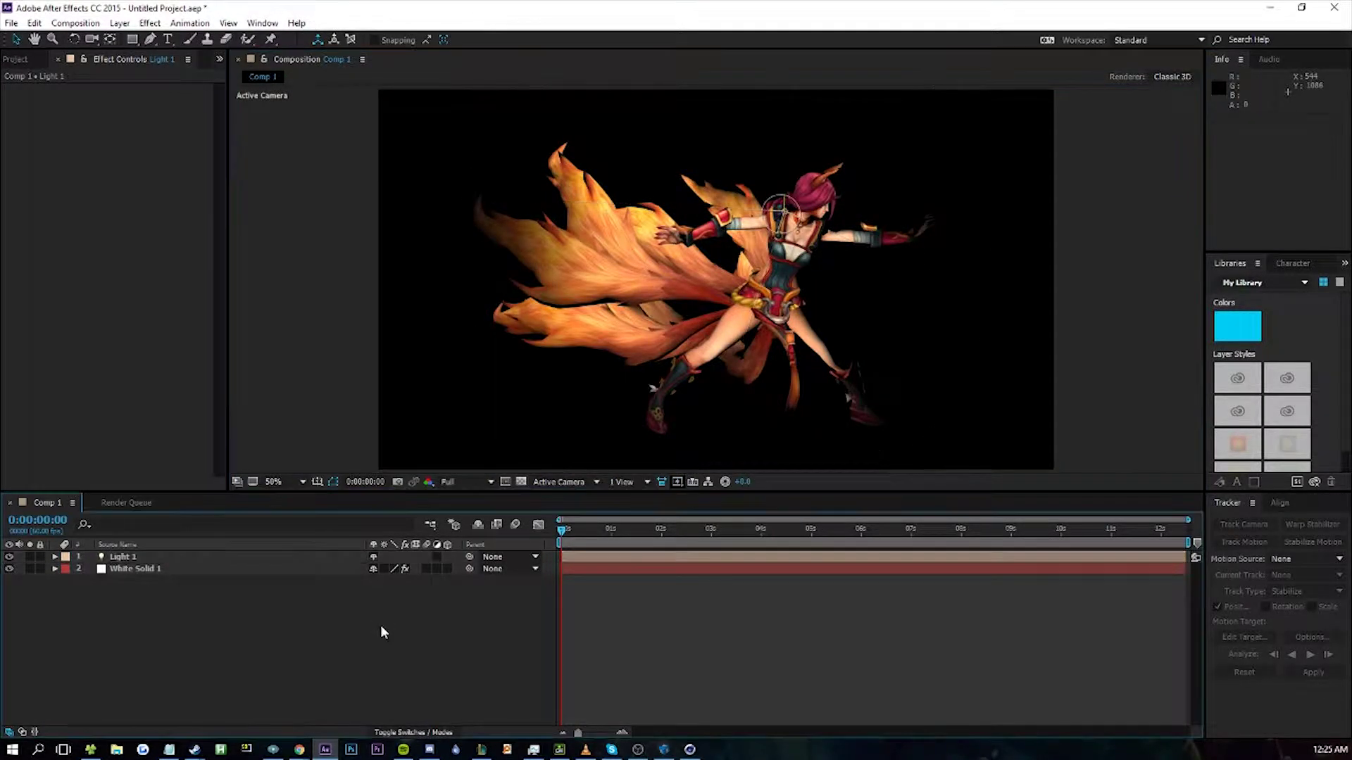
- Add a camera to the composition with the offered settings
right_click(342, 619)
mouse_move(419, 487)
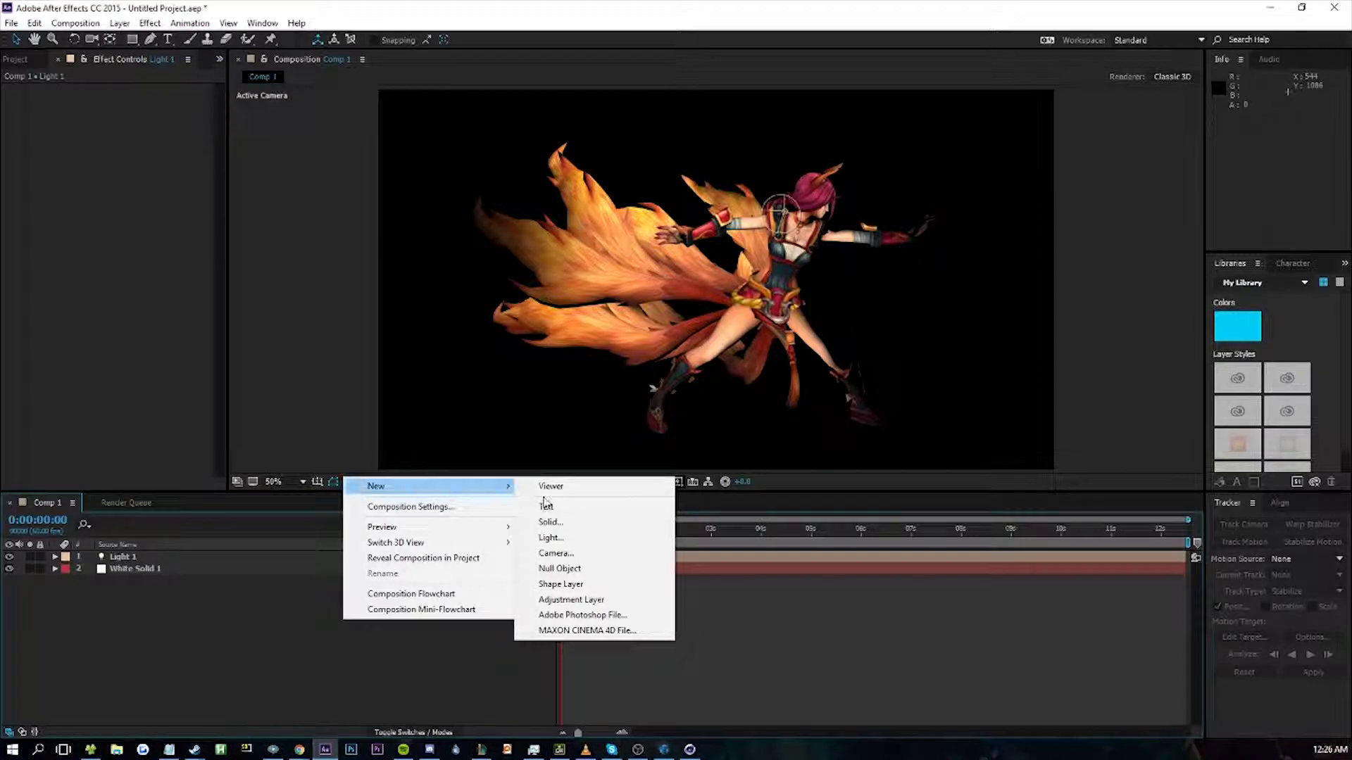
click(624, 554)
click(408, 343)
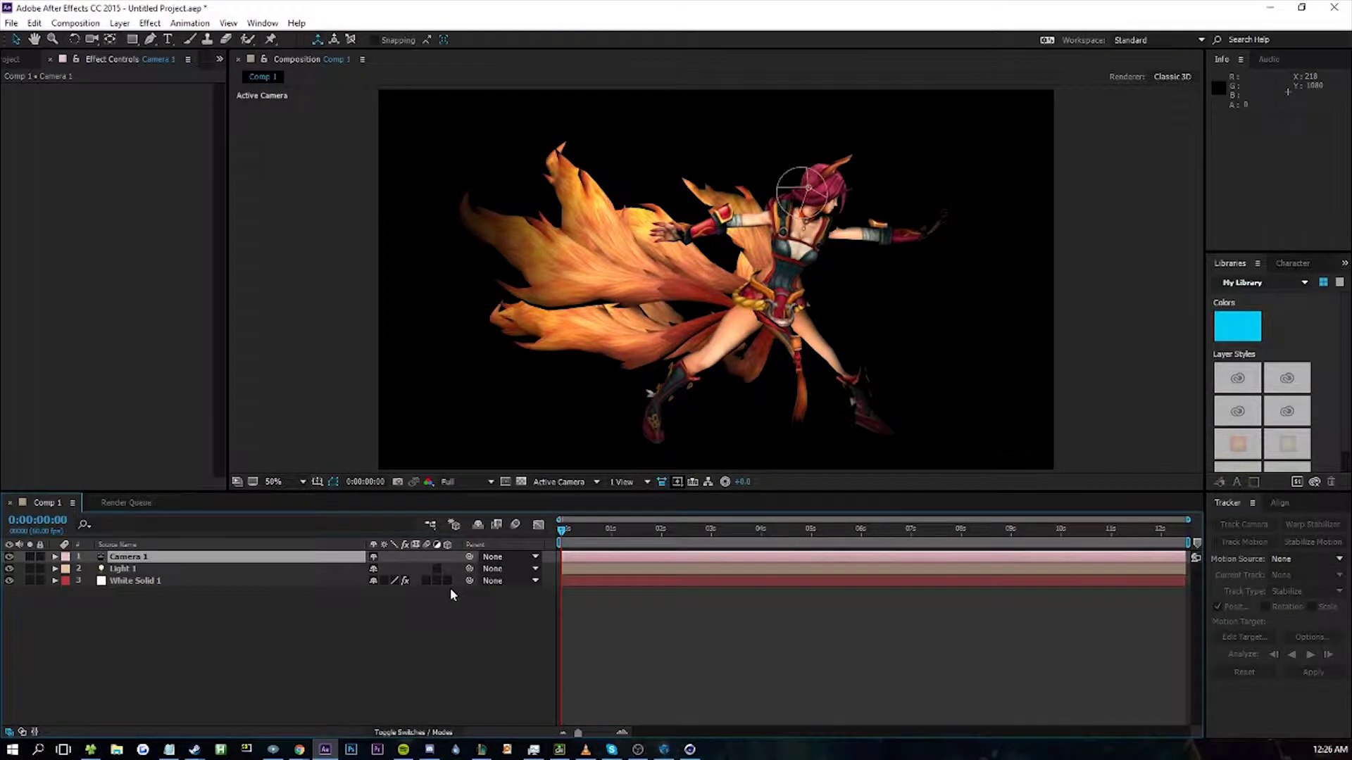
- Reveal Camera 1's position and shift the camera horizontally to X 973
key(p)
mouse_move(381, 568)
mouse_down()
mouse_move(299, 568)
mouse_move(619, 569)
mouse_move(394, 568)
mouse_up()
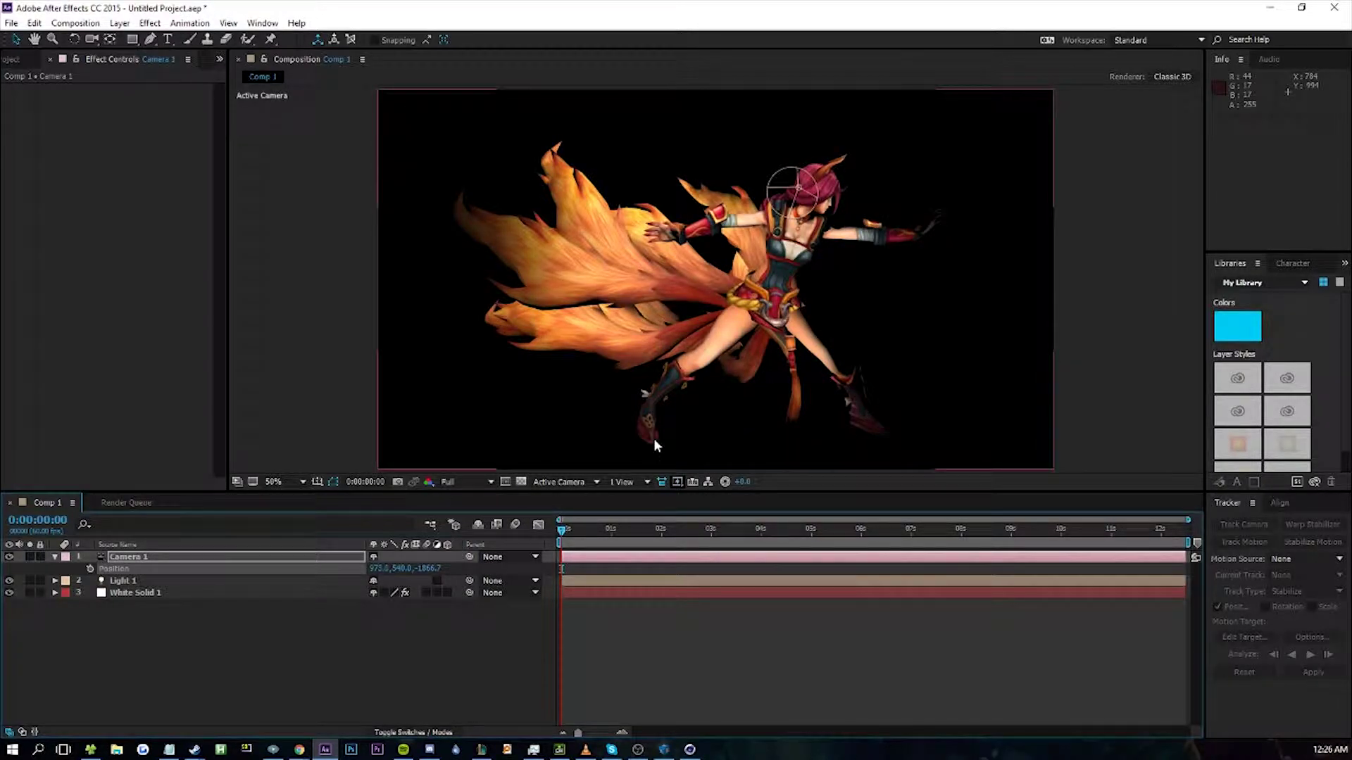
click(212, 583)
click(211, 601)
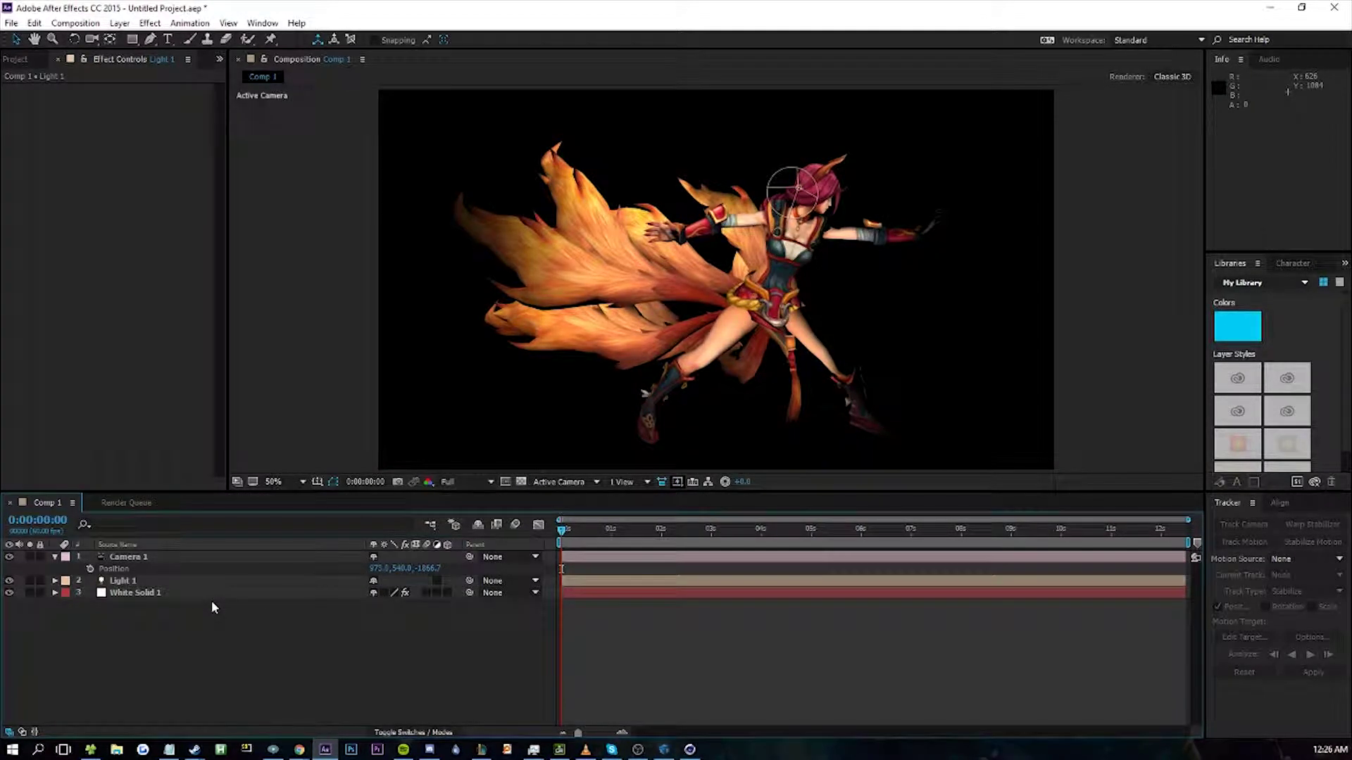
click(237, 595)
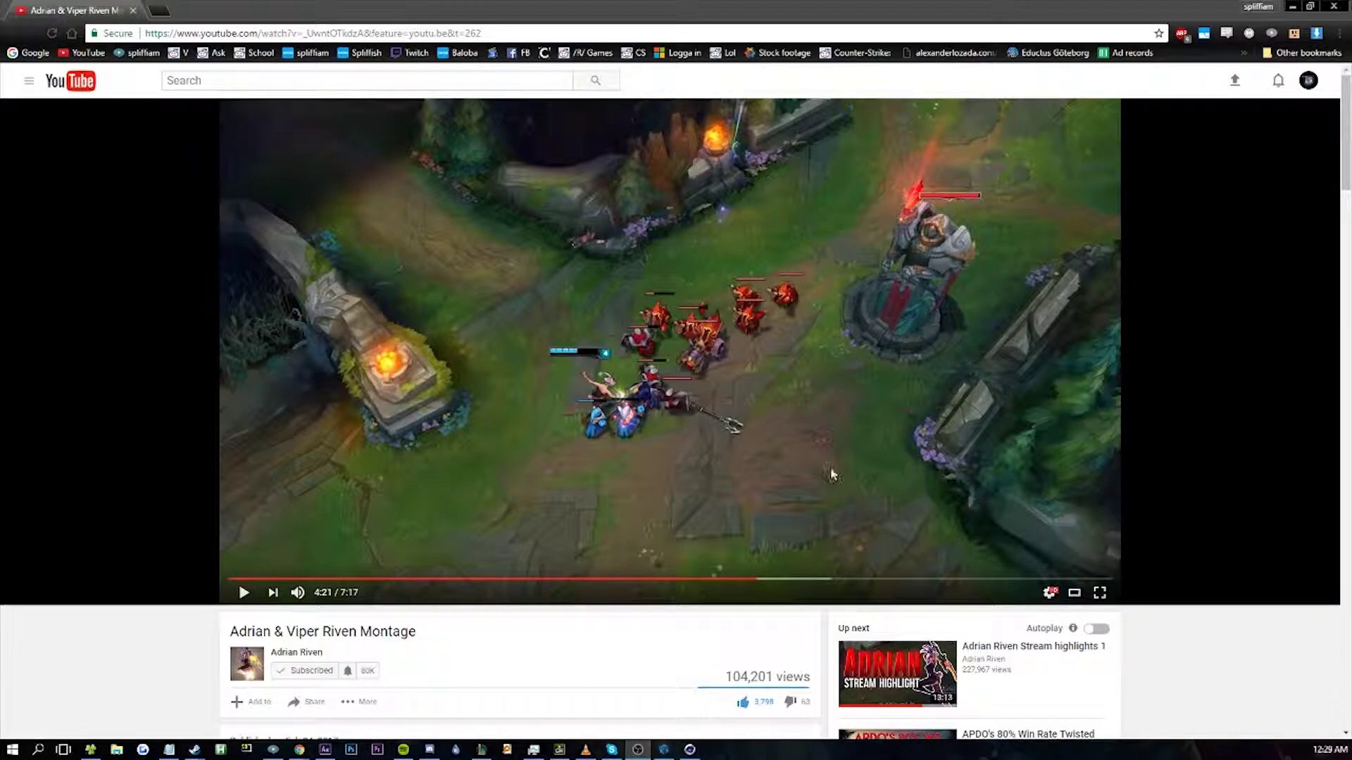
- Play the Riven montage's transition from 4:21 to 4:25 in the browser as a reference, and close the browser
click(897, 442)
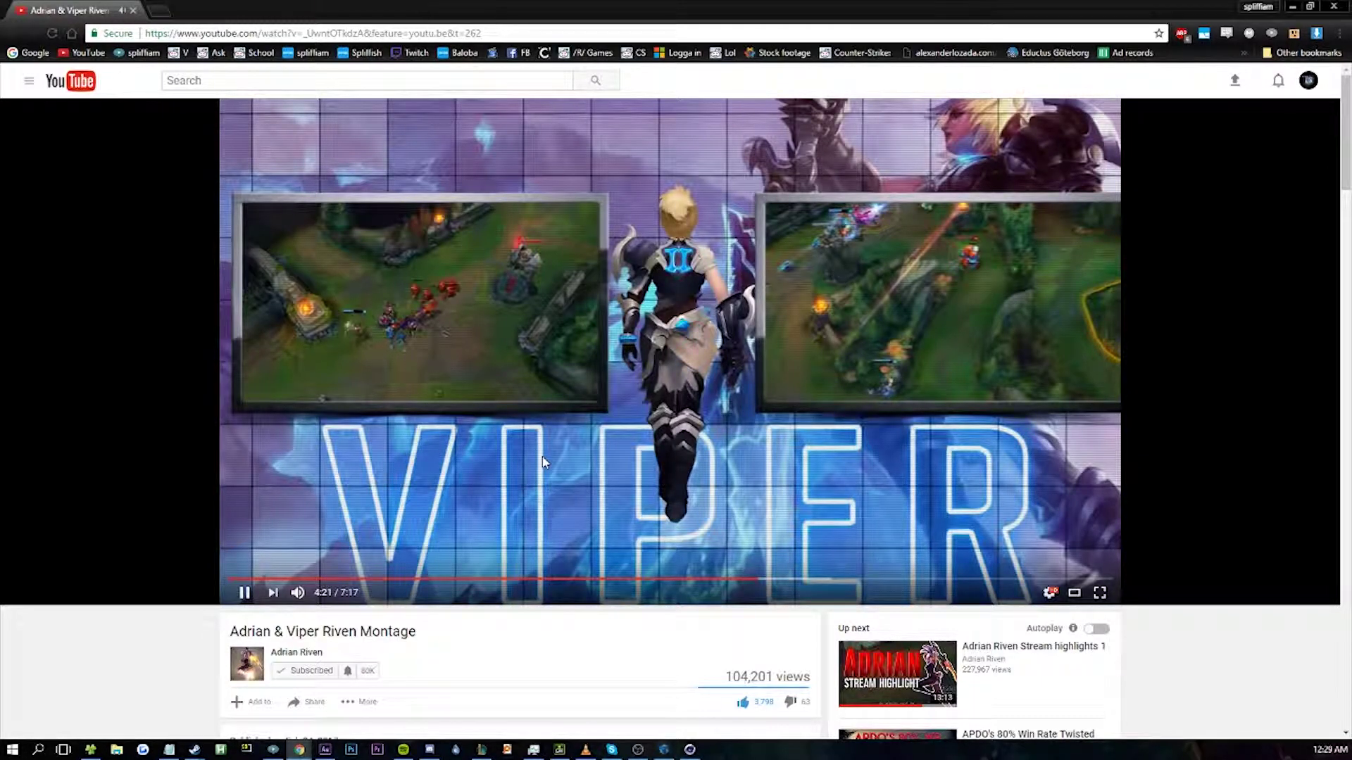
key(space)
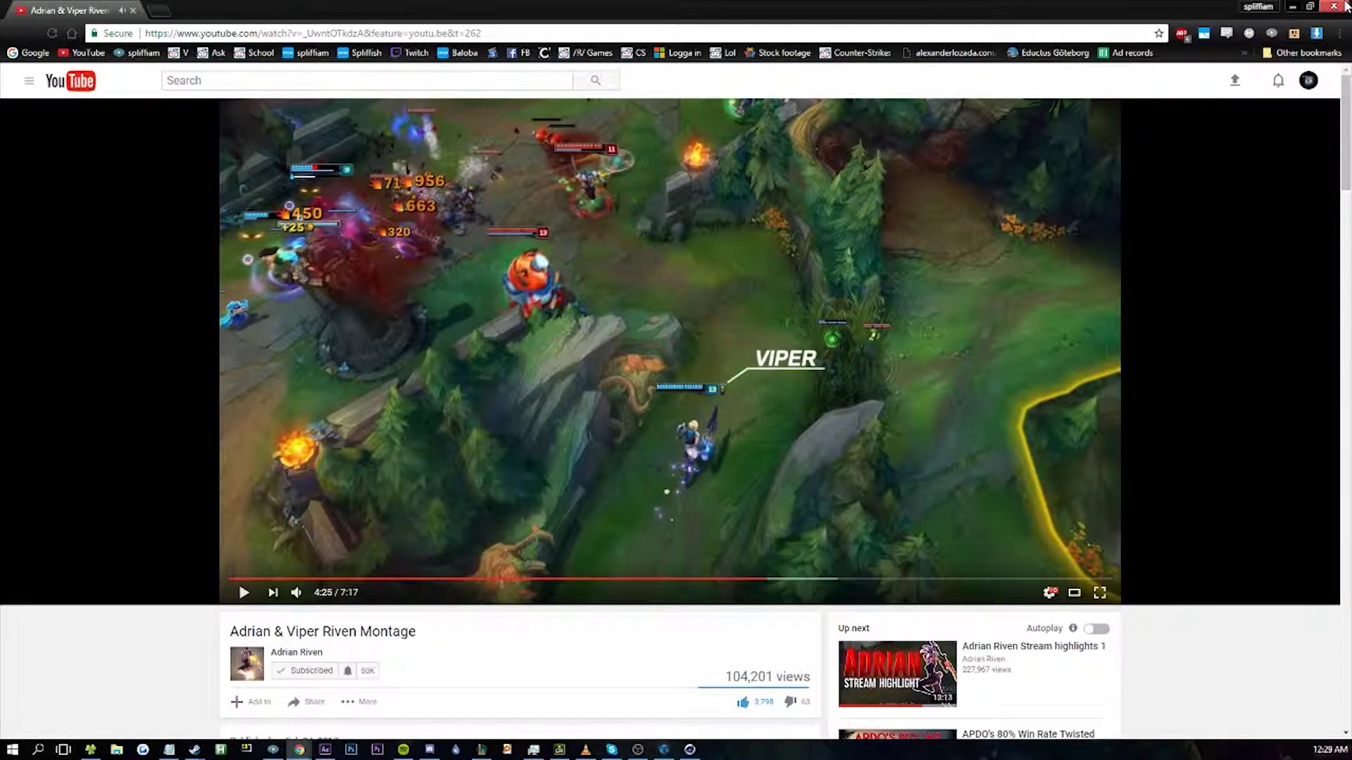
click(1347, 6)
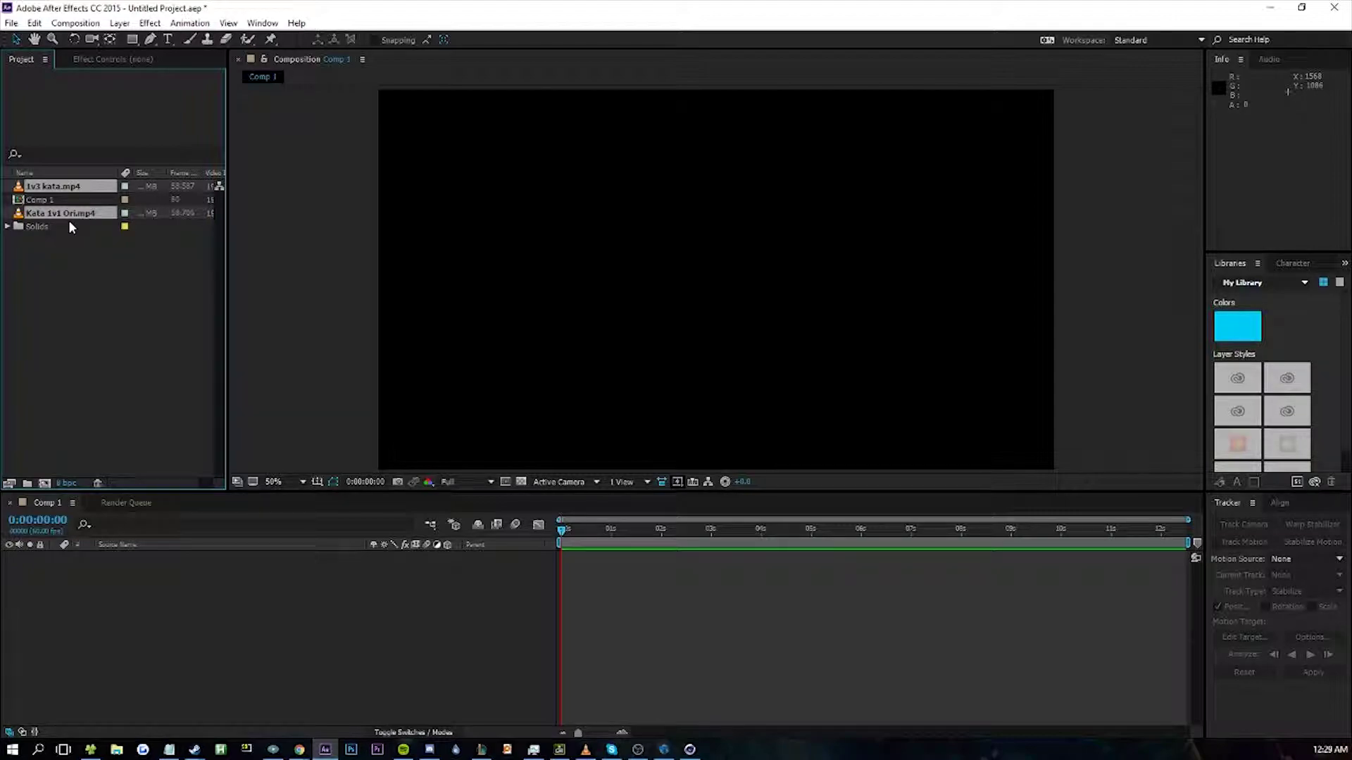
- In After Effects, add 1v3 kata.mp4 and Kata 1v1 Ori.mp4 to Comp 1, starting 1v3 kata.mp4 at 0:00:10:12
drag(69, 220, 597, 522)
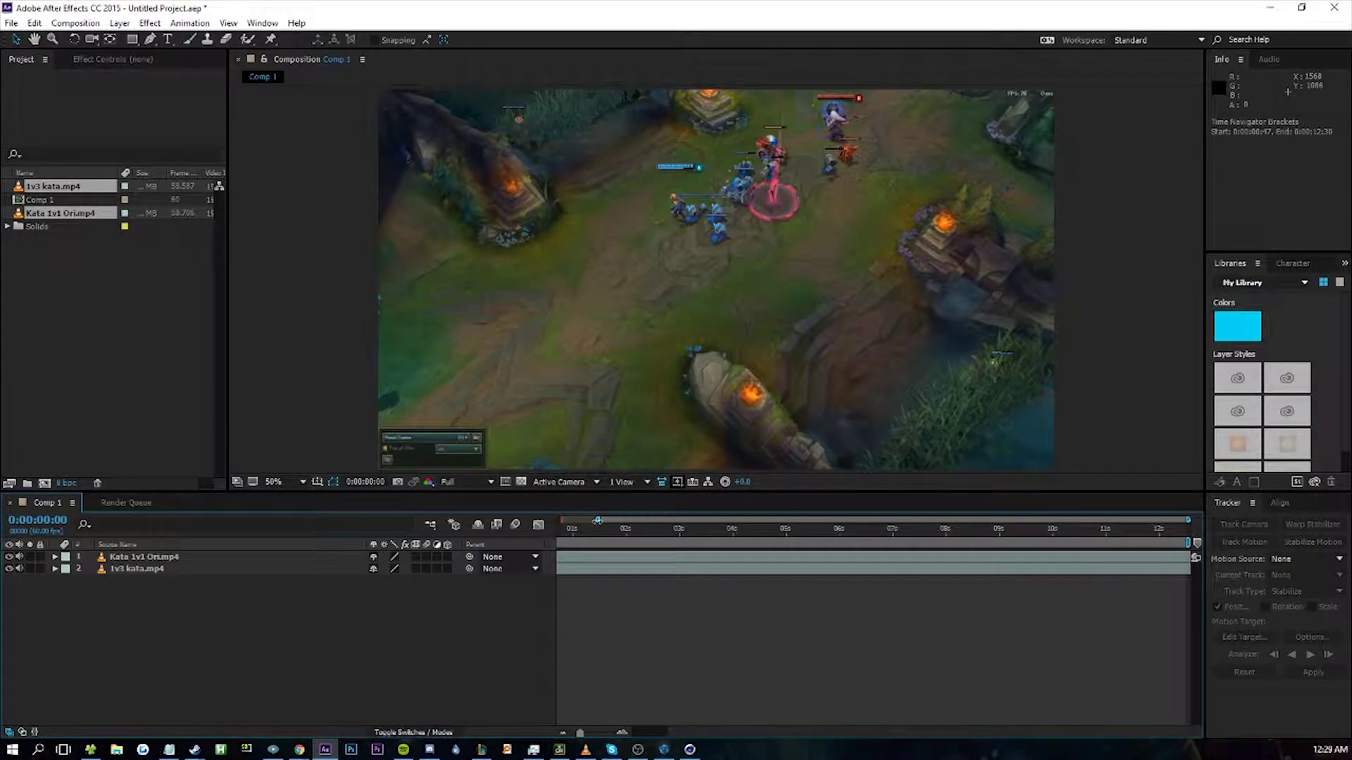
drag(563, 569, 1155, 569)
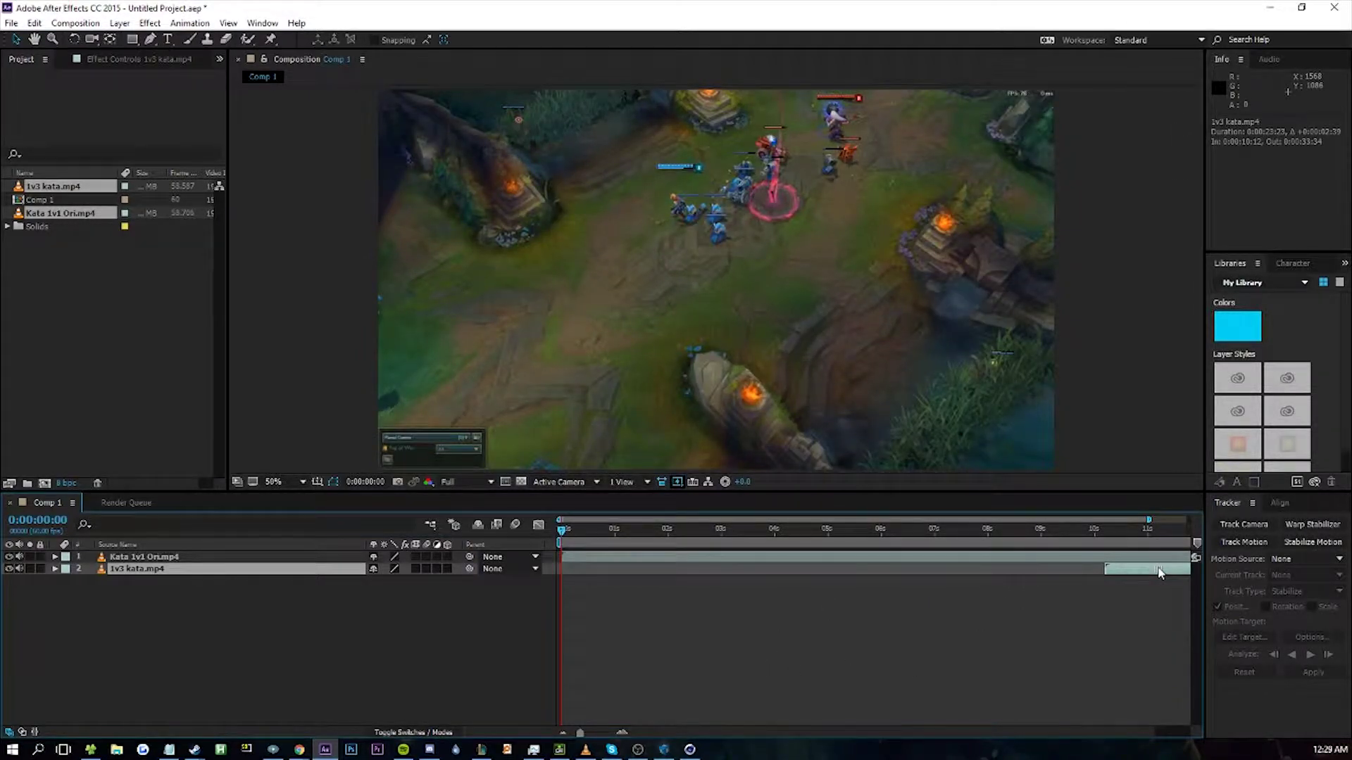
- Set Comp 1's background color to white in the composition settings
right_click(41, 500)
click(85, 256)
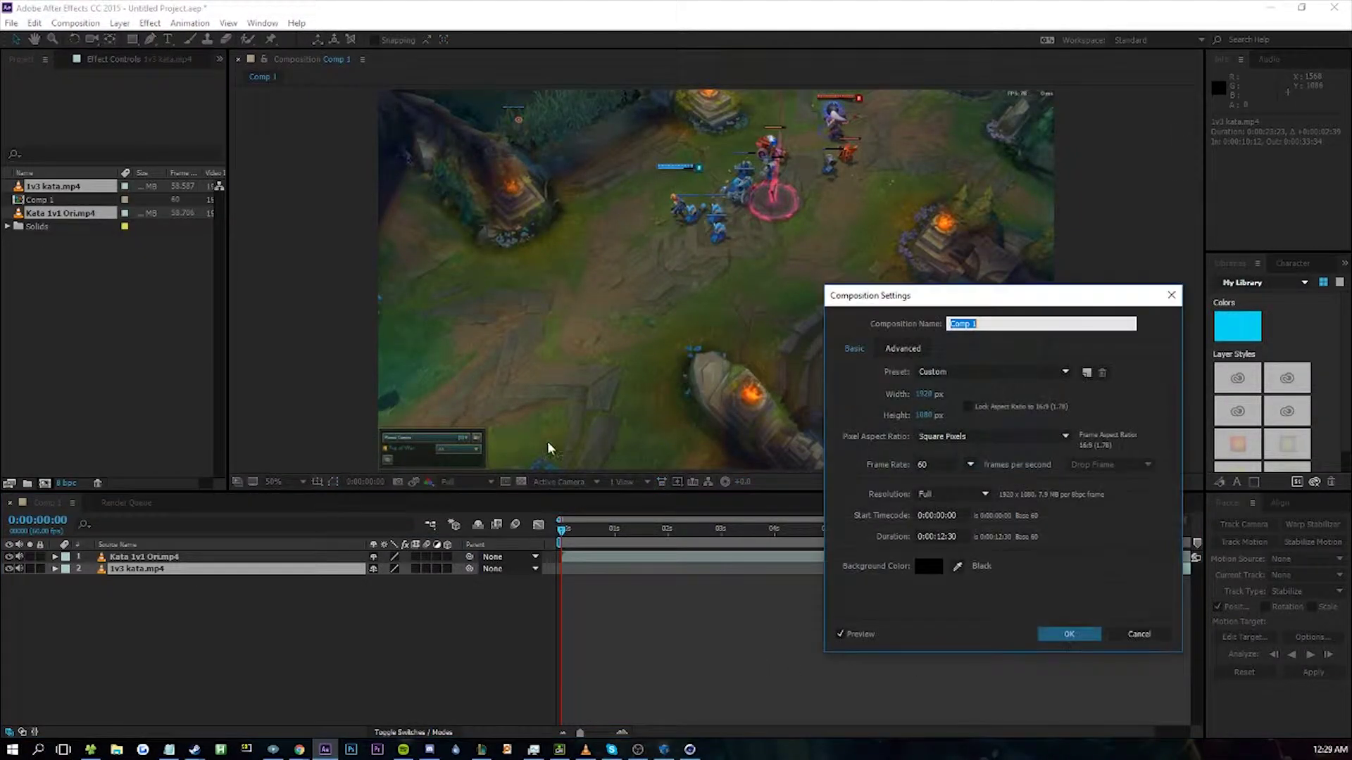
click(931, 566)
click(1127, 499)
click(1070, 635)
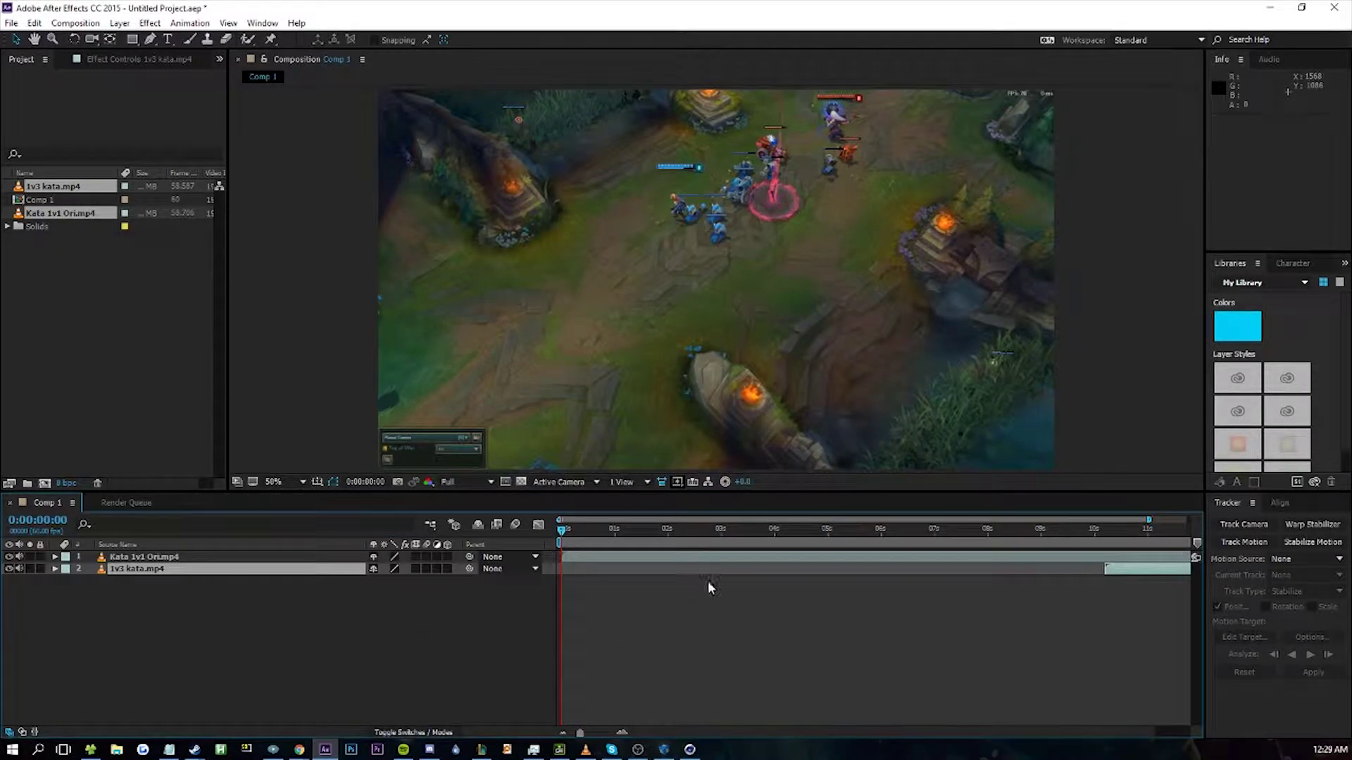
- Slide Kata 1v1 Ori.mp4 earlier to end at about 0:00:10:14, and split it at 0:00:05:00
click(348, 557)
drag(776, 561, 829, 559)
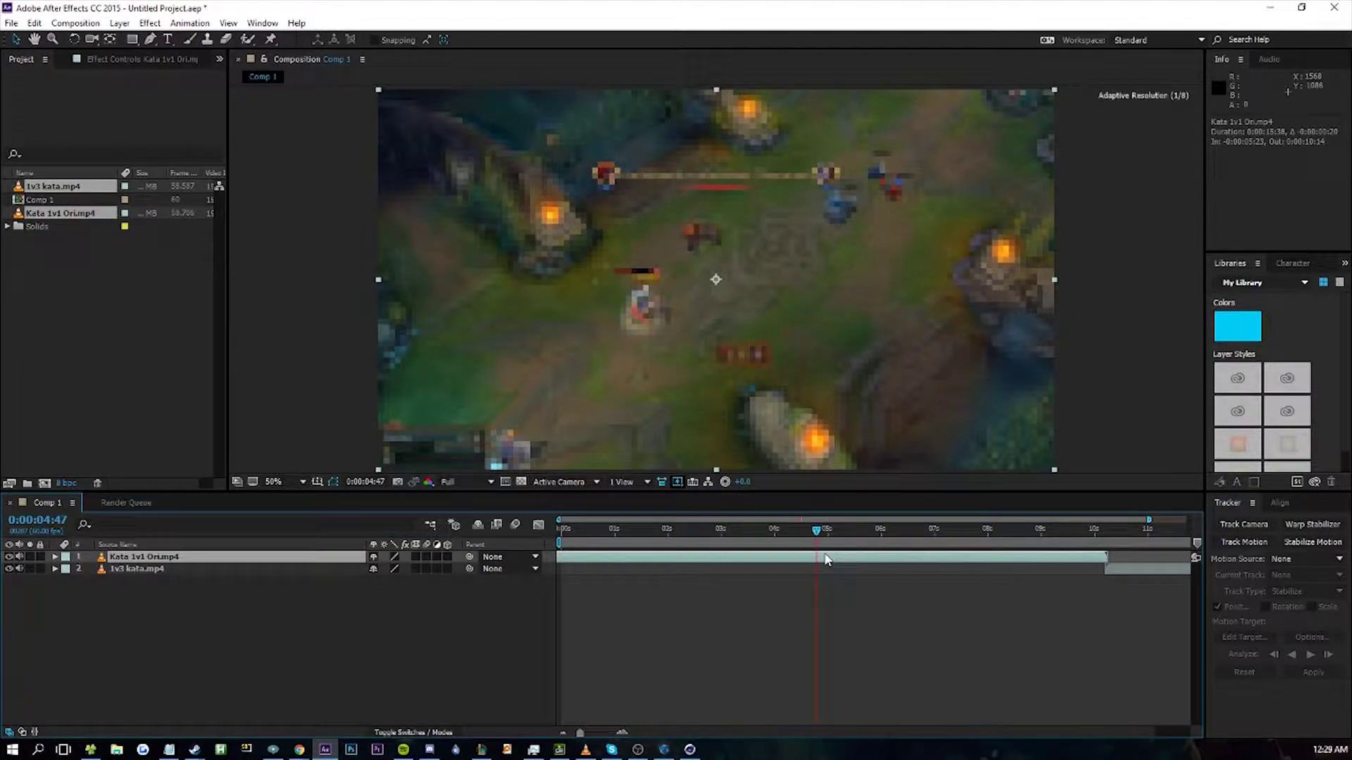
key(ctrl+shift+d)
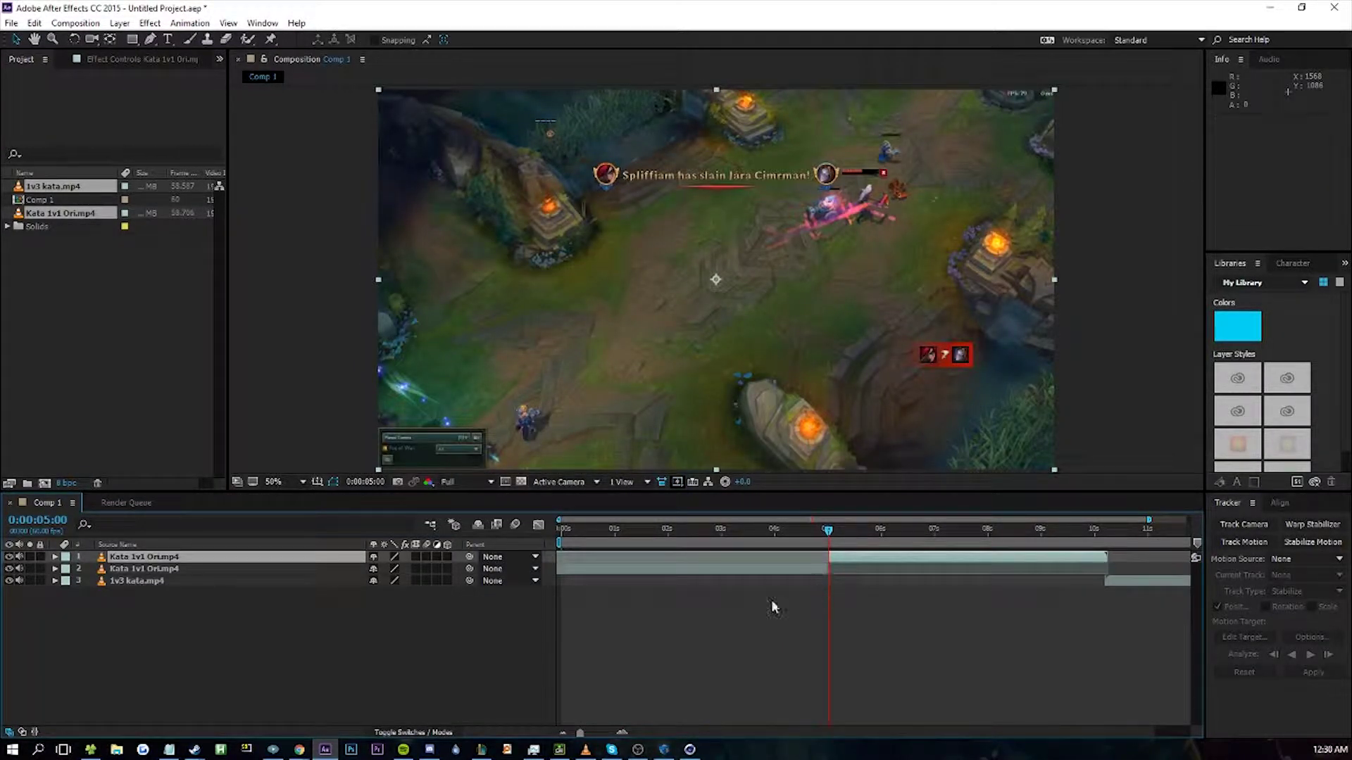
- Trim 1v3 kata.mp4 and the second Kata 1v1 Ori.mp4 piece so the two clips meet at about 0:00:07:47
drag(579, 733, 570, 736)
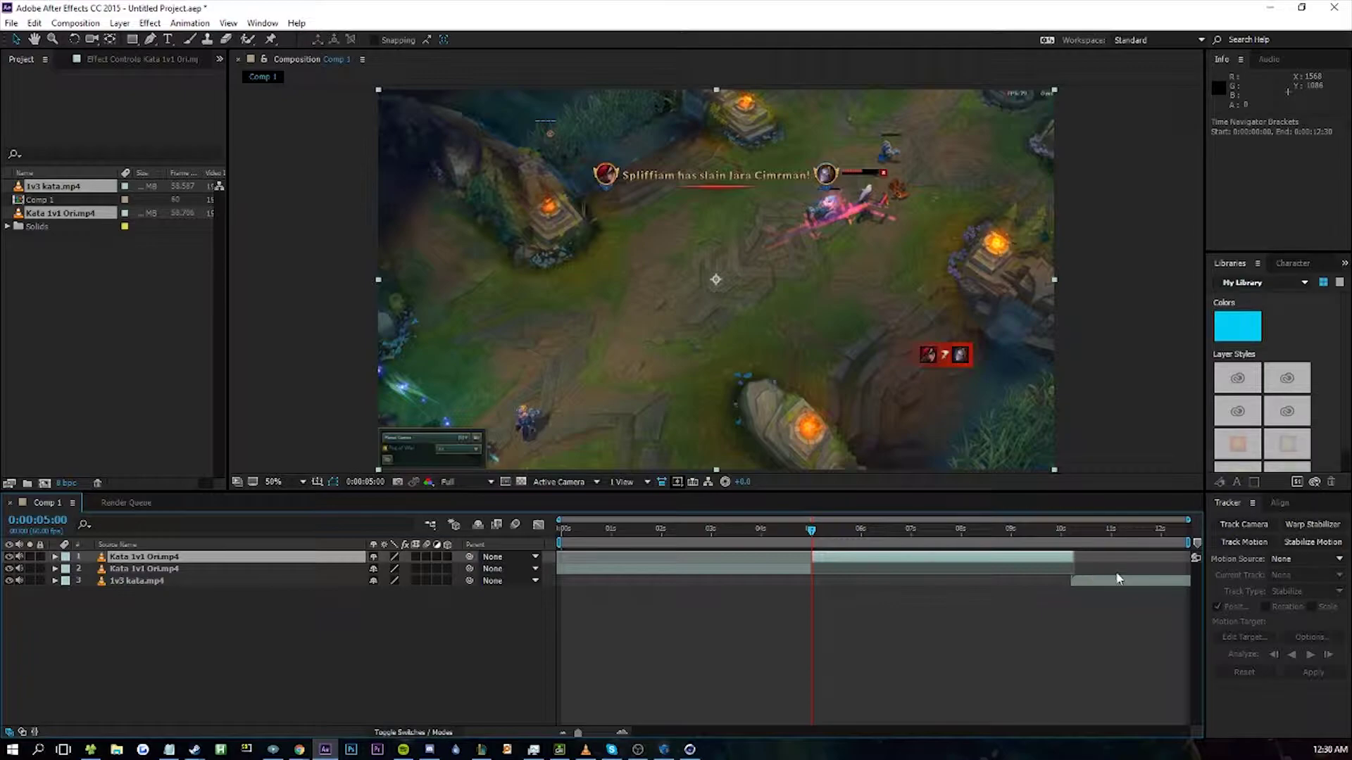
click(1091, 582)
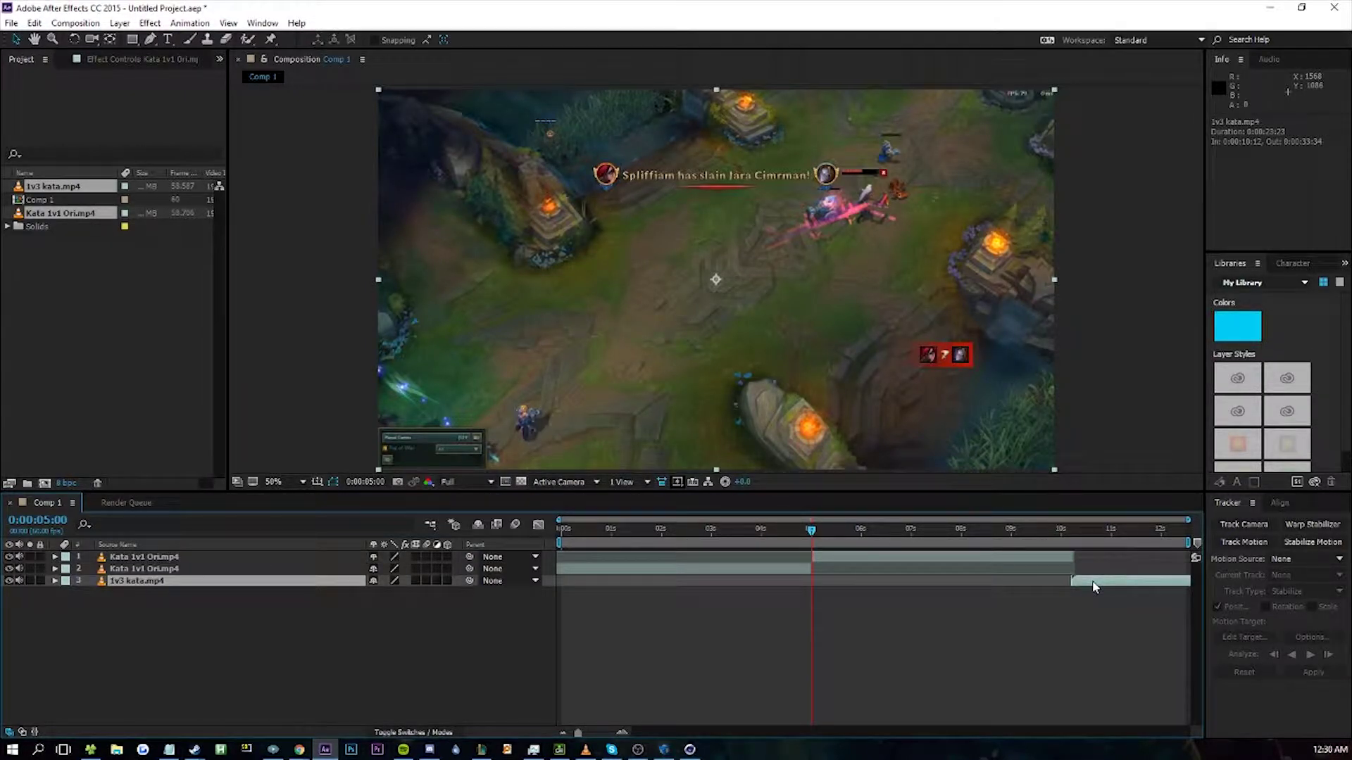
drag(1093, 586, 952, 583)
click(956, 526)
click(983, 530)
drag(930, 585, 989, 587)
click(1100, 533)
drag(1103, 533, 1165, 530)
drag(992, 581, 965, 587)
- Split 1v3 kata.mp4 at 0:00:09:59
drag(1069, 558, 1060, 531)
click(1081, 583)
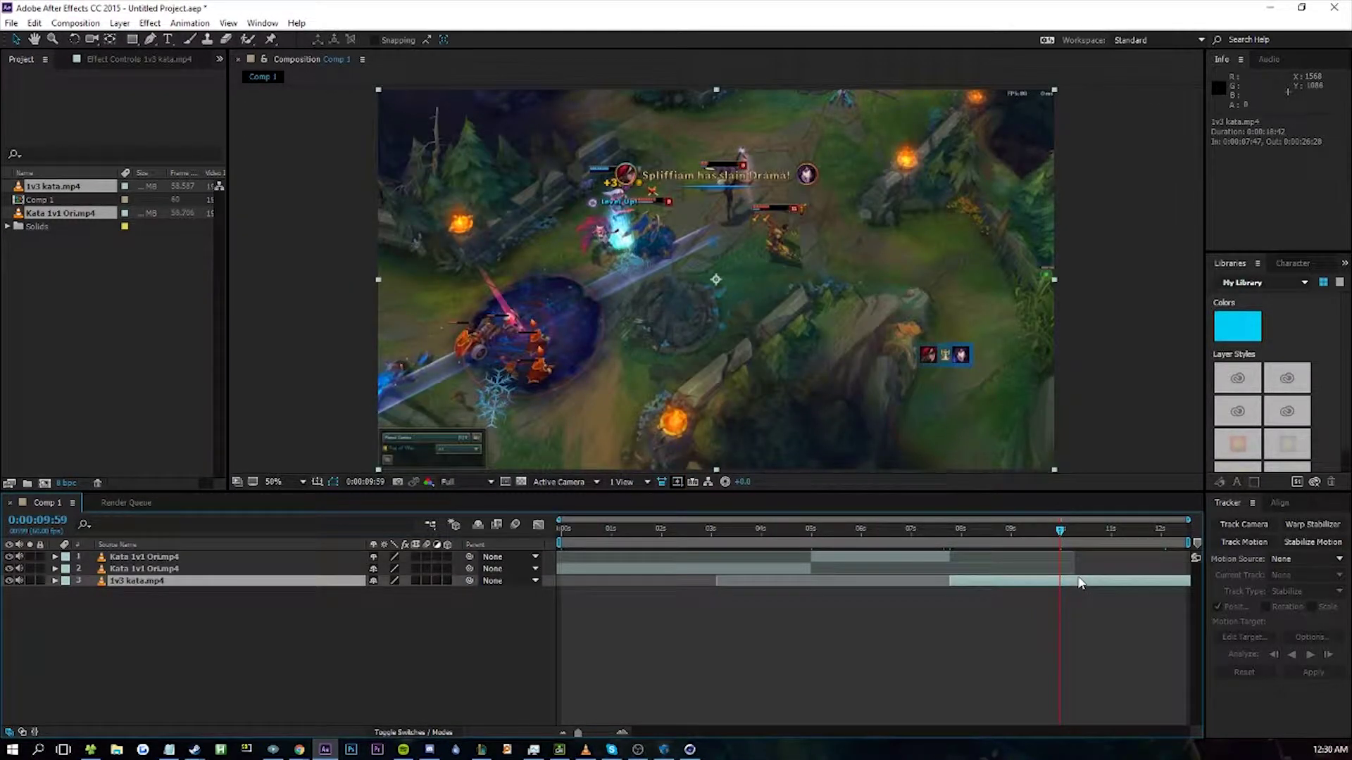
key(ctrl+shift+d)
- Pre-compose the second Kata 1v1 Ori.mp4 piece with the first 1v3 kata.mp4 piece as Pre-comp 1, and open it at 0:00:05:59
click(974, 594)
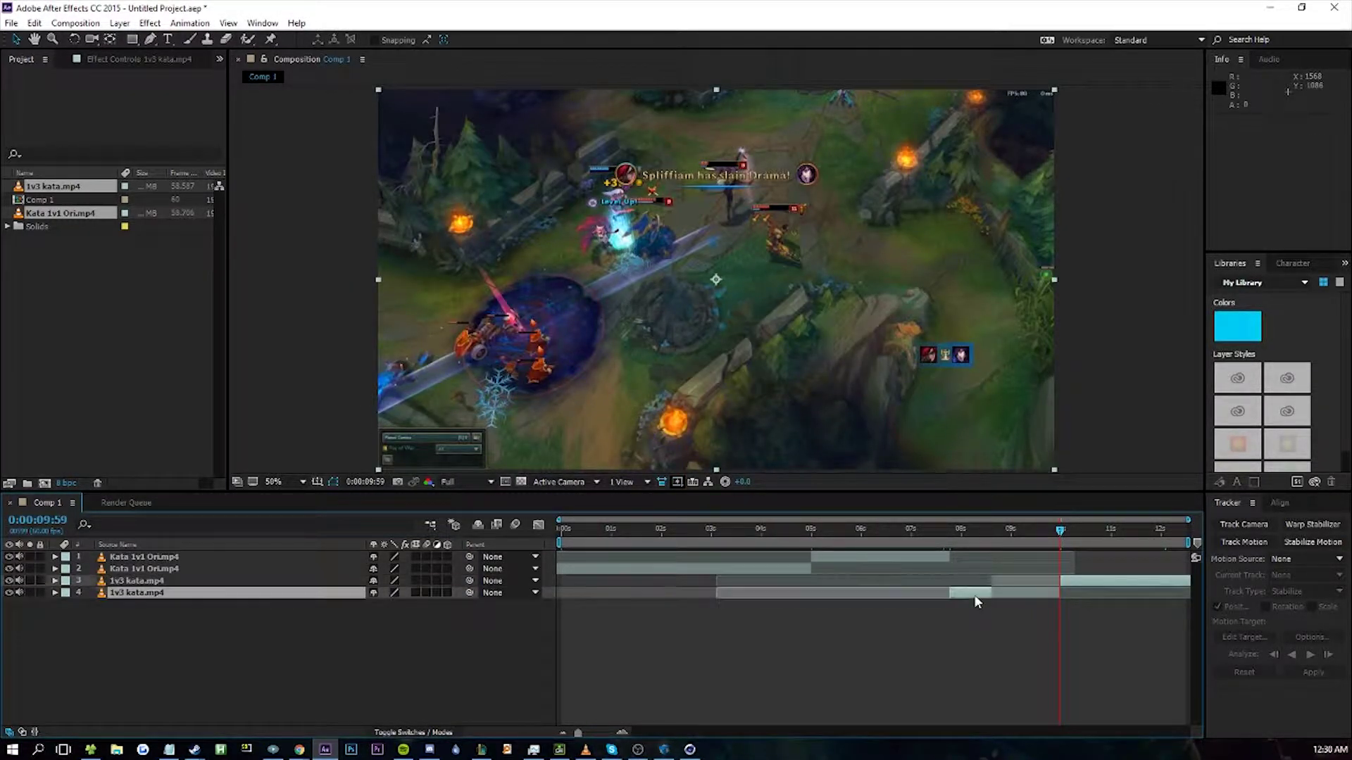
ctrl+click(930, 556)
right_click(931, 556)
click(1013, 431)
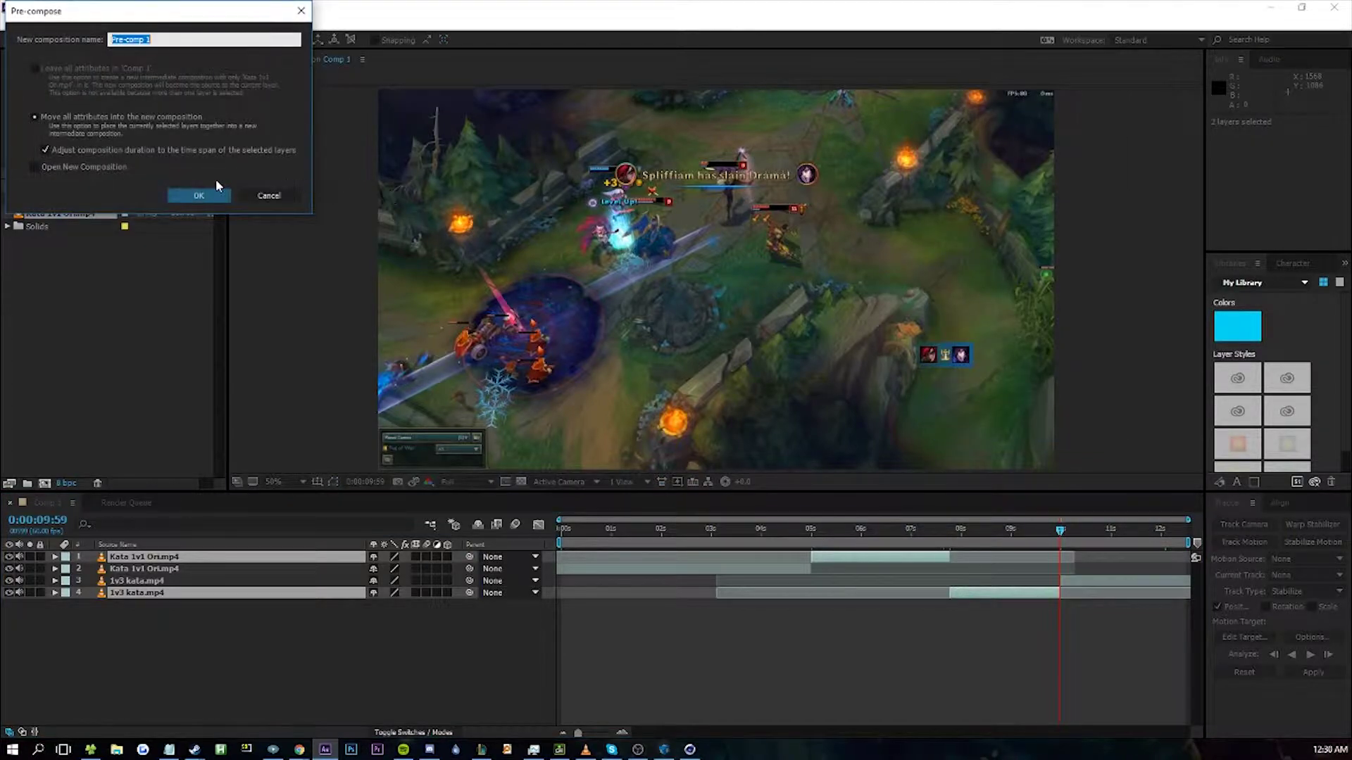
click(200, 195)
double_click(908, 556)
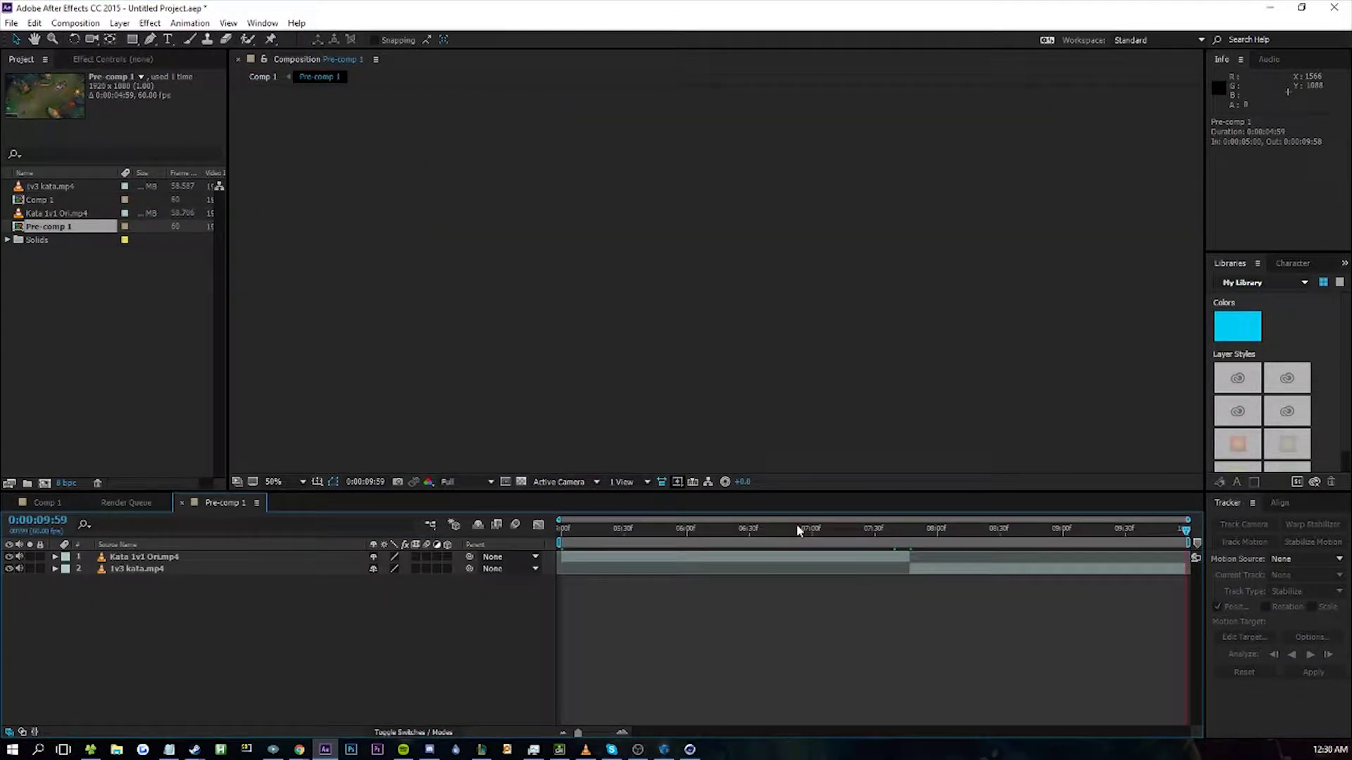
click(687, 542)
- Try to add a camera with the offered settings to Pre-comp 1
right_click(284, 614)
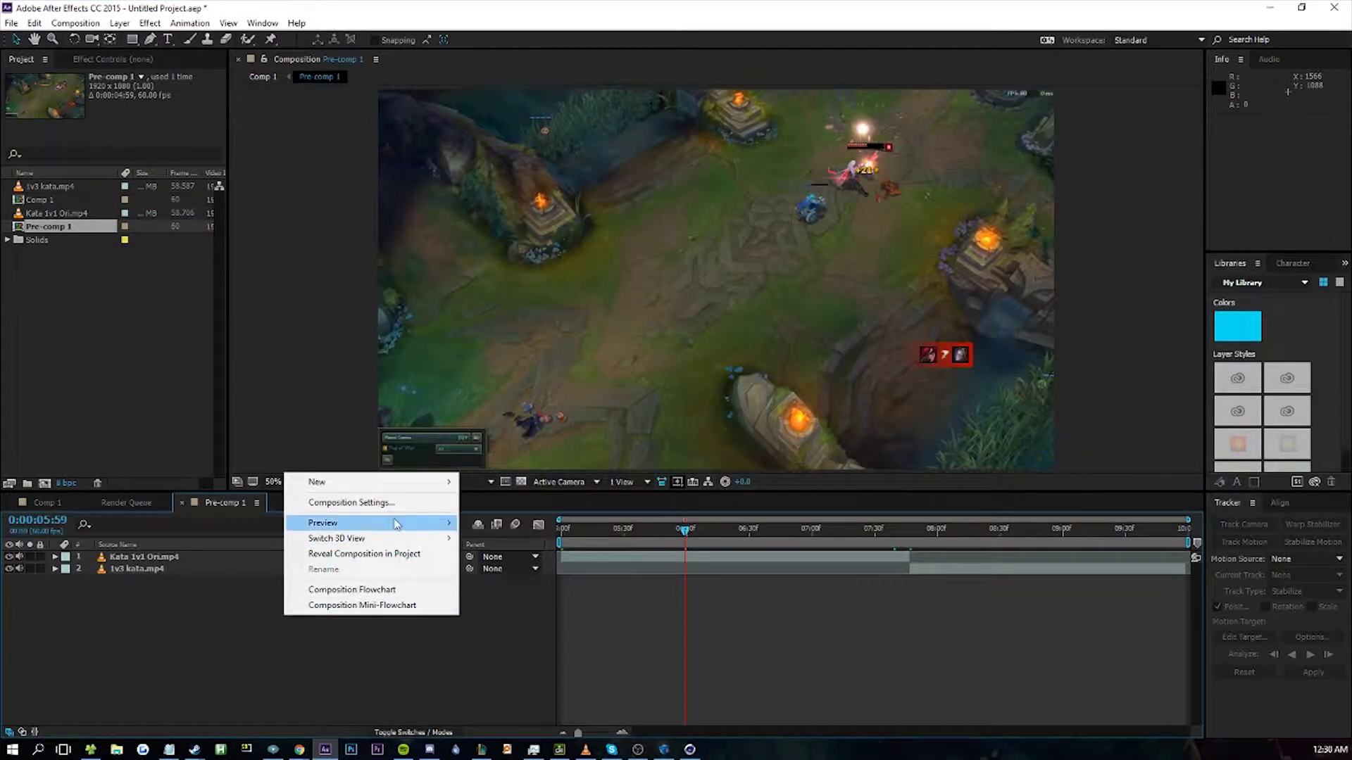
mouse_move(400, 486)
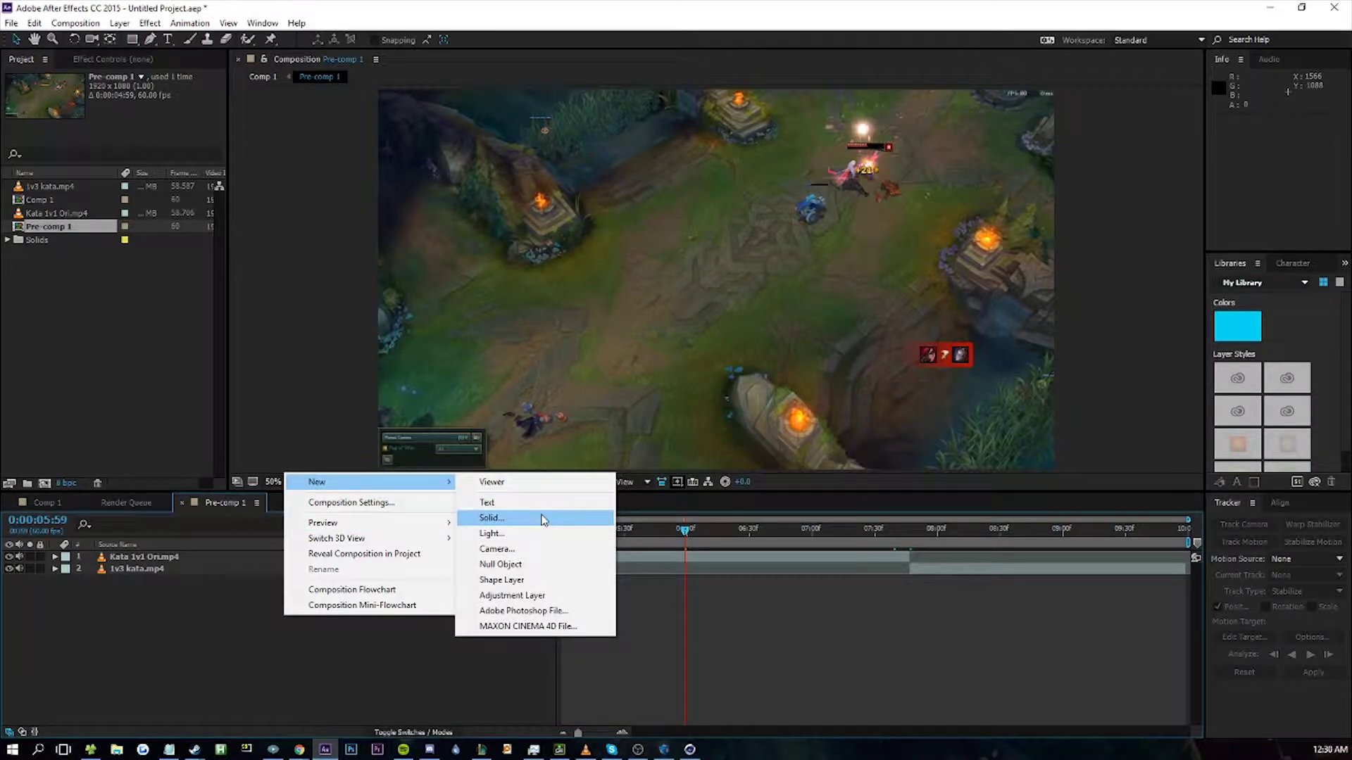
click(516, 549)
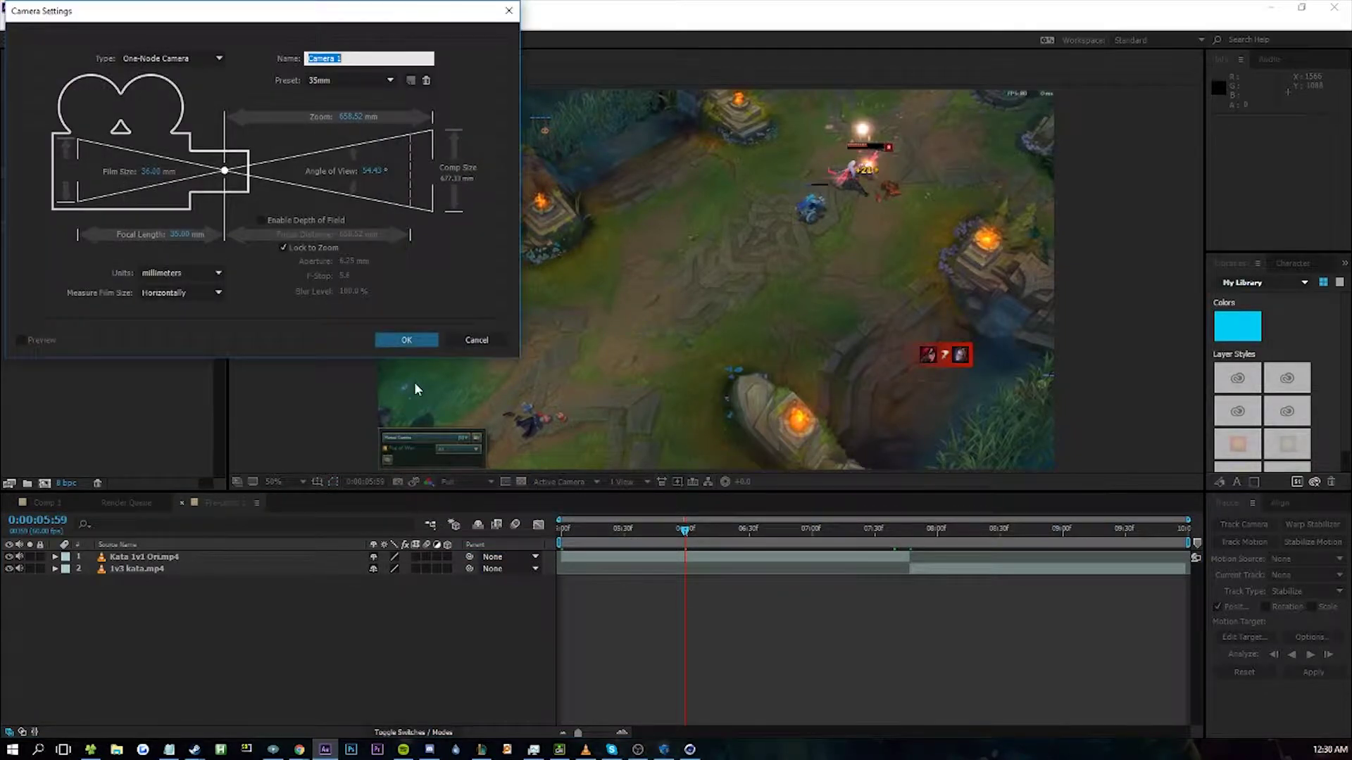
click(387, 340)
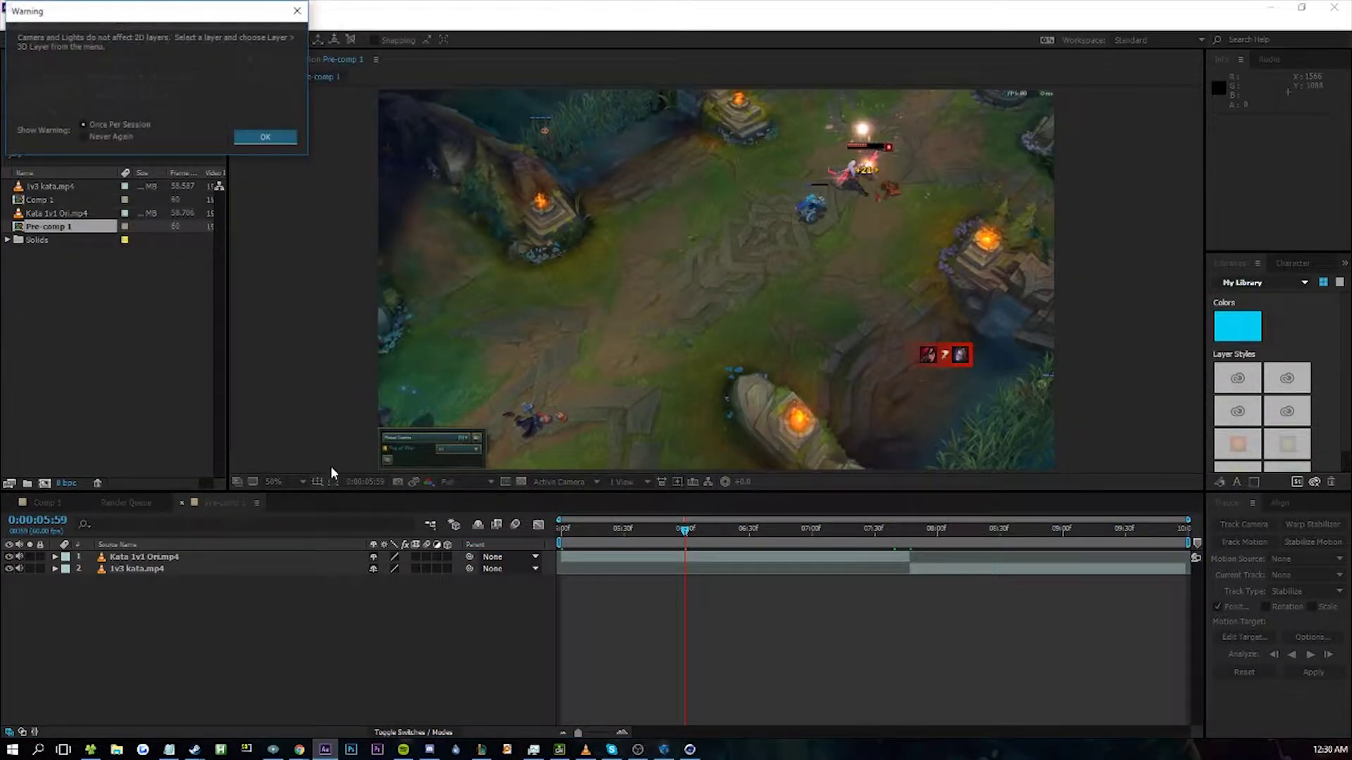
click(262, 138)
- Add a One-Node Camera with the 35mm preset to Pre-comp 1
right_click(239, 642)
mouse_move(380, 512)
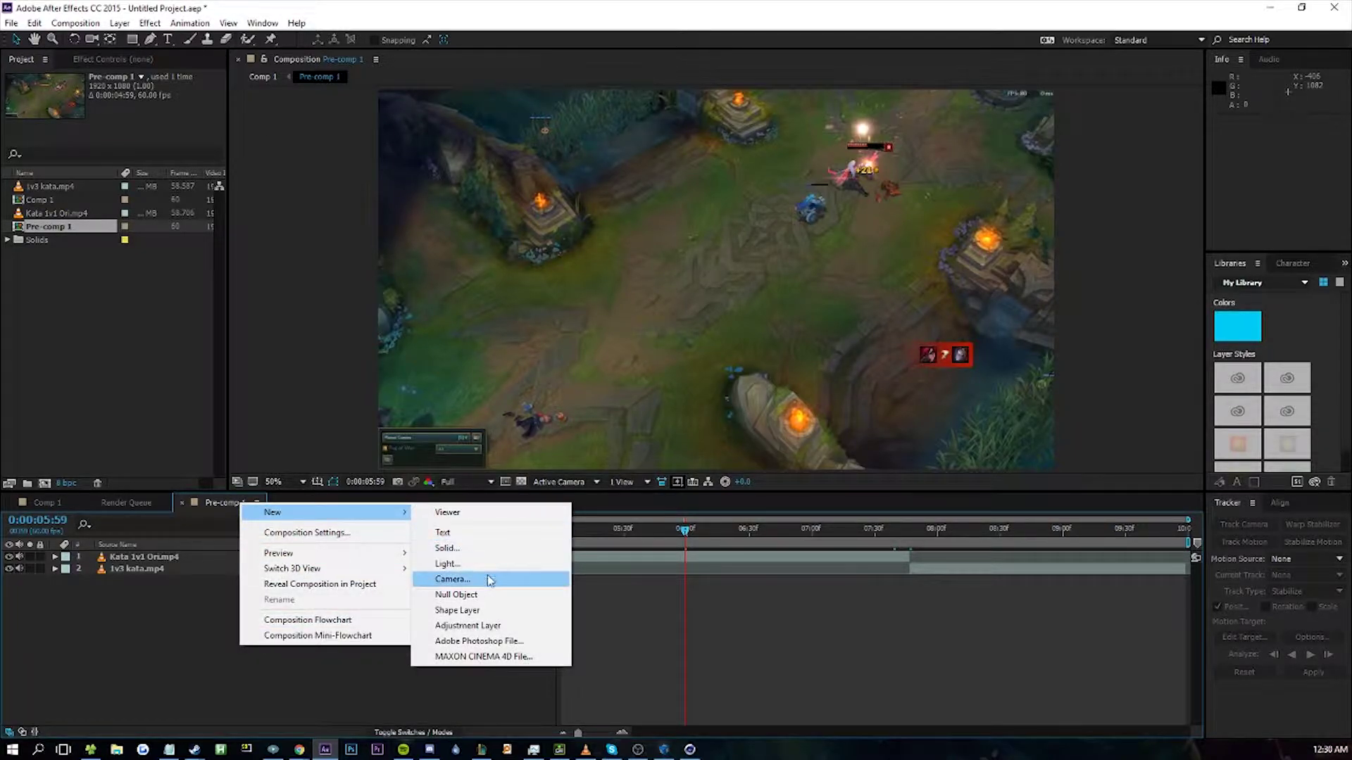
click(489, 578)
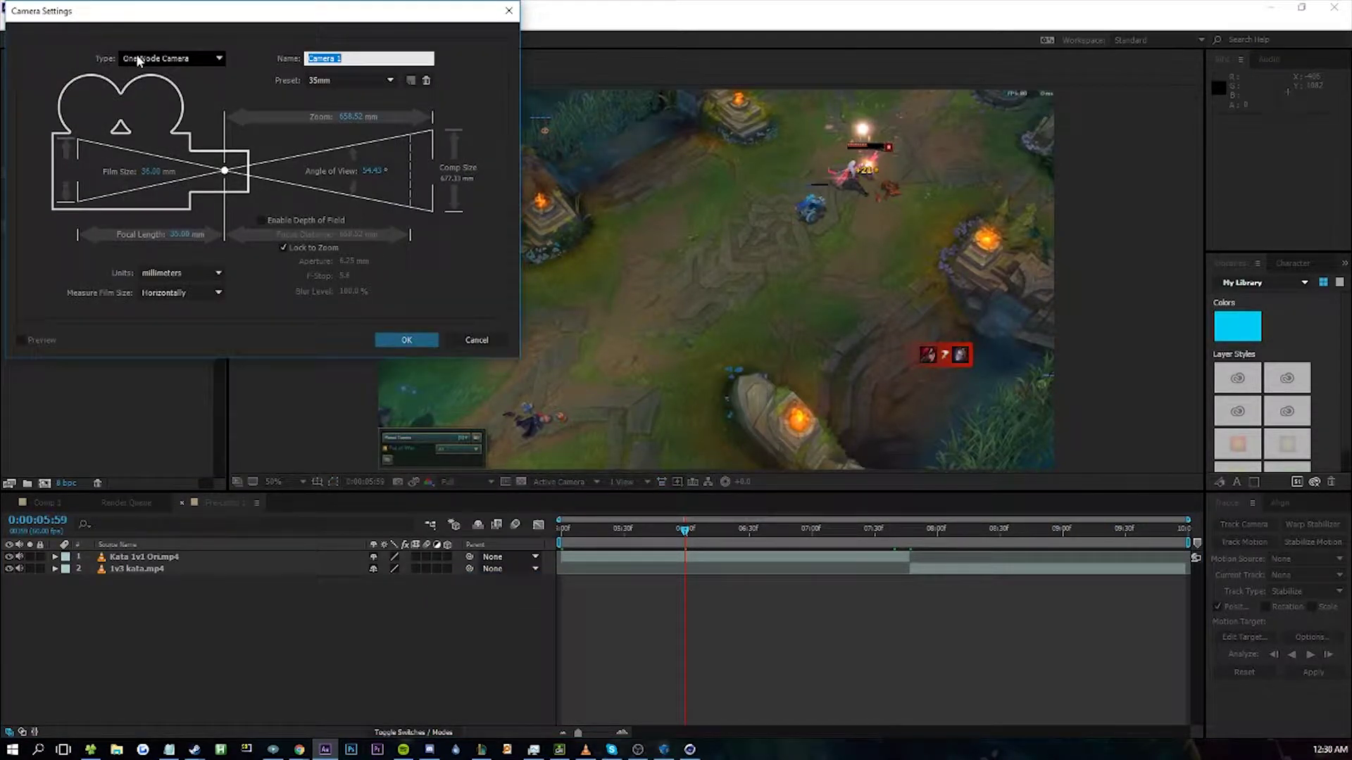
click(197, 59)
click(179, 75)
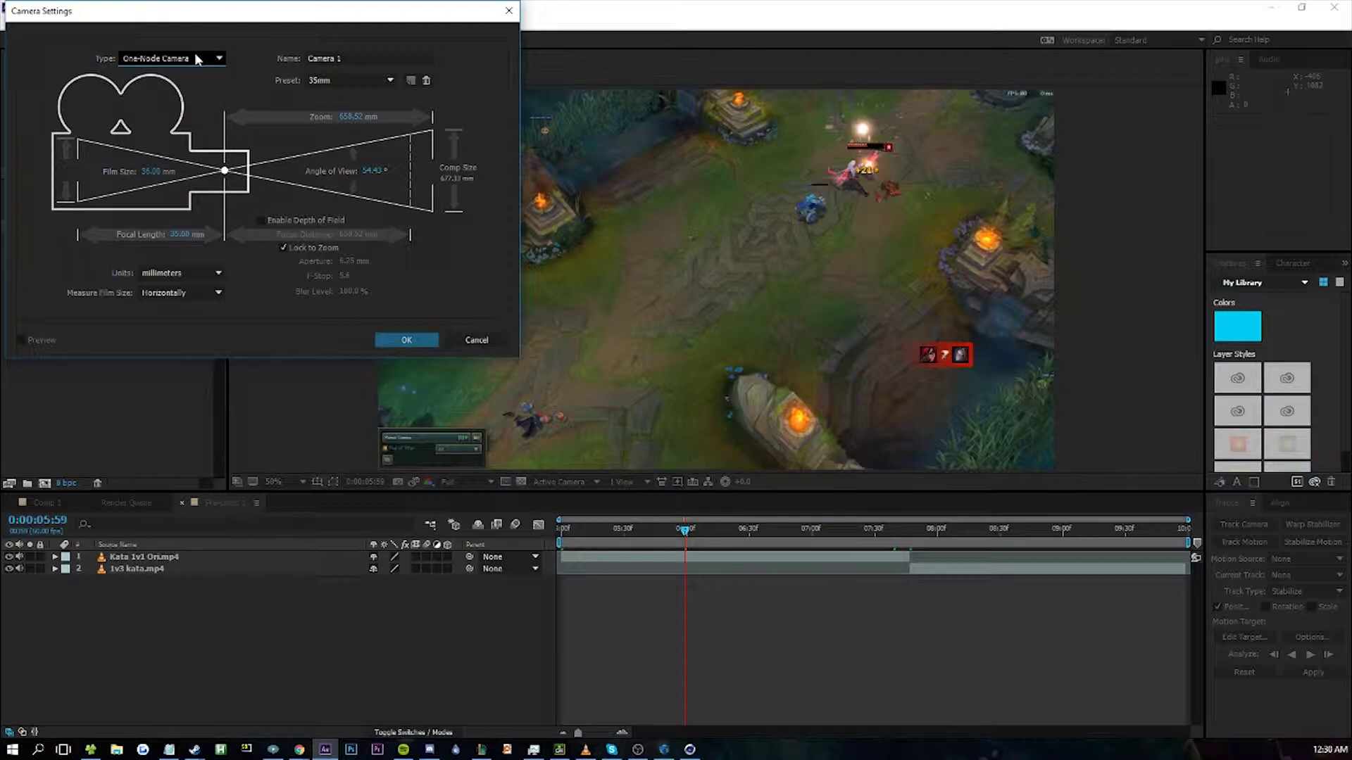
click(428, 339)
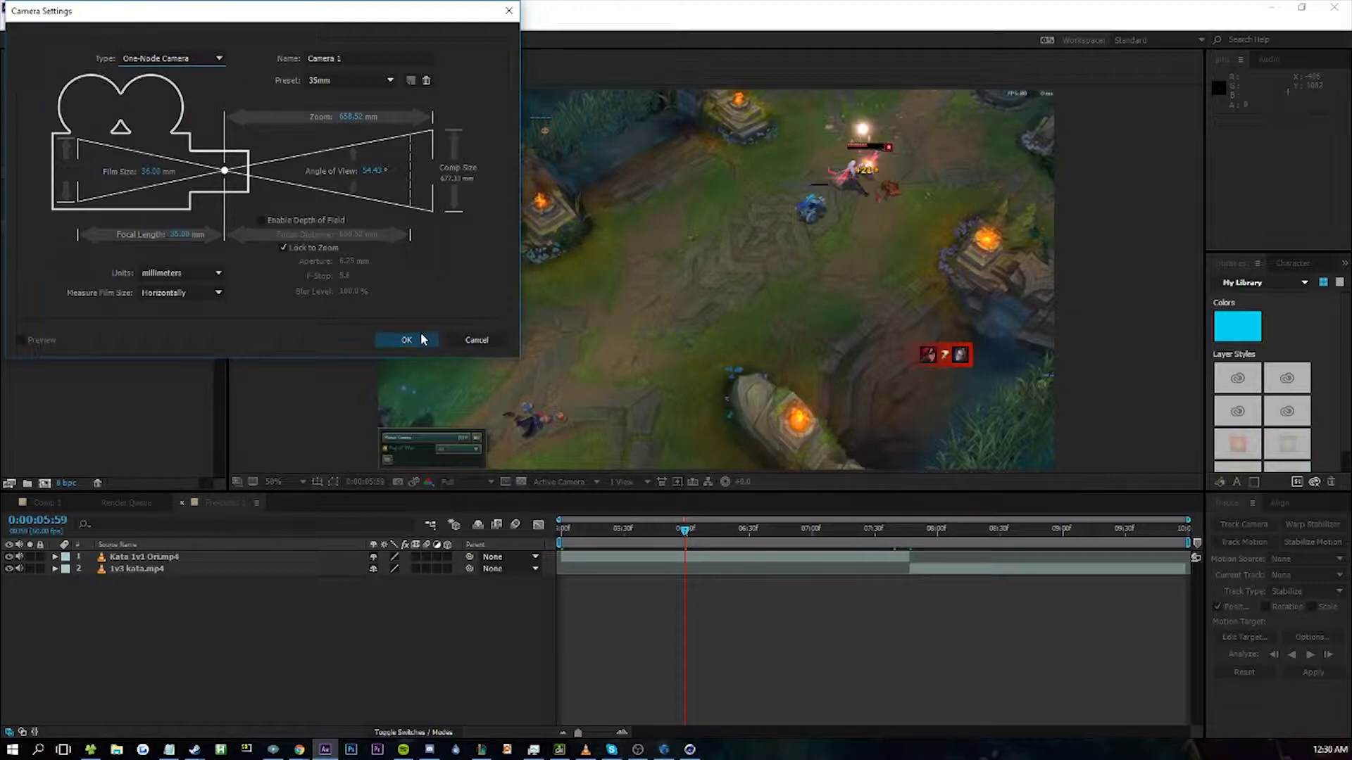
click(366, 633)
- Turn Kata 1v1 Ori.mp4 and 1v3 kata.mp4 into 3D layers
click(296, 569)
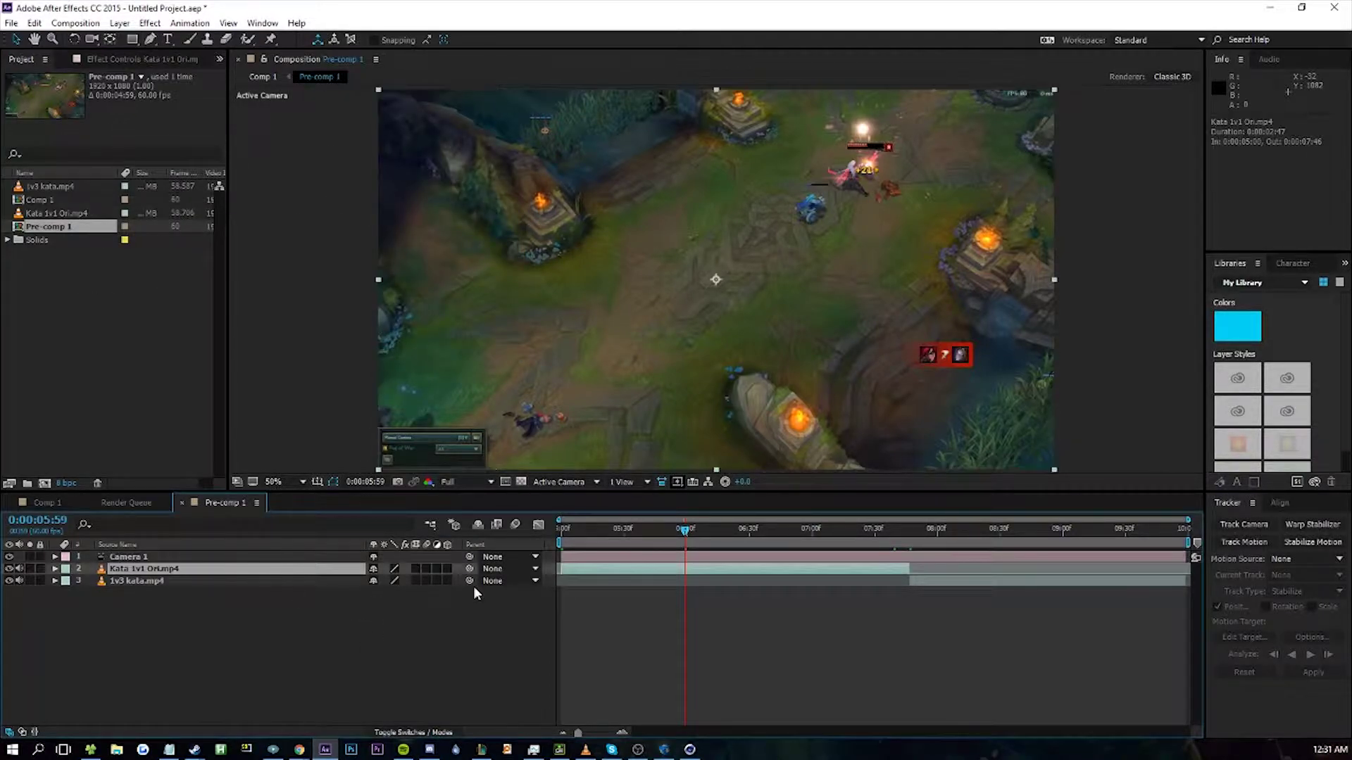
click(446, 568)
click(446, 581)
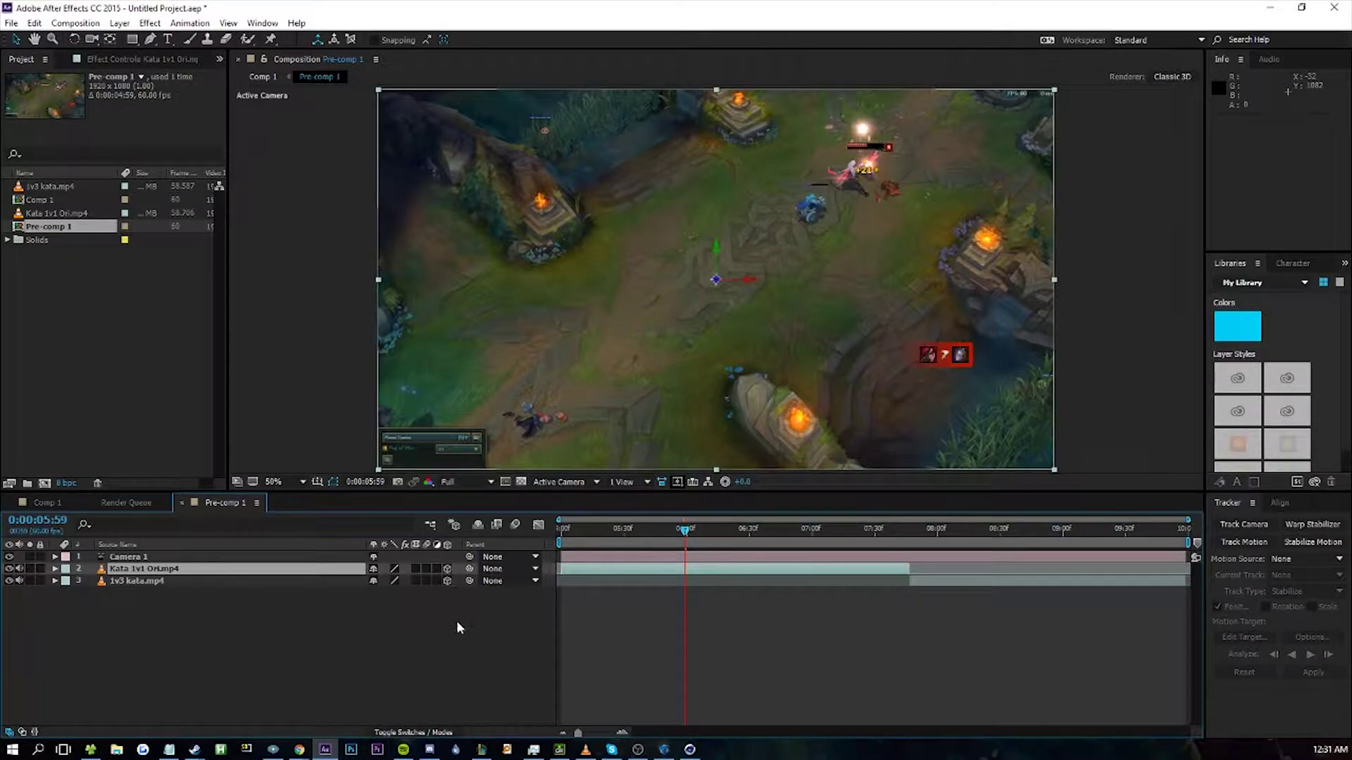
click(227, 631)
- Try scaling Kata 1v1 Ori.mp4 alone down to about 41%, and undo the change
click(197, 579)
click(195, 571)
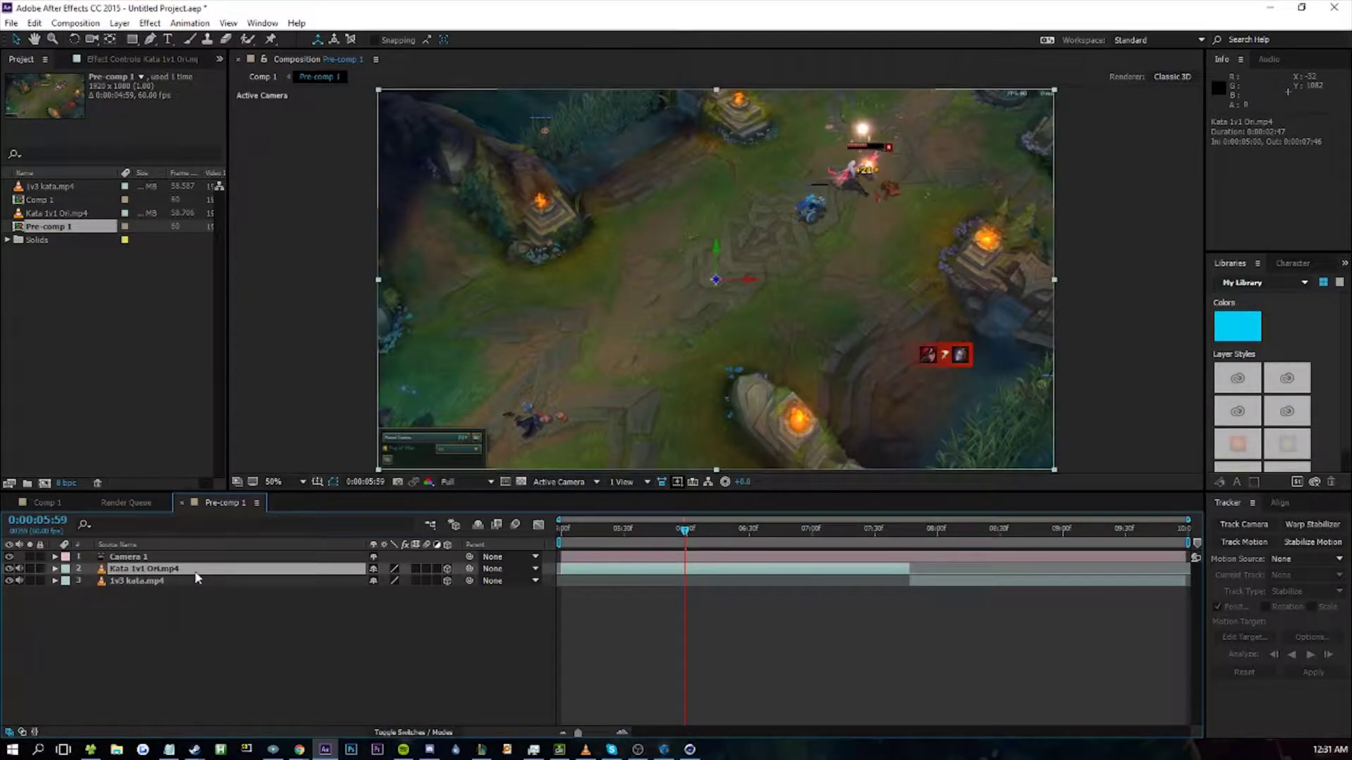
key(p)
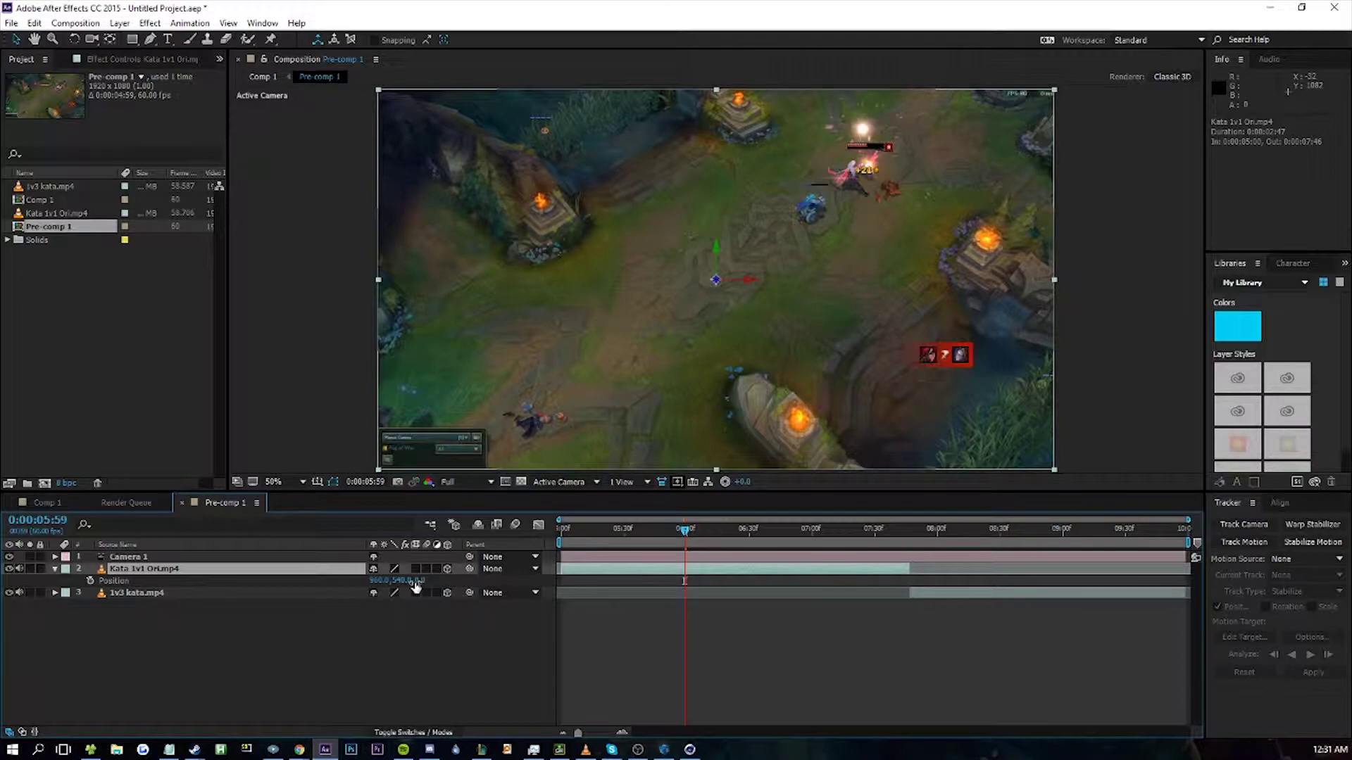
click(239, 622)
click(235, 578)
key(s)
drag(389, 582, 345, 583)
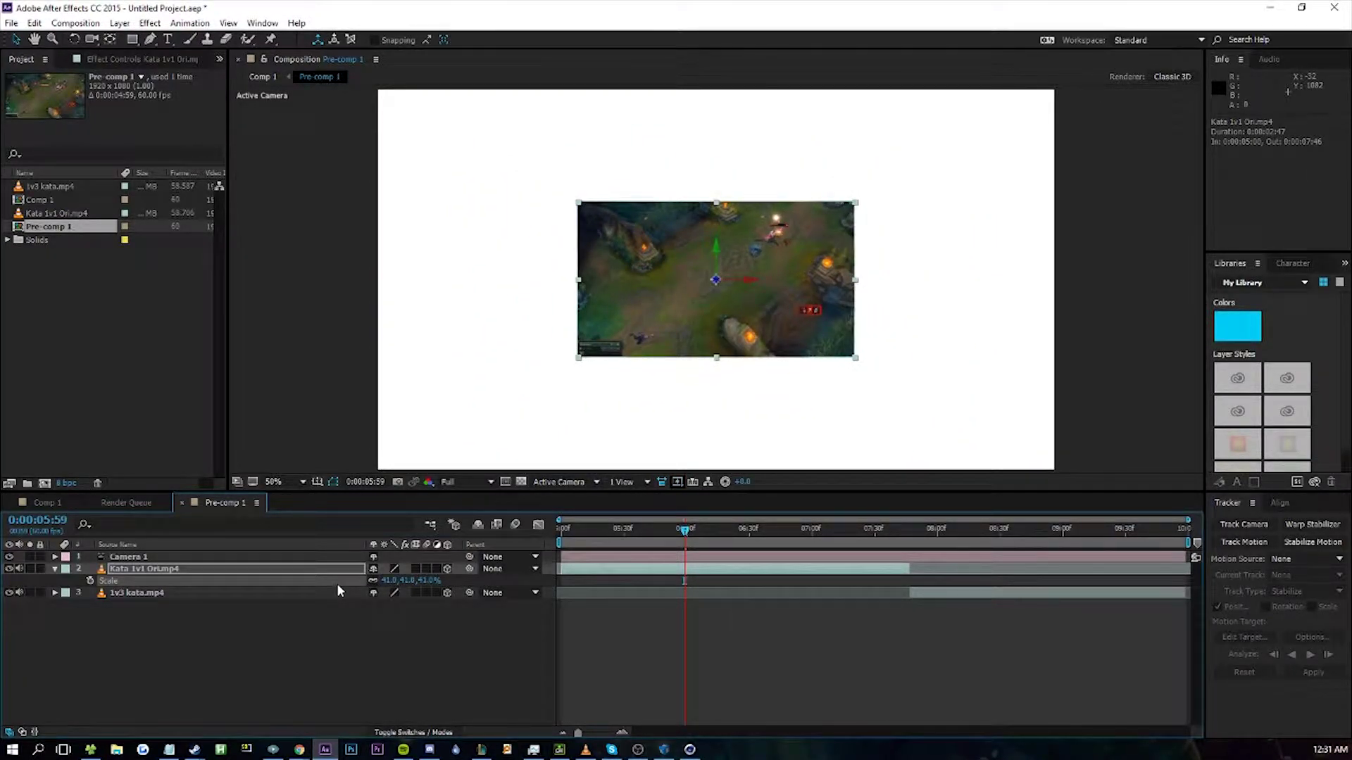
key(ctrl+z)
- Scale Kata 1v1 Ori.mp4 and 1v3 kata.mp4 together down to 31%
click(298, 593)
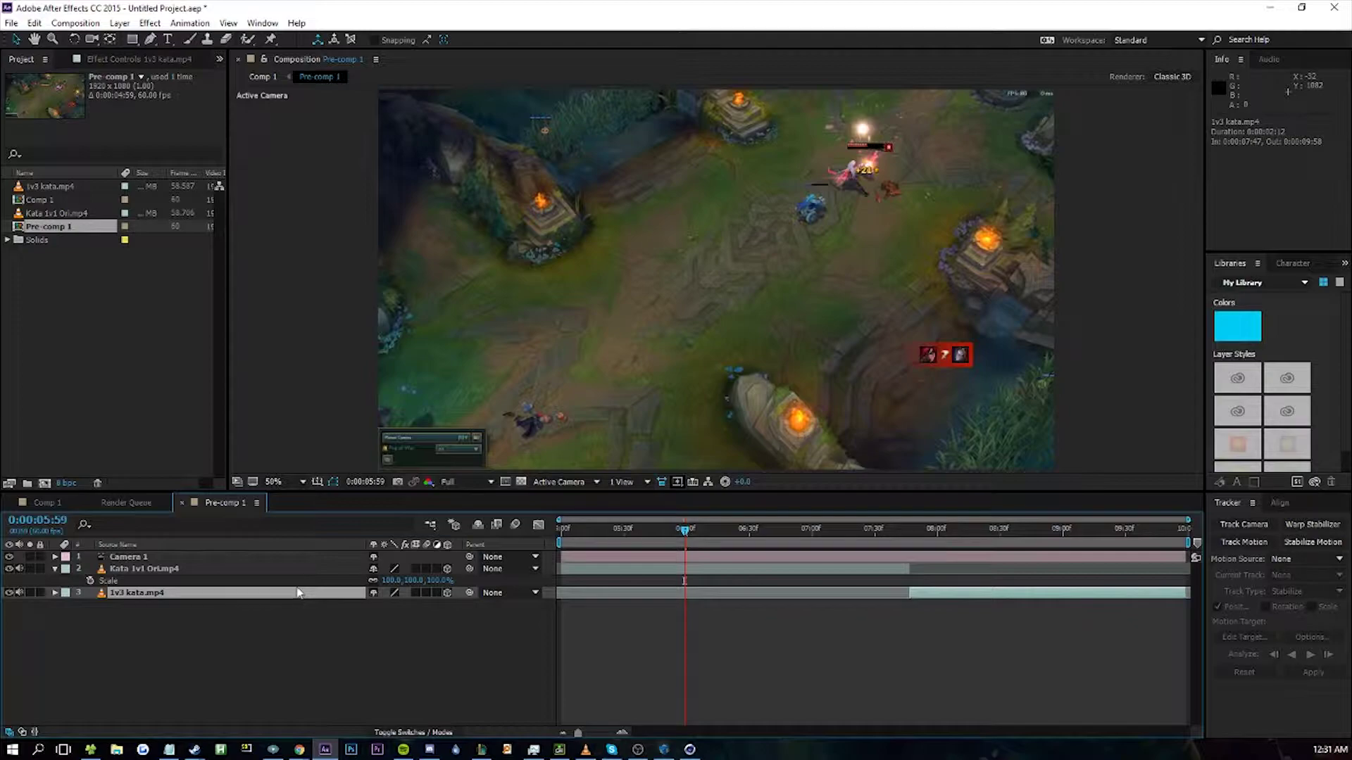
key(s)
ctrl+click(225, 569)
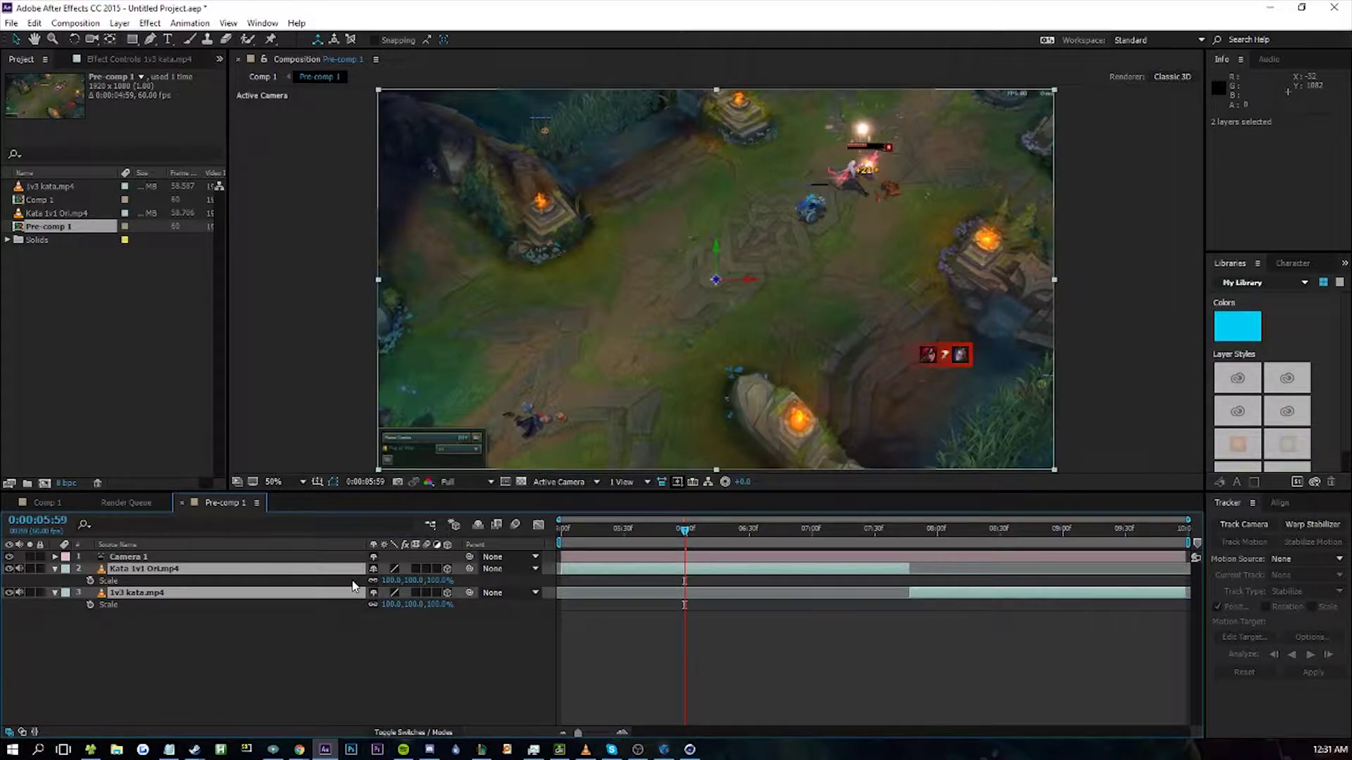
drag(387, 580, 338, 581)
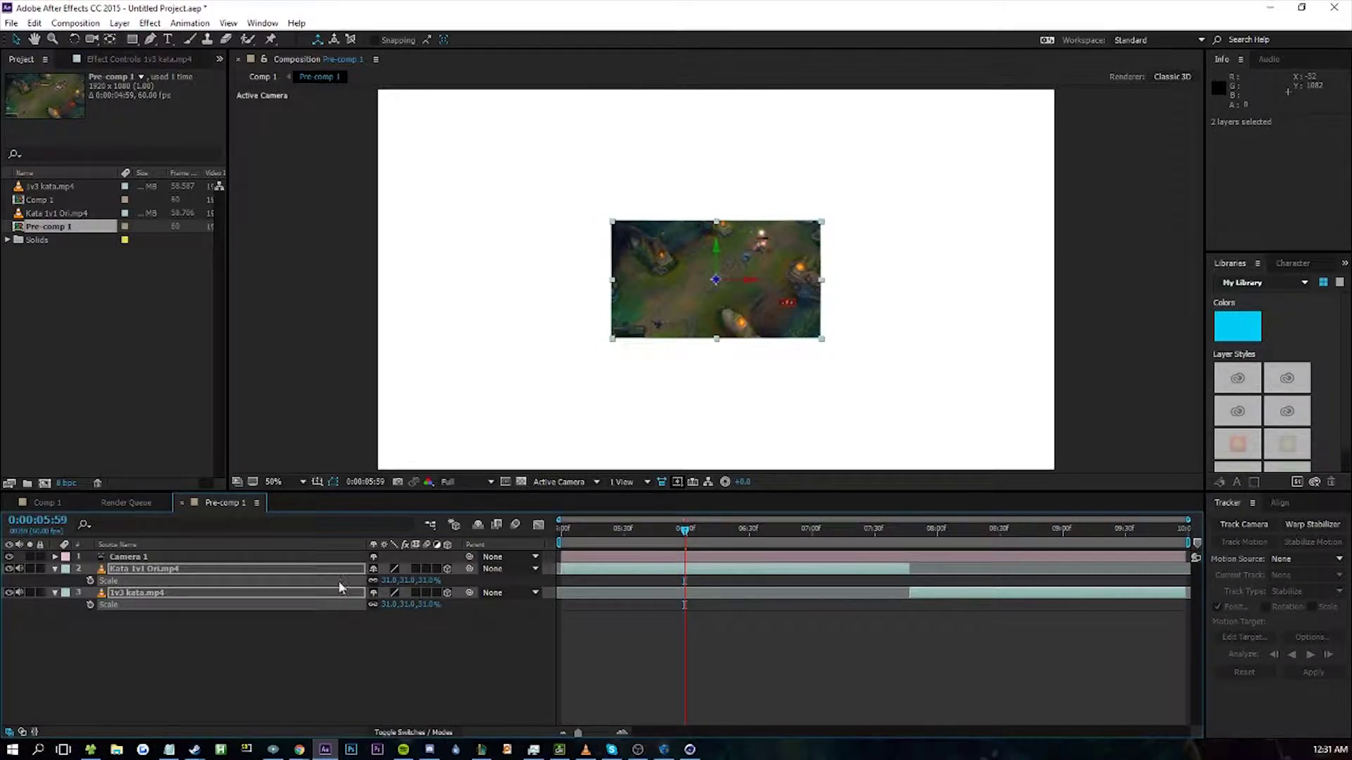
click(370, 631)
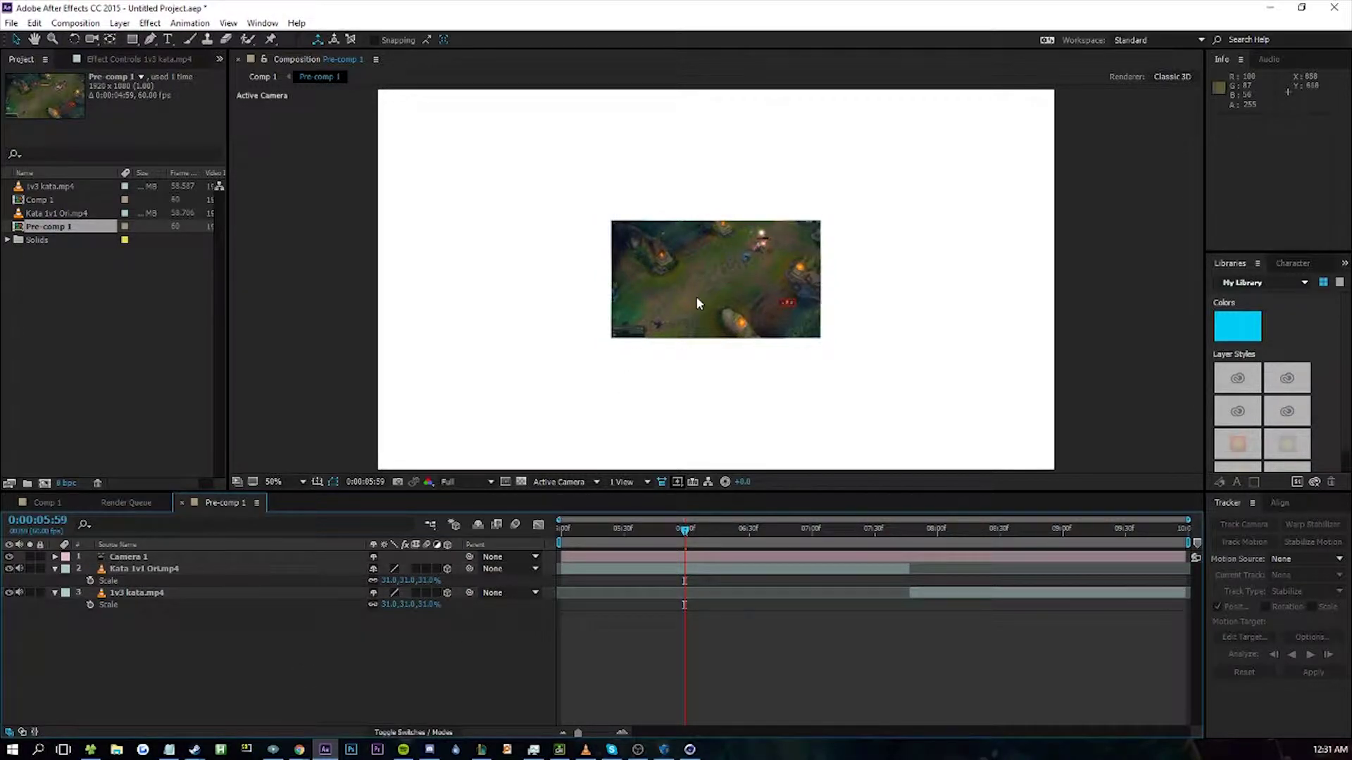
- Shift Kata 1v1 Ori.mp4 horizontally to X 465
click(302, 569)
key(p)
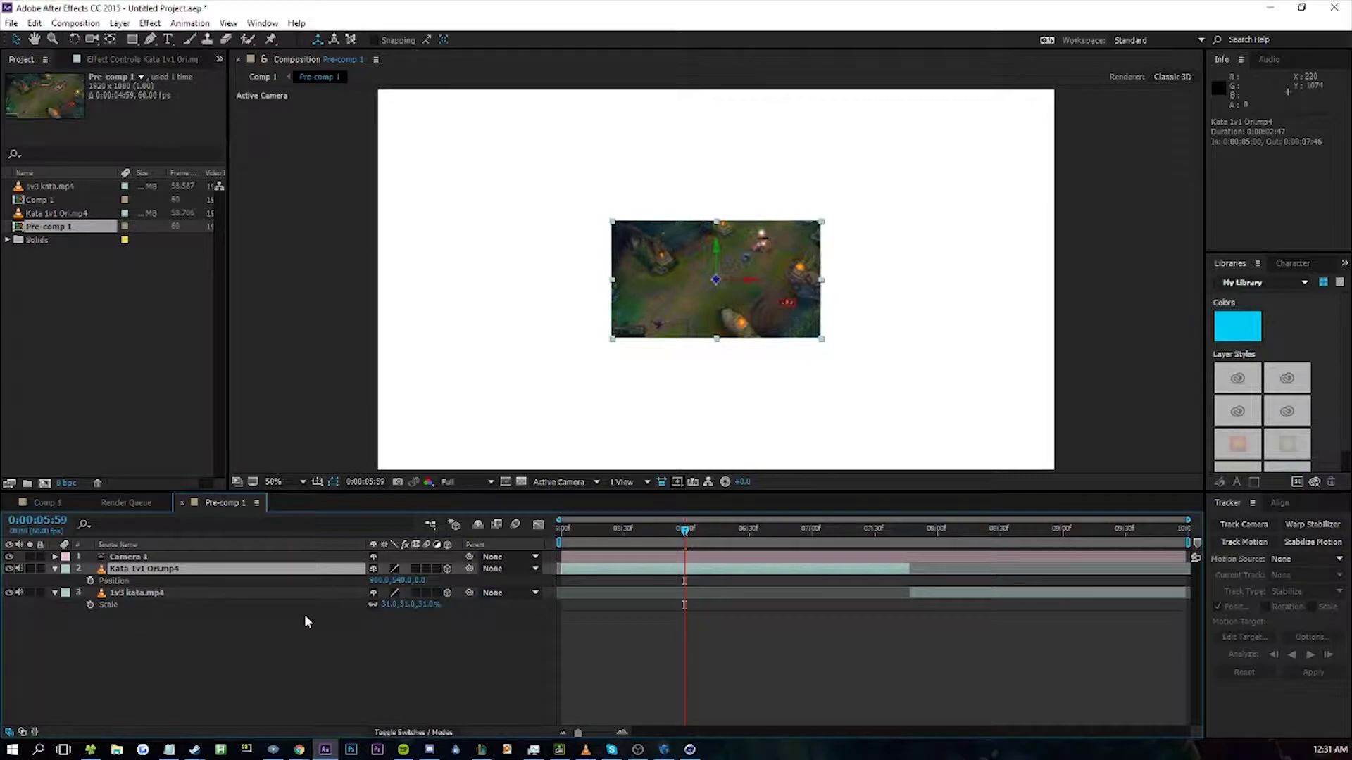
drag(376, 580, 28, 583)
click(247, 641)
- Reveal 1v3 kata.mp4's position, try shifting the clip to X 955, and undo the shift
click(226, 594)
key(p)
drag(376, 606, 373, 606)
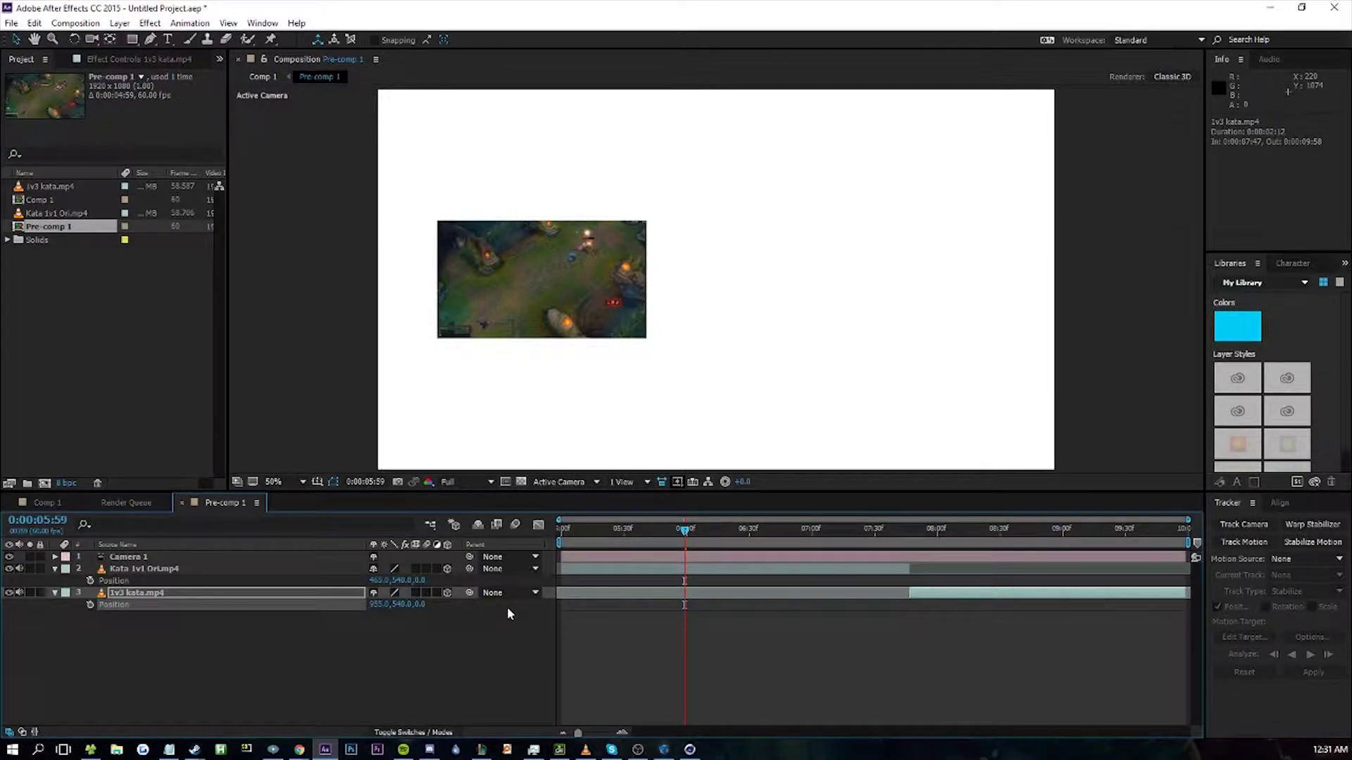
key(ctrl+z)
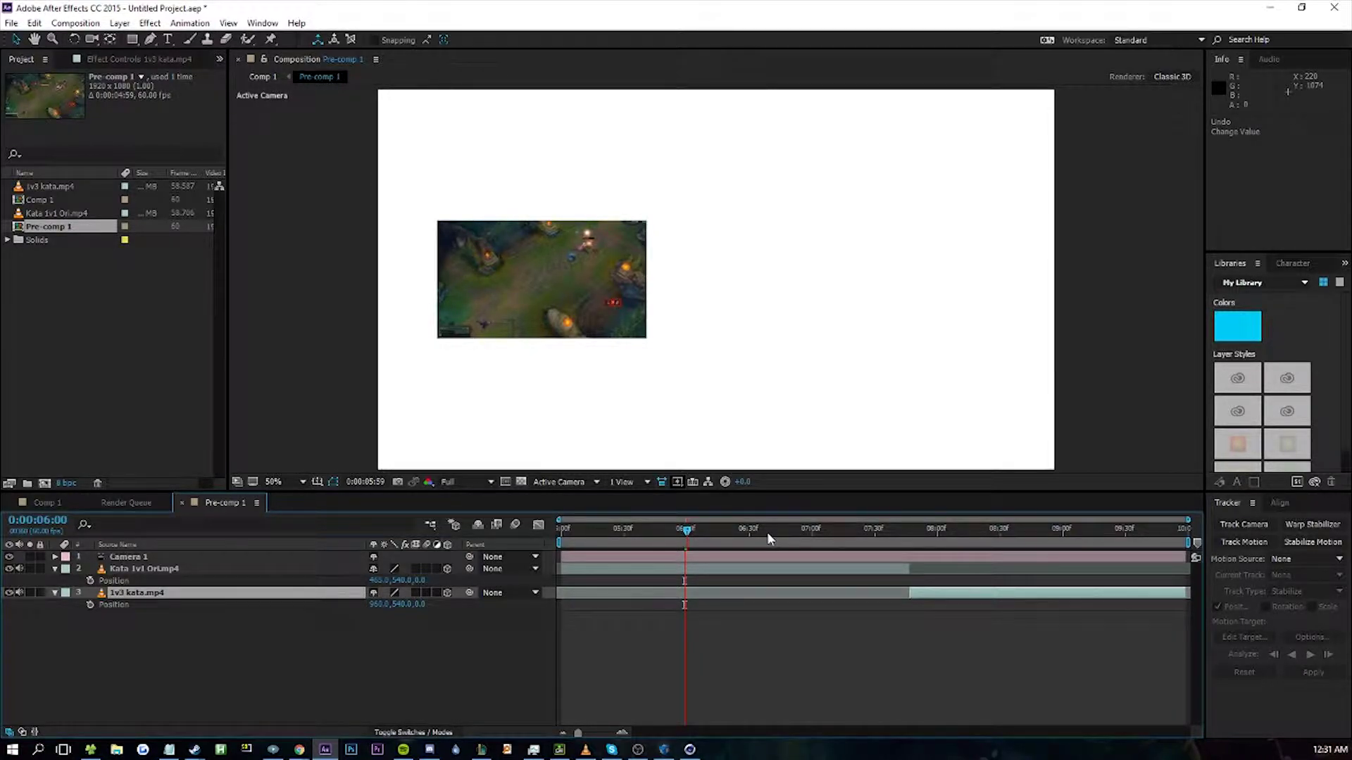
- Try shifting 1v3 kata.mp4 horizontally to X 505 at 0:00:08:15, and undo the shift
click(968, 530)
click(252, 568)
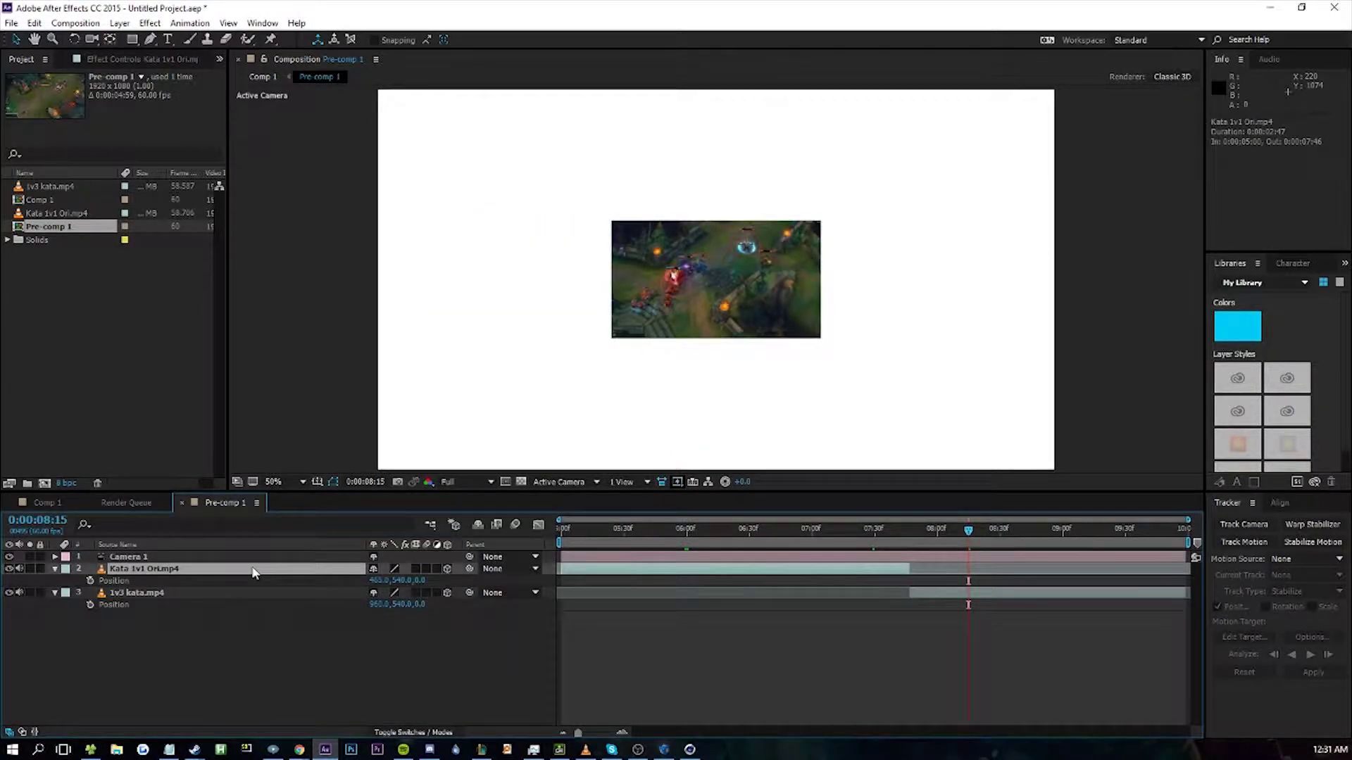
click(251, 592)
drag(387, 614, 64, 609)
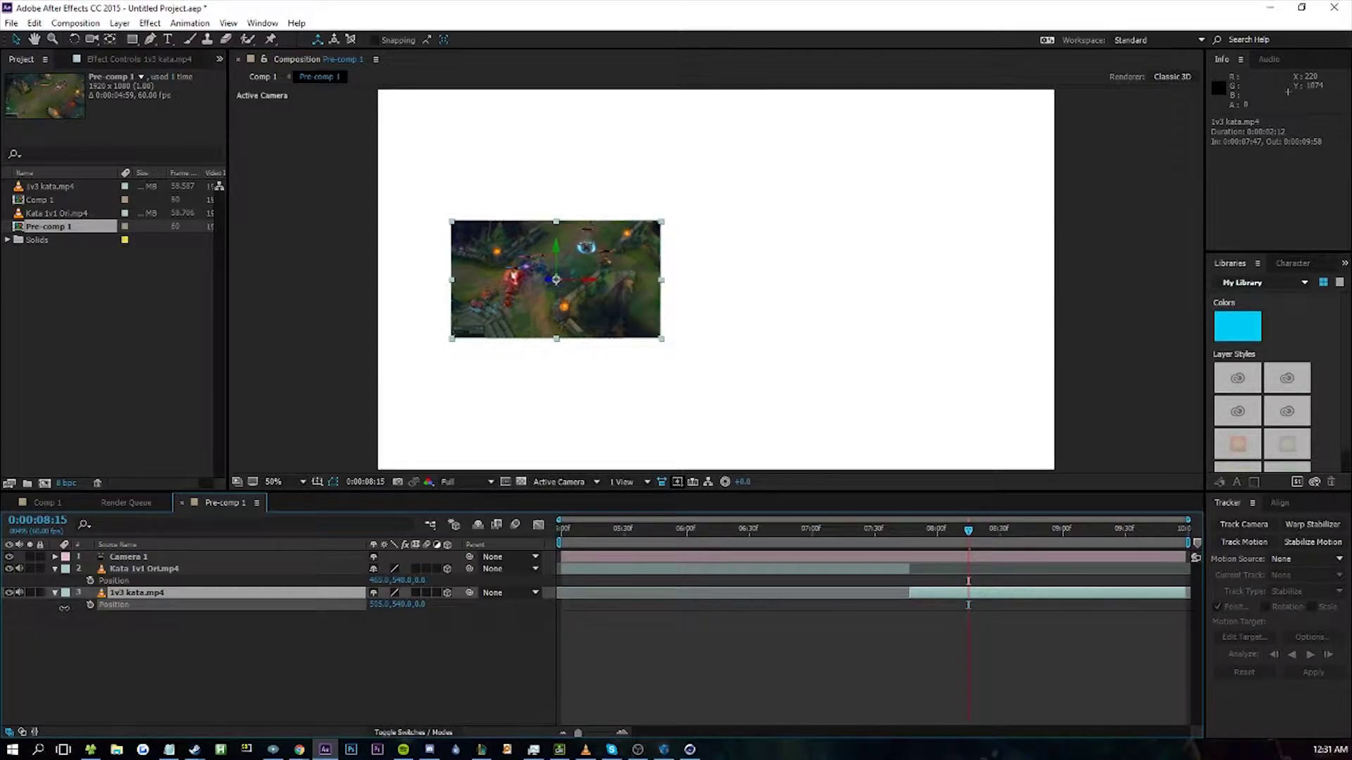
key(Return)
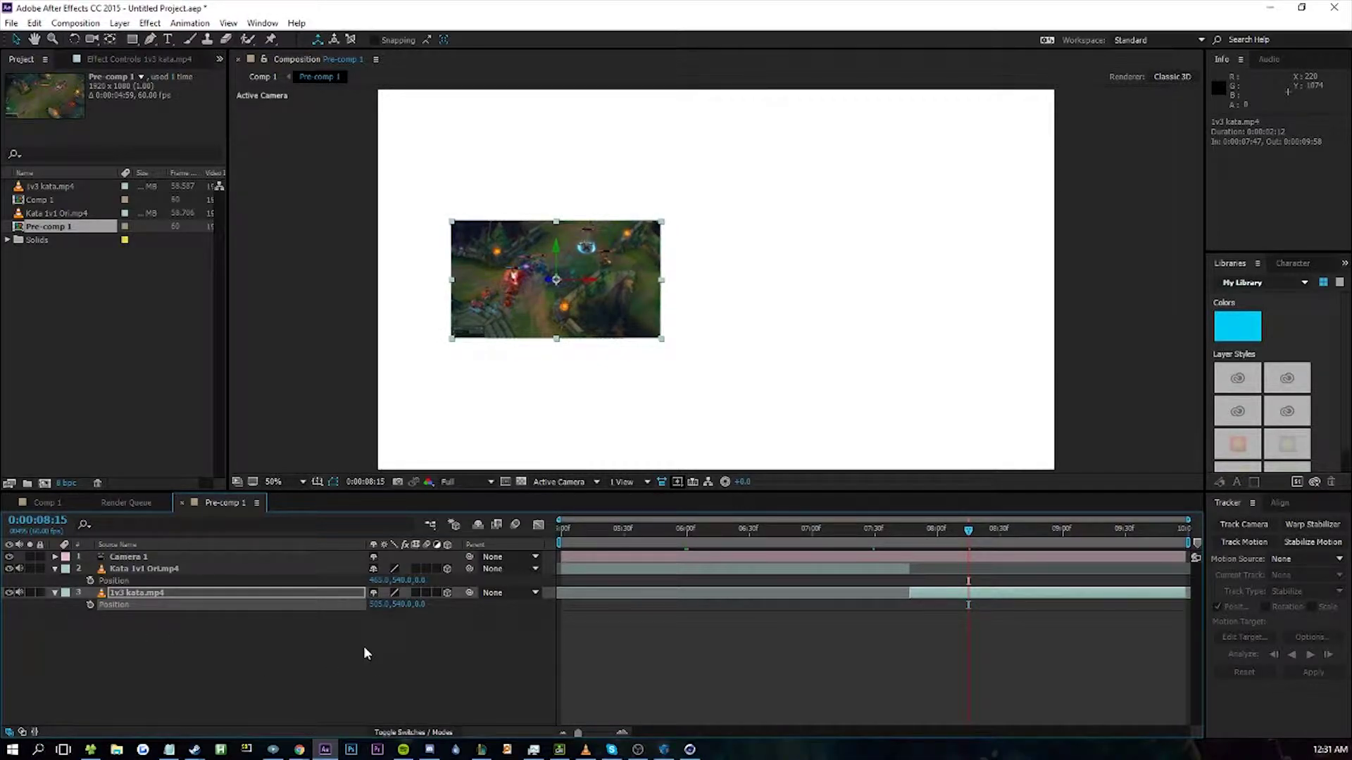
key(ctrl+z)
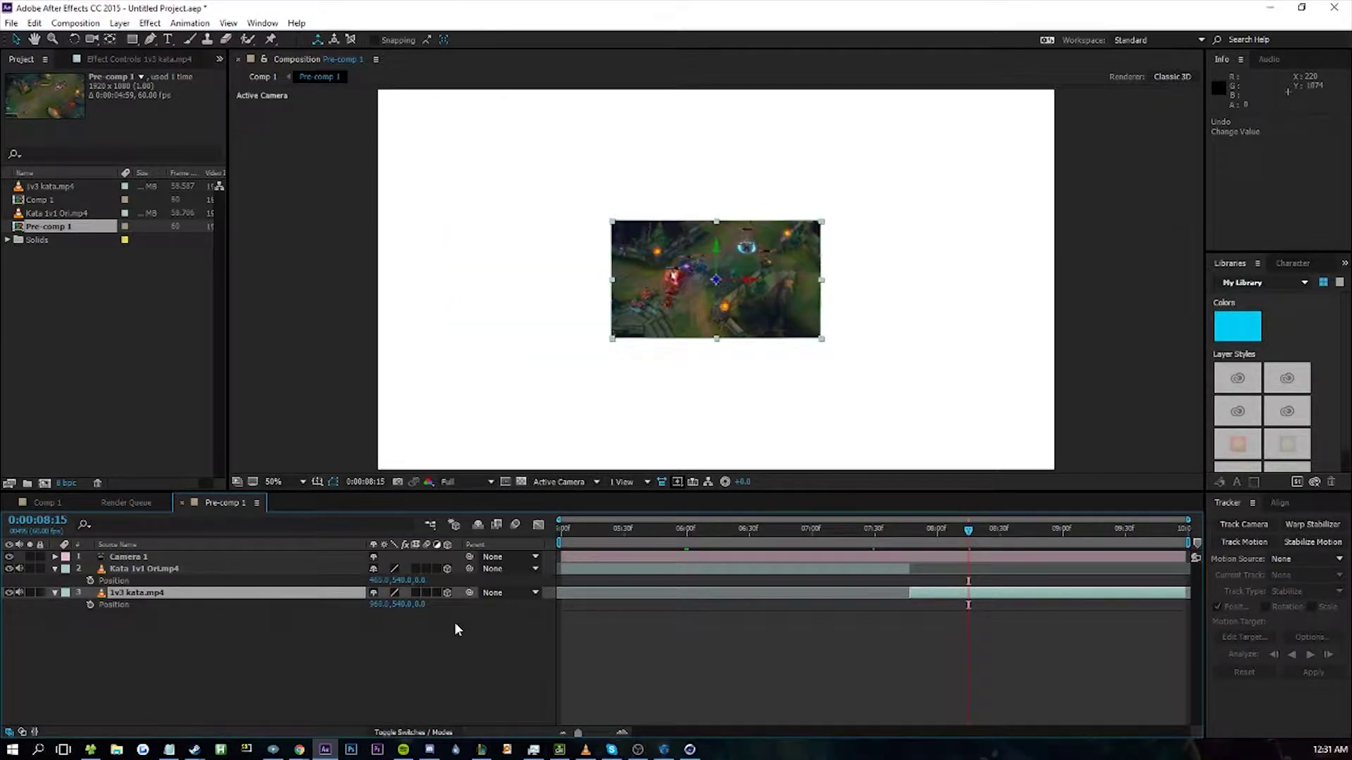
- Shift 1v3 kata.mp4 horizontally to X 1349 and extend both gameplay clips to span the whole composition
drag(371, 605, 650, 611)
drag(910, 594, 574, 598)
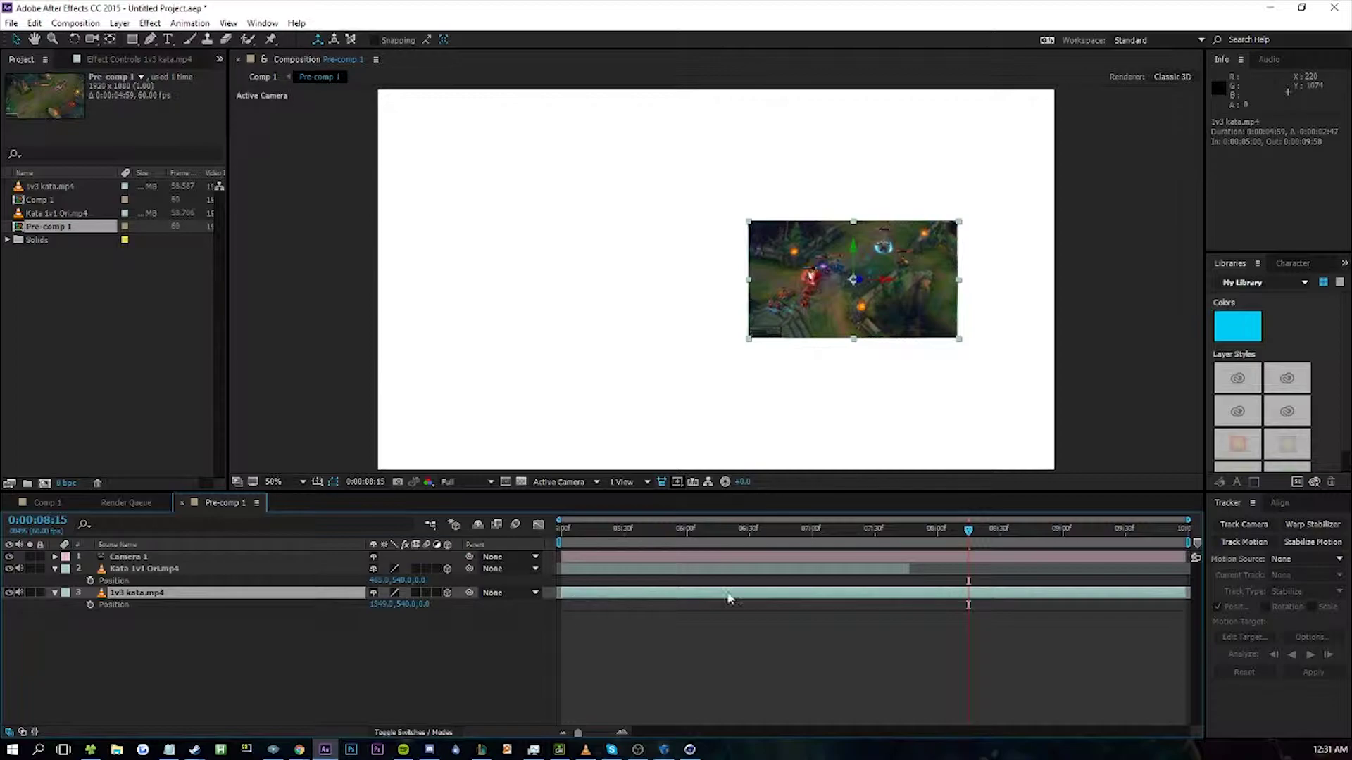
drag(927, 567, 1189, 572)
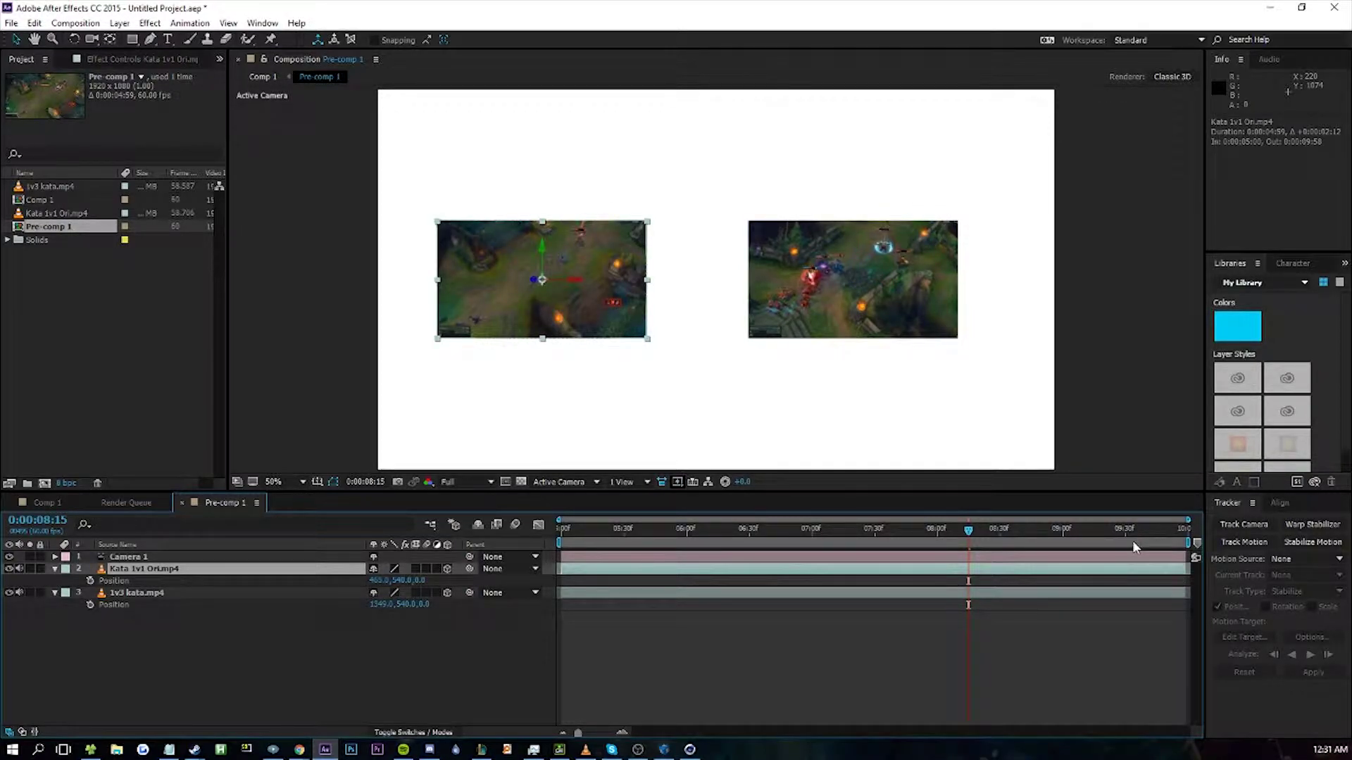
click(509, 656)
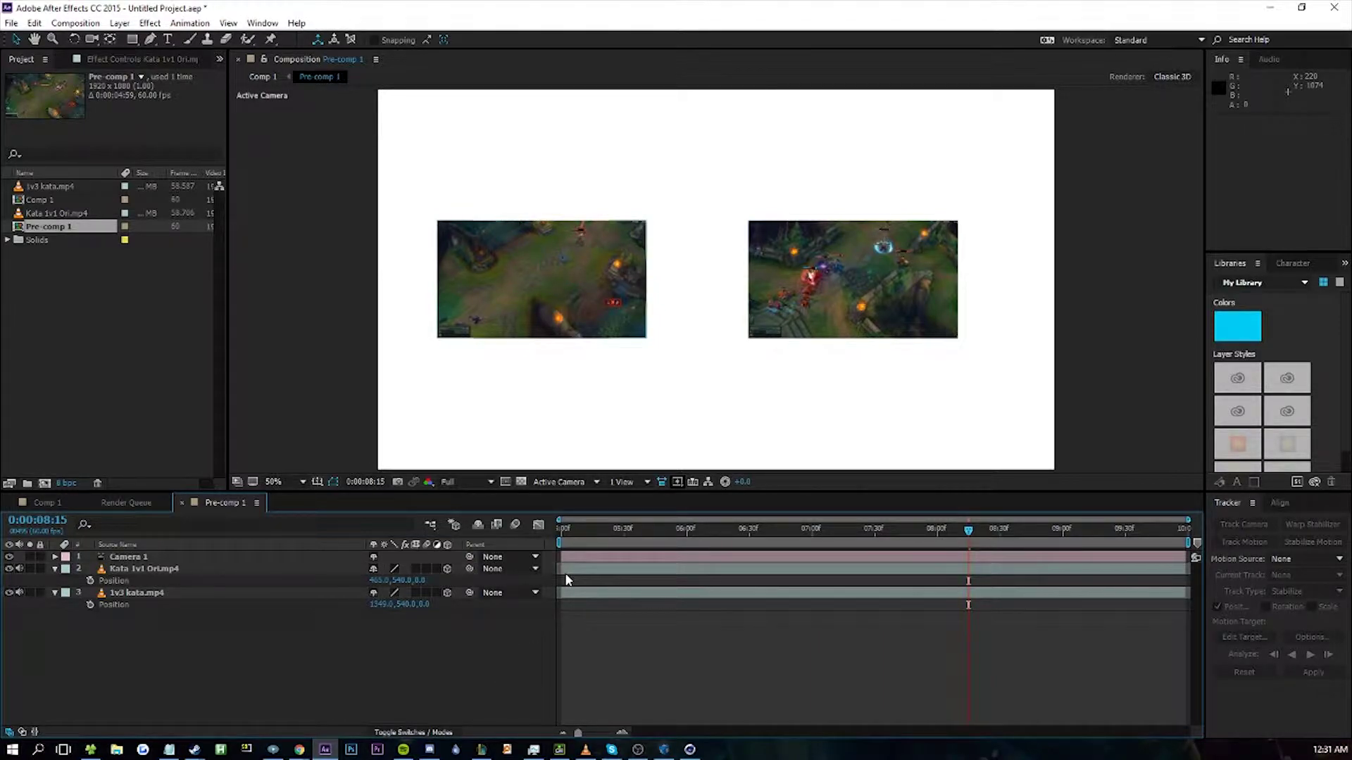
- Shift both gameplay clips together horizontally, putting Kata 1v1 Ori.mp4 at X 518 and 1v3 kata.mp4 at X 1402
click(595, 570)
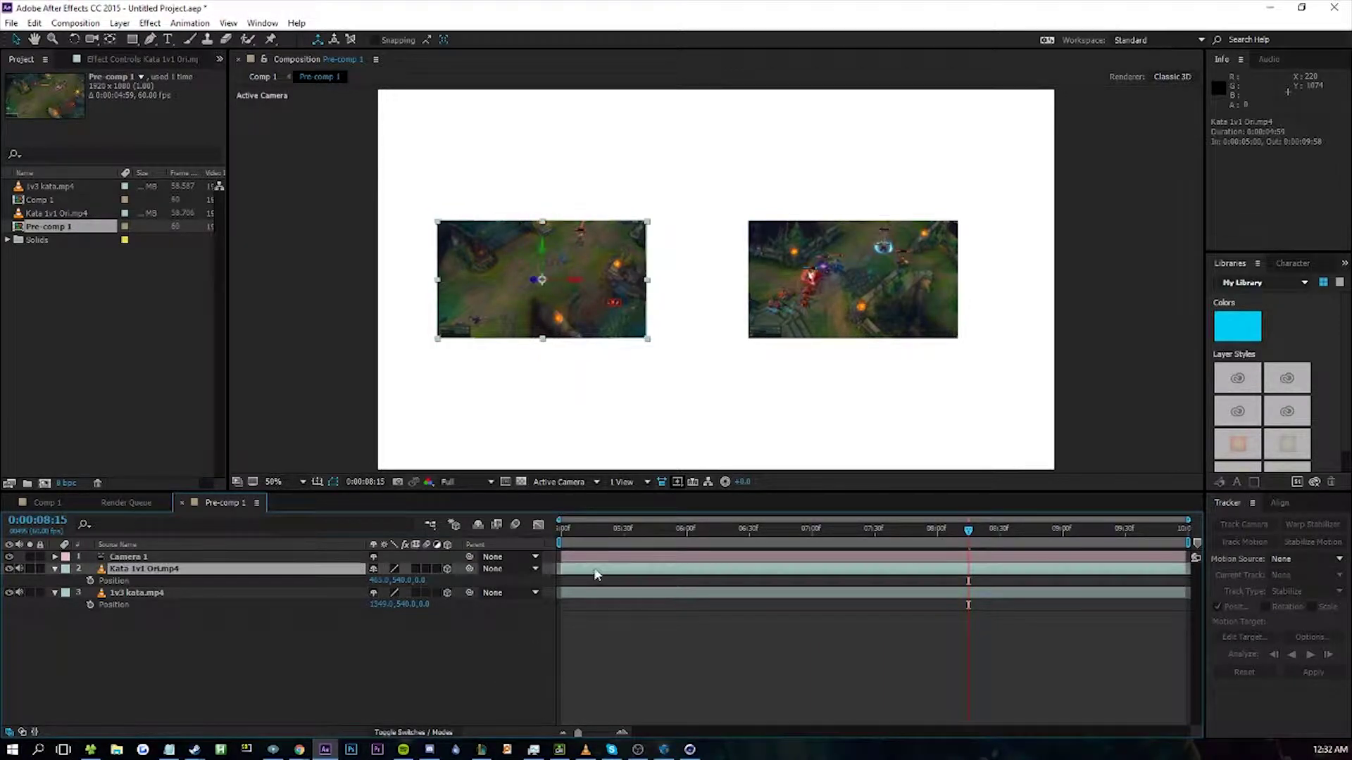
shift+click(595, 593)
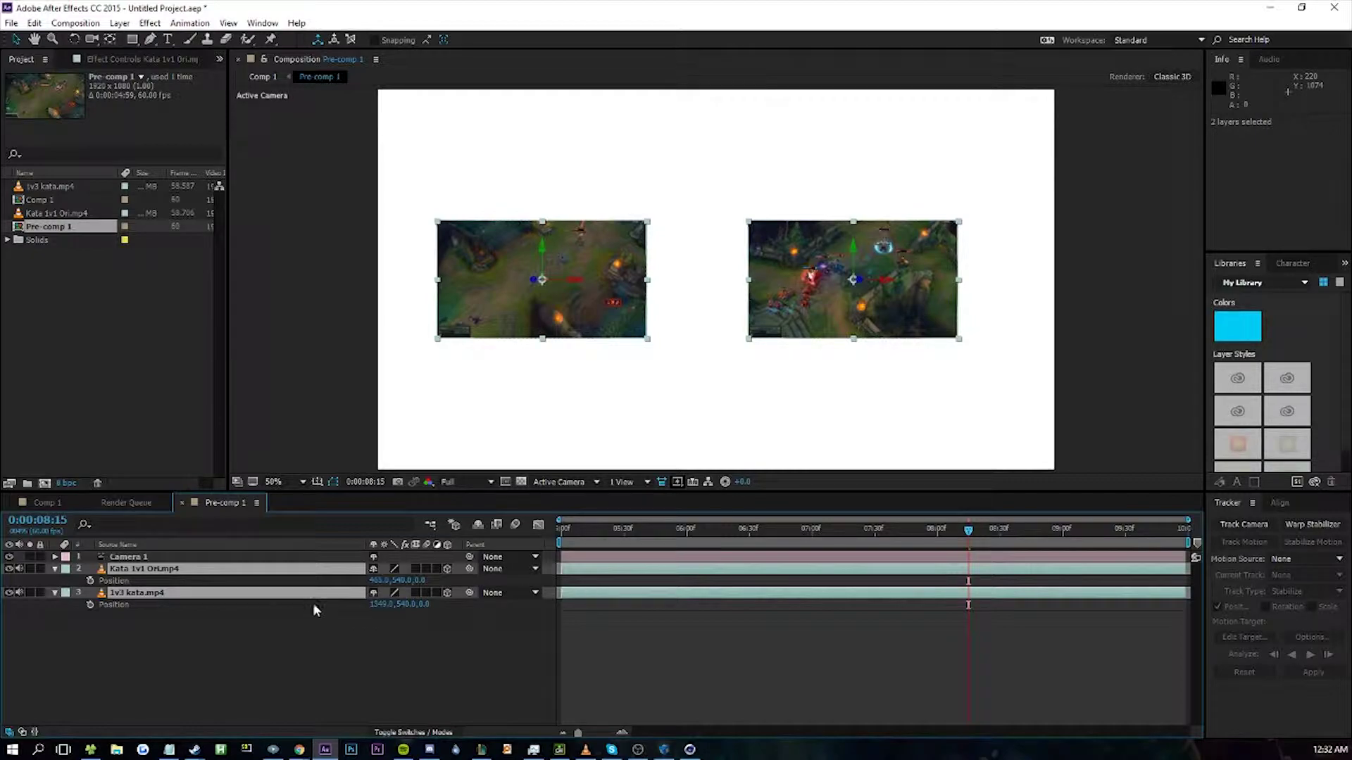
drag(395, 578, 431, 578)
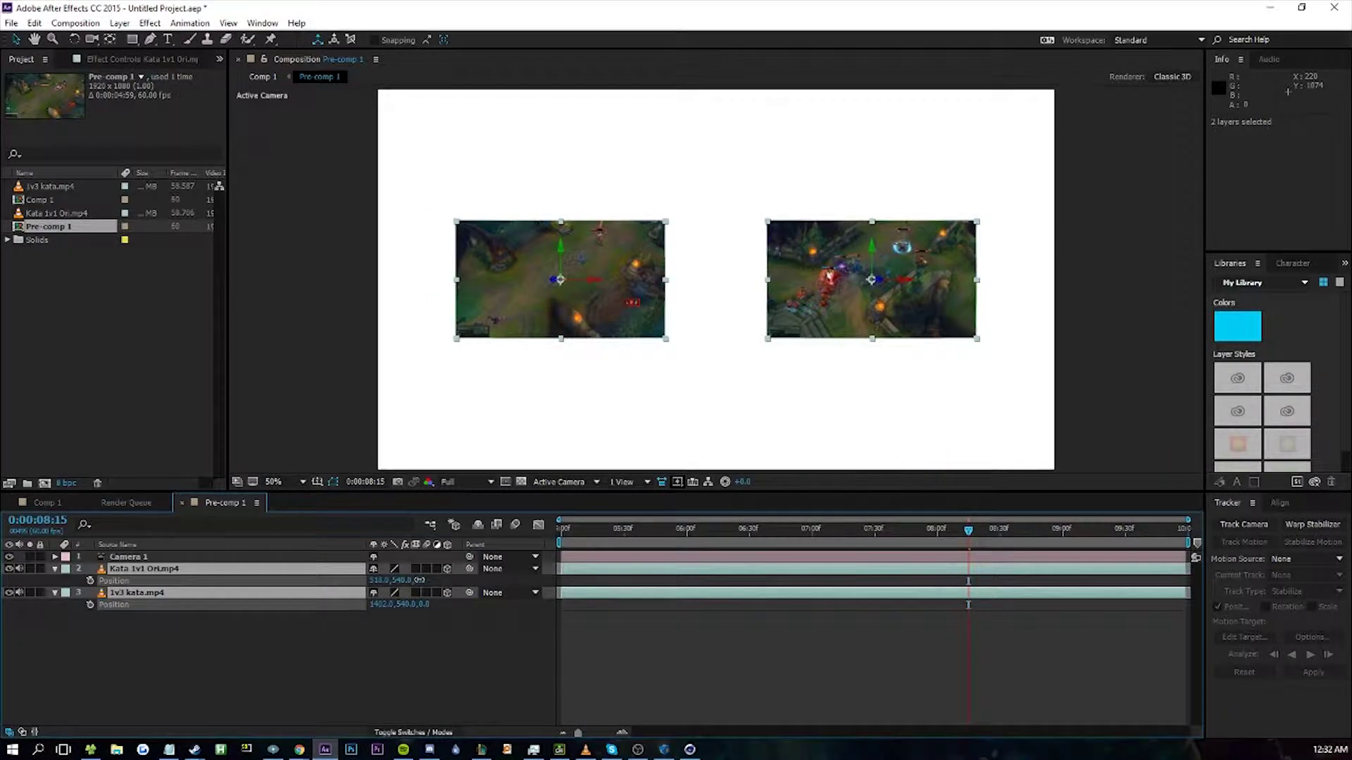
click(378, 687)
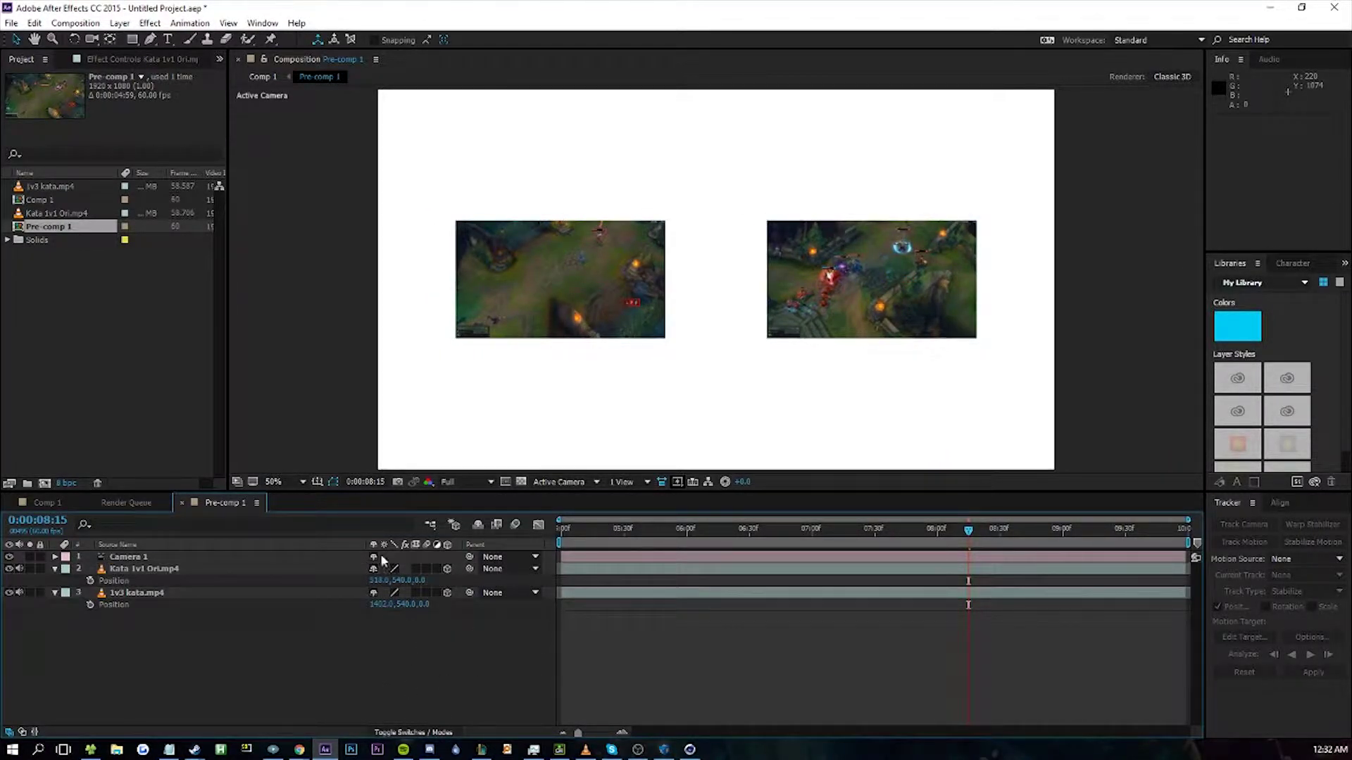
- Go to the composition's start, reveal Camera 1's position, and undo a trial change of its X value
key(Home)
click(580, 556)
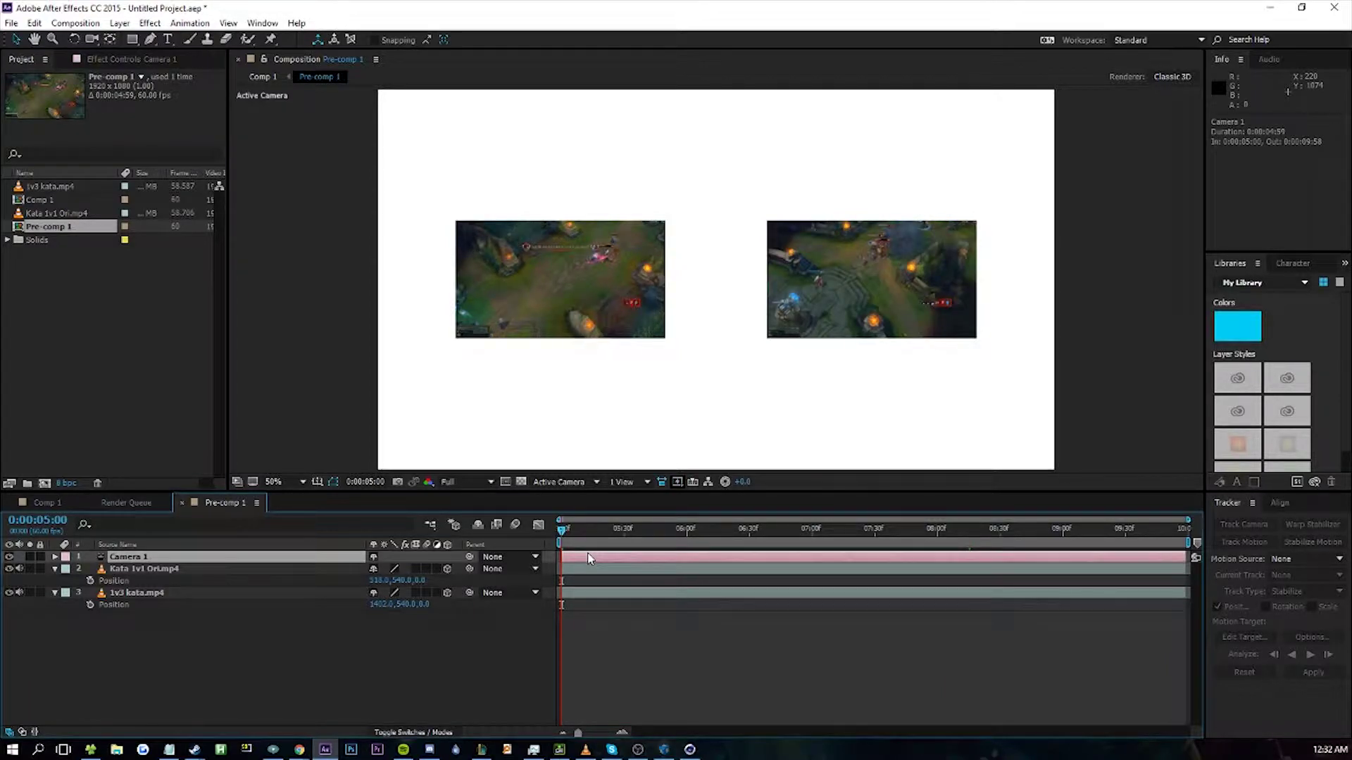
key(p)
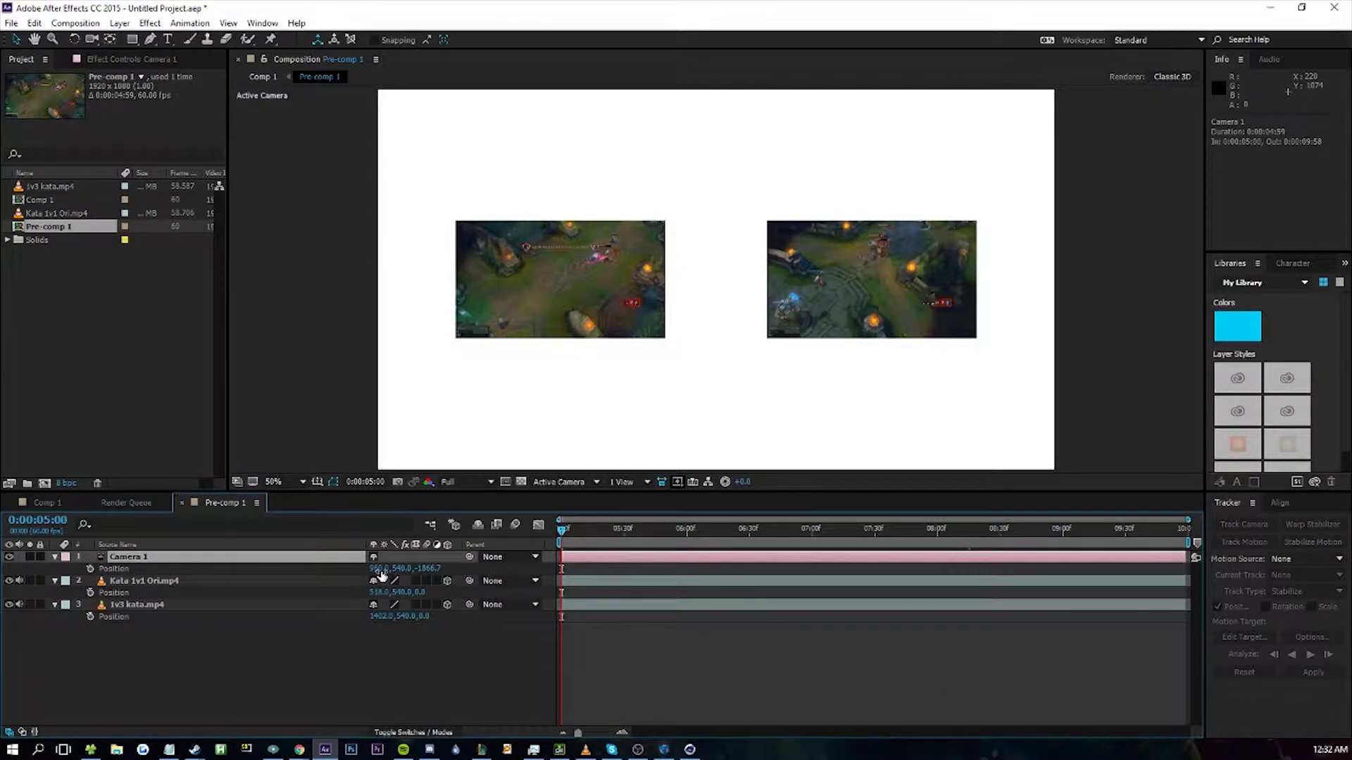
drag(380, 569, 375, 570)
key(ctrl+z)
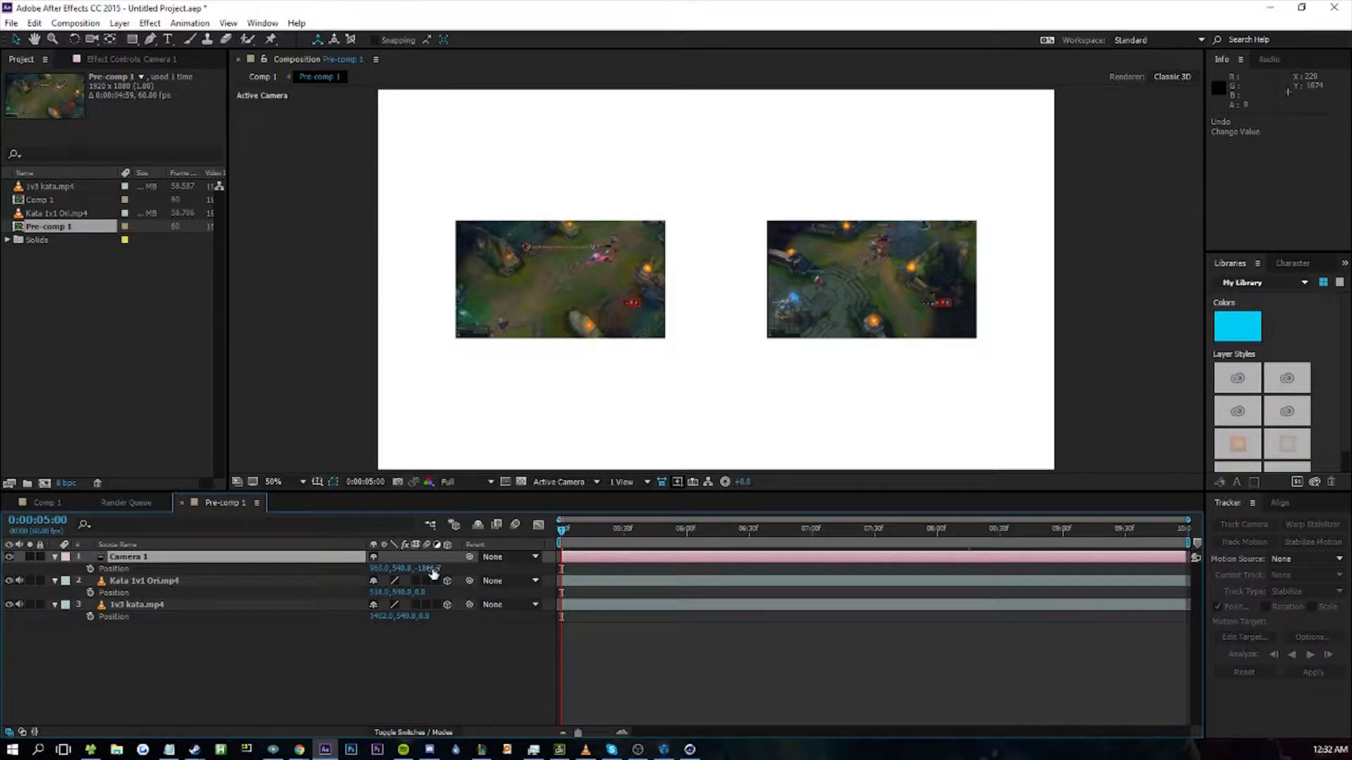
- Keyframe Camera 1's position at 0:00:05:00 with X 518 and Z -578.7 to frame Kata 1v1 Ori.mp4
click(90, 568)
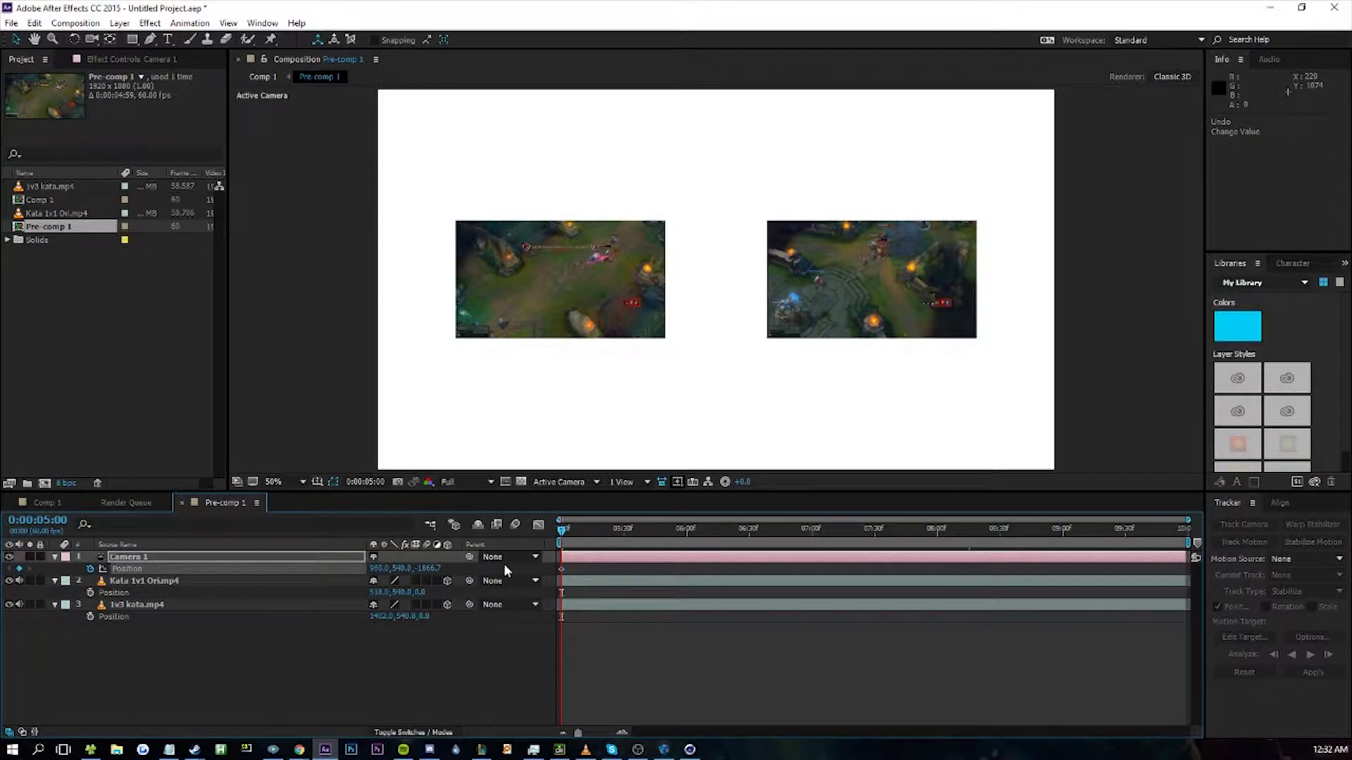
drag(433, 569, 518, 567)
drag(520, 568, 532, 568)
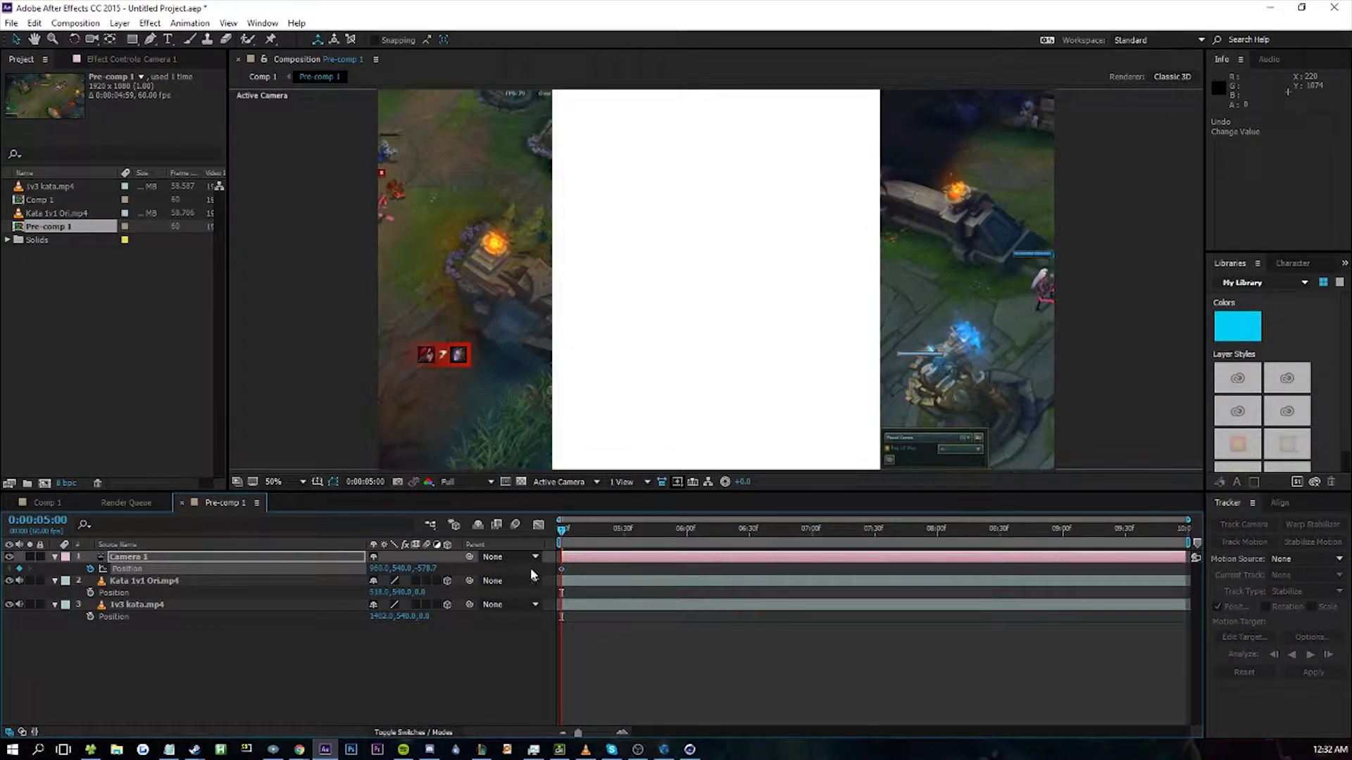
mouse_move(383, 568)
mouse_down()
mouse_move(354, 571)
mouse_move(366, 572)
mouse_up()
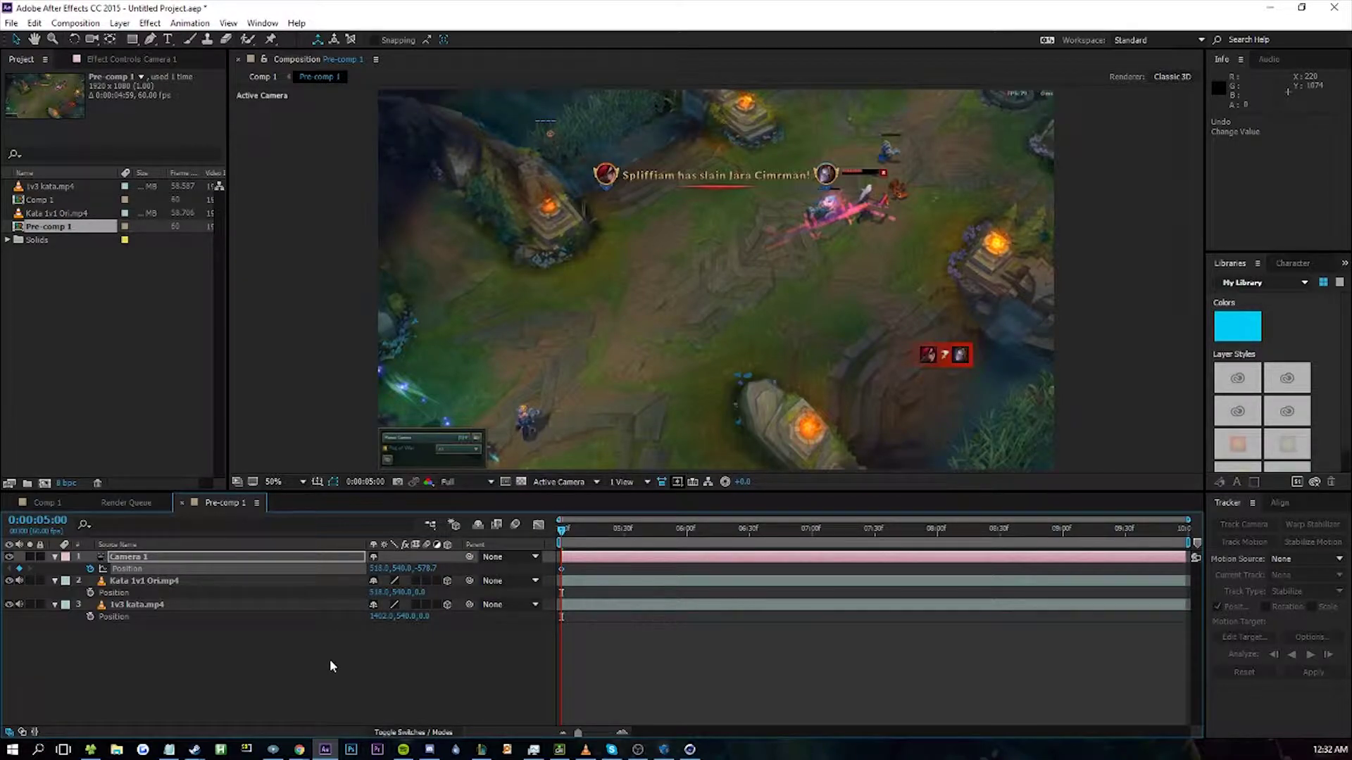
click(345, 674)
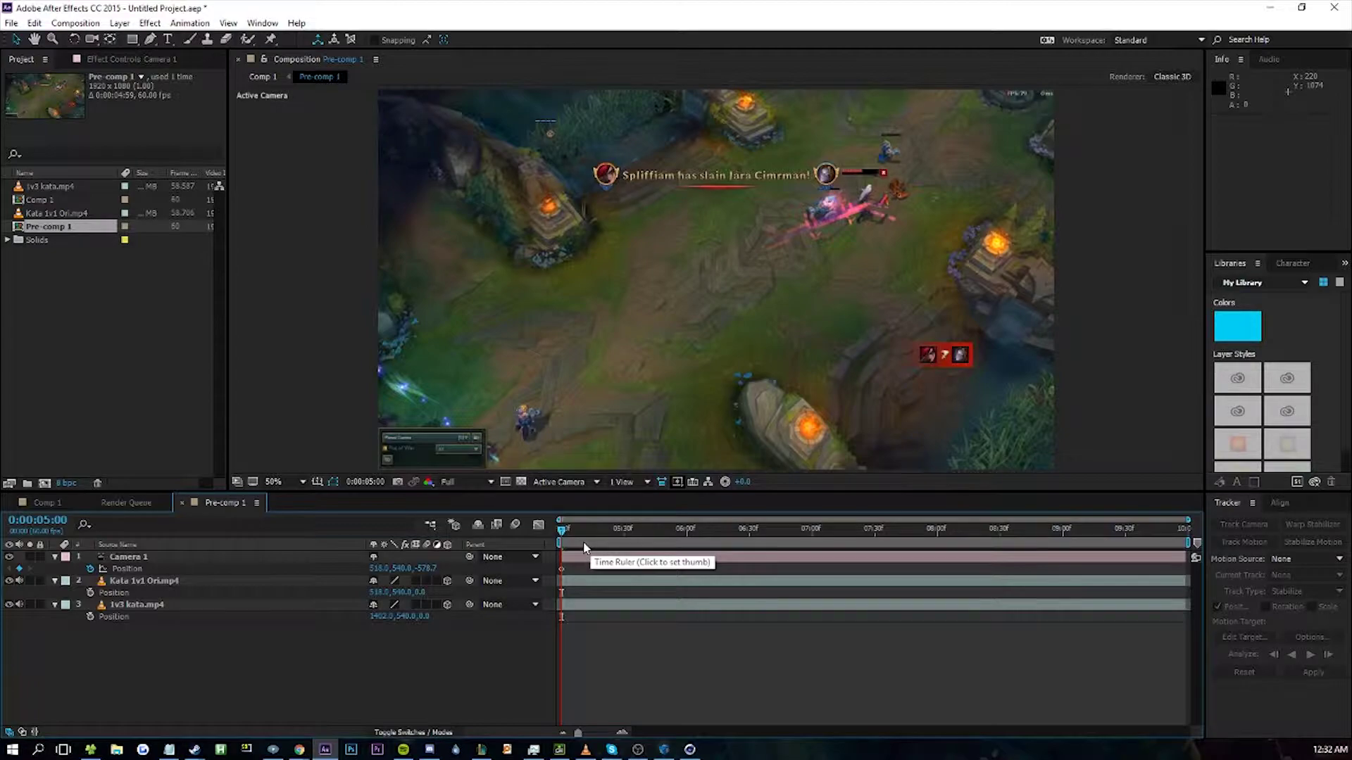
- Reveal Camera 1's modified properties at 0:00:07:29 and reset its transform to keyframe the default position
drag(561, 532, 576, 532)
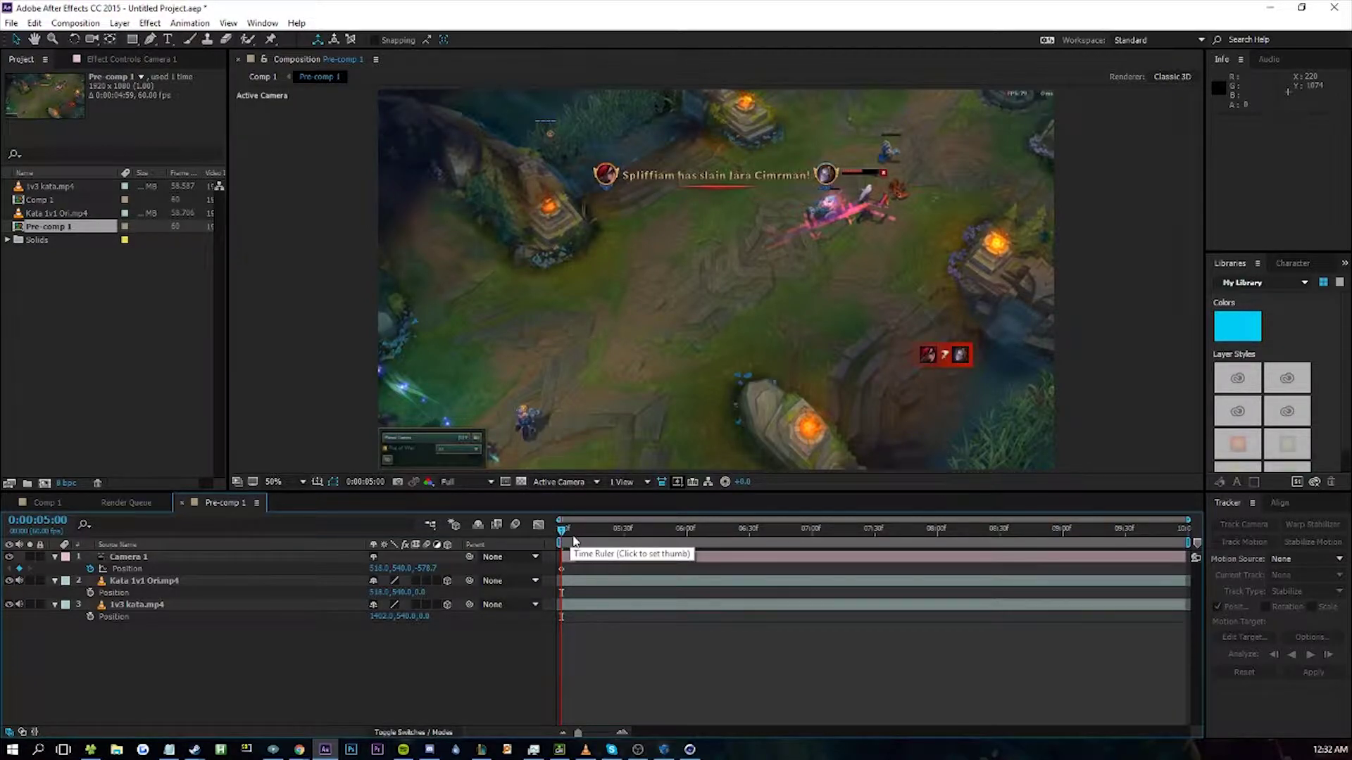
click(871, 532)
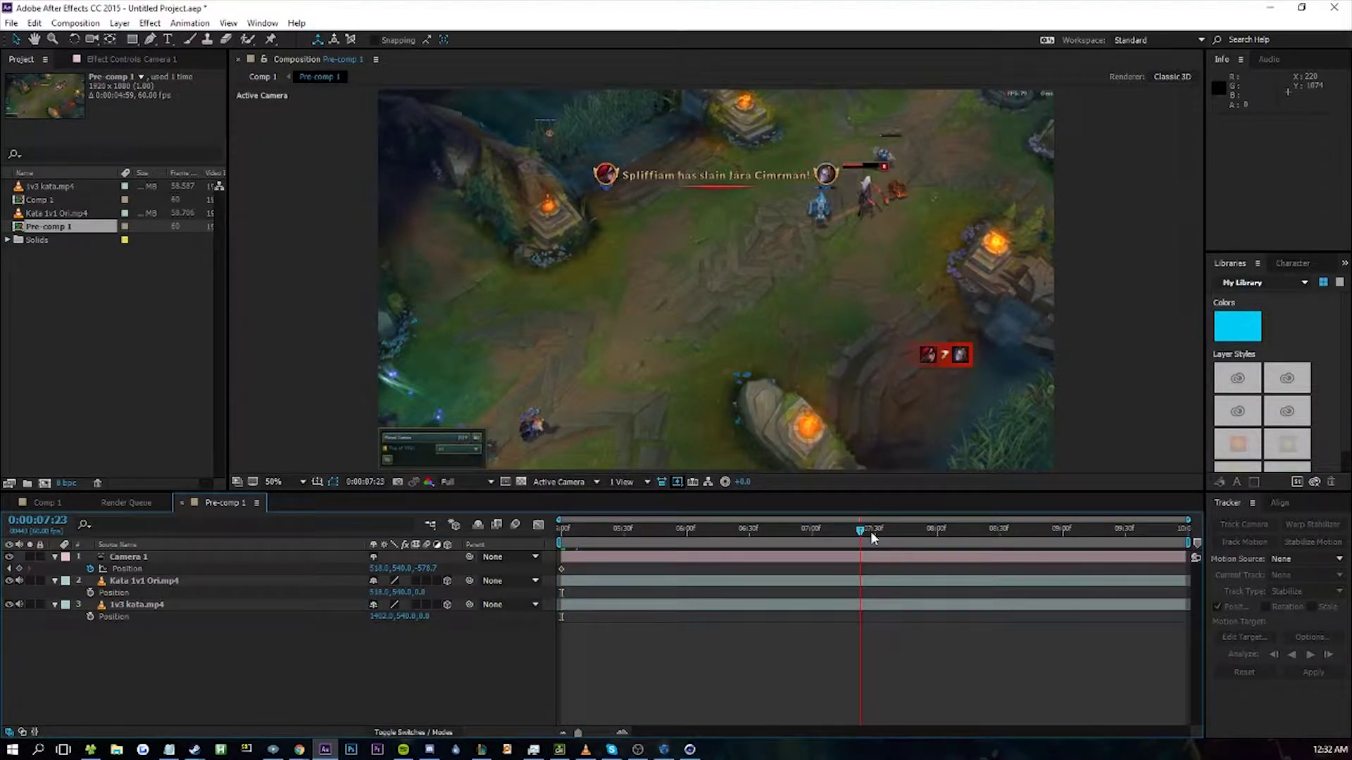
drag(880, 535, 885, 535)
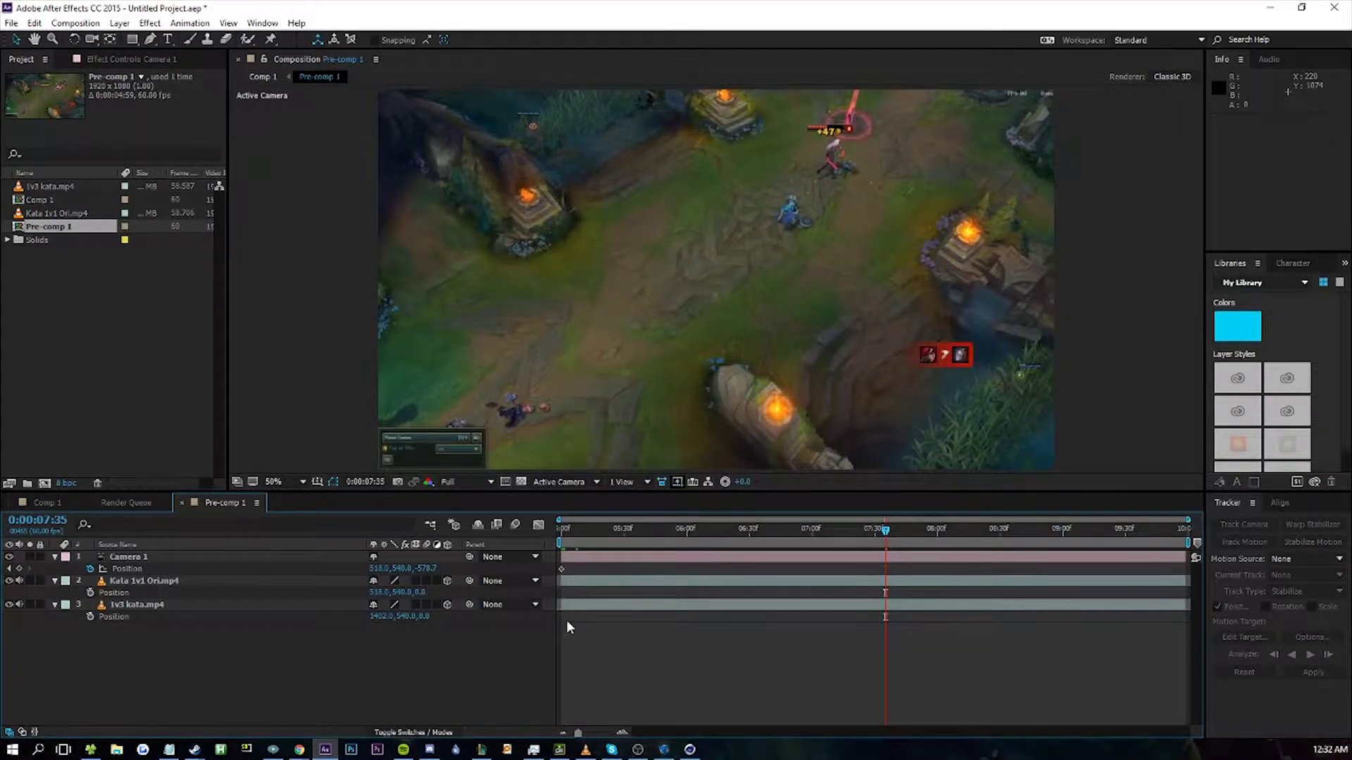
click(872, 530)
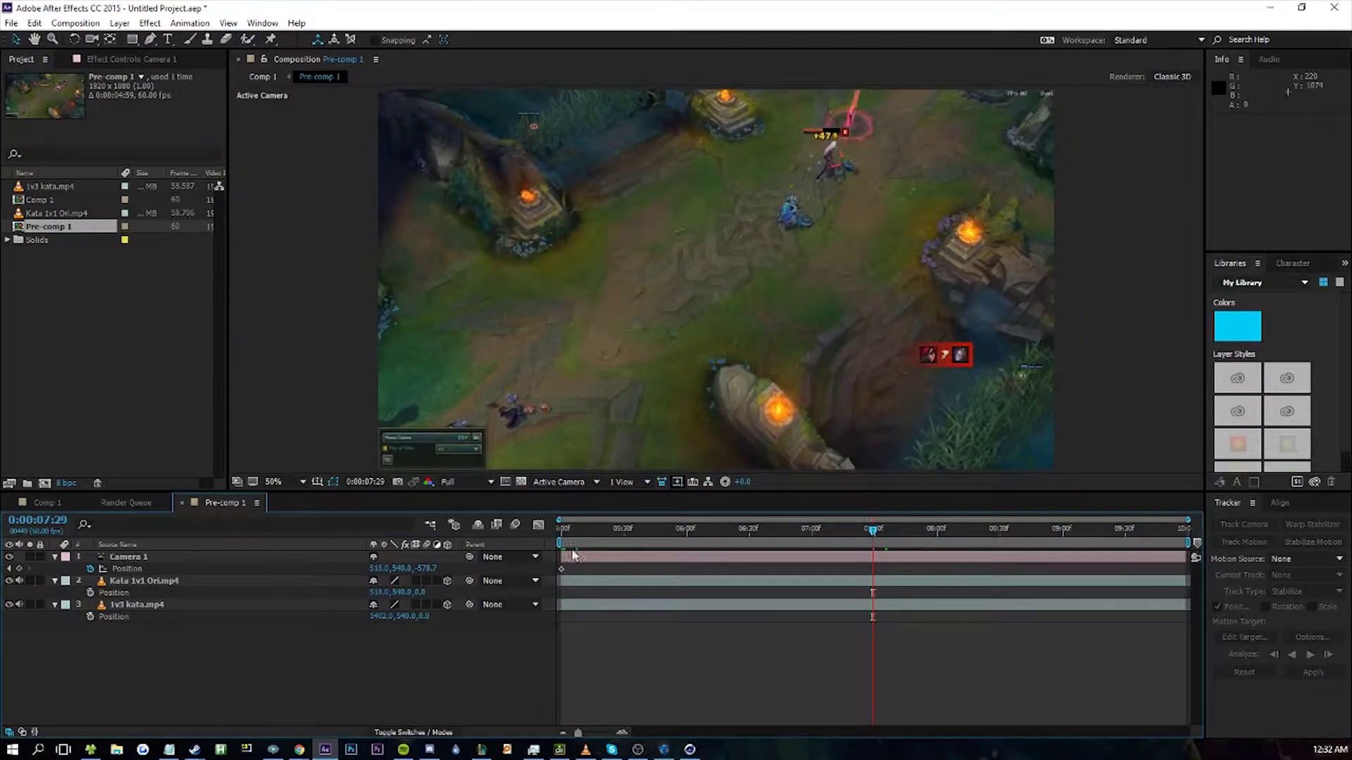
click(275, 556)
key(p)
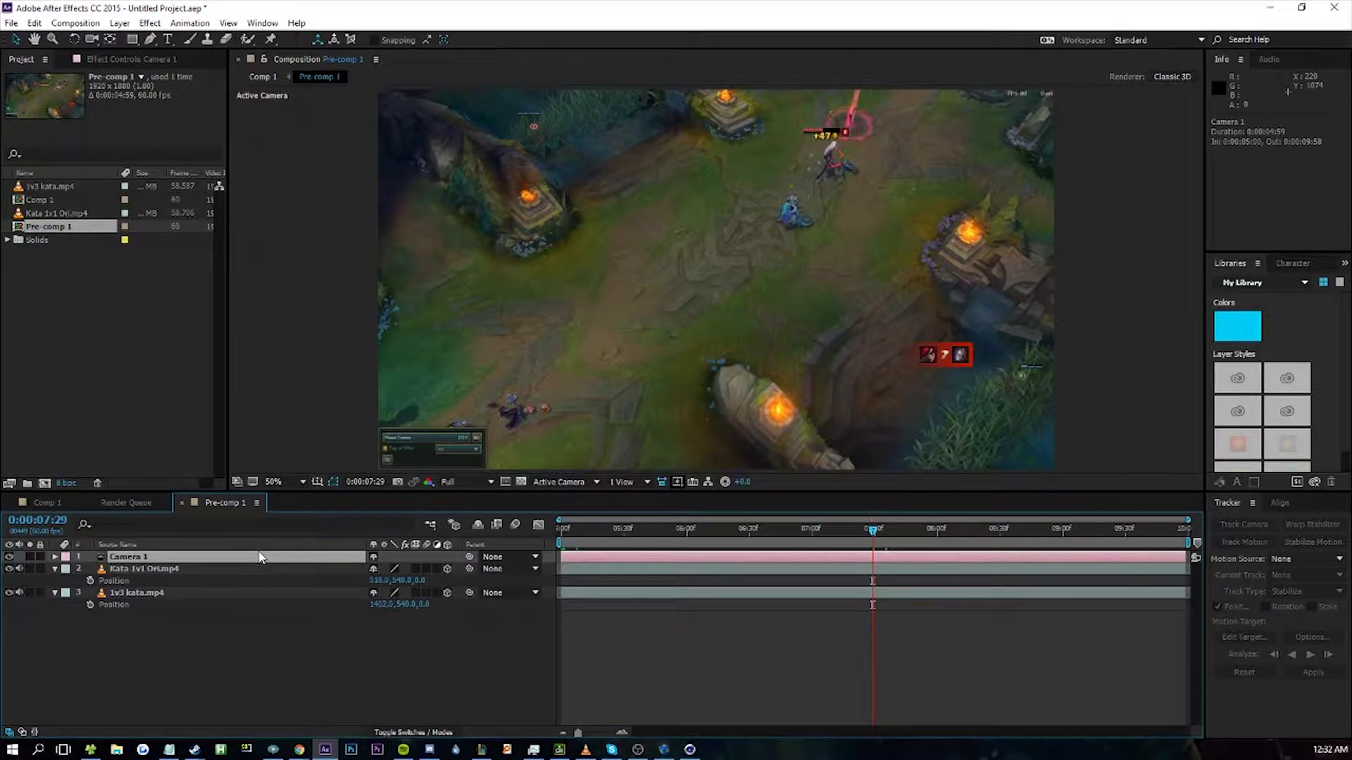
key(u)
key(u)
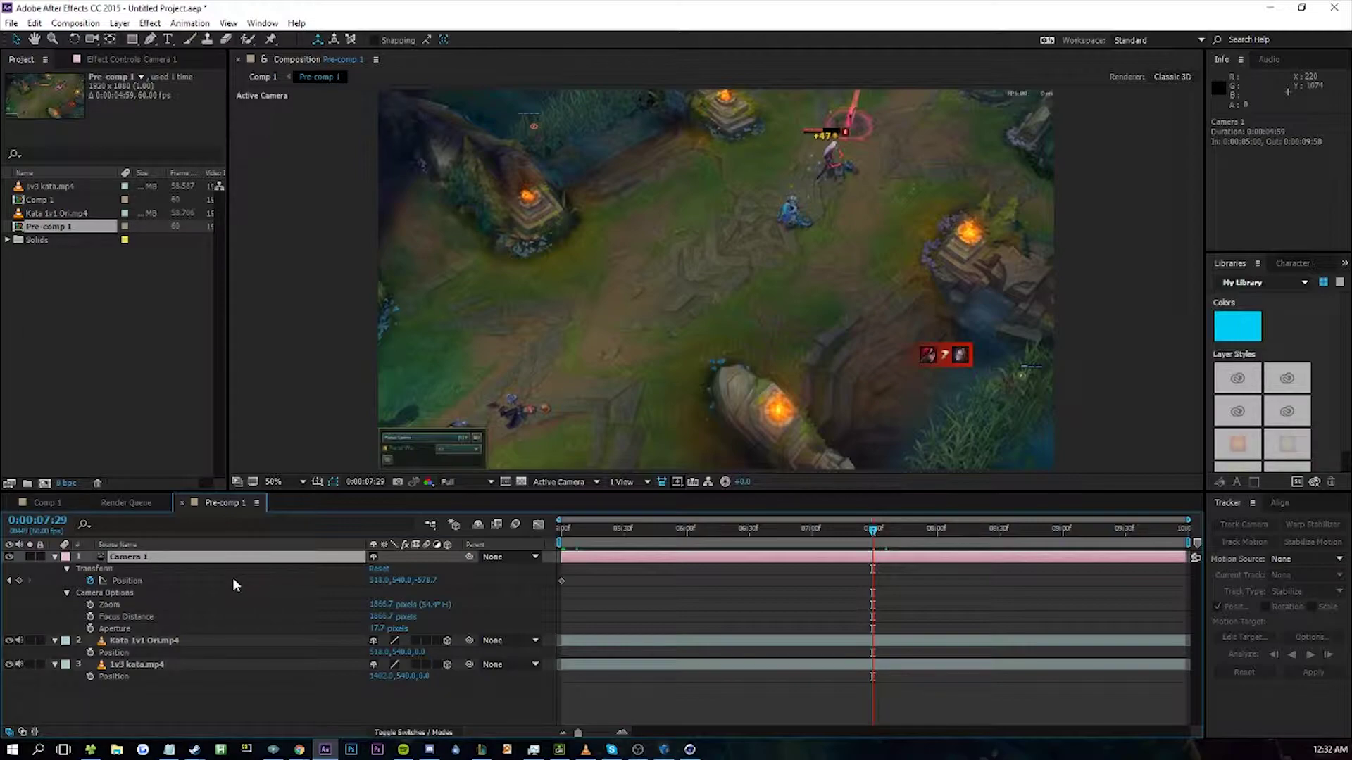
click(379, 569)
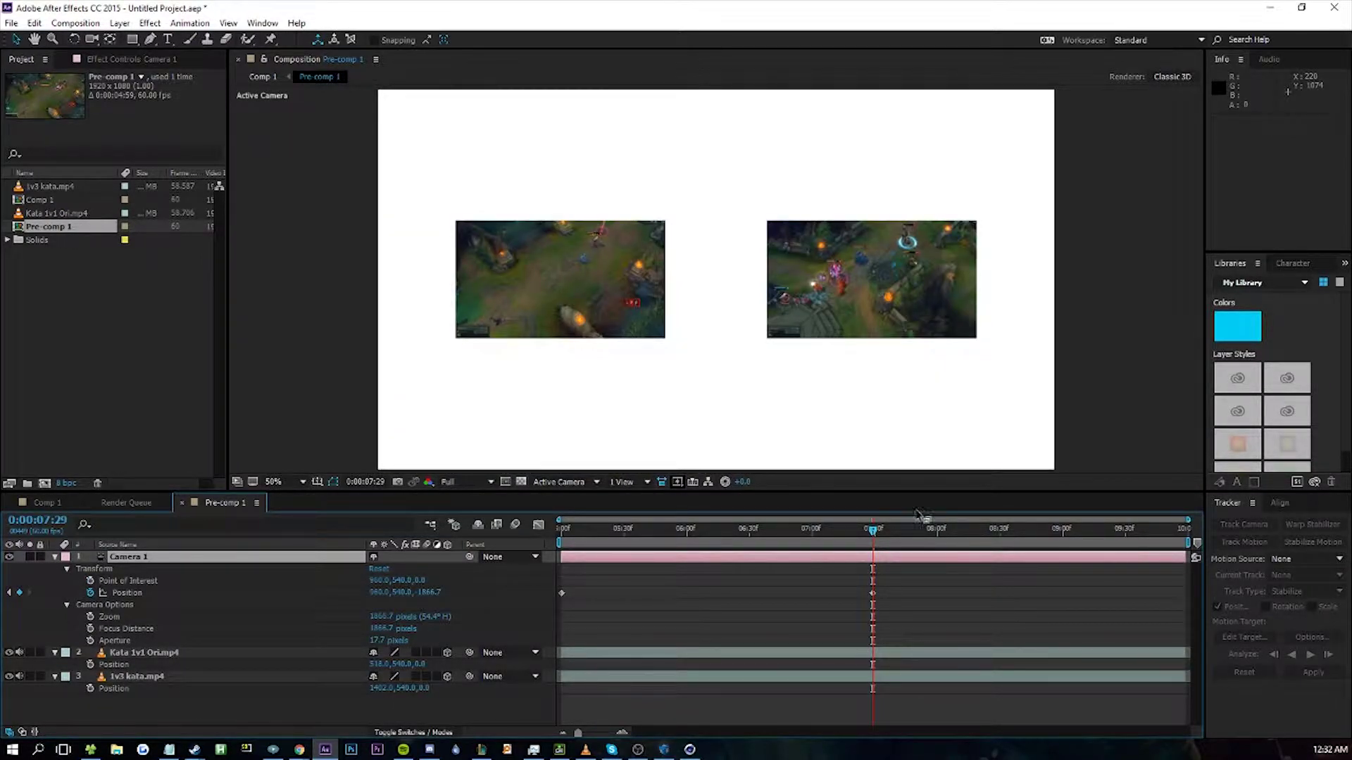
- Set Camera 1's Z position to -578.7 at 0:00:09:58, try moving it to X 747, and undo the X shift
drag(873, 532, 1184, 540)
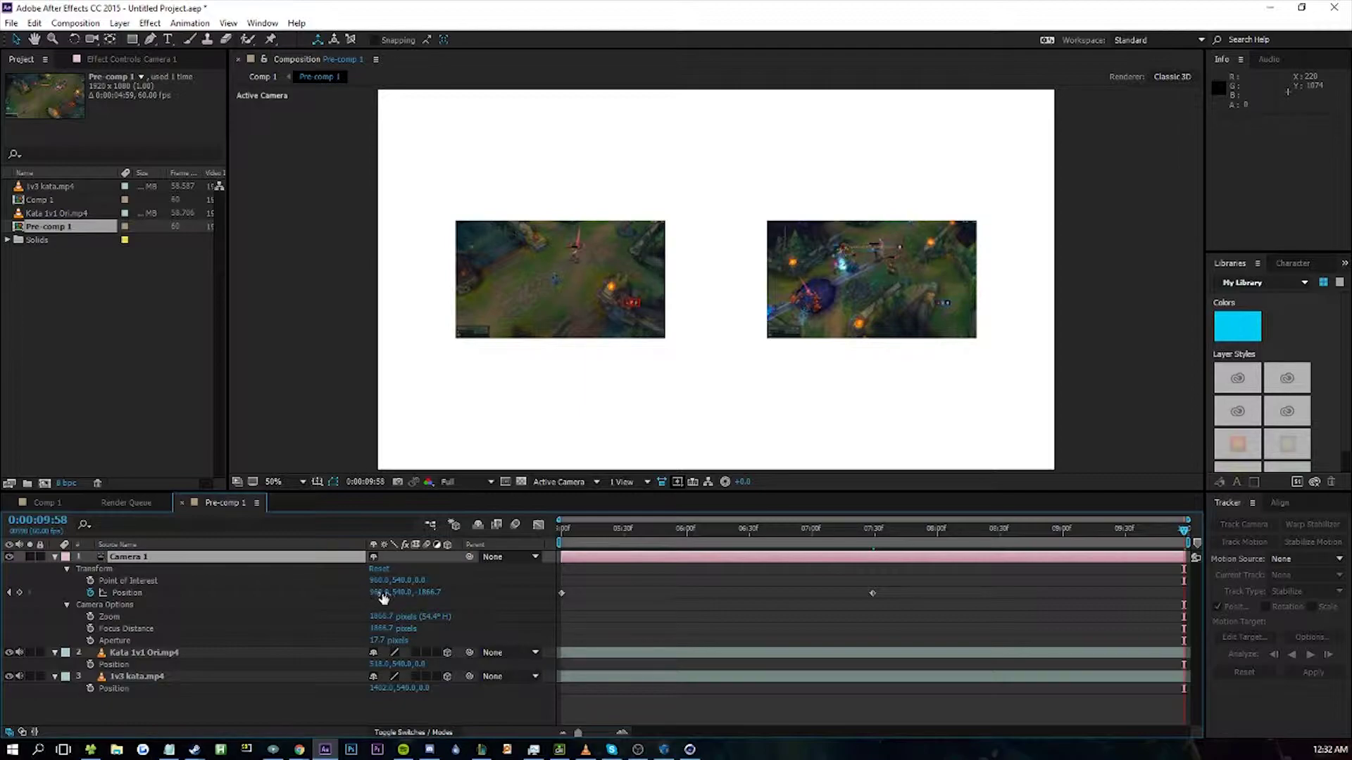
drag(420, 581, 518, 600)
key(ctrl+z)
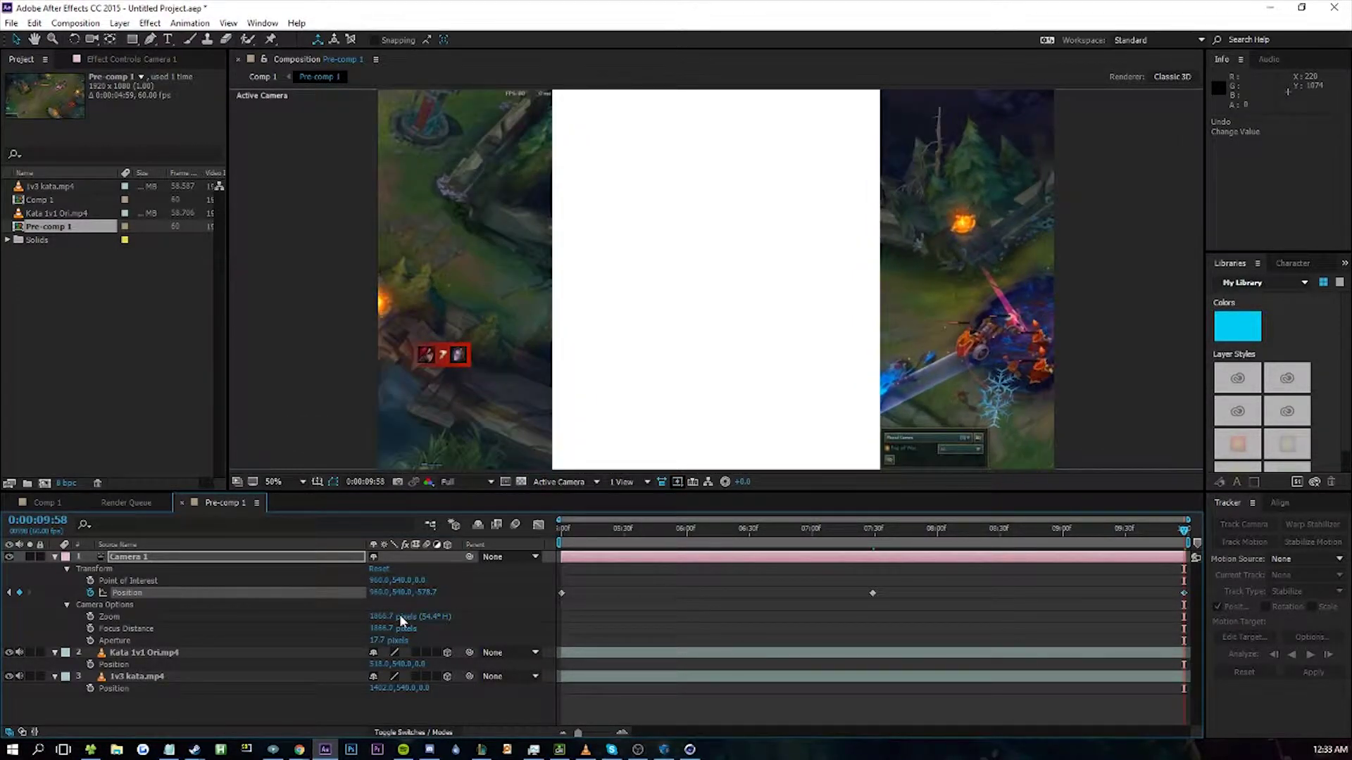
drag(380, 592, 234, 593)
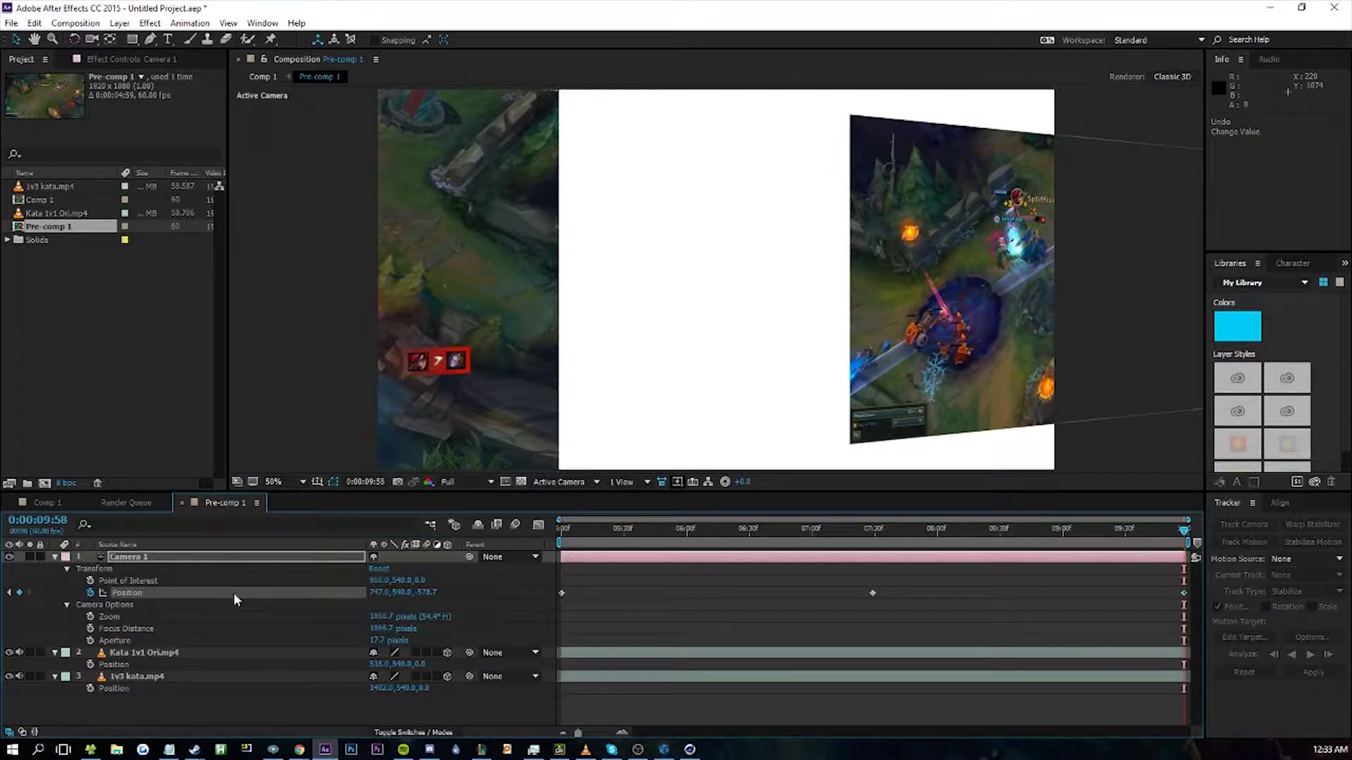
key(ctrl+z)
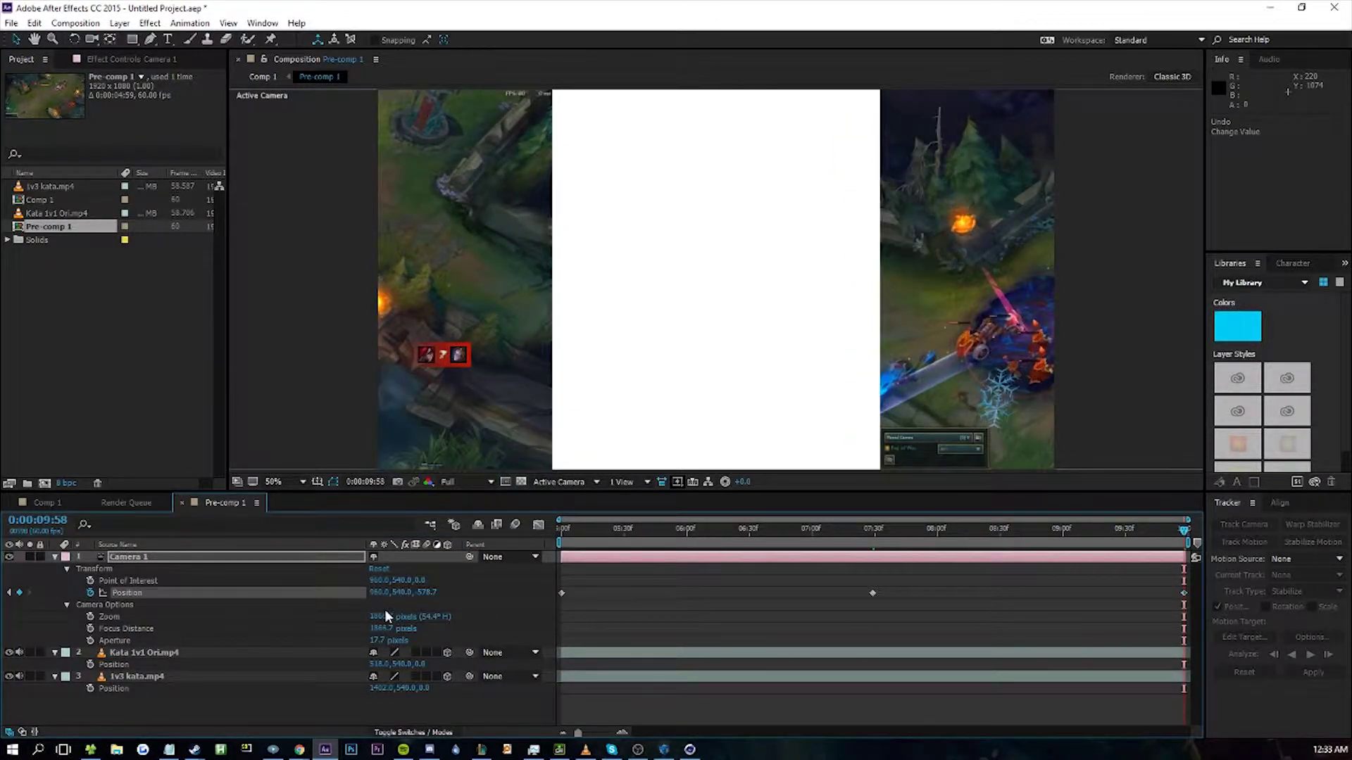
- Try moving Camera 1 to about X 1409 at 0:00:09:58, and undo the shift along with all camera position keyframes
click(159, 572)
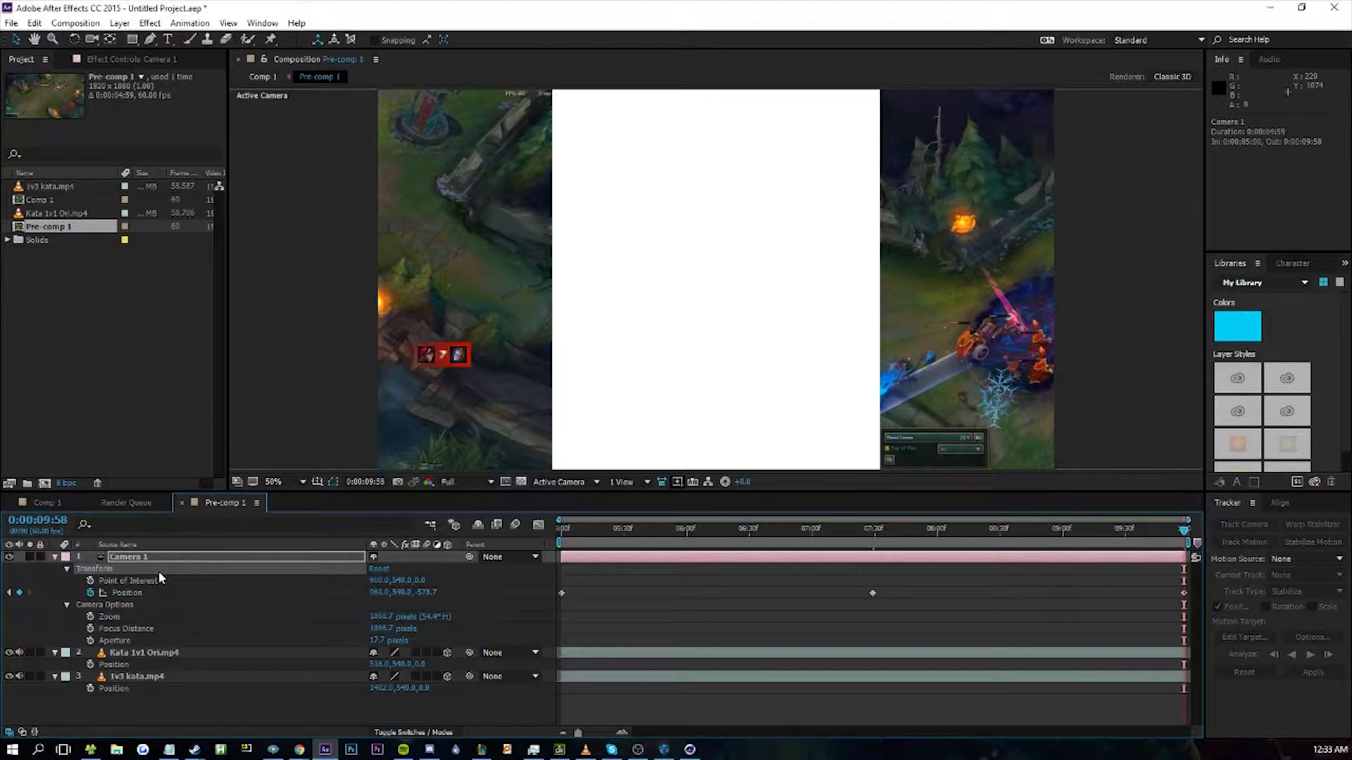
click(149, 579)
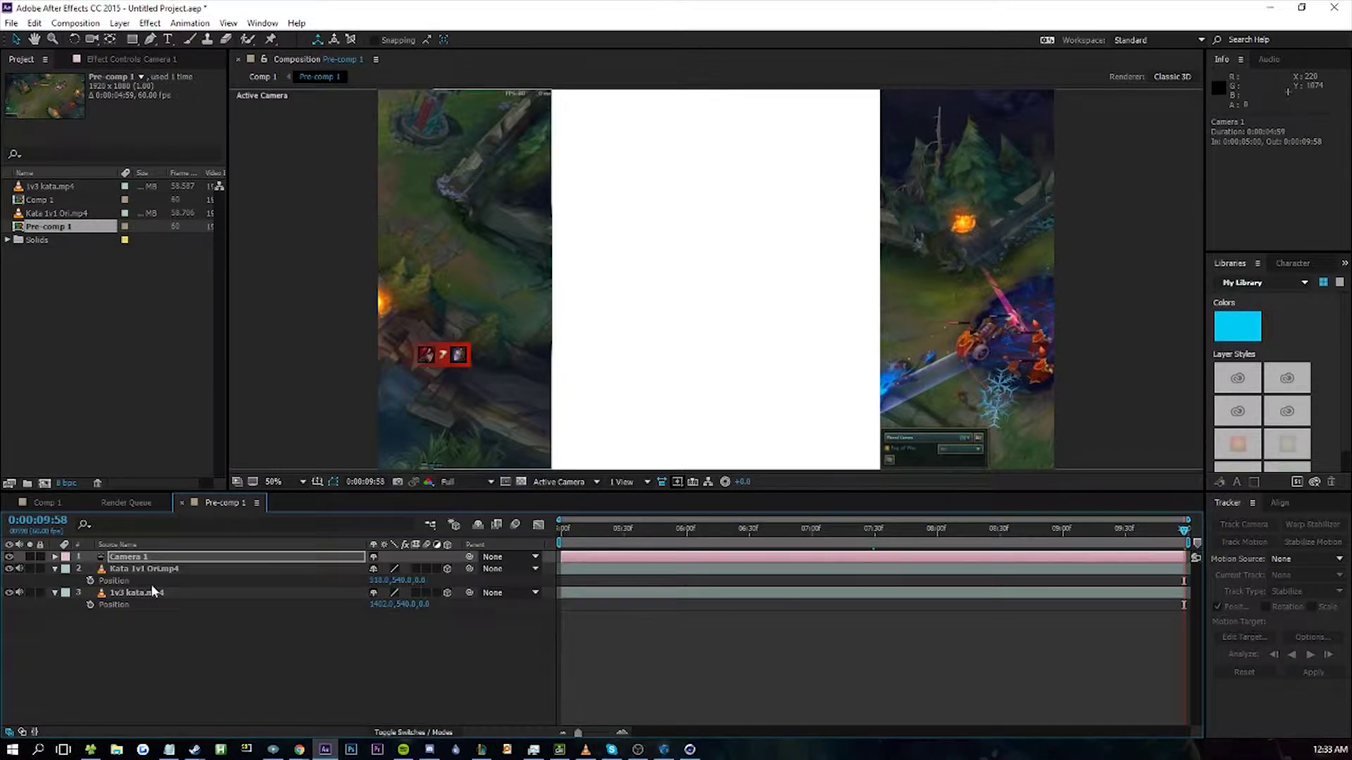
key(Delete)
drag(378, 587, 681, 586)
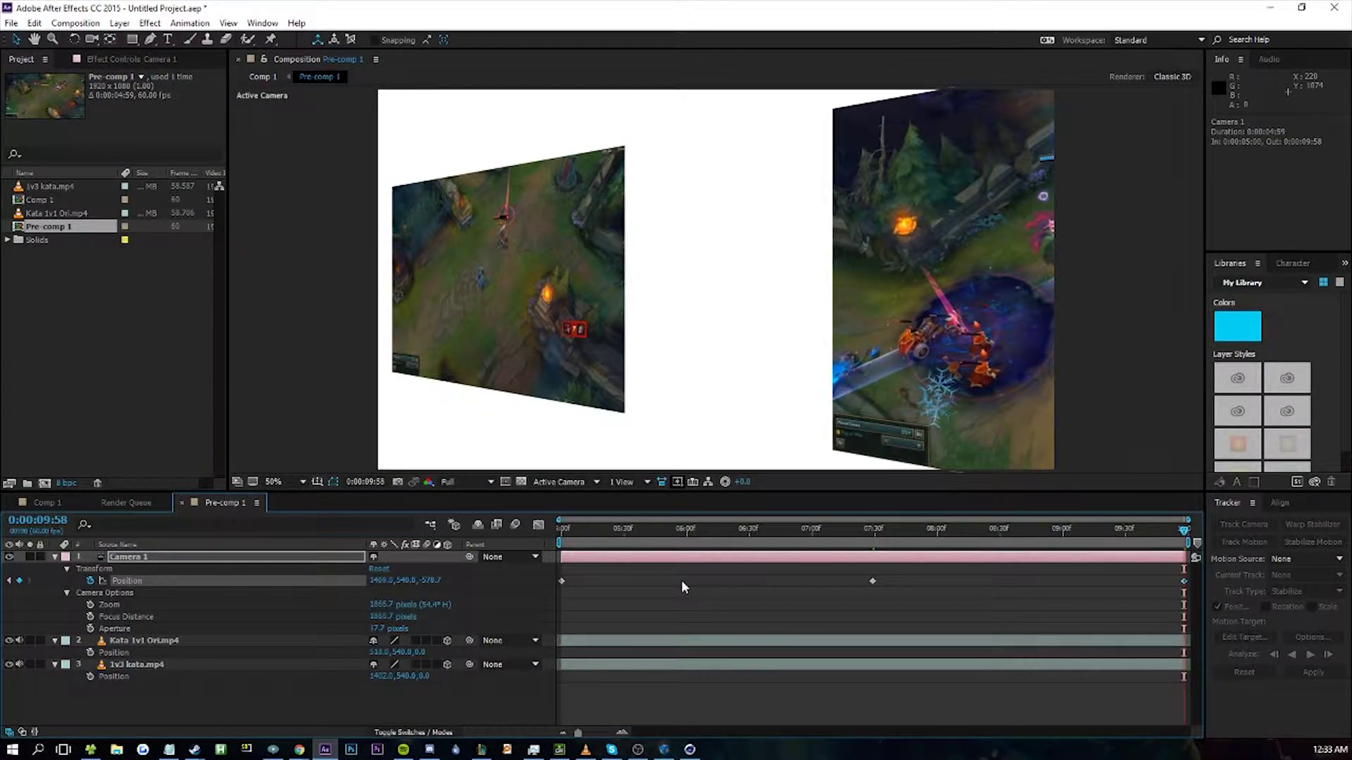
key(ctrl+z)
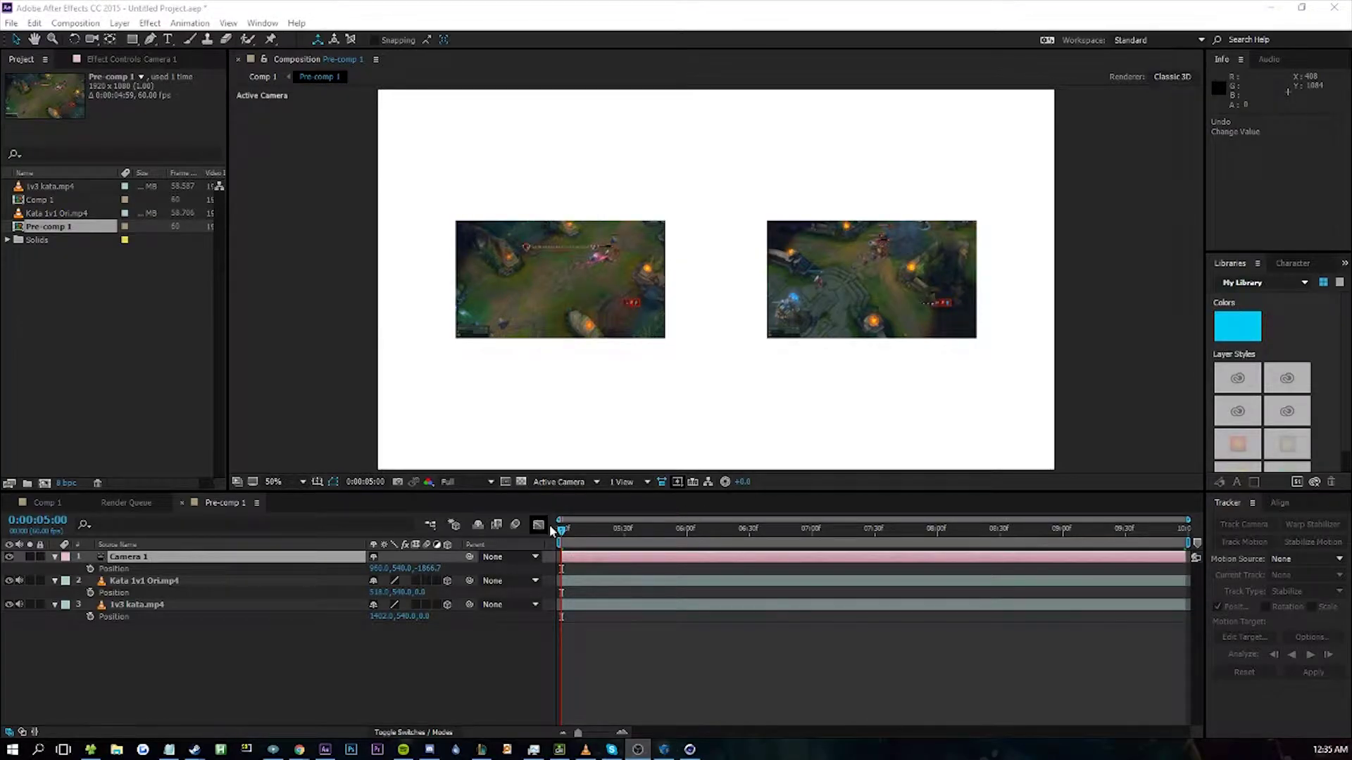
- Start keyframing Camera 1's position at 0:00:07:32 with its default values in Pre-comp 1
click(552, 524)
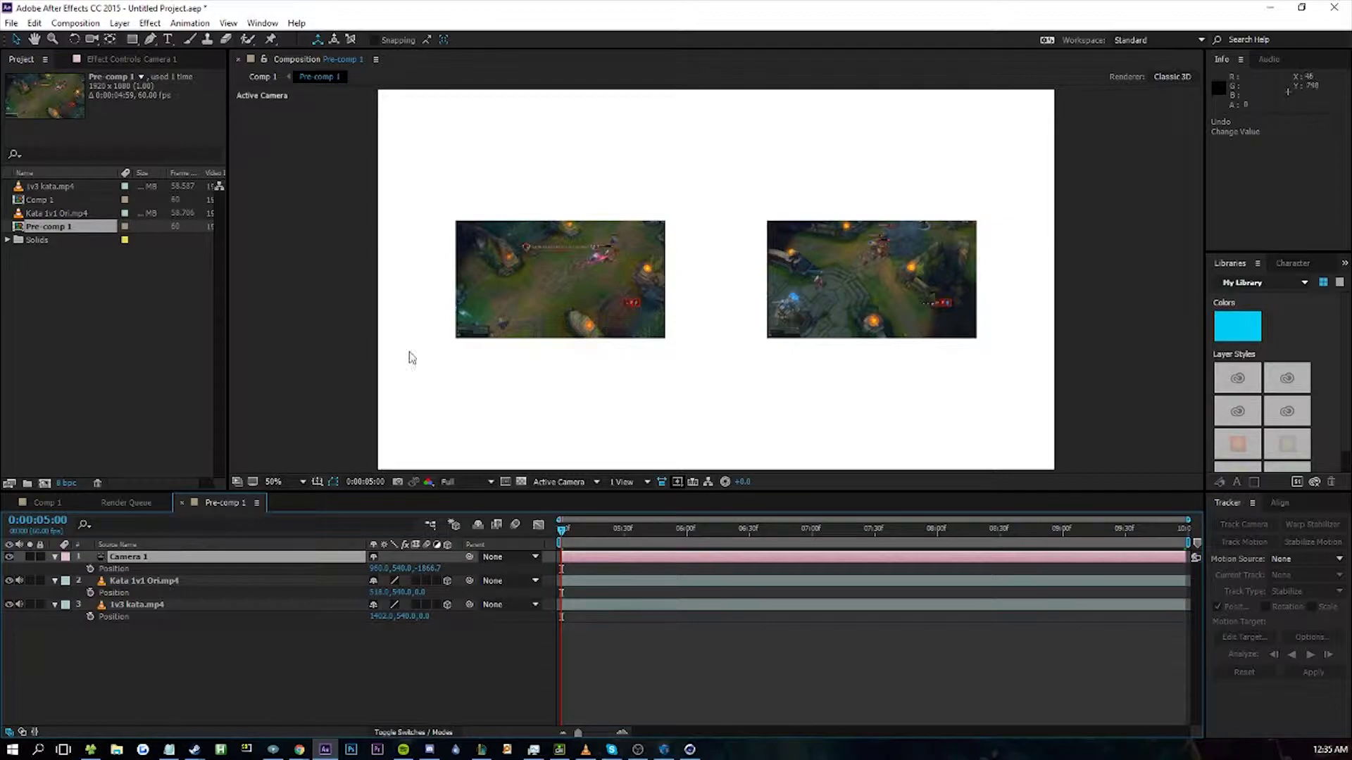
drag(568, 532, 882, 537)
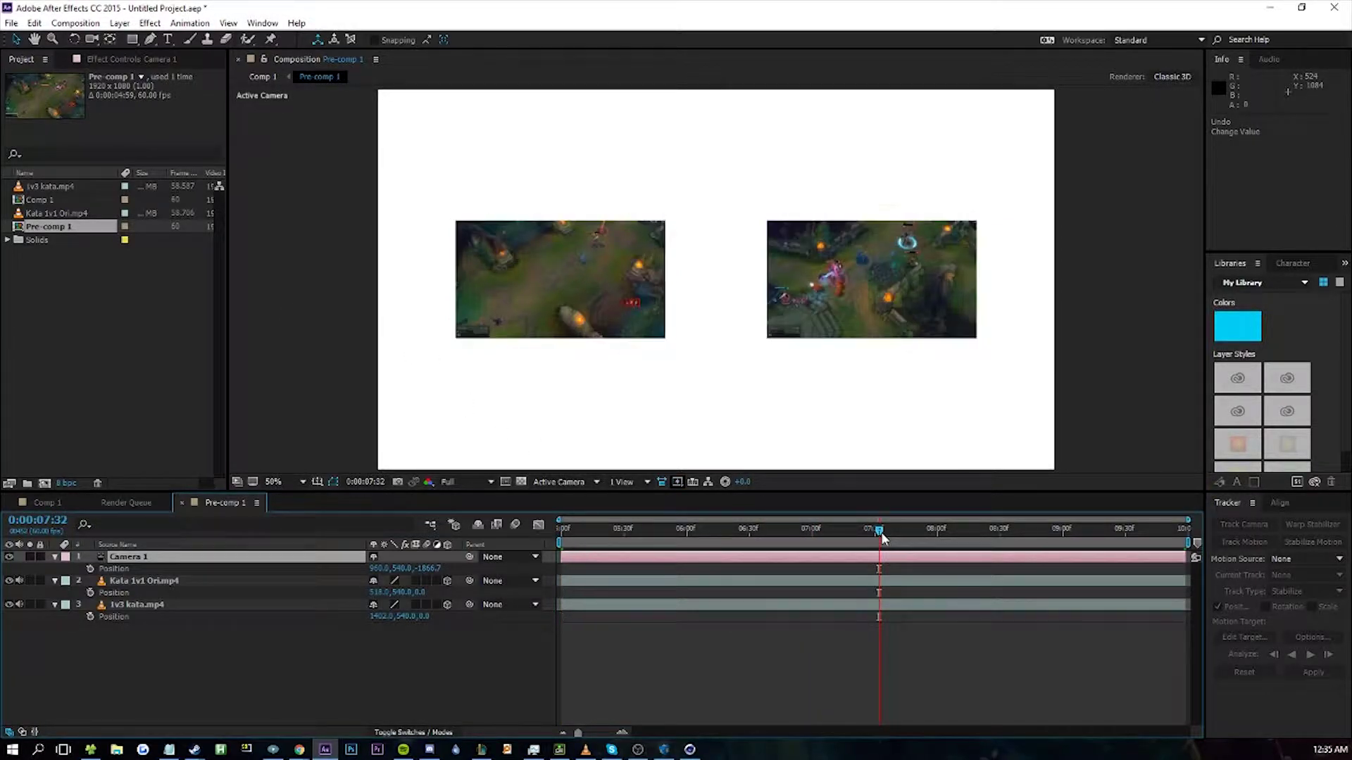
click(90, 568)
- Keyframe Camera 1's position at 0:00:05:00 with X 518 and Z -577.7 to frame Kata 1v1 Ori.mp4
drag(879, 529, 462, 525)
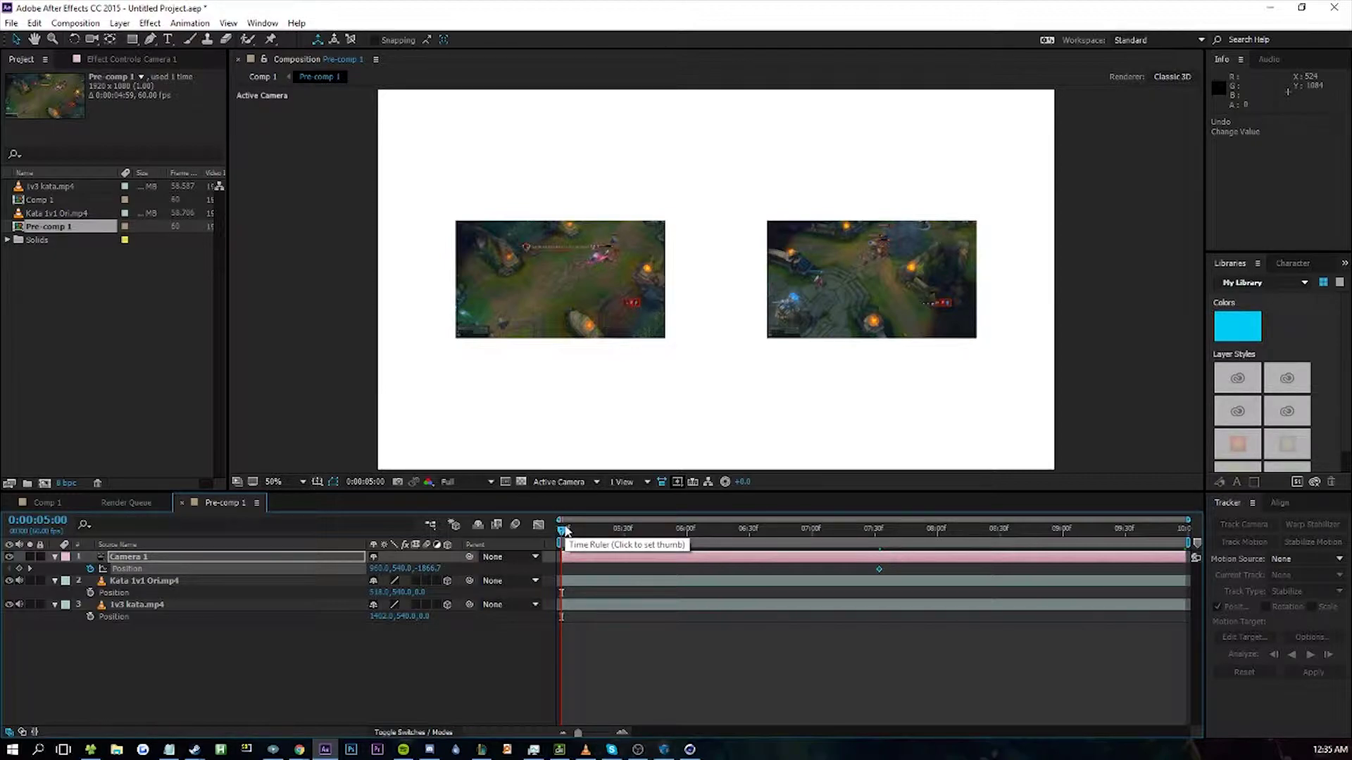
drag(377, 568, 1342, 578)
key(ctrl+z)
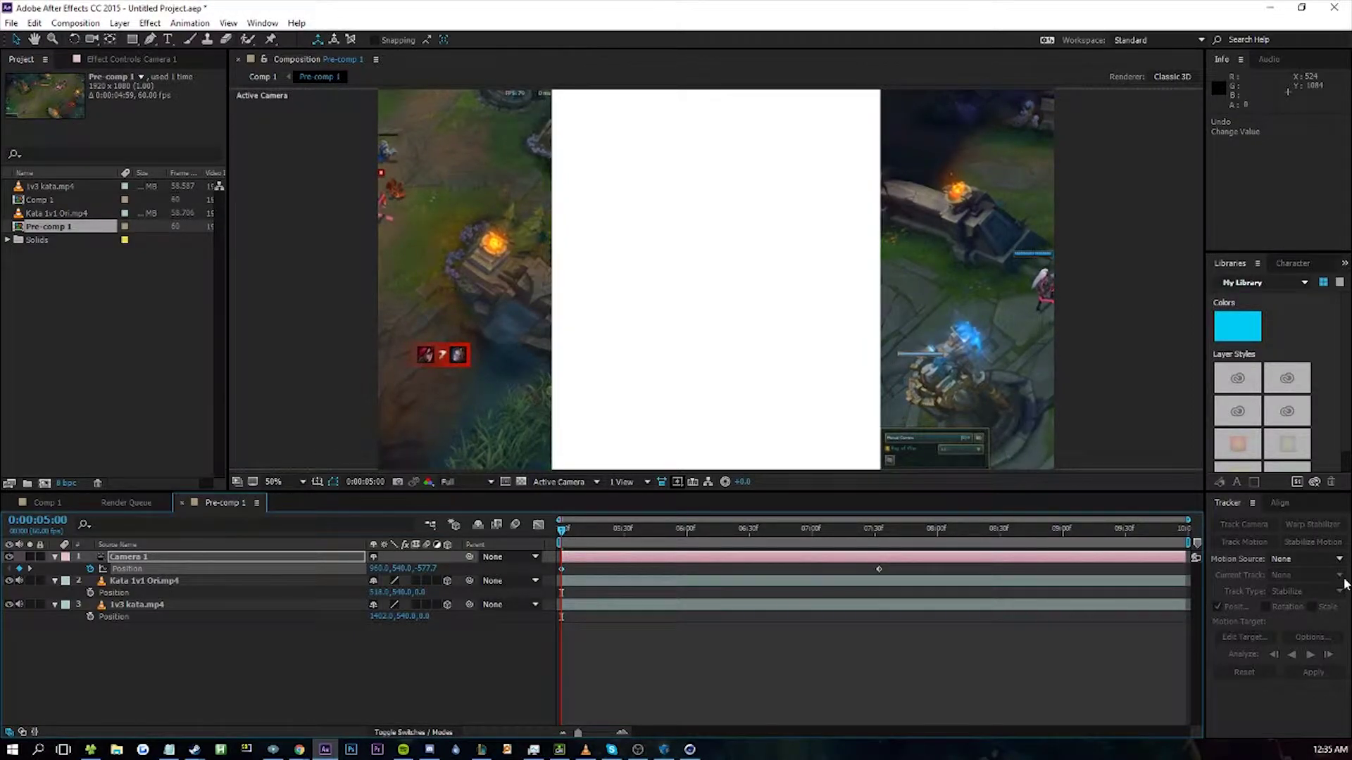
drag(378, 568, 68, 573)
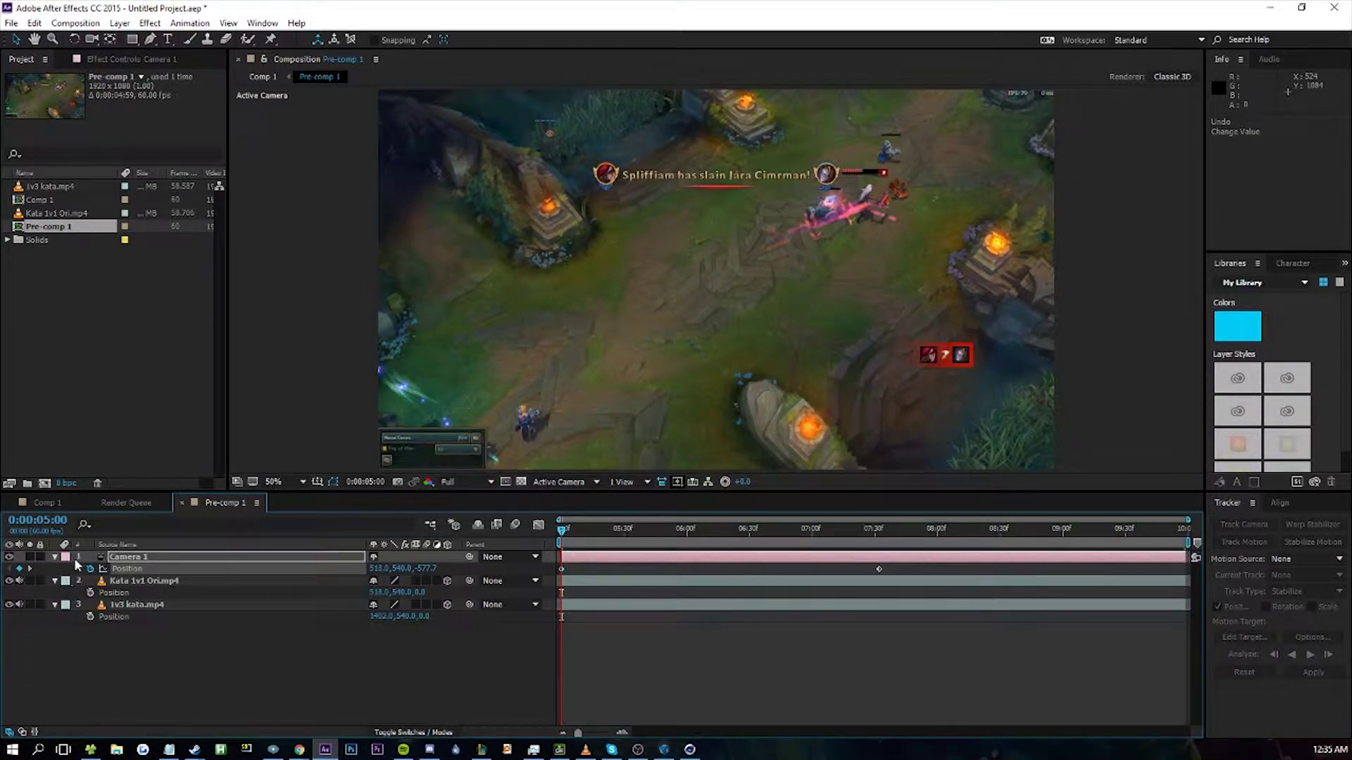
click(416, 720)
- Keyframe Camera 1's position at 0:00:09:58 with X 1402 and Z -575.7 to frame 1v3 kata.mp4
drag(573, 529, 1148, 530)
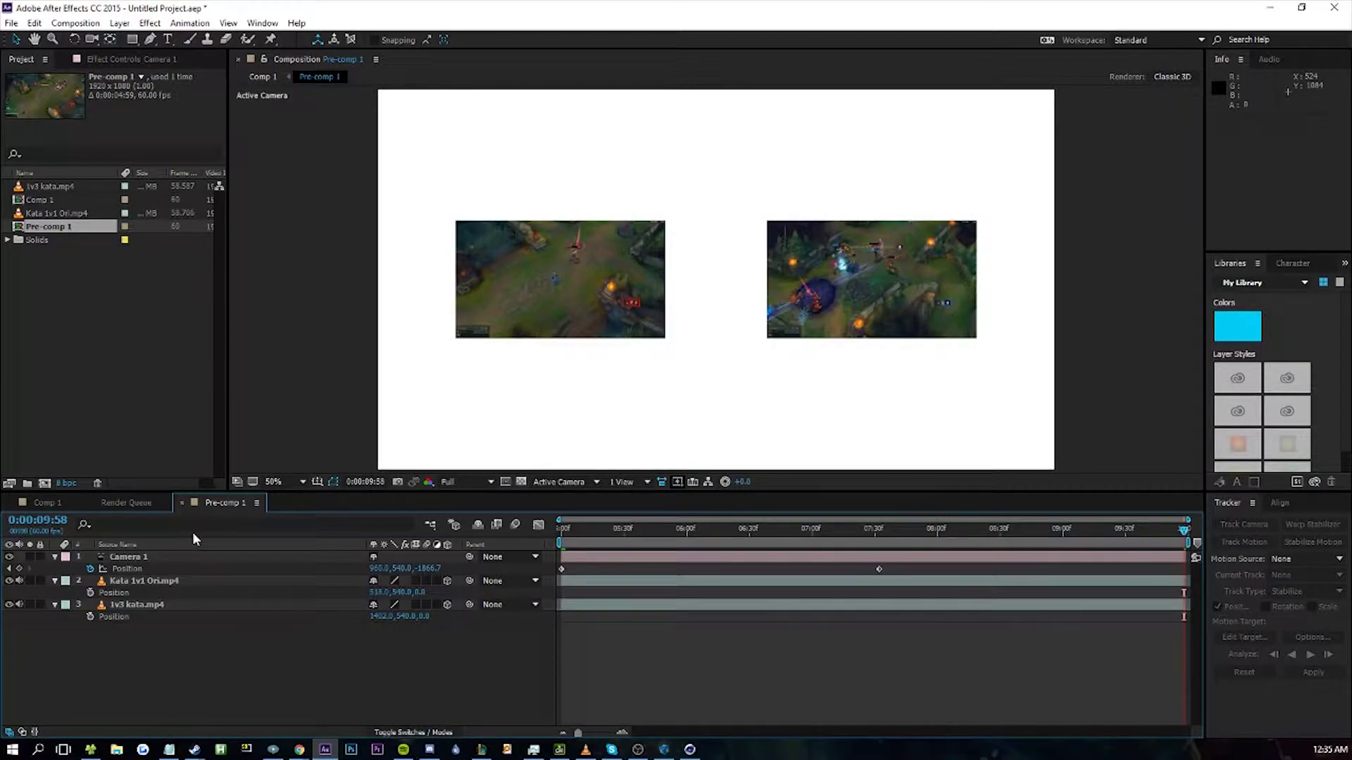
drag(433, 569, 554, 569)
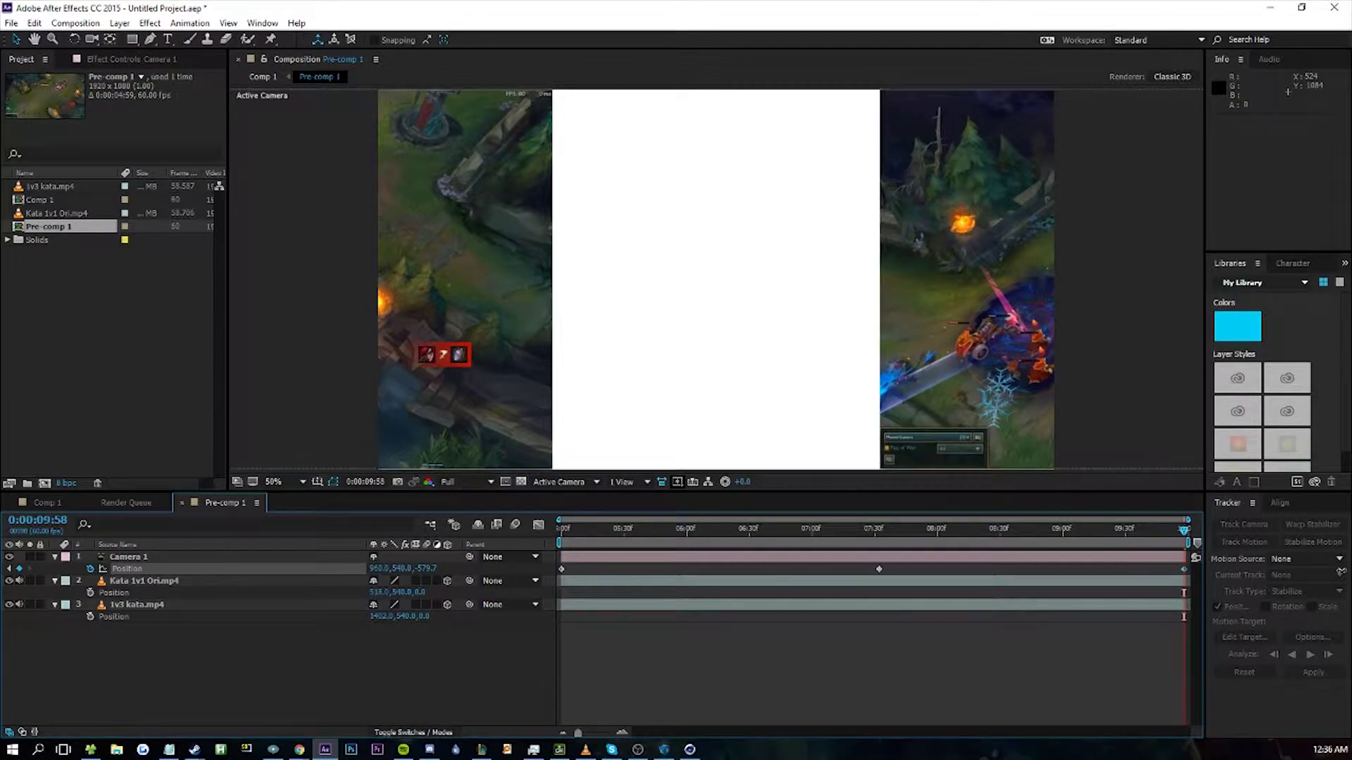
click(127, 557)
drag(378, 568, 702, 581)
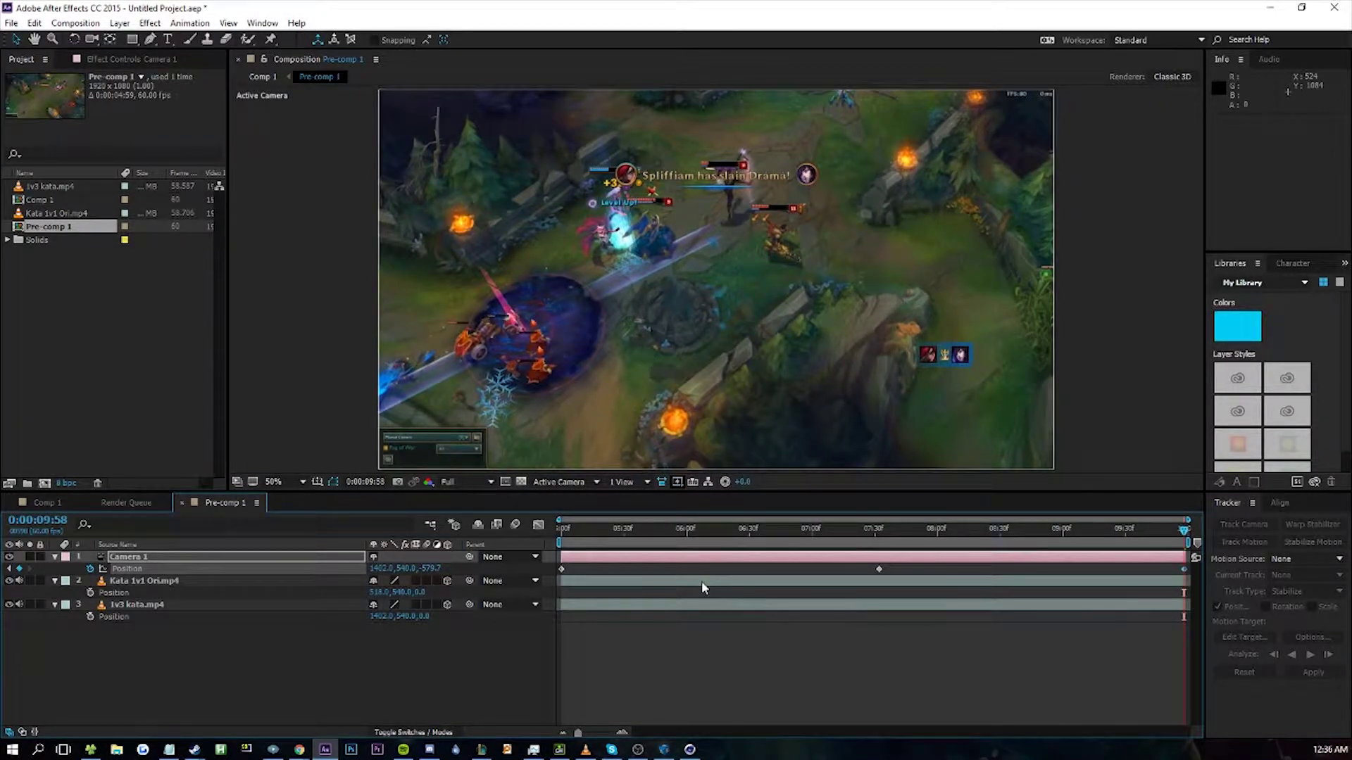
click(430, 569)
text(-576.8)
key(Return)
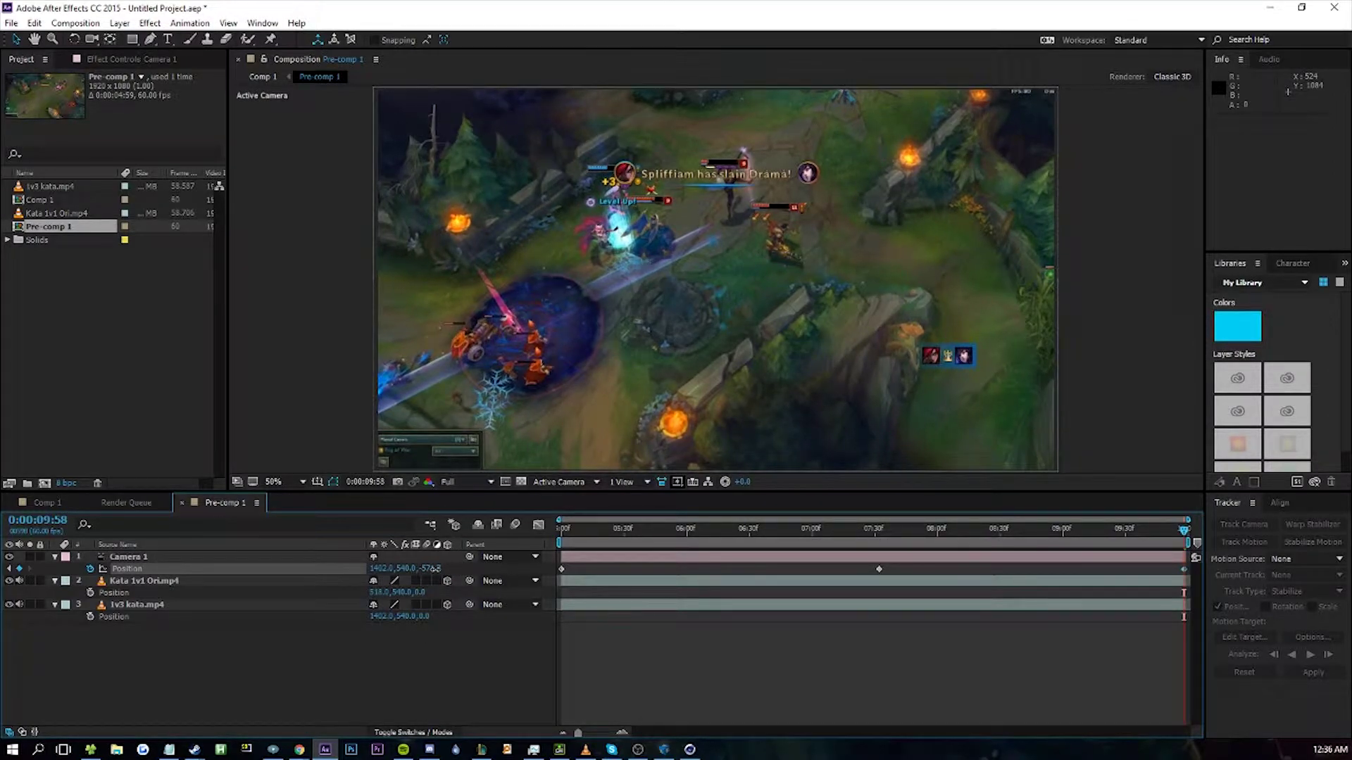
drag(435, 569, 431, 569)
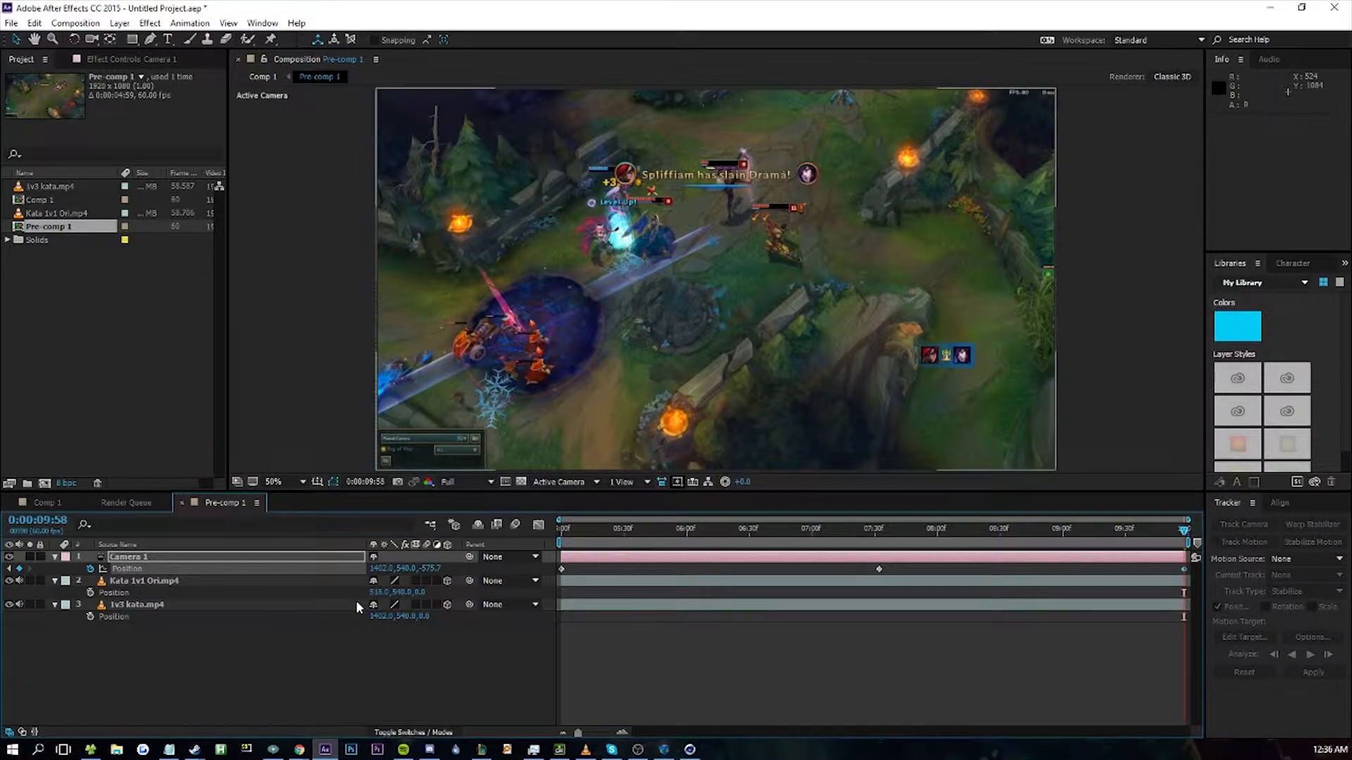
click(325, 658)
- Apply Easy Ease to all three Camera 1 position keyframes and check their speed graph
drag(663, 544, 1188, 543)
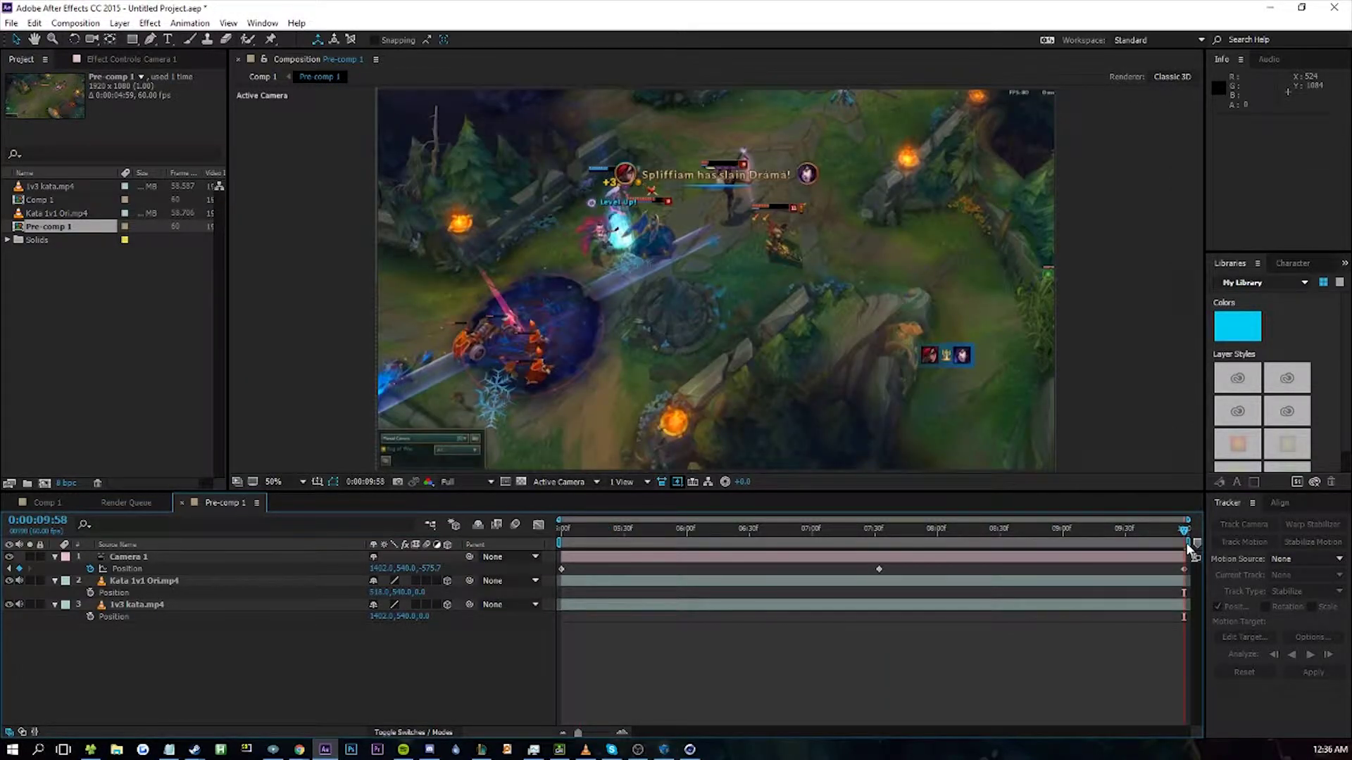
key(Home)
drag(1189, 572, 496, 577)
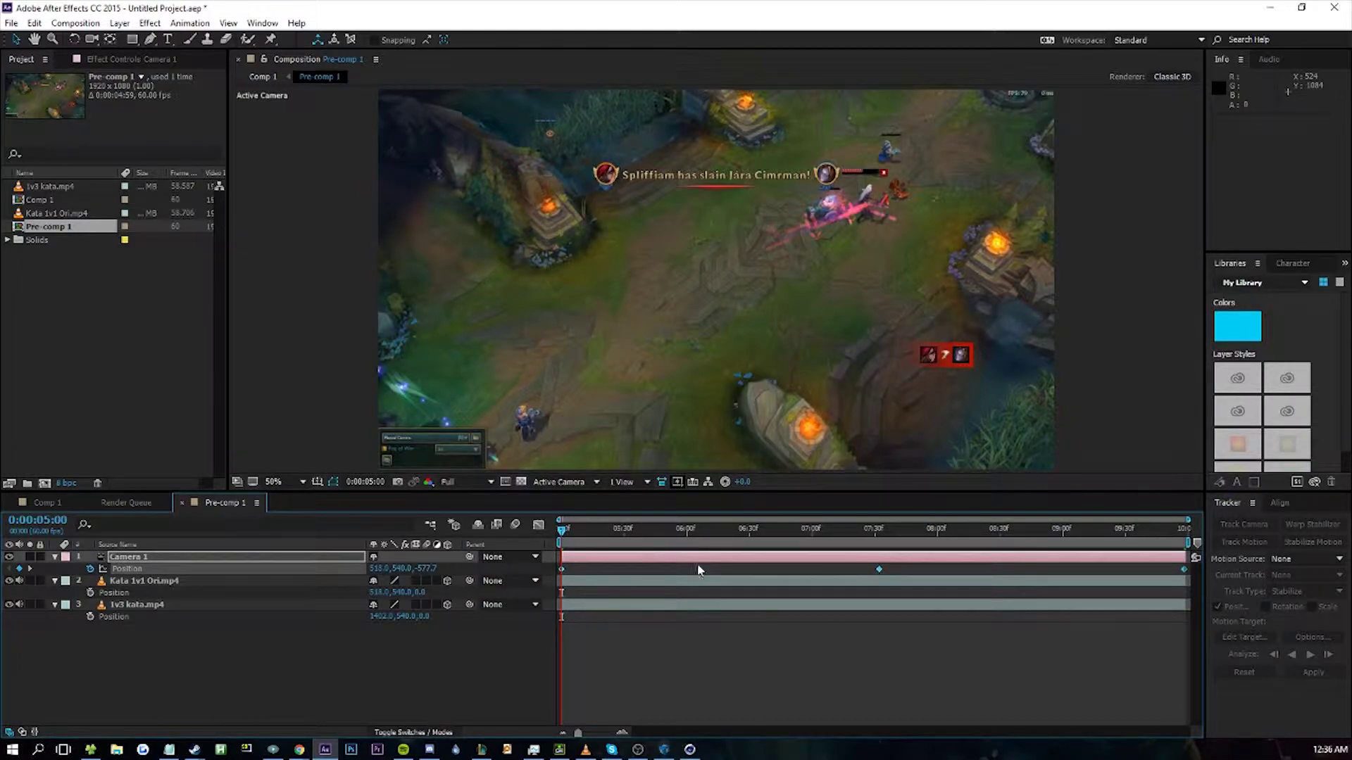
click(538, 524)
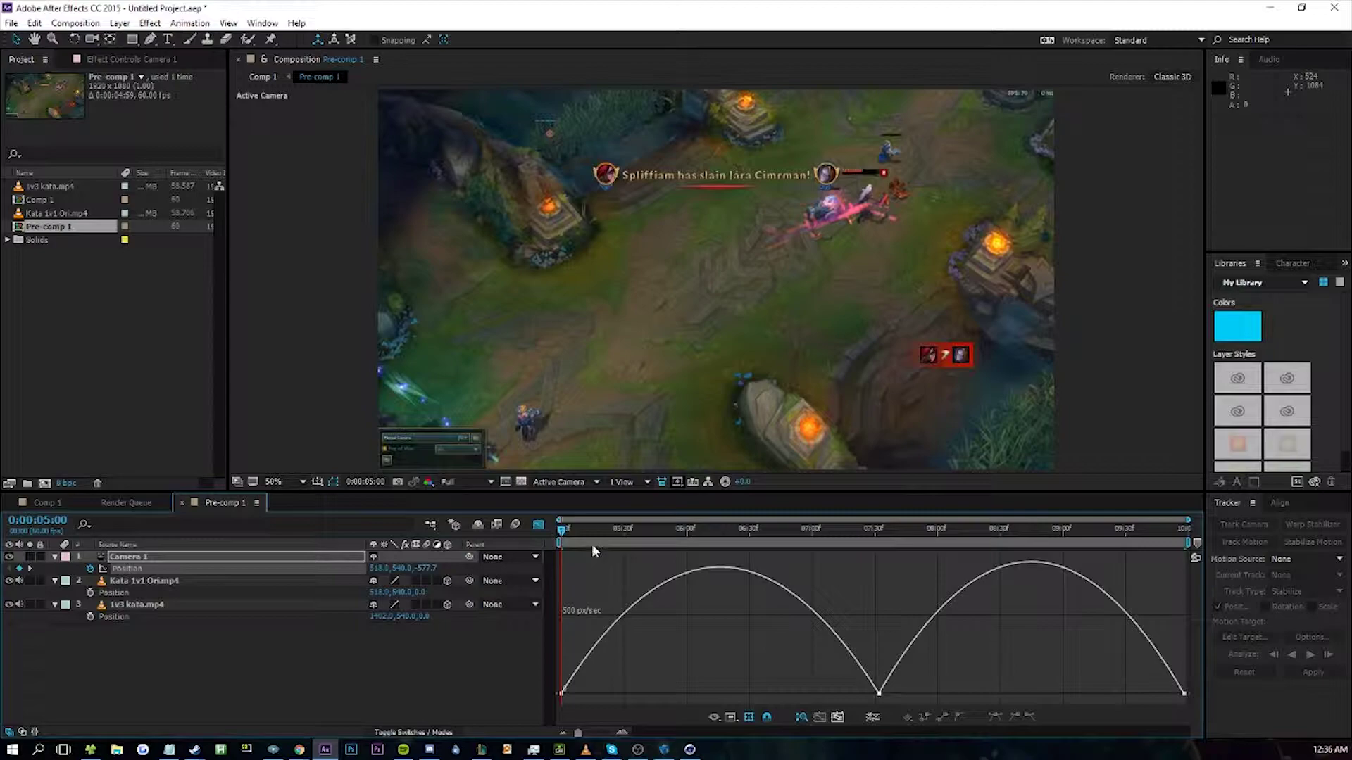
click(651, 694)
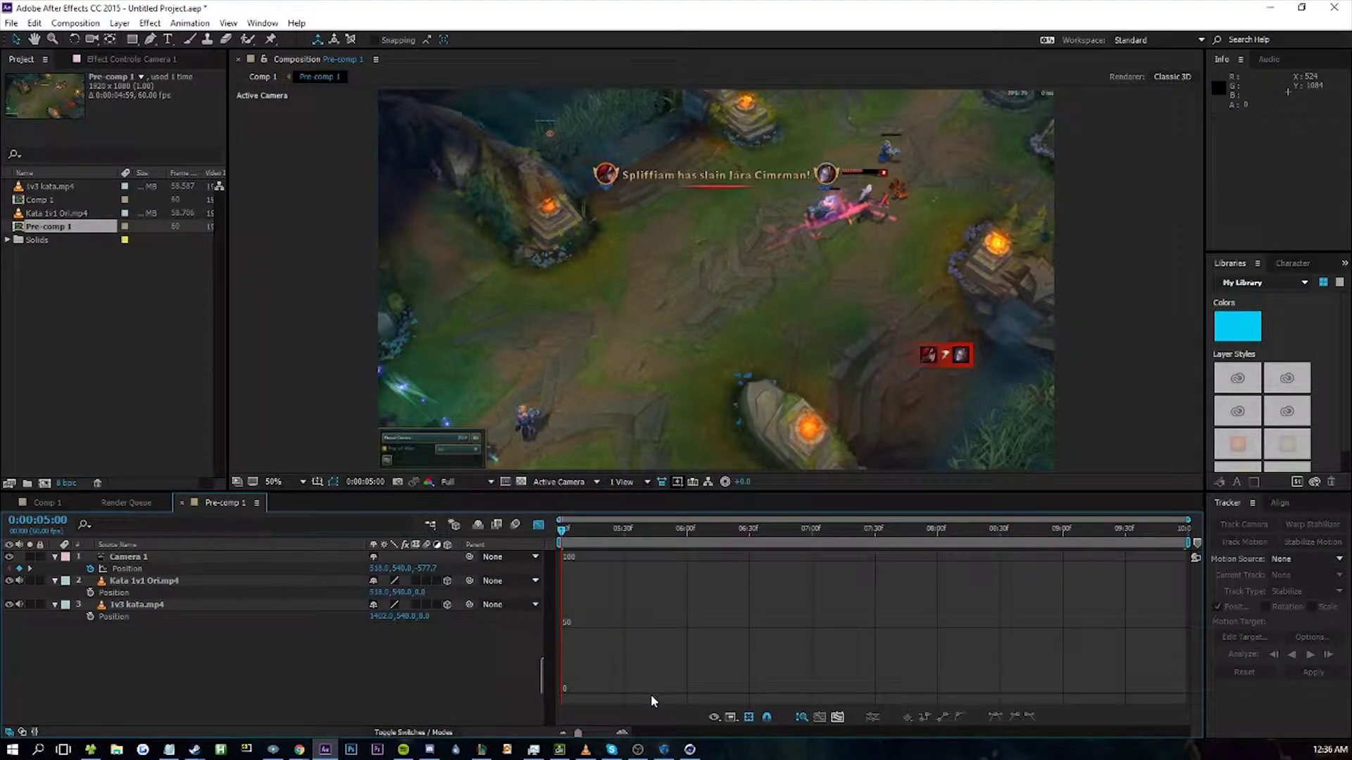
click(538, 524)
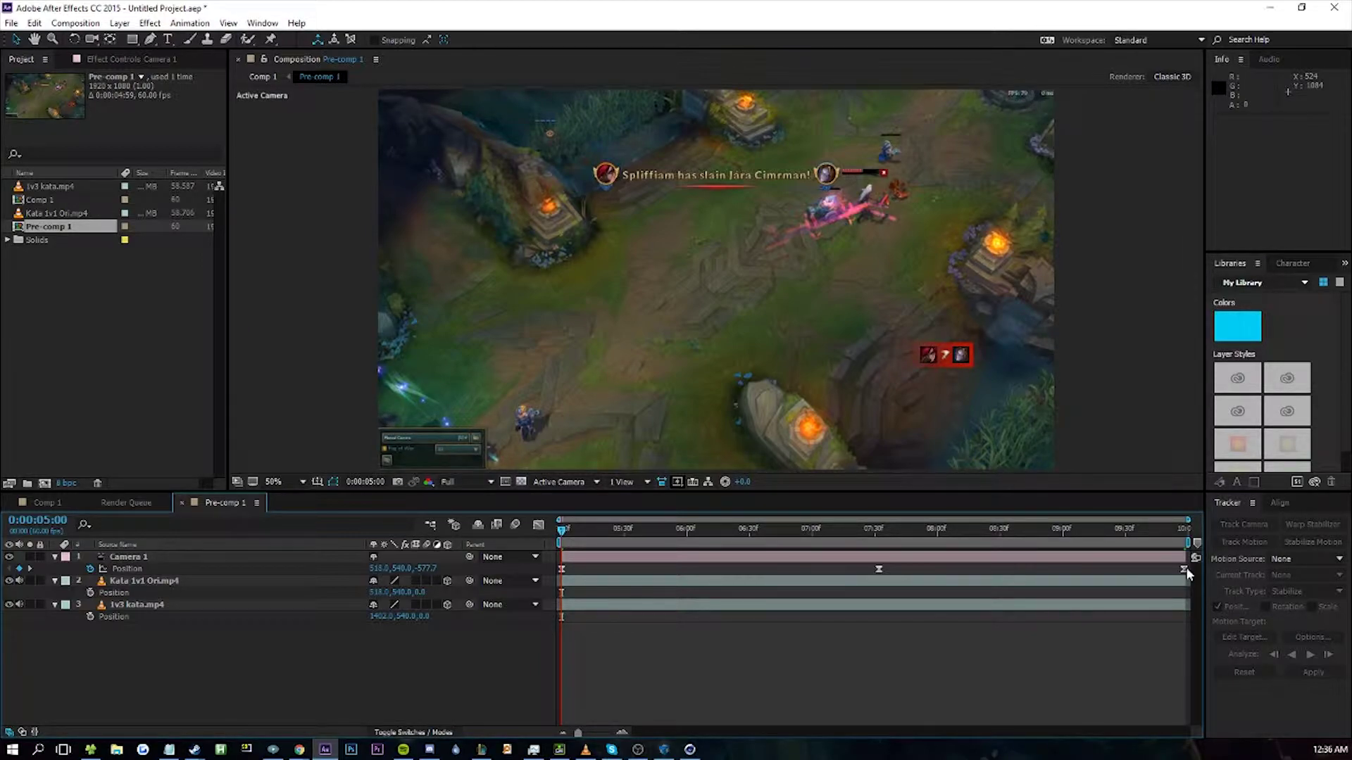
- Reshape Camera 1's speed graph by minimizing influence at the outer keyframes and lengthening both handles of the middle keyframe
mouse_move(1185, 569)
mouse_down()
mouse_move(1166, 573)
mouse_move(1185, 573)
mouse_up()
click(768, 572)
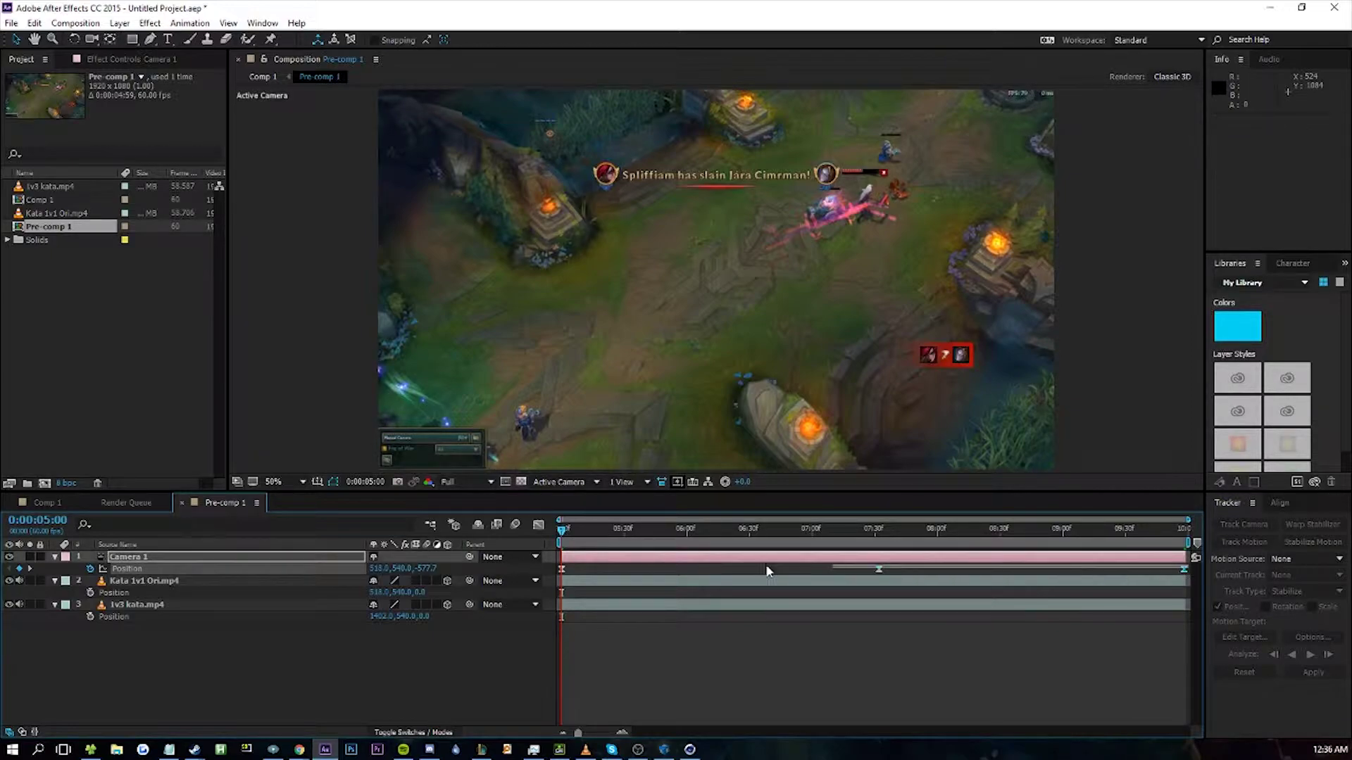
click(539, 524)
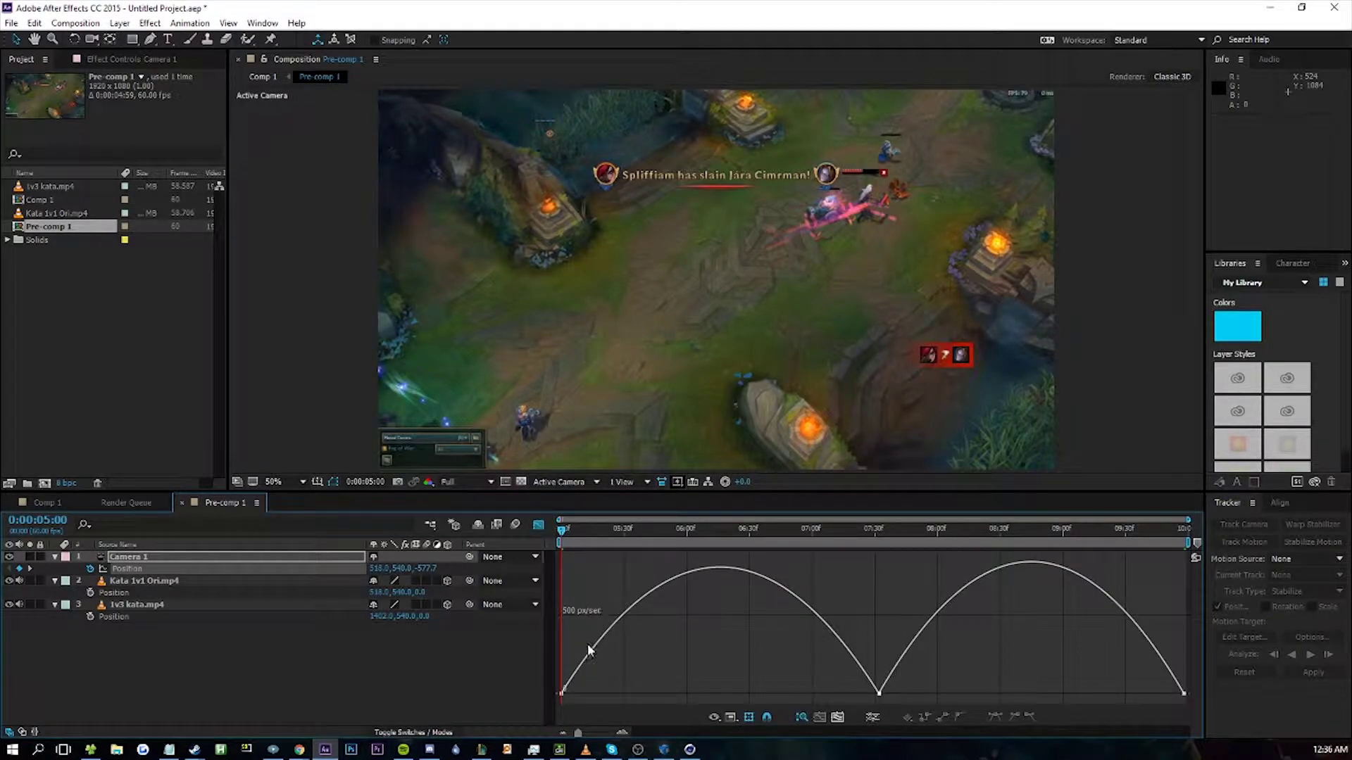
drag(619, 576, 625, 704)
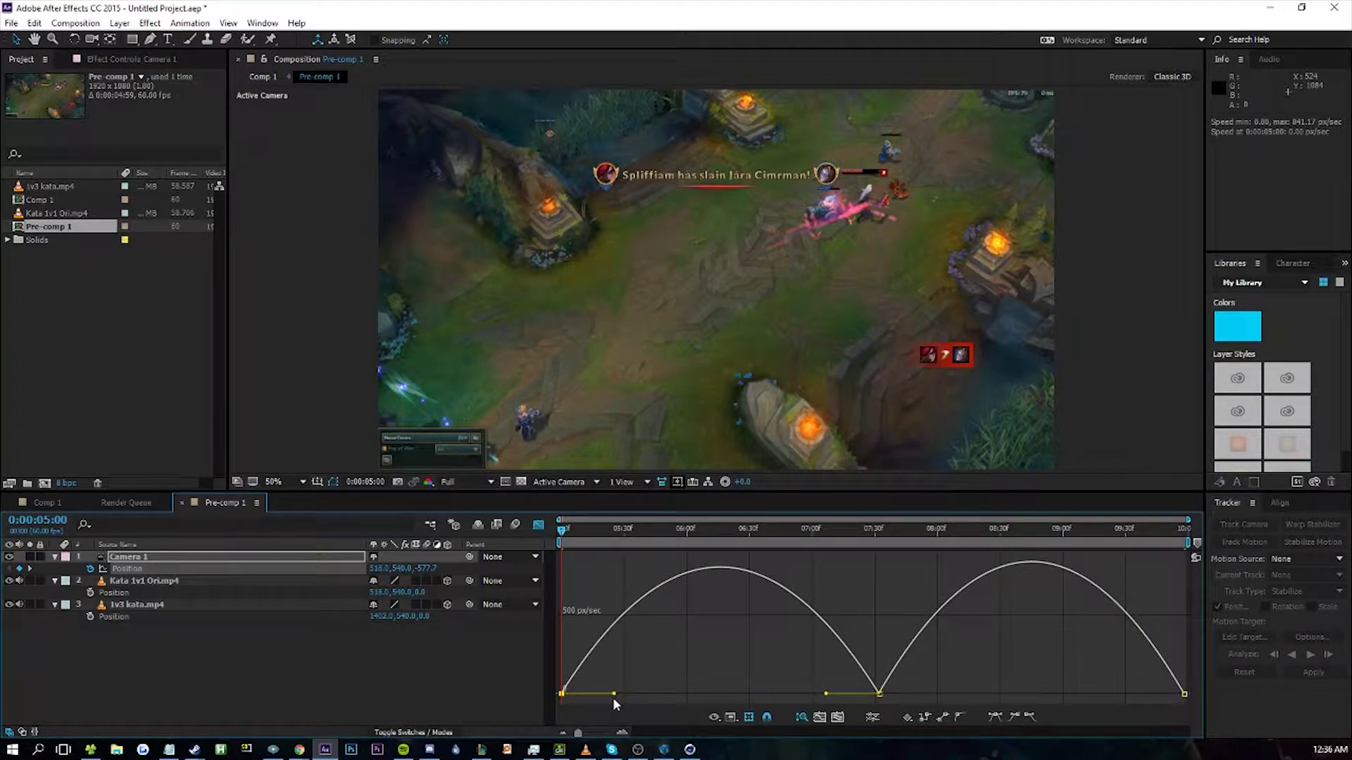
drag(615, 698, 526, 699)
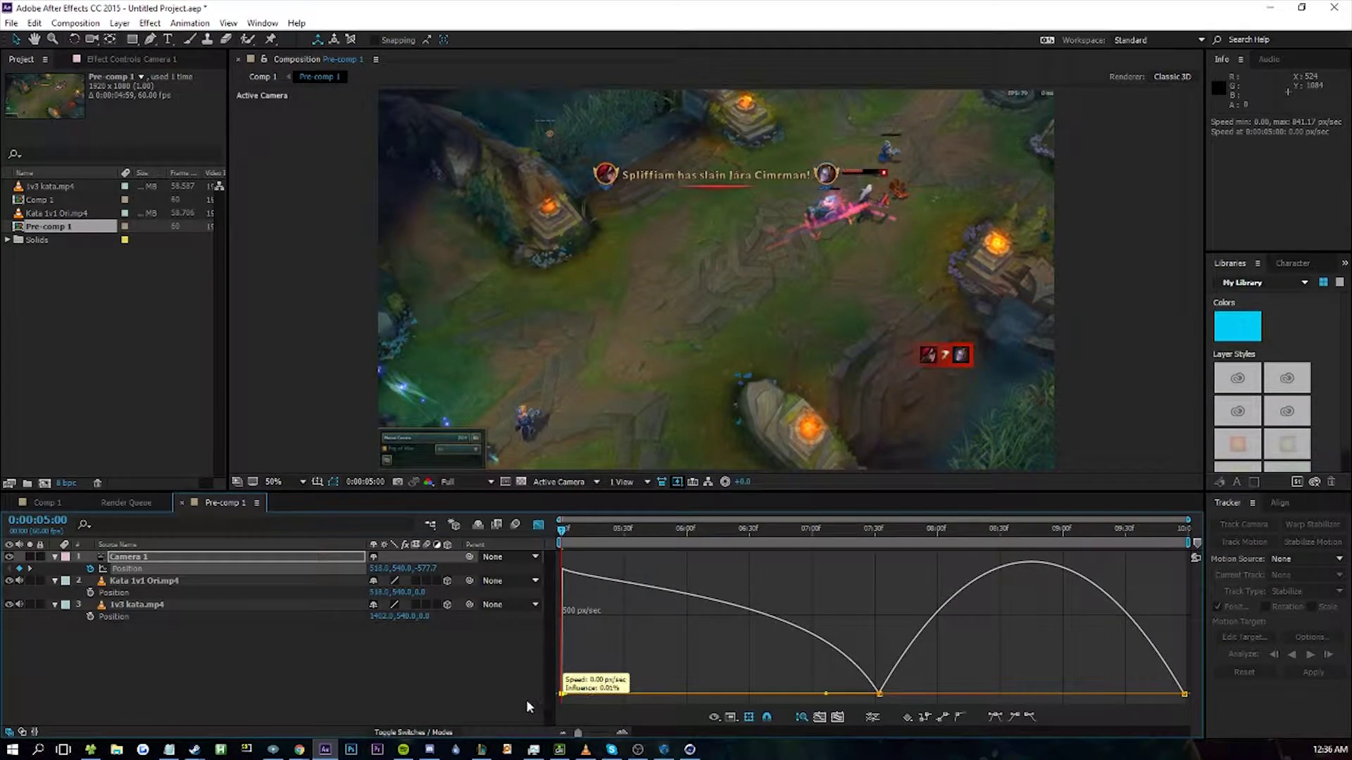
drag(825, 697, 735, 693)
click(918, 644)
drag(1125, 606, 1191, 729)
drag(1133, 697, 1183, 695)
drag(929, 695, 1032, 696)
click(538, 524)
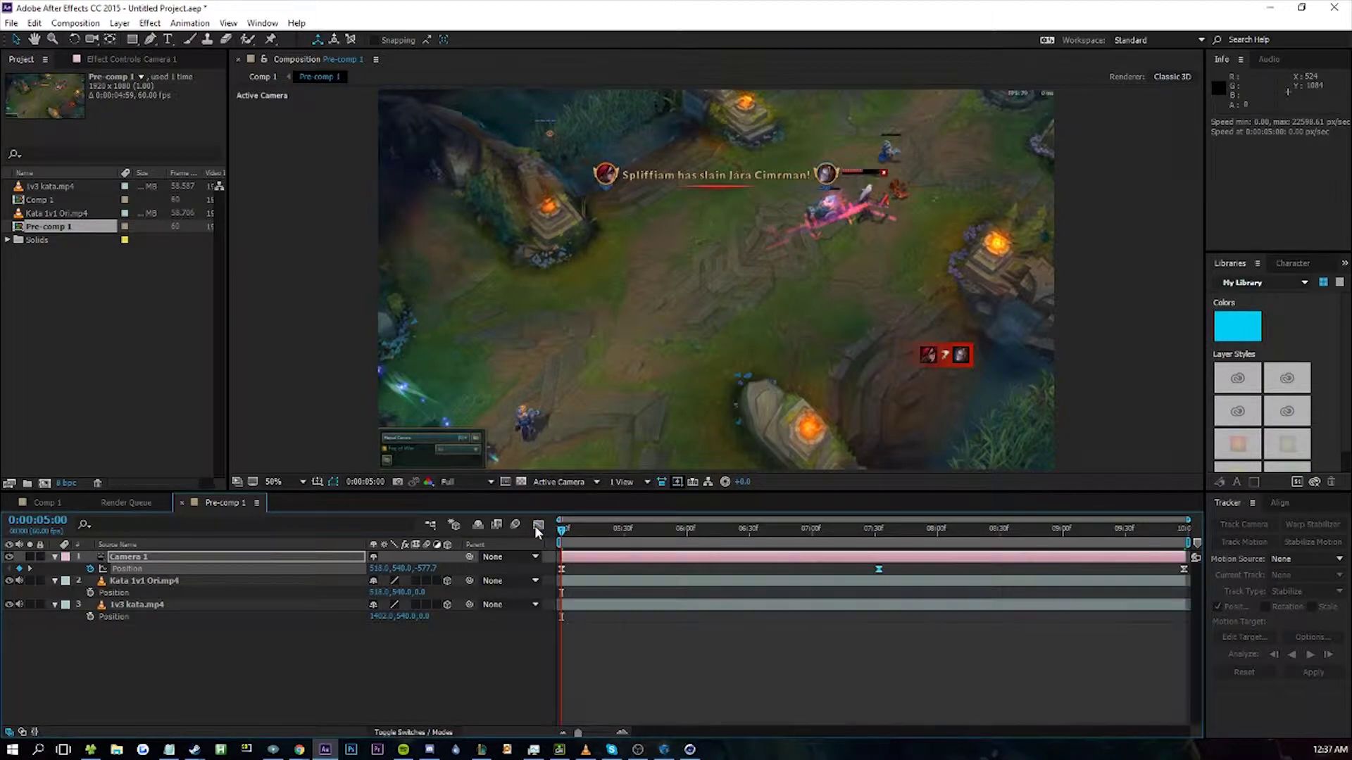
- Mute the audio of Kata 1v1 Ori.mp4 and 1v3 kata.mp4 and preview the camera move
click(19, 581)
click(19, 604)
key(space)
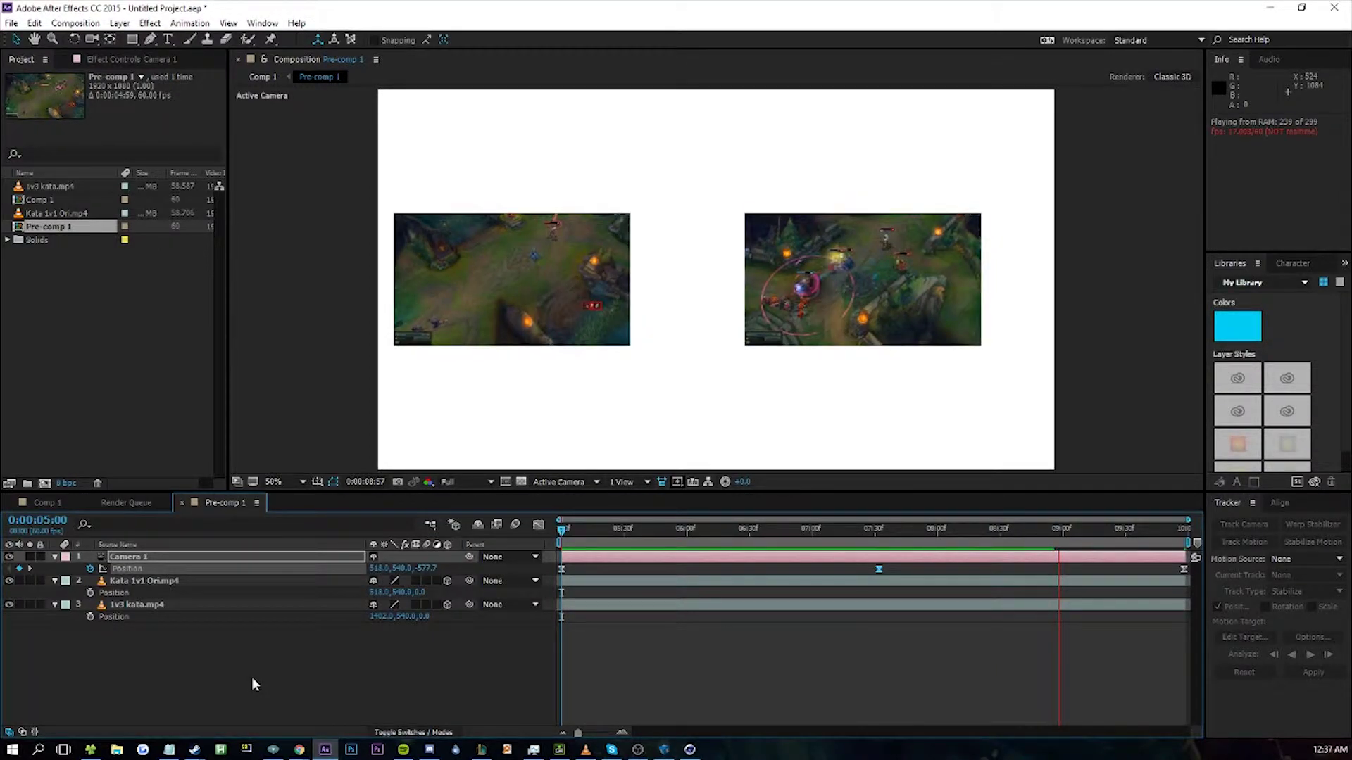
key(space)
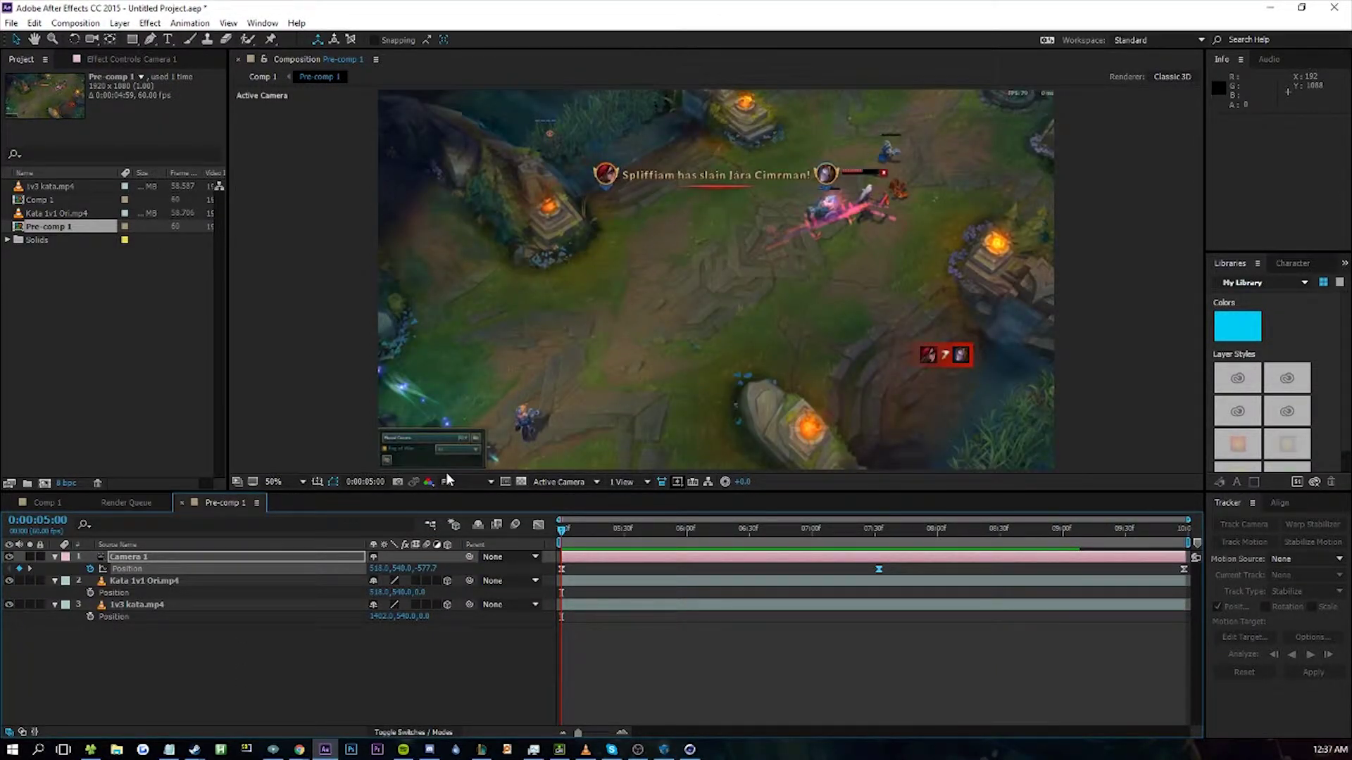
- Set Pre-comp 1's preview resolution to Quarter, play back the camera move, and return to 0:00:05:00
click(489, 481)
click(475, 565)
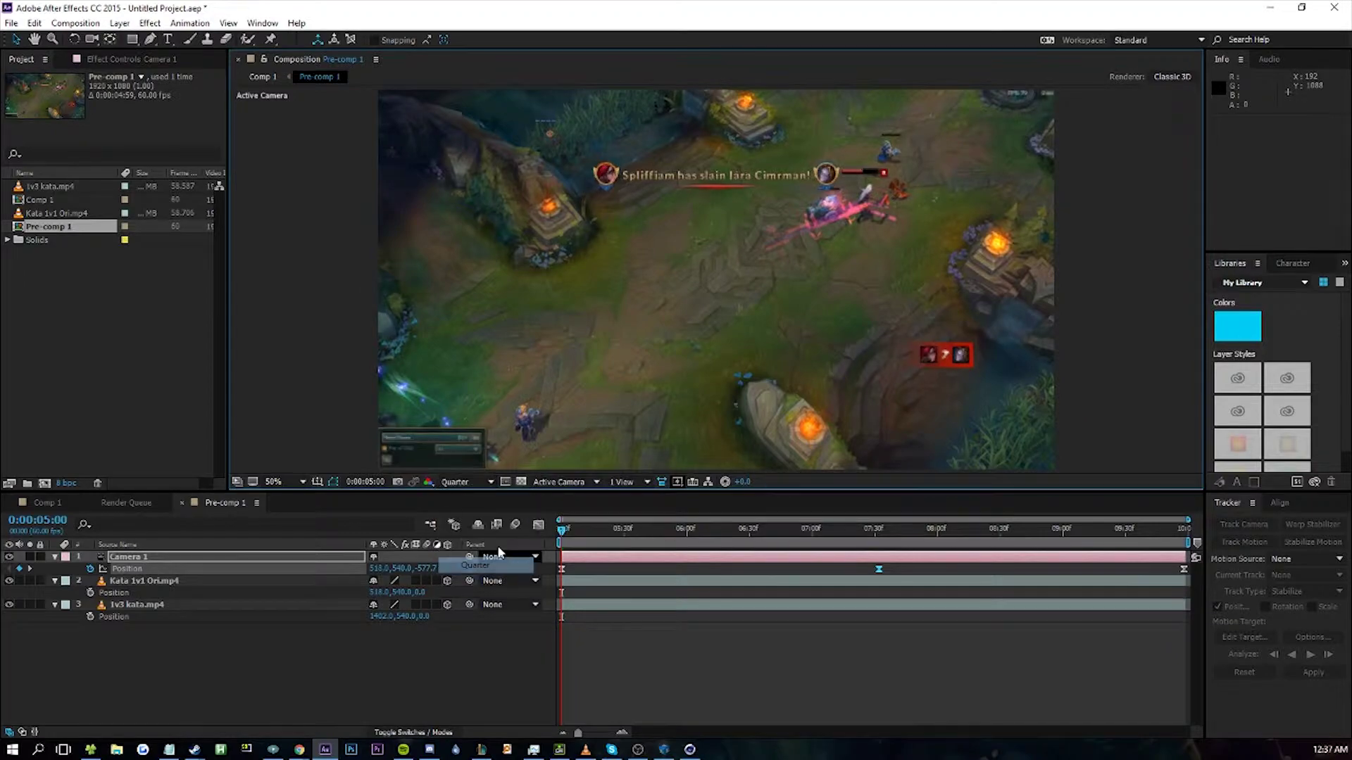
key(space)
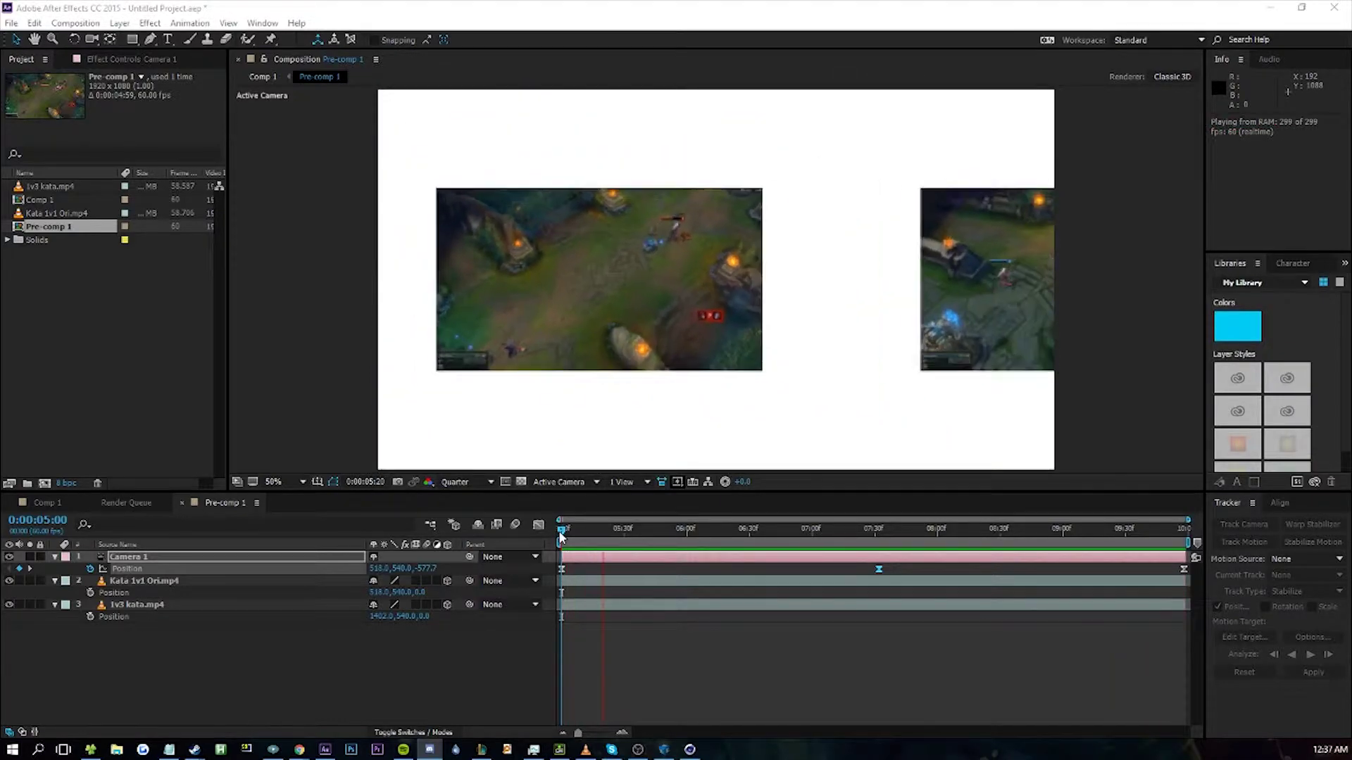
click(560, 532)
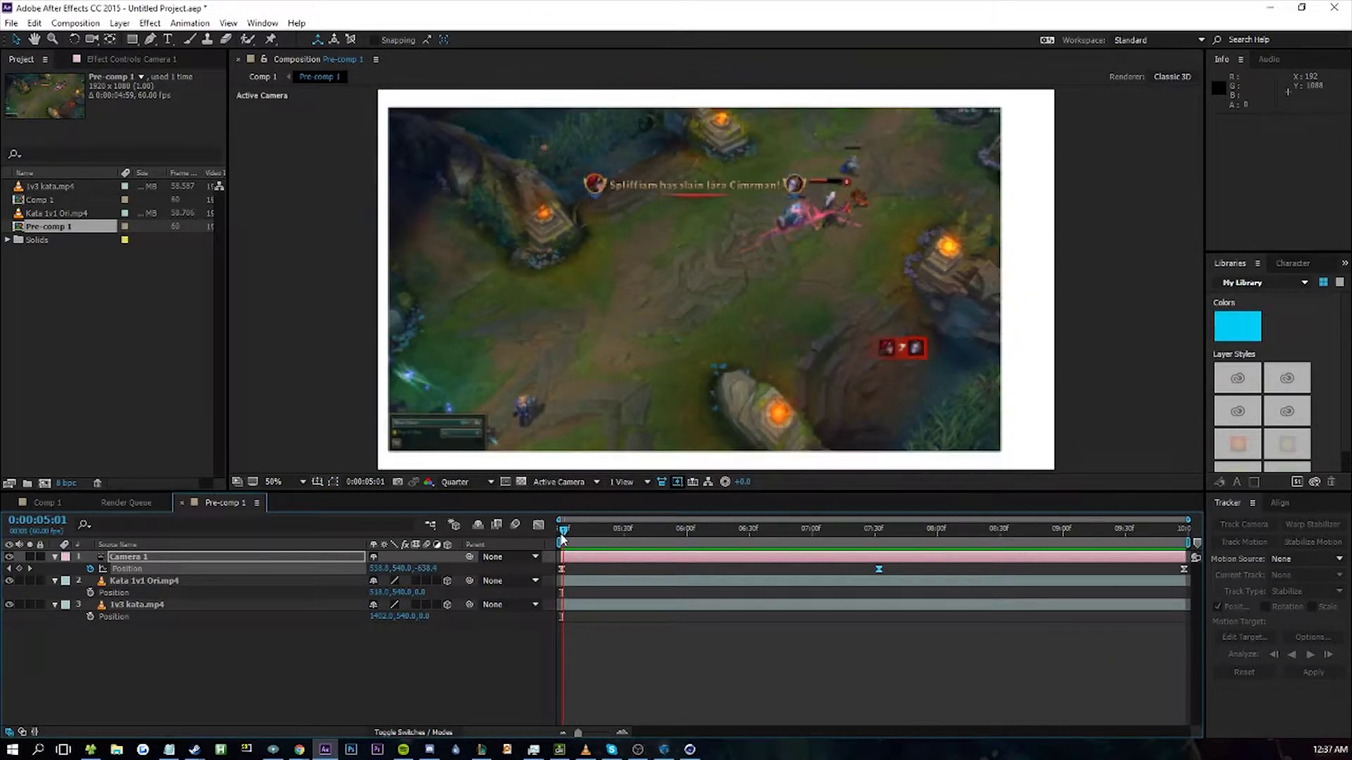
drag(553, 532, 482, 524)
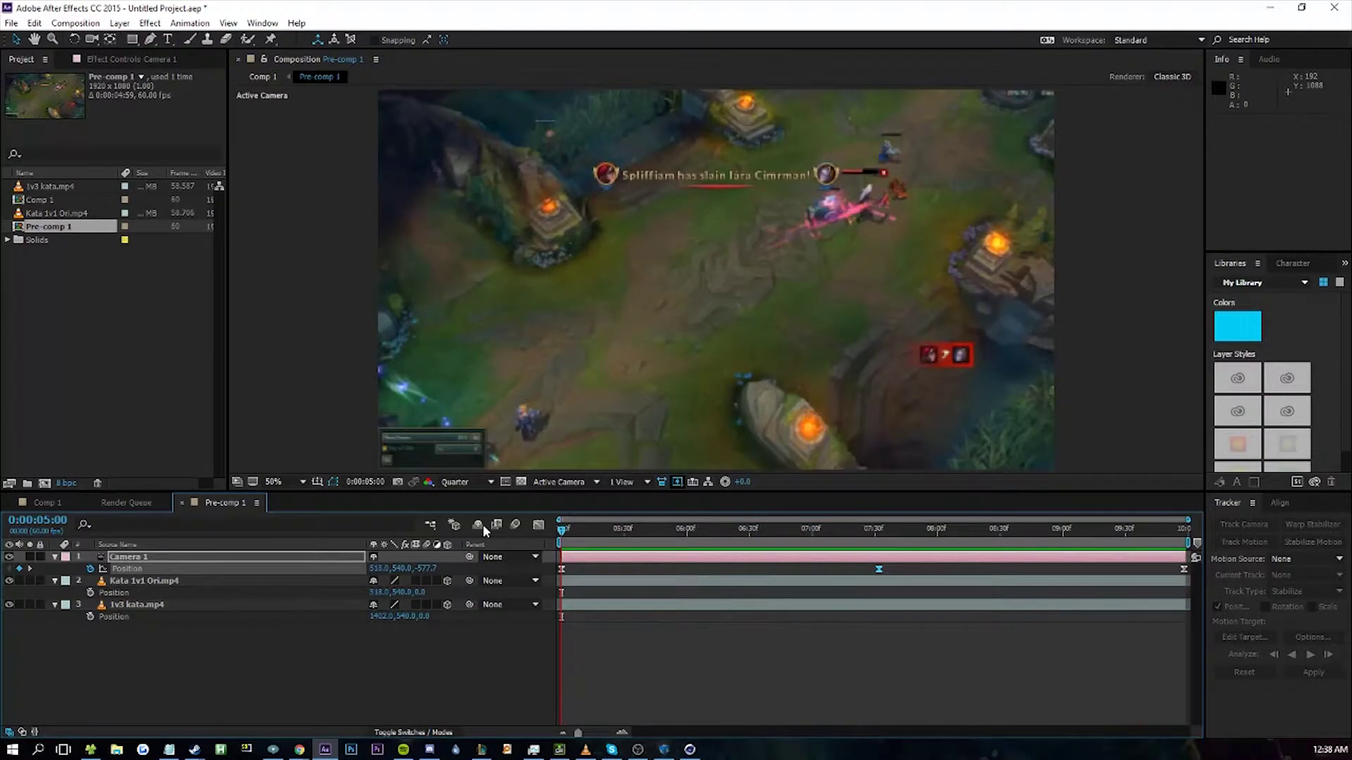
- Set Comp 1's work area from 0:00:04:12 to 0:00:10:43 around the Pre-comp 1 layer
click(42, 504)
click(774, 530)
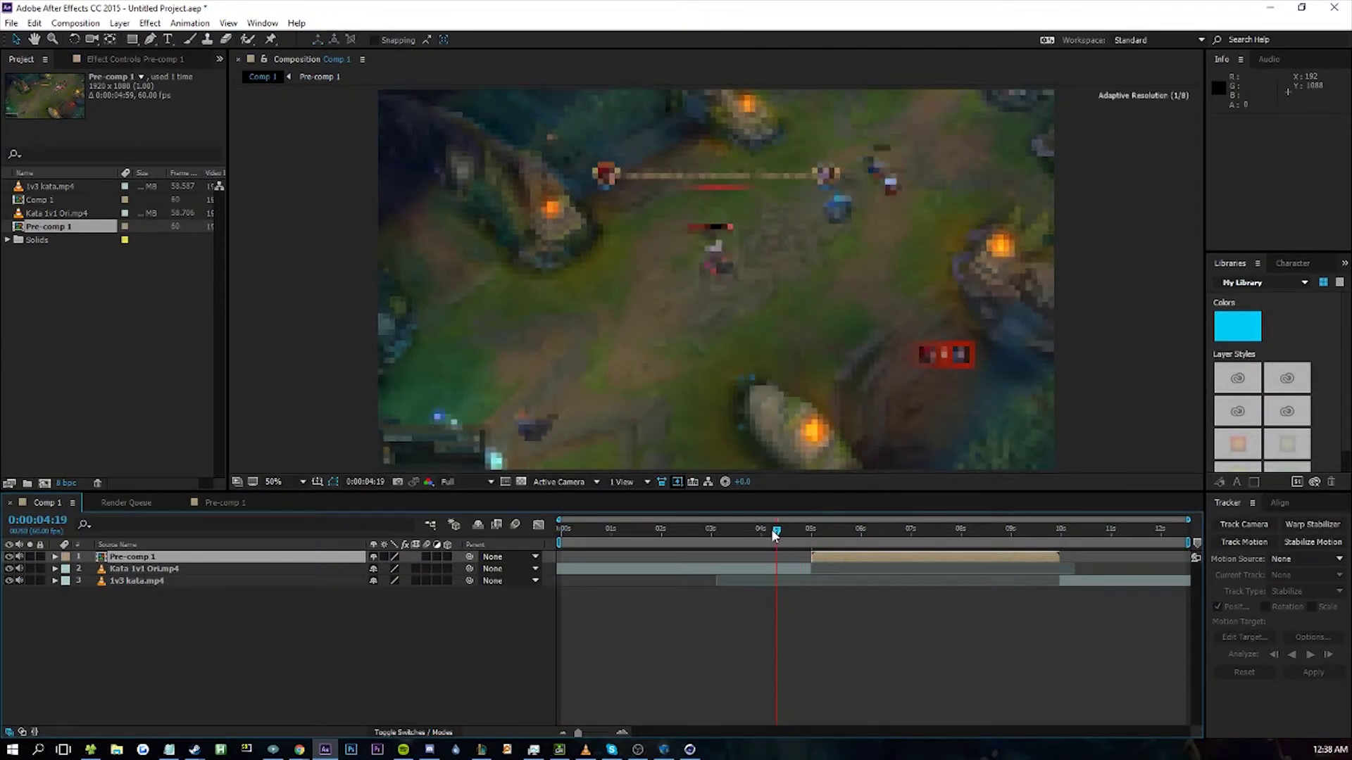
drag(561, 541, 1097, 531)
key(n)
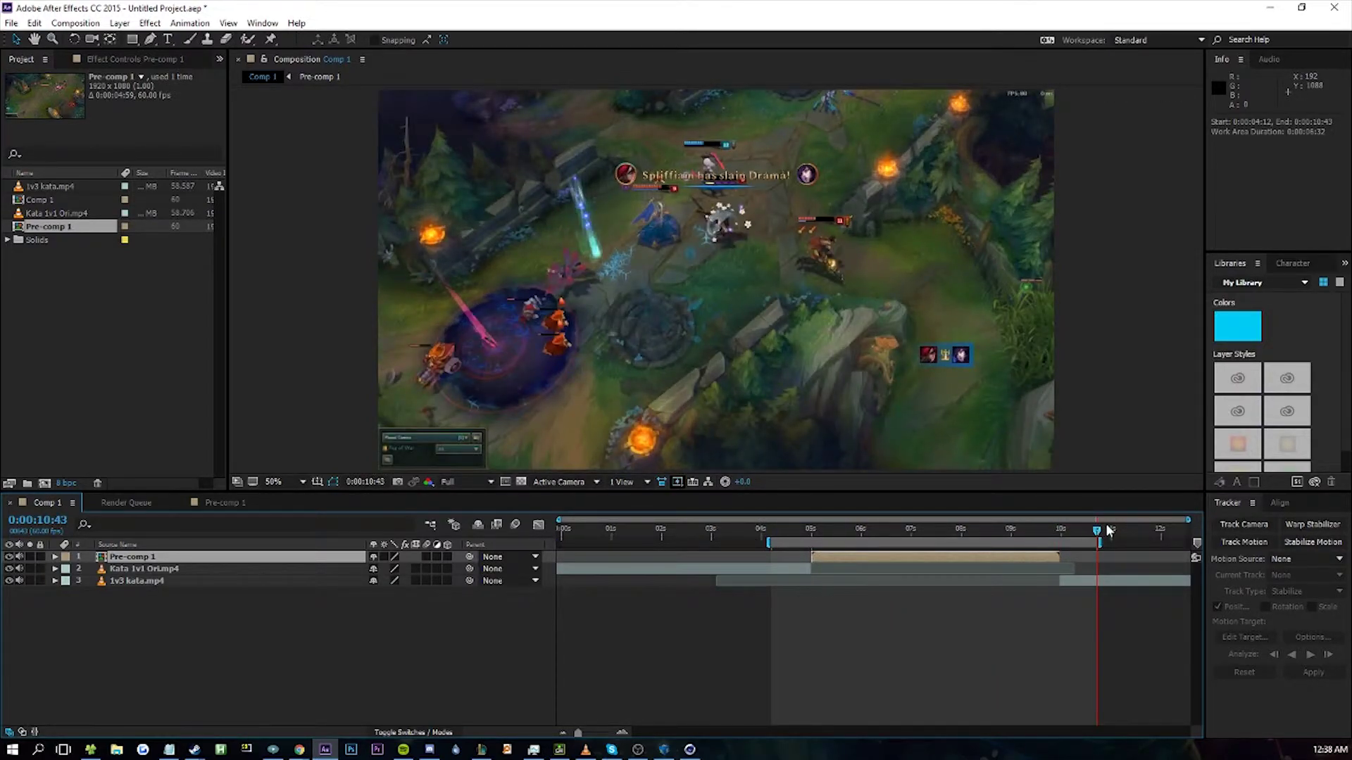
- Set Comp 1's preview resolution to Quarter and play back the transition, stopping at 0:00:07:16
click(450, 483)
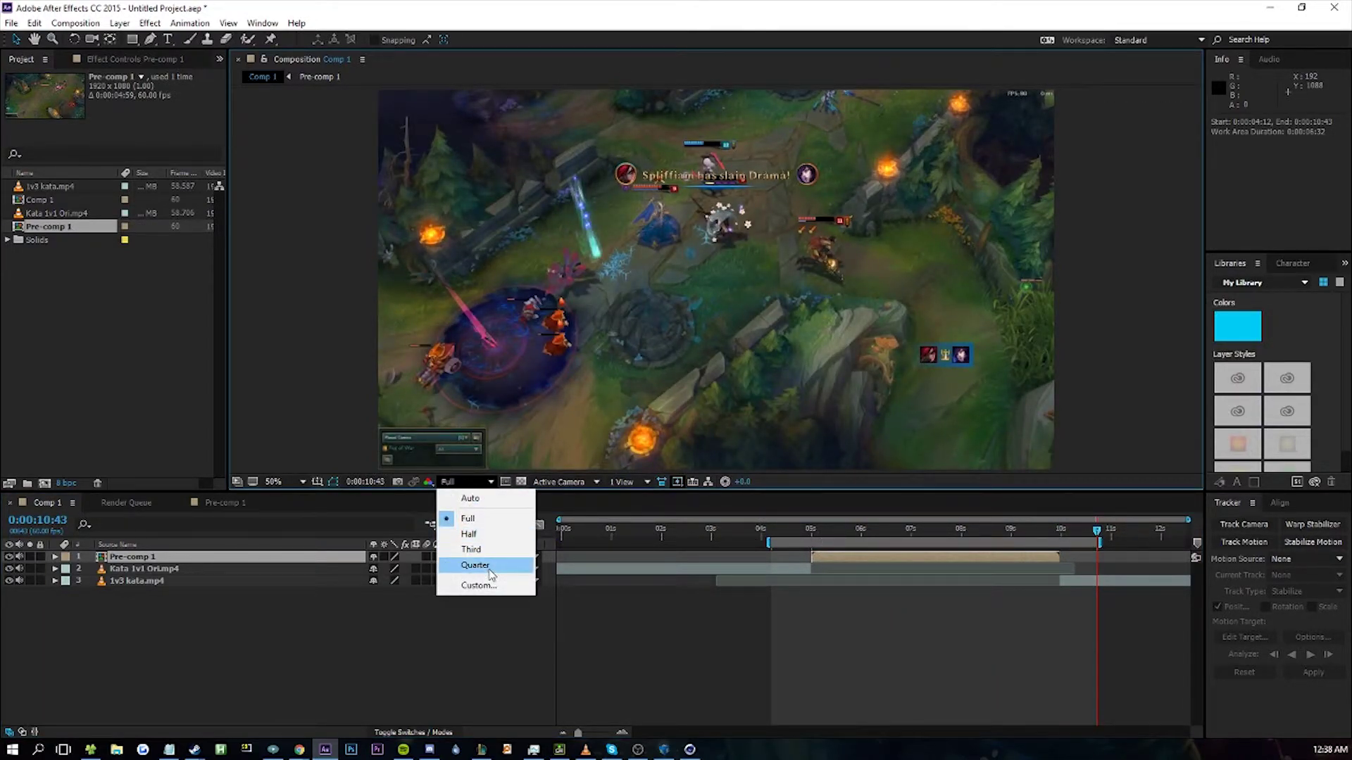
click(466, 567)
key(space)
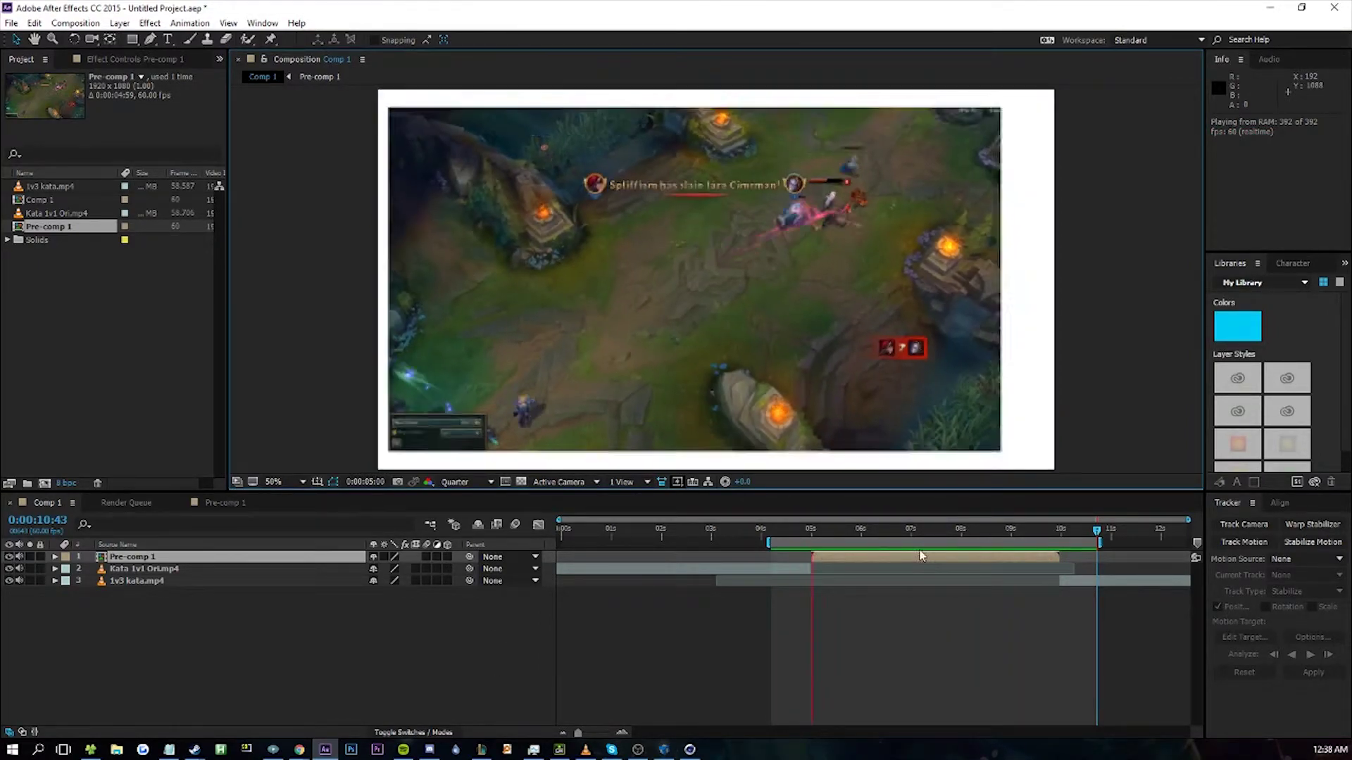
click(925, 535)
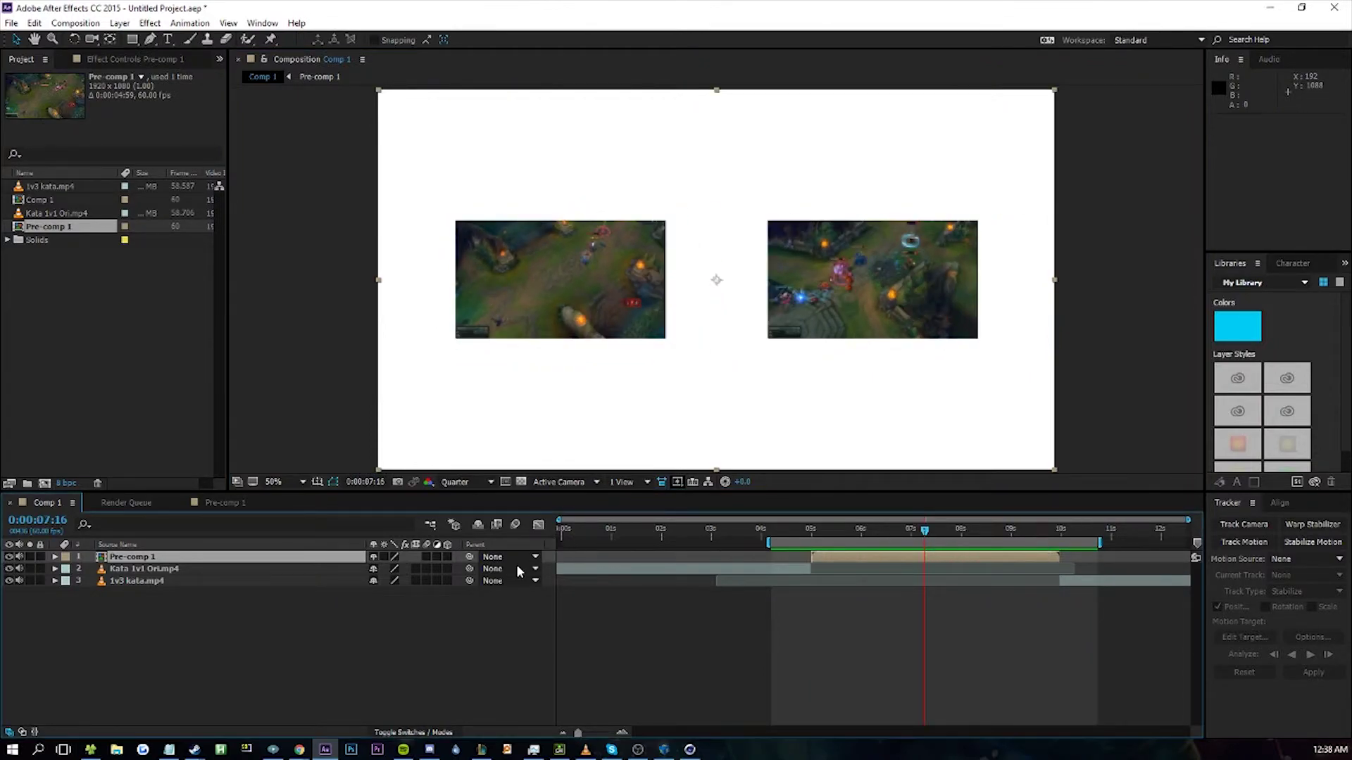
- Look inside Pre-comp 1 at 0:00:07:16 and return to Comp 1
click(321, 636)
double_click(146, 560)
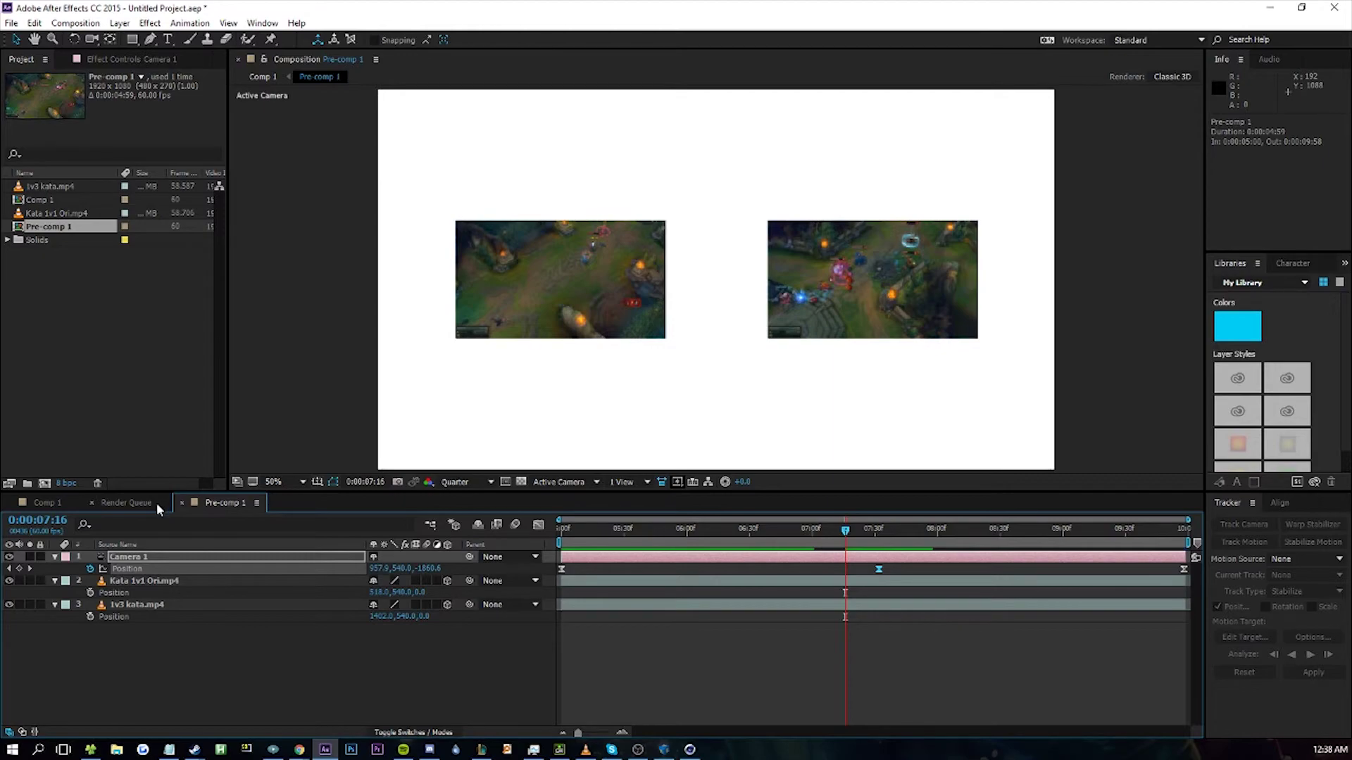
click(56, 501)
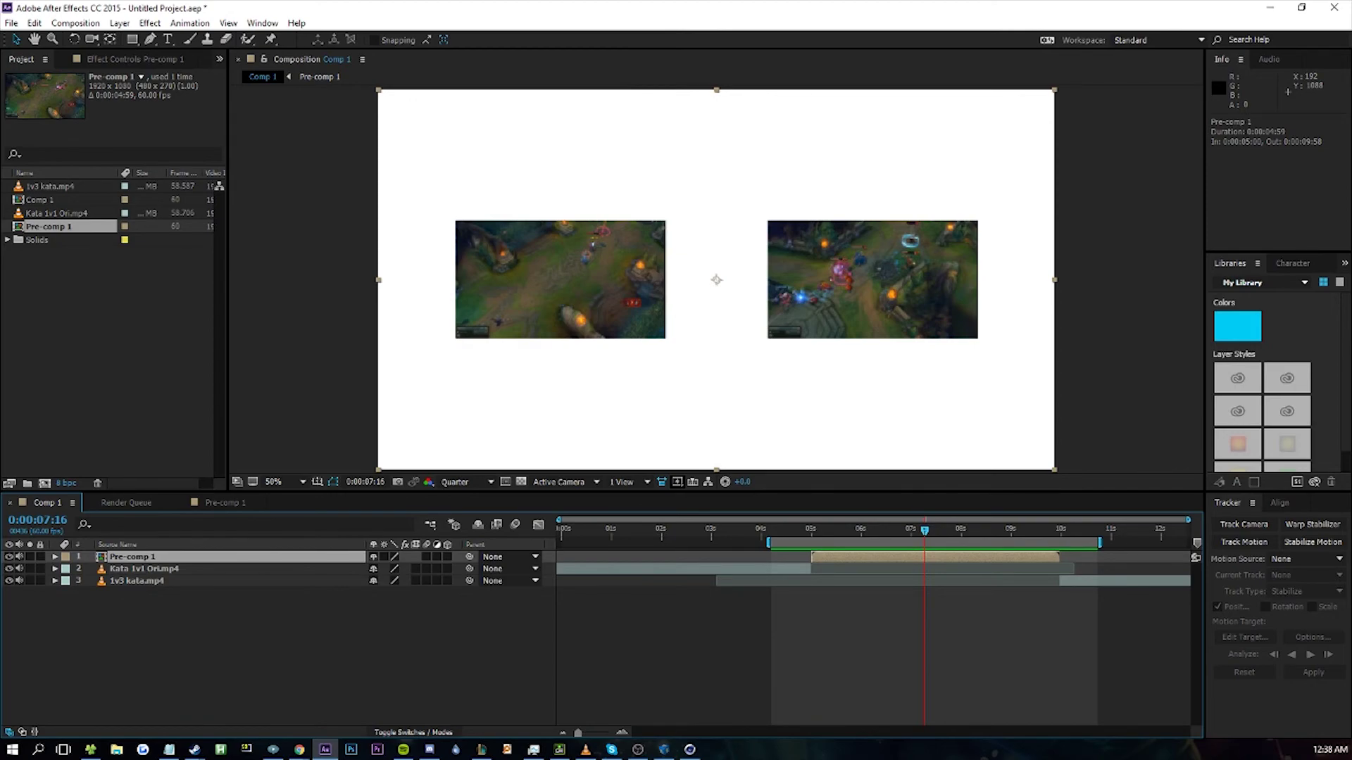
key(alt+Tab)
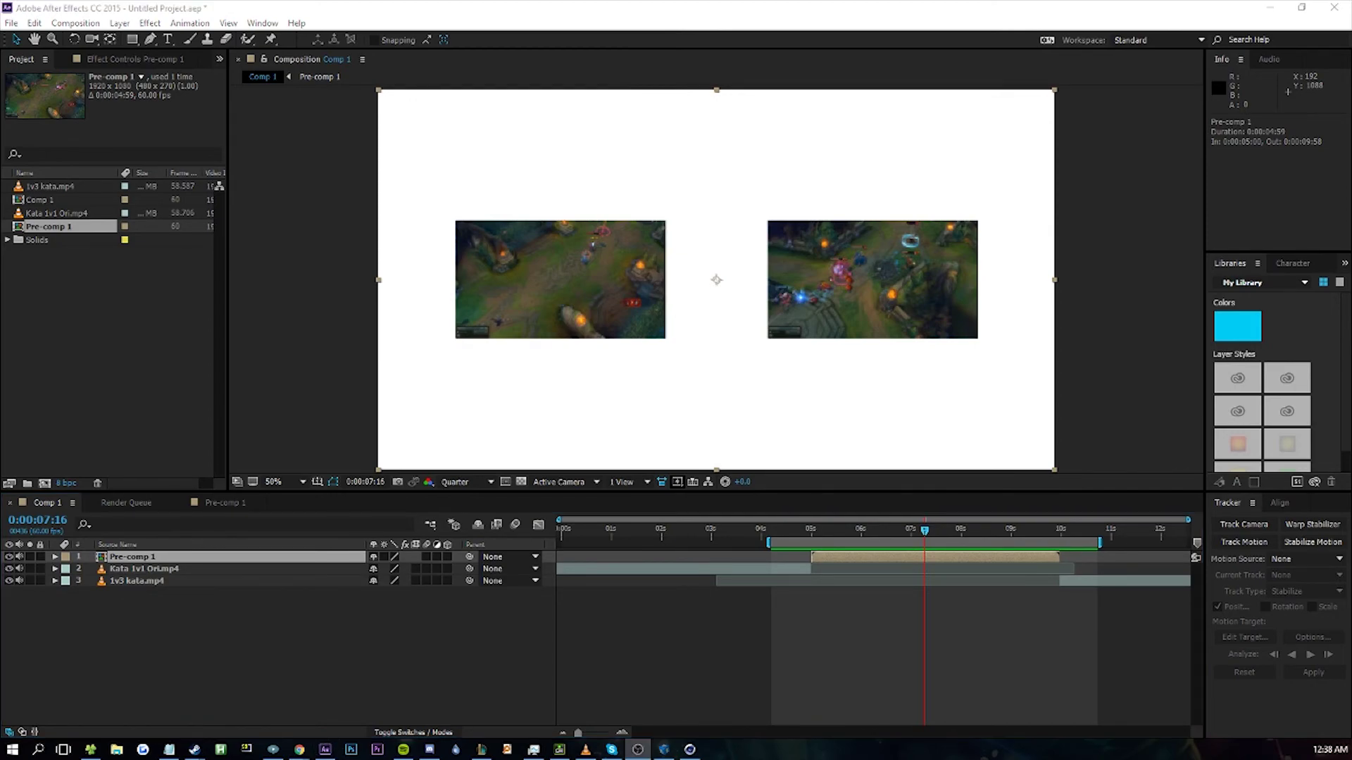